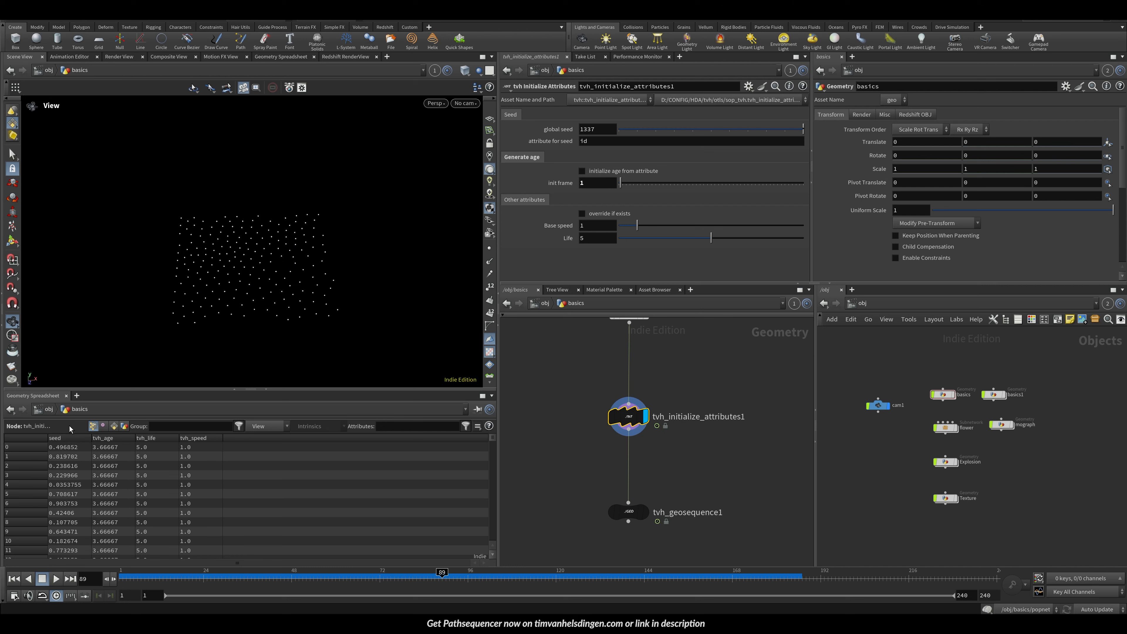
Step: Sort the geometry spreadsheet by seed and try a different global seed, undoing the change
{"action": "left_click", "coordinate": [66, 438]}
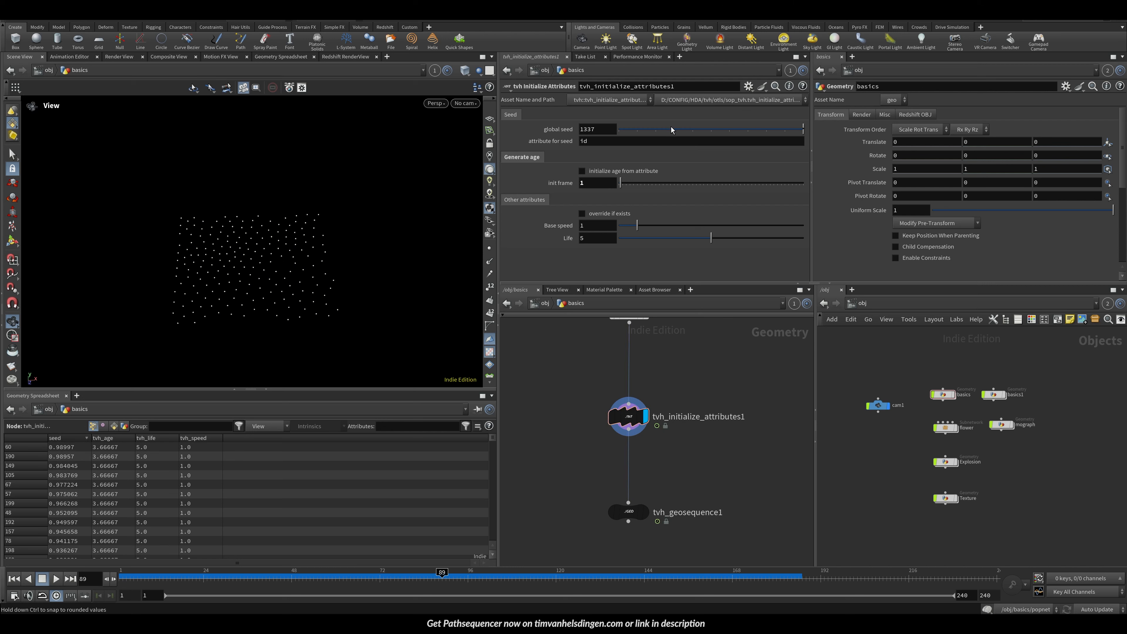
{"action": "left_click_drag", "start_coordinate": [718, 131], "coordinate": [689, 129]}
{"action": "key", "text": "ctrl+z"}
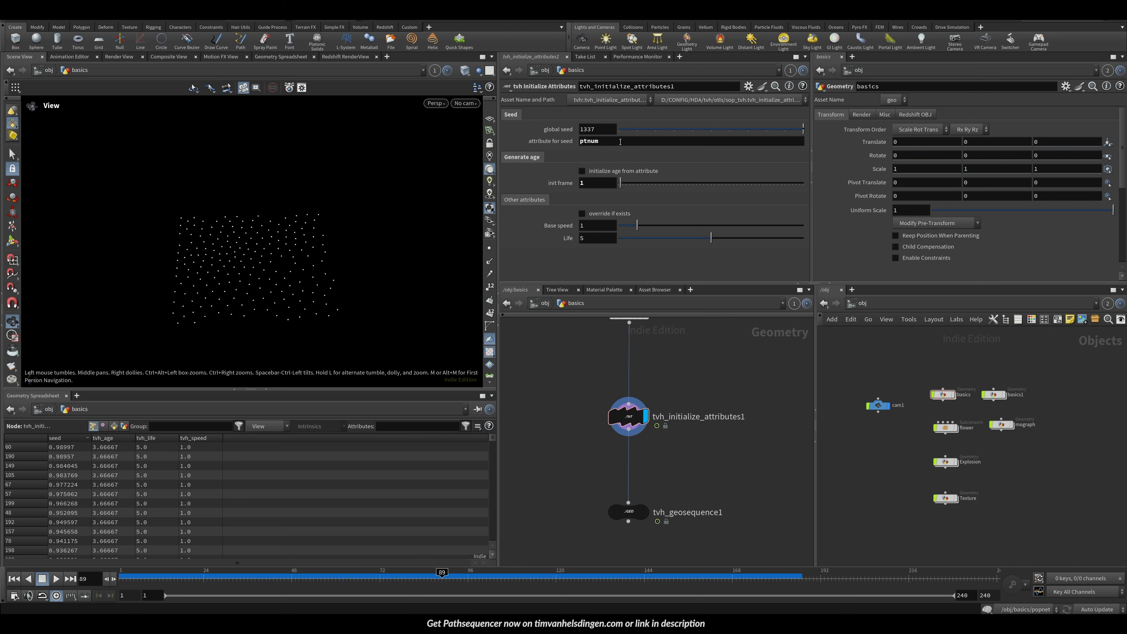
Step: Set the initialize attributes node's attribute for seed to id and save the scene
{"action": "type", "text": "id"}
{"action": "key", "text": "Return"}
{"action": "key", "text": "ctrl+s"}
Step: Set the global seed to 10 and reposition the initialize attributes node in the network
{"action": "left_click_drag", "start_coordinate": [709, 129], "coordinate": [804, 133]}
{"action": "left_click_drag", "start_coordinate": [628, 416], "coordinate": [621, 364]}
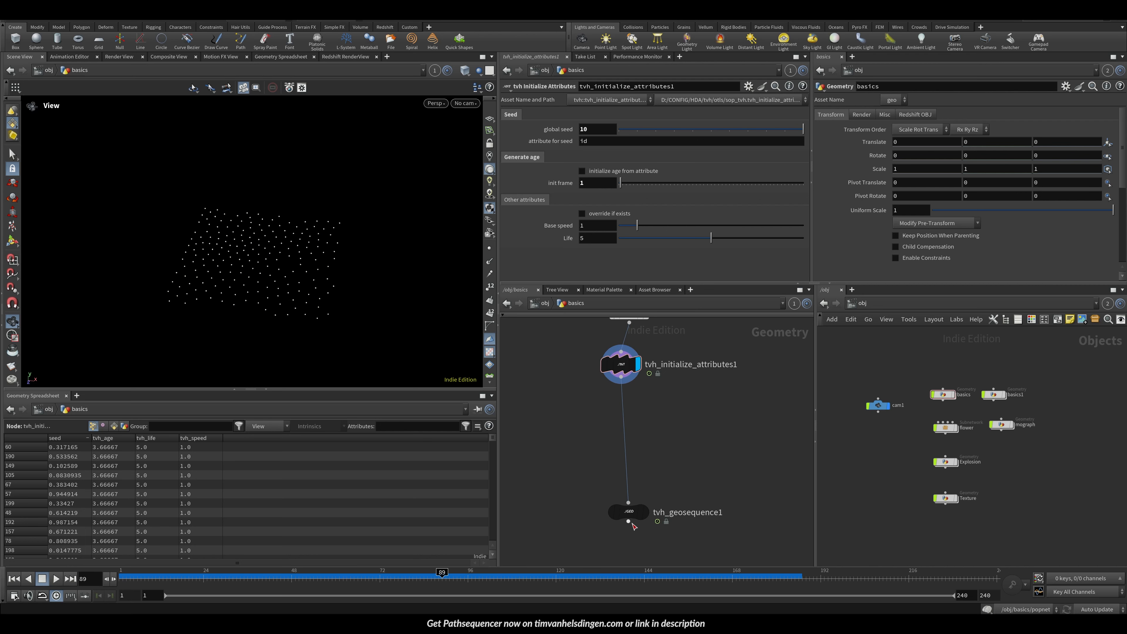
Step: Open the tvh_geosequence1 node's parameters and save the scene
{"action": "left_click", "coordinate": [652, 494]}
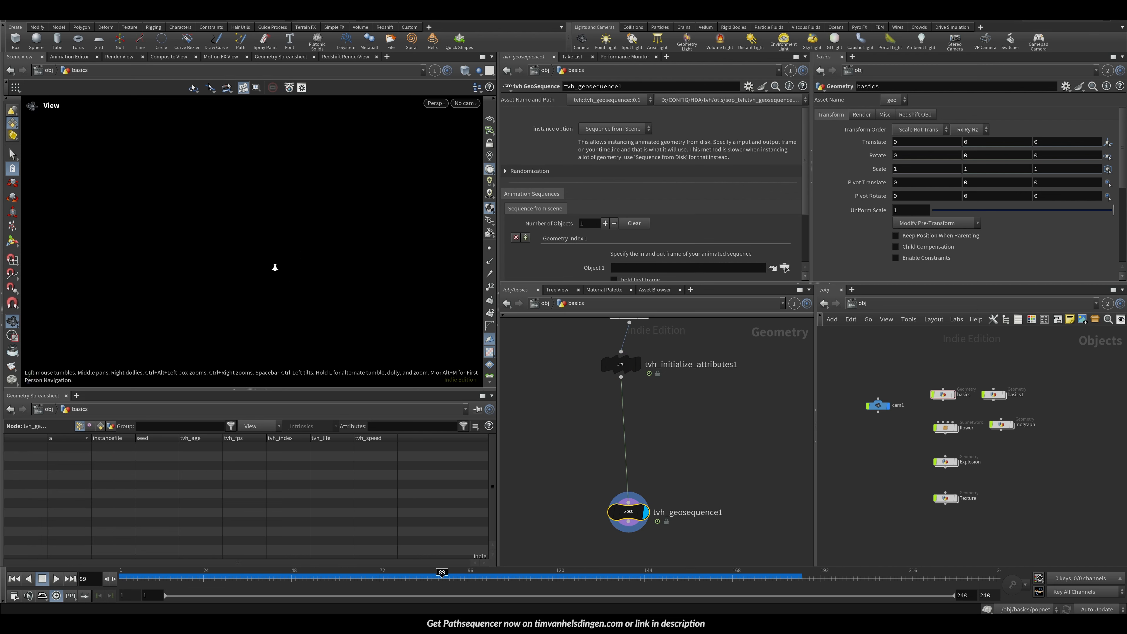
{"action": "key", "text": "ctrl+s"}
Step: Rearrange the initialize attributes and geosequence nodes in the network and enlarge the parameter pane
{"action": "left_click", "coordinate": [490, 119]}
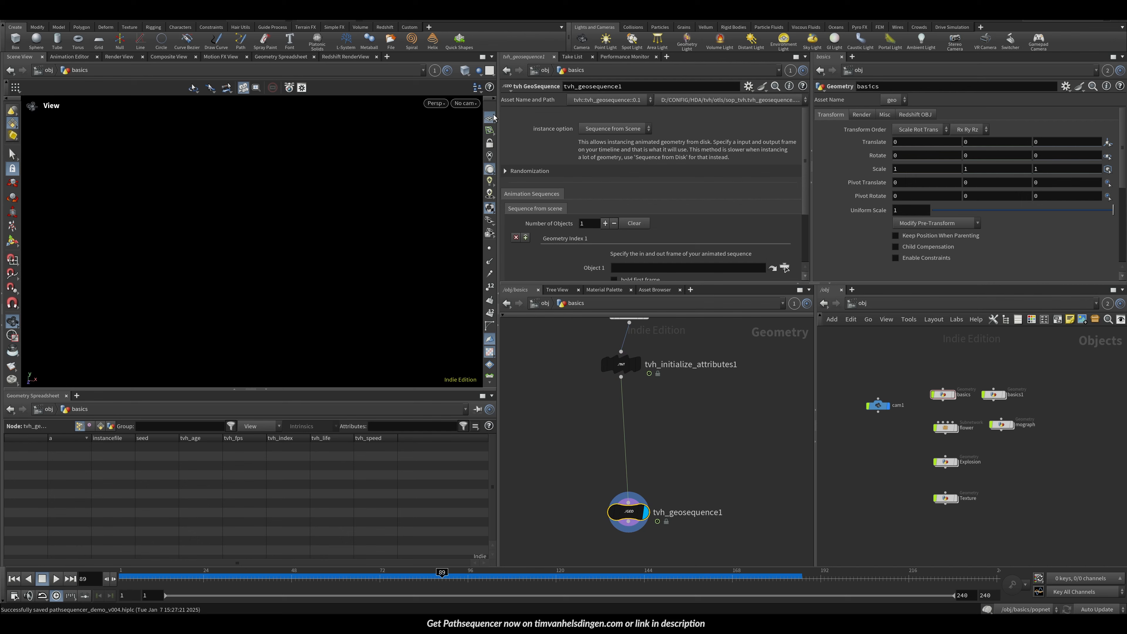
{"action": "left_click_drag", "start_coordinate": [232, 263], "coordinate": [302, 267]}
{"action": "left_click_drag", "start_coordinate": [622, 368], "coordinate": [630, 371]}
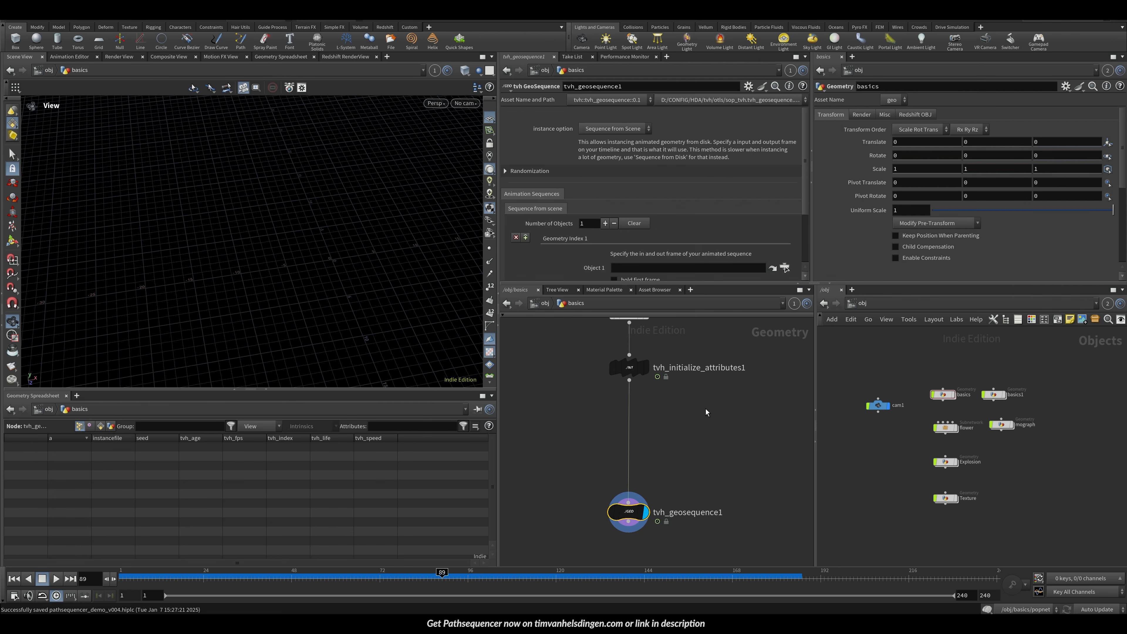
{"action": "left_click_drag", "start_coordinate": [630, 511], "coordinate": [622, 472]}
{"action": "left_click_drag", "start_coordinate": [307, 302], "coordinate": [191, 257]}
{"action": "left_click_drag", "start_coordinate": [624, 476], "coordinate": [632, 463]}
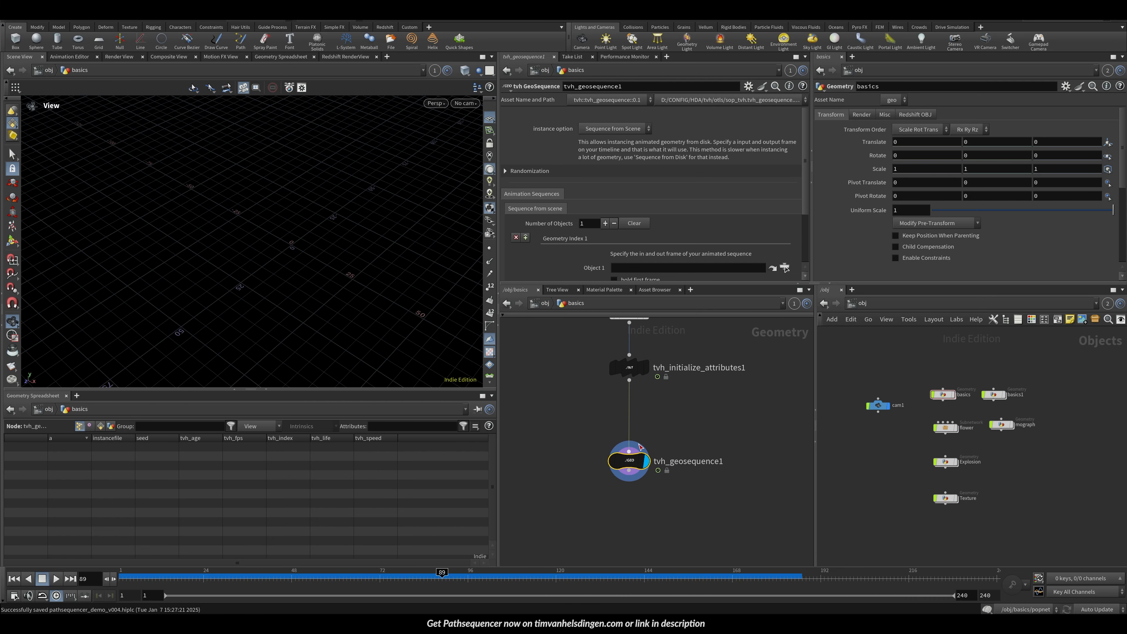
{"action": "left_click_drag", "start_coordinate": [589, 284], "coordinate": [588, 338]}
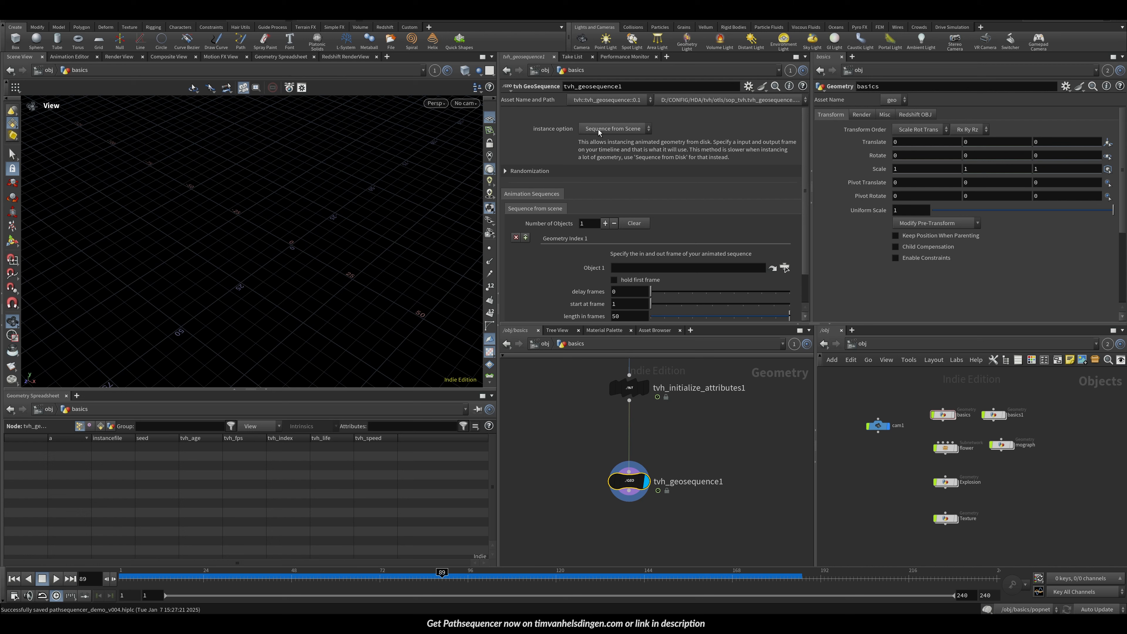
Step: Set the geosequence instance option to static from scene
{"action": "left_click", "coordinate": [621, 130]}
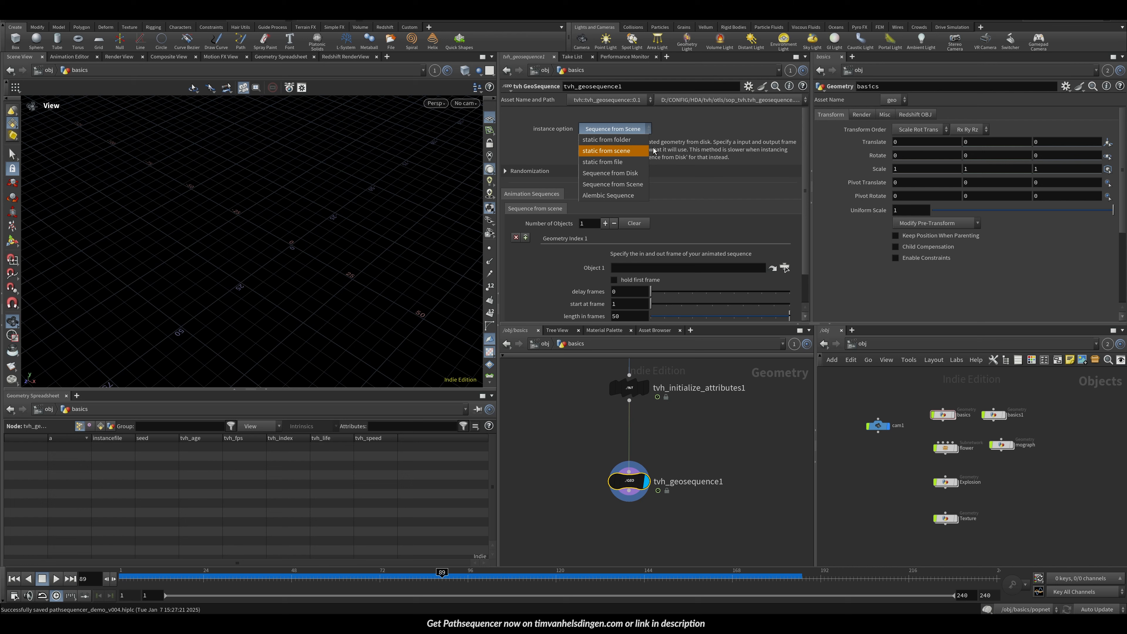
{"action": "left_click", "coordinate": [556, 102]}
{"action": "left_click", "coordinate": [611, 129]}
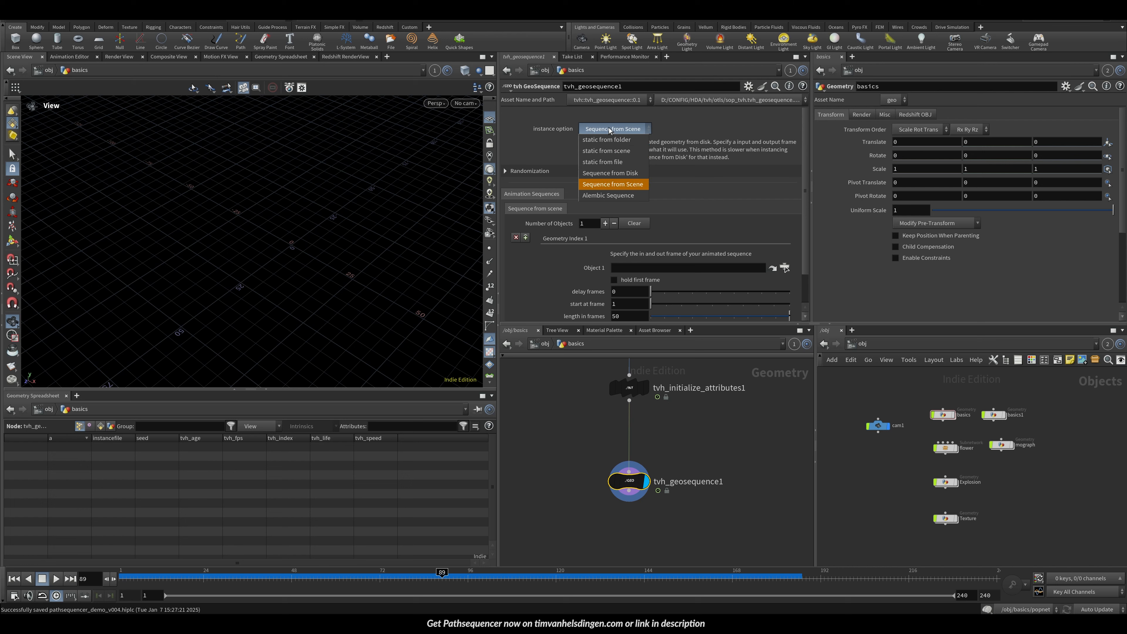
{"action": "left_click", "coordinate": [536, 128]}
{"action": "left_click", "coordinate": [603, 129]}
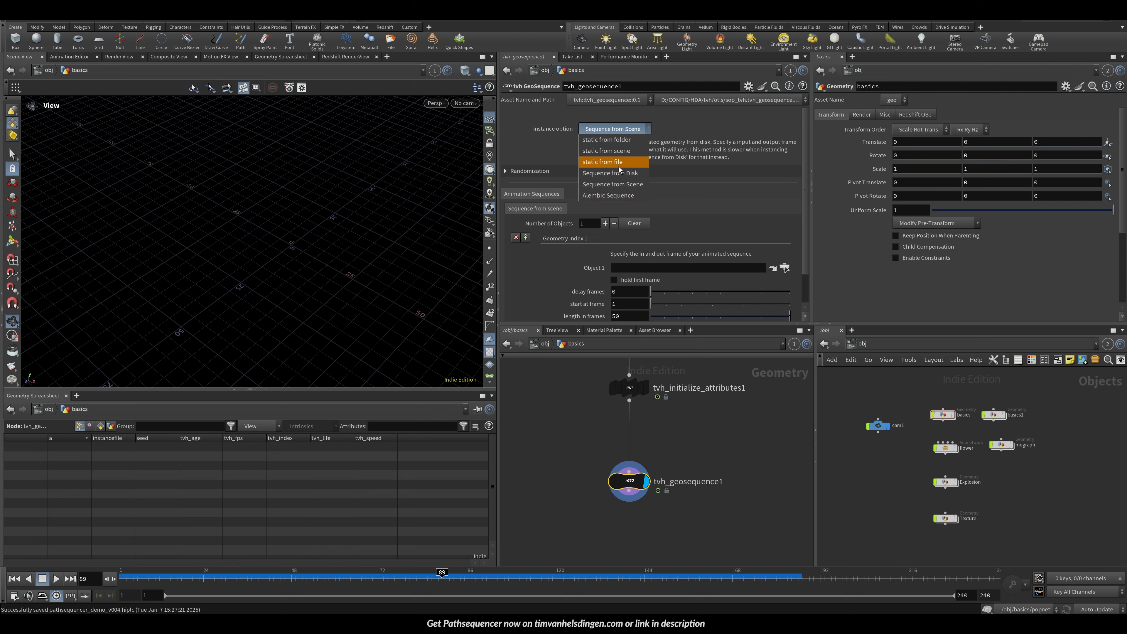
{"action": "left_click", "coordinate": [618, 151]}
Step: Assign the testgeometry_squab1 node to Object 1 of the geosequence node
{"action": "scroll", "coordinate": [677, 444], "scroll_direction": "down", "scroll_amount": 5}
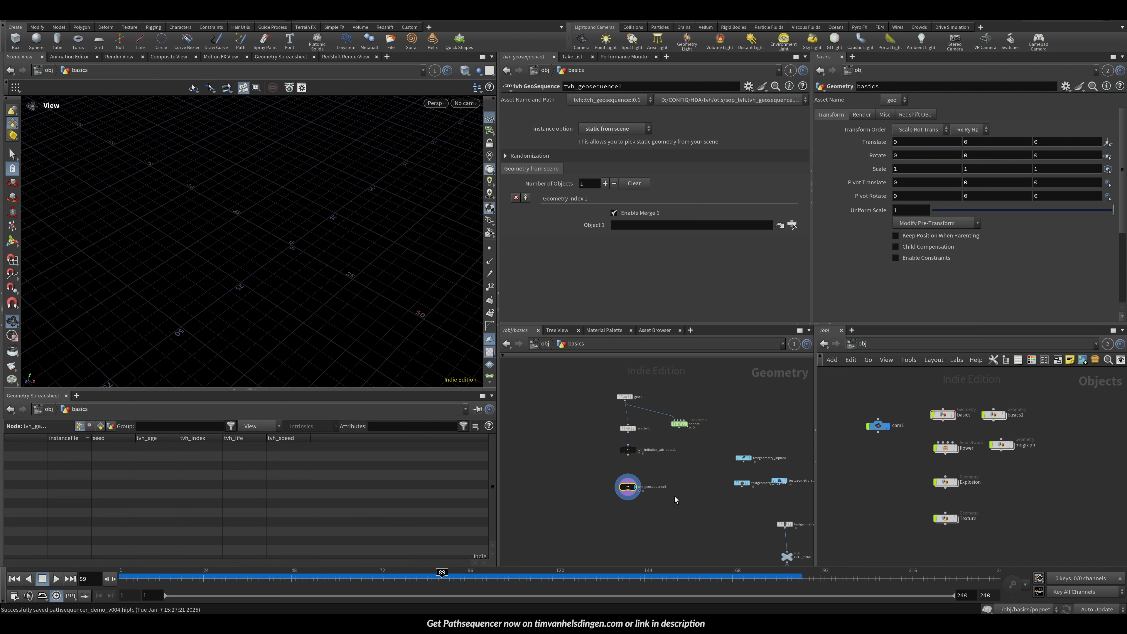
{"action": "scroll", "coordinate": [678, 496], "scroll_direction": "up", "scroll_amount": 5}
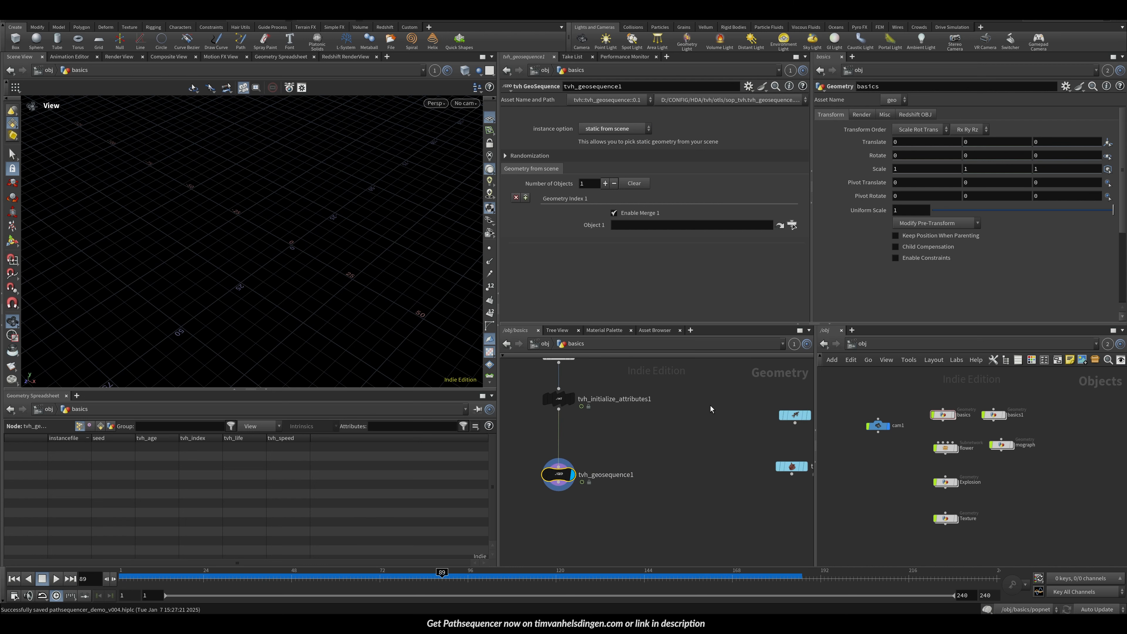
{"action": "middle_click_drag", "start_coordinate": [760, 426], "coordinate": [712, 408]}
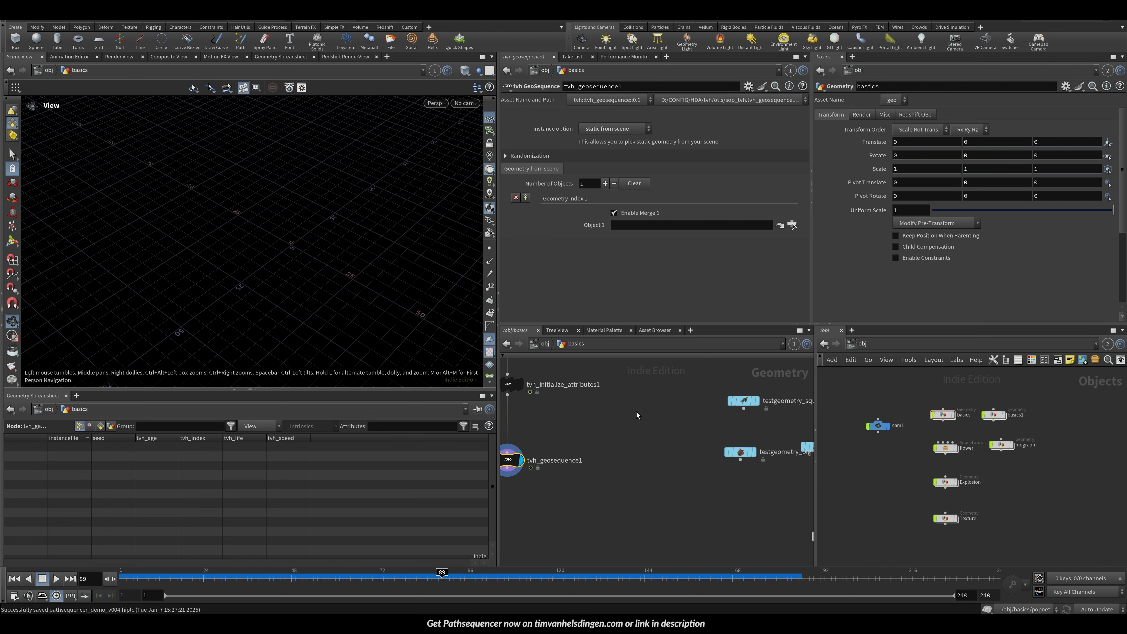
{"action": "middle_click_drag", "start_coordinate": [599, 401], "coordinate": [673, 413], "text": "alt"}
{"action": "middle_click_drag", "start_coordinate": [802, 462], "coordinate": [680, 458]}
{"action": "middle_click_drag", "start_coordinate": [498, 409], "coordinate": [596, 396]}
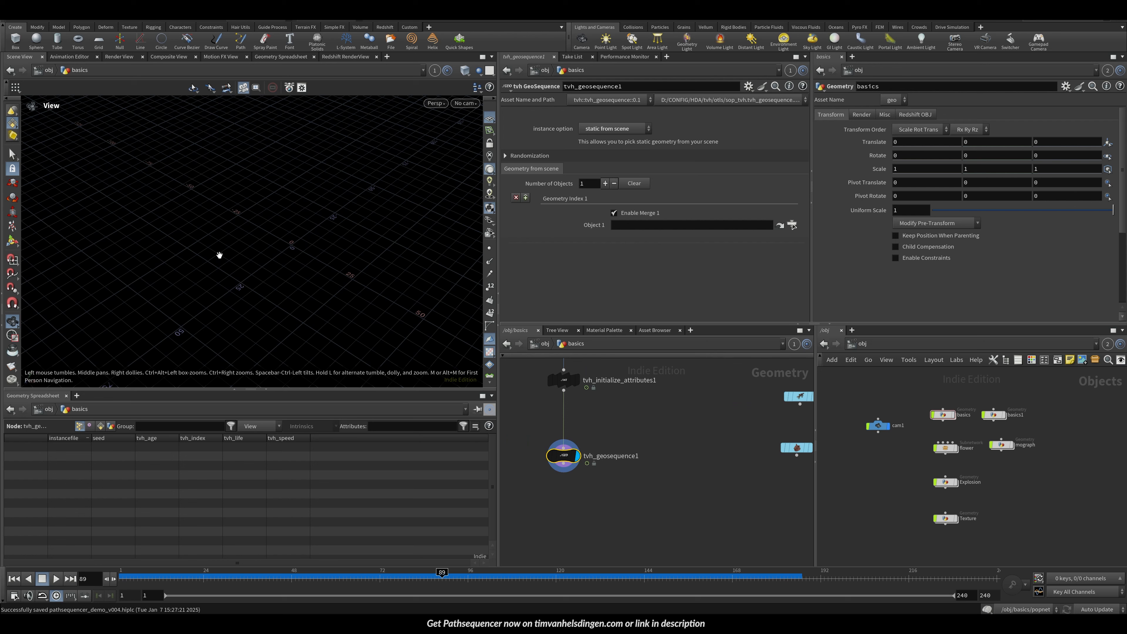
{"action": "left_click_drag", "start_coordinate": [219, 255], "coordinate": [628, 348]}
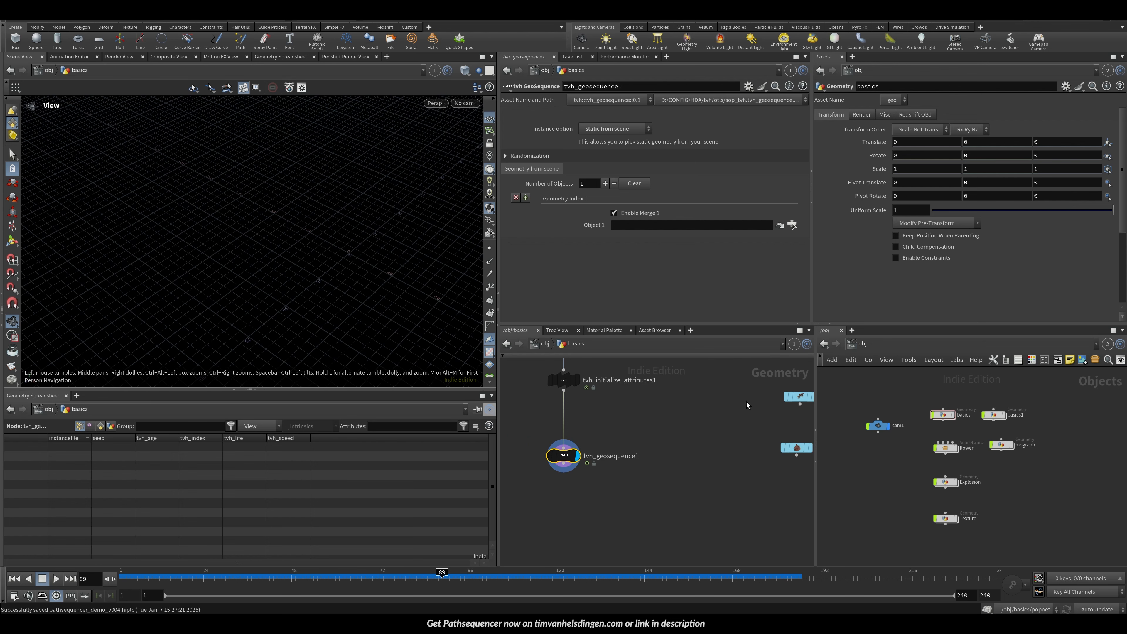
{"action": "middle_click_drag", "start_coordinate": [746, 405], "coordinate": [701, 412]}
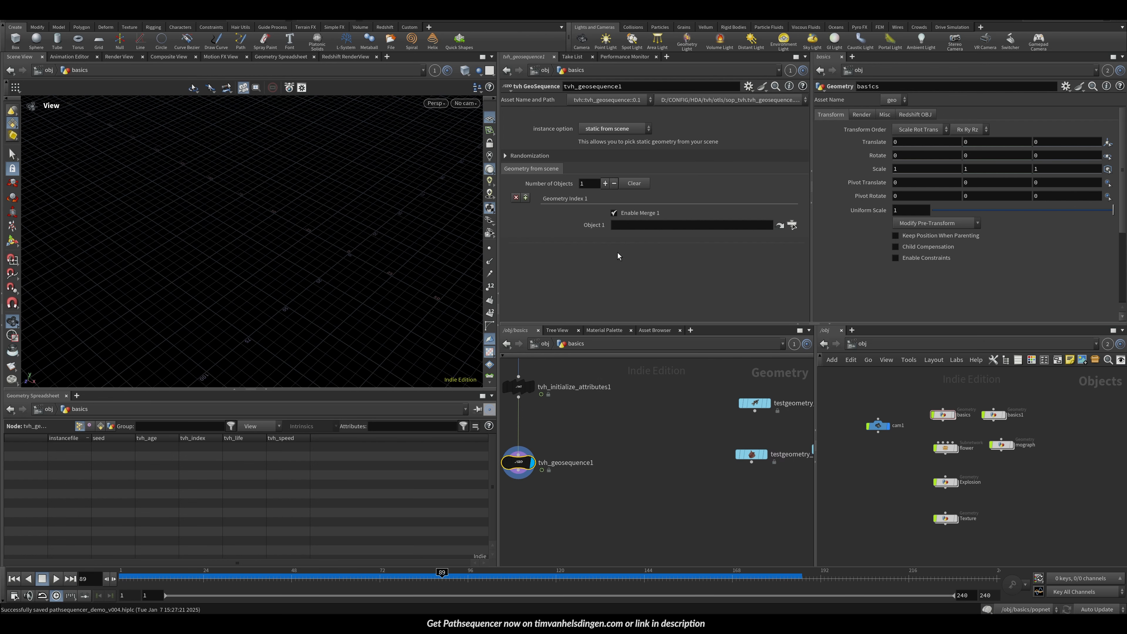
{"action": "left_click_drag", "start_coordinate": [755, 403], "coordinate": [636, 227]}
Step: Select the scatter node and lower its Force Total Count
{"action": "right_click_drag", "start_coordinate": [281, 239], "coordinate": [377, 329]}
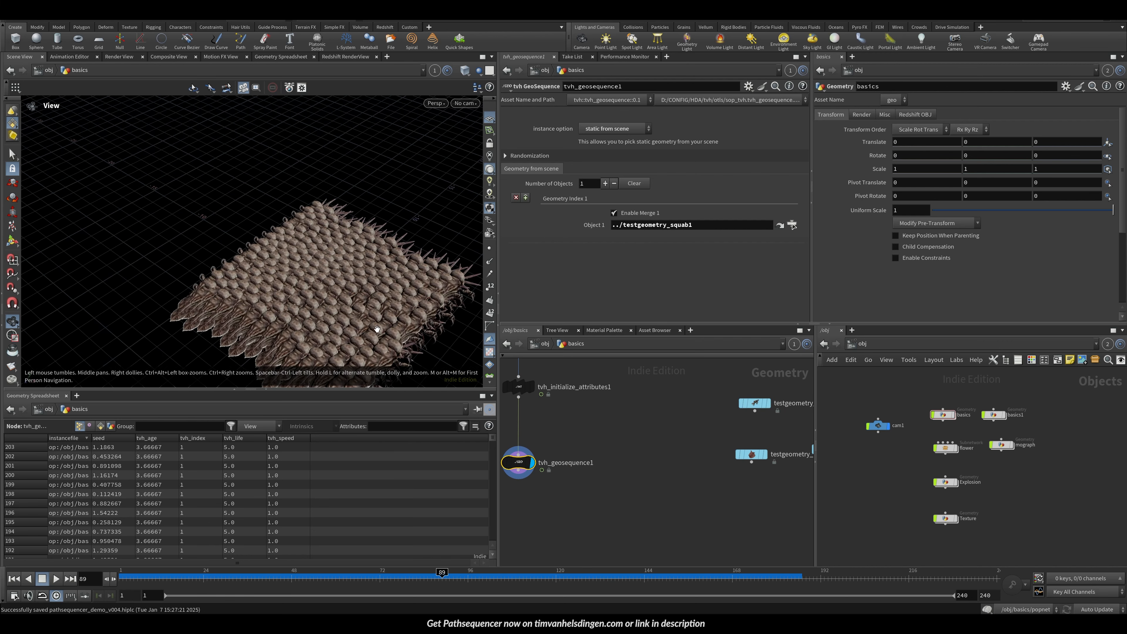
{"action": "left_click_drag", "start_coordinate": [378, 329], "coordinate": [284, 261]}
{"action": "middle_click_drag", "start_coordinate": [564, 411], "coordinate": [624, 493]}
{"action": "left_click", "coordinate": [579, 426]}
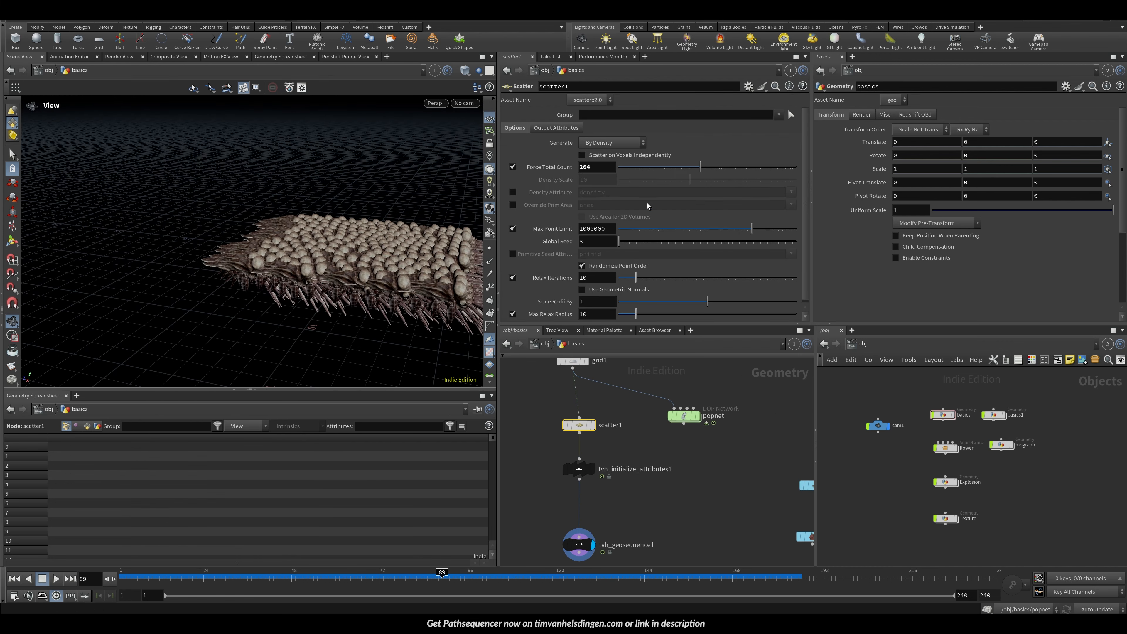
{"action": "left_click_drag", "start_coordinate": [683, 168], "coordinate": [654, 171]}
{"action": "left_click_drag", "start_coordinate": [413, 236], "coordinate": [301, 293]}
Step: Add a second geometry slot and assign testgeometry_rubbertoy1 to Object 2
{"action": "middle_click_drag", "start_coordinate": [665, 497], "coordinate": [649, 378]}
{"action": "left_click_drag", "start_coordinate": [515, 396], "coordinate": [580, 459]}
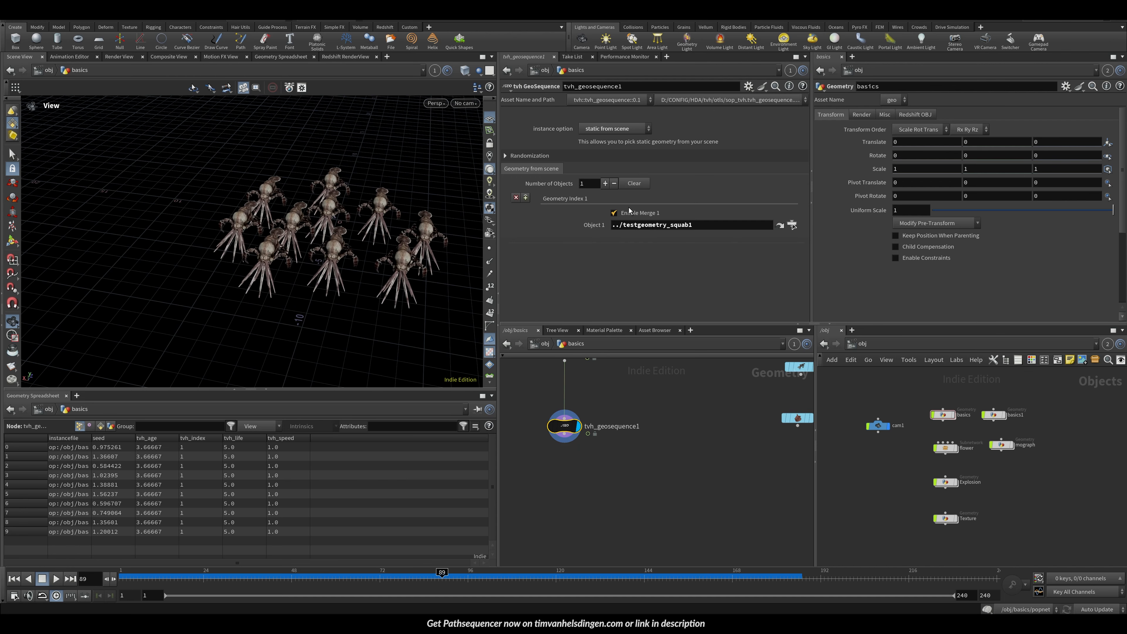
{"action": "left_click", "coordinate": [606, 185]}
{"action": "middle_click_drag", "start_coordinate": [732, 409], "coordinate": [623, 420]}
{"action": "left_click_drag", "start_coordinate": [762, 425], "coordinate": [650, 266]}
Step: Add a third geometry slot and assign testgeometry_pighead1 to Object 3
{"action": "left_click_drag", "start_coordinate": [315, 262], "coordinate": [327, 248]}
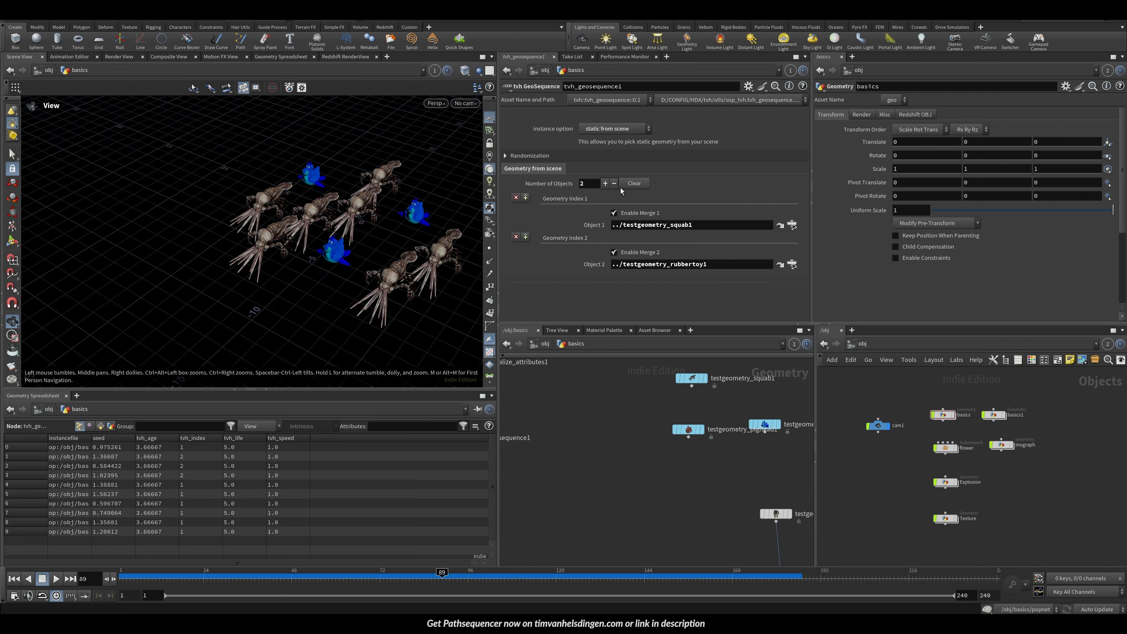
{"action": "left_click", "coordinate": [605, 183]}
{"action": "left_click_drag", "start_coordinate": [688, 429], "coordinate": [666, 303]}
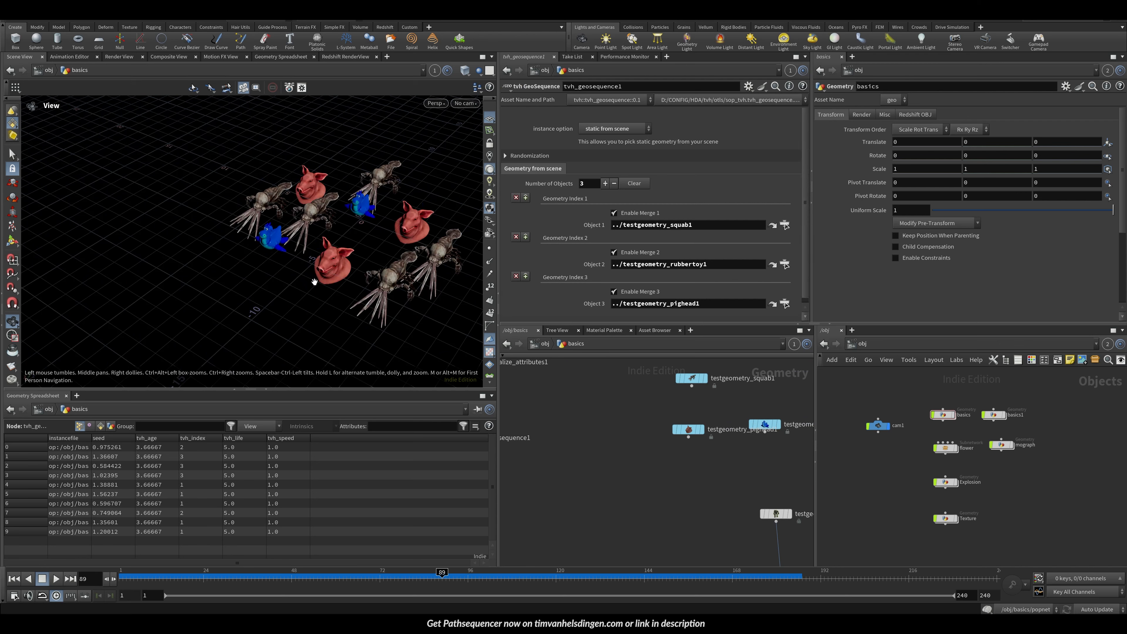
Step: Set the initialize attributes node's global seed to 29
{"action": "mouse_move", "coordinate": [314, 282]}
{"action": "left_mouse_down"}
{"action": "mouse_move", "coordinate": [347, 279]}
{"action": "mouse_move", "coordinate": [309, 297]}
{"action": "left_mouse_up"}
{"action": "middle_click_drag", "start_coordinate": [581, 391], "coordinate": [675, 433]}
{"action": "left_click", "coordinate": [547, 405]}
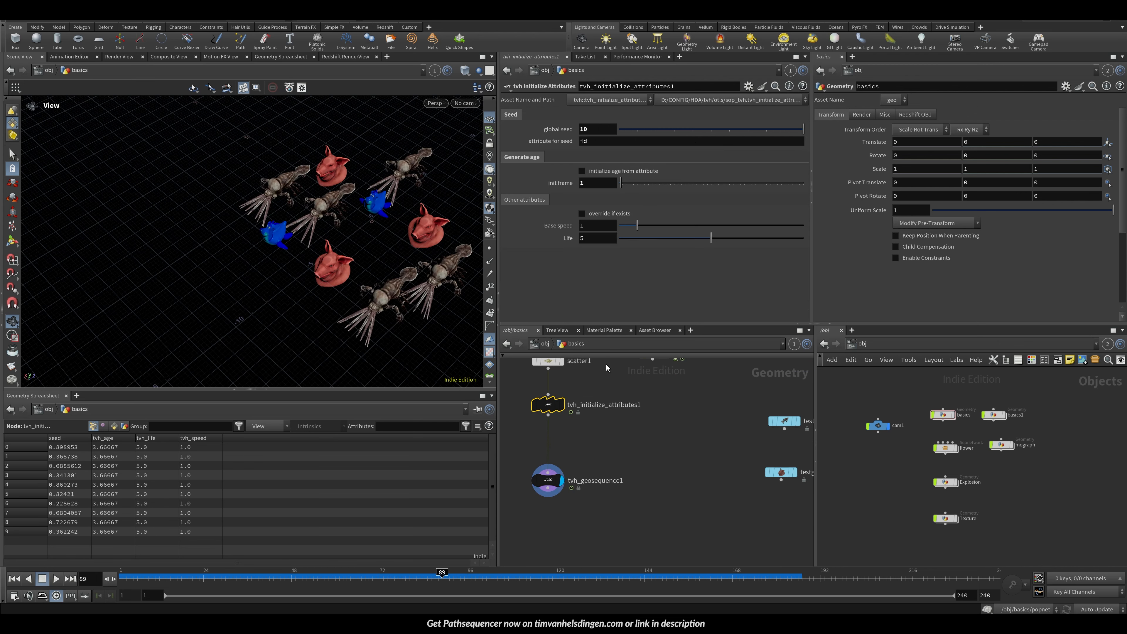
{"action": "left_click_drag", "start_coordinate": [652, 126], "coordinate": [627, 103]}
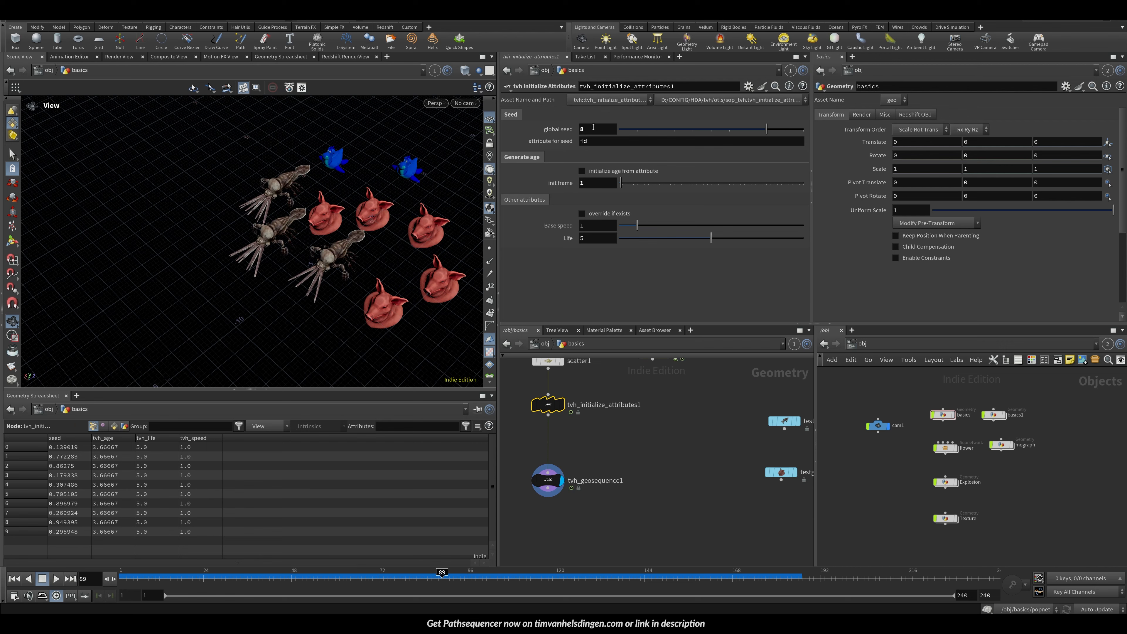
{"action": "middle_click_drag", "start_coordinate": [594, 127], "coordinate": [701, 141]}
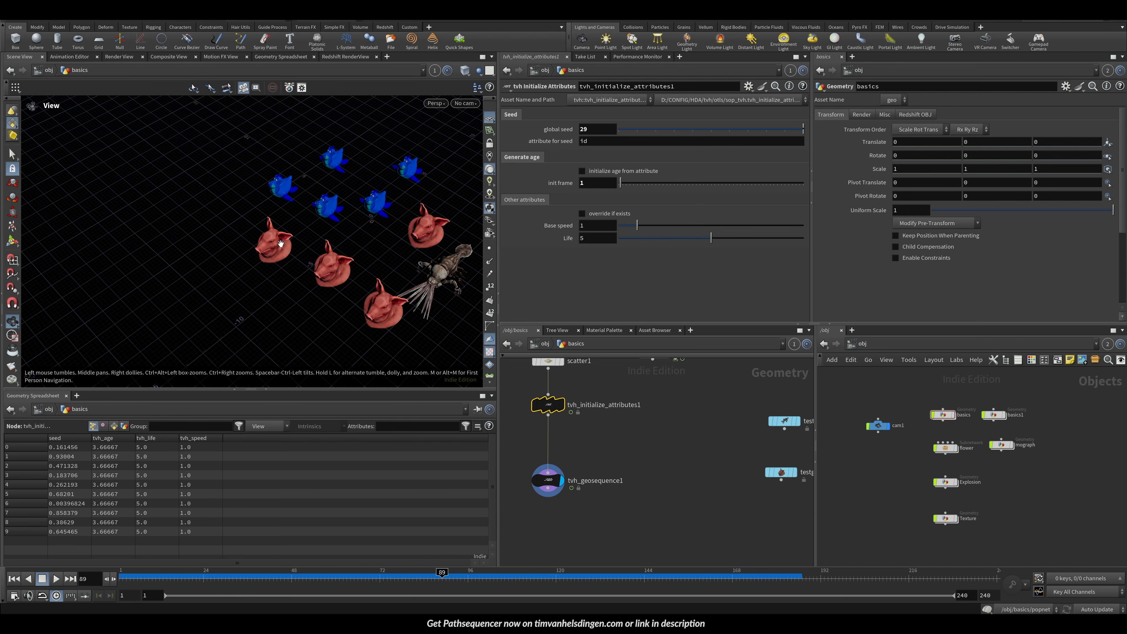
Step: Scrub the timeline to frame 59 and orbit the viewport to inspect the instances
{"action": "left_click_drag", "start_coordinate": [281, 243], "coordinate": [352, 245]}
{"action": "left_click_drag", "start_coordinate": [265, 578], "coordinate": [332, 577]}
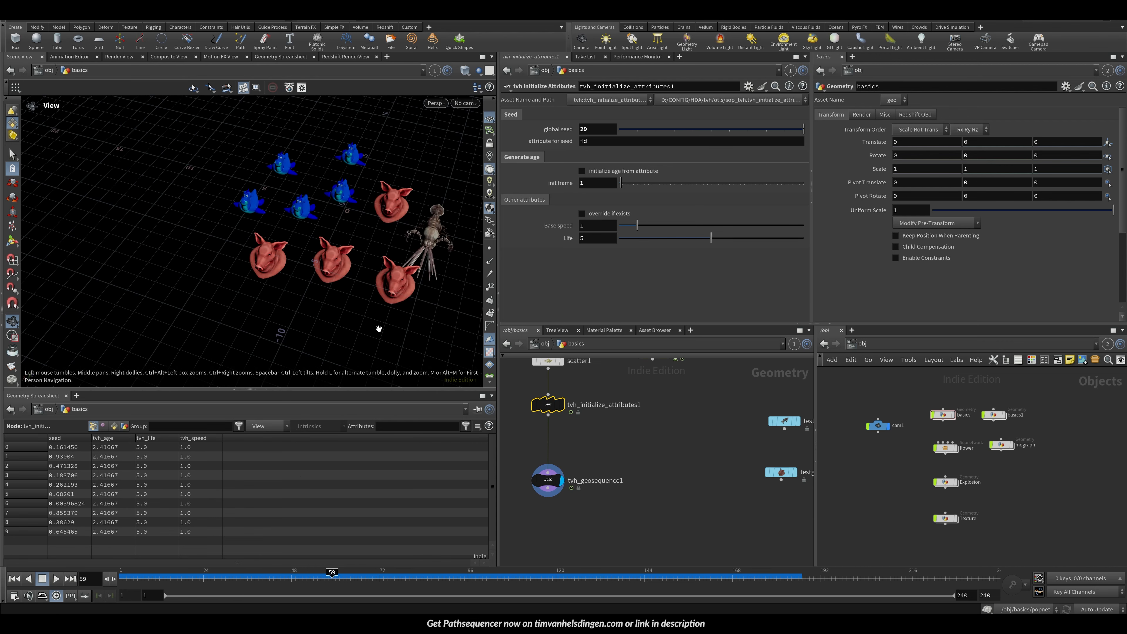
{"action": "middle_click_drag", "start_coordinate": [379, 329], "coordinate": [229, 310]}
{"action": "left_click_drag", "start_coordinate": [217, 286], "coordinate": [174, 231]}
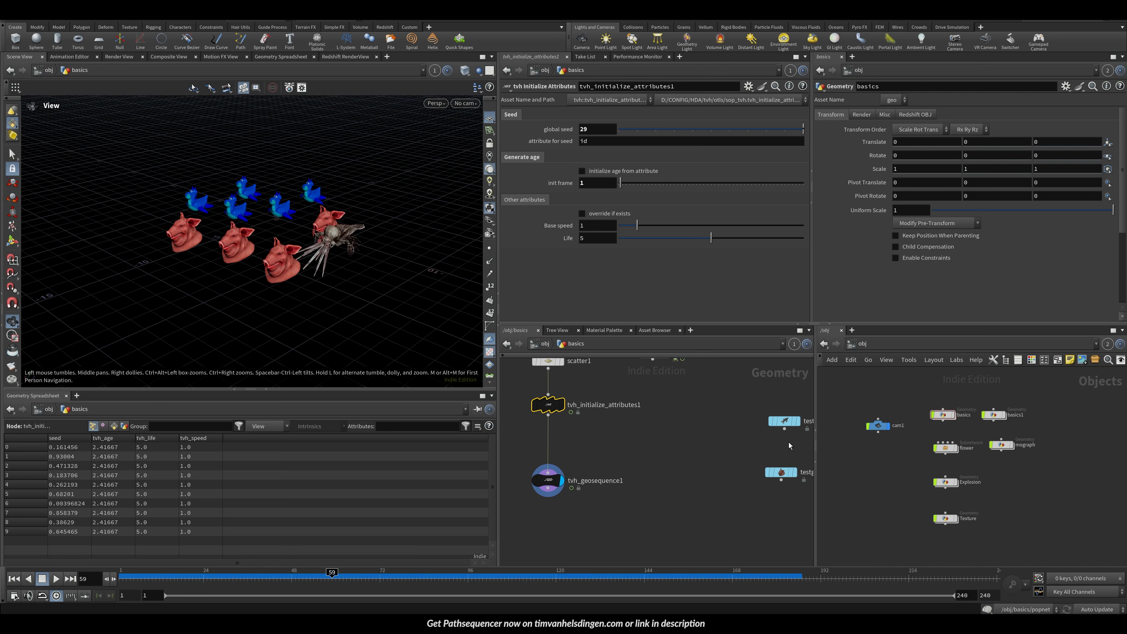
{"action": "middle_click_drag", "start_coordinate": [747, 401], "coordinate": [718, 398]}
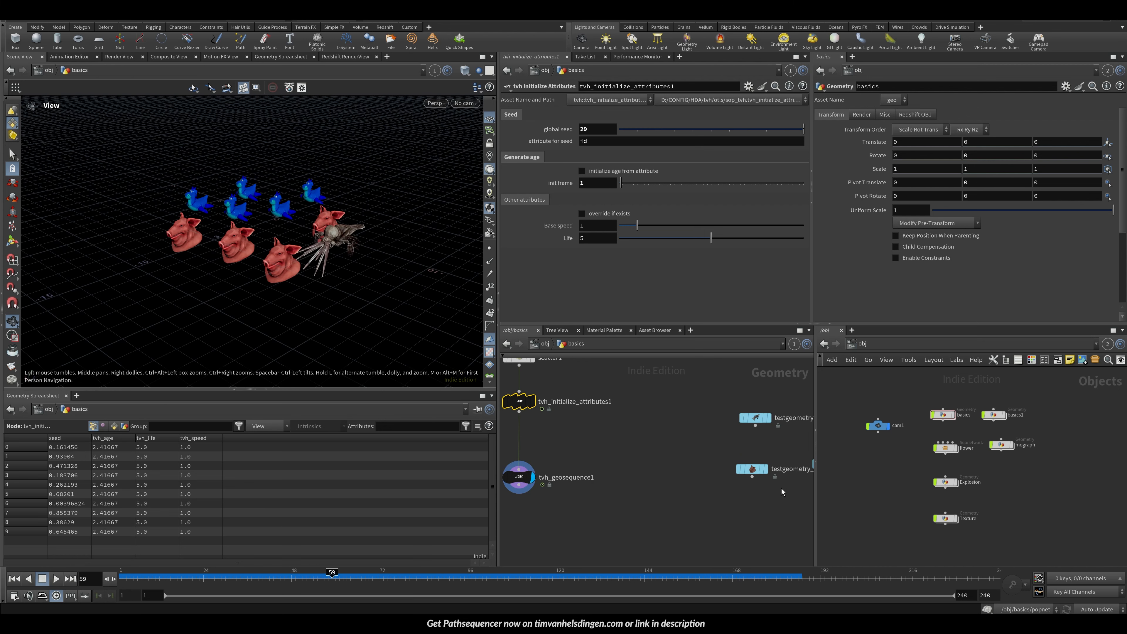
{"action": "left_click", "coordinate": [760, 469]}
{"action": "left_click", "coordinate": [688, 121]}
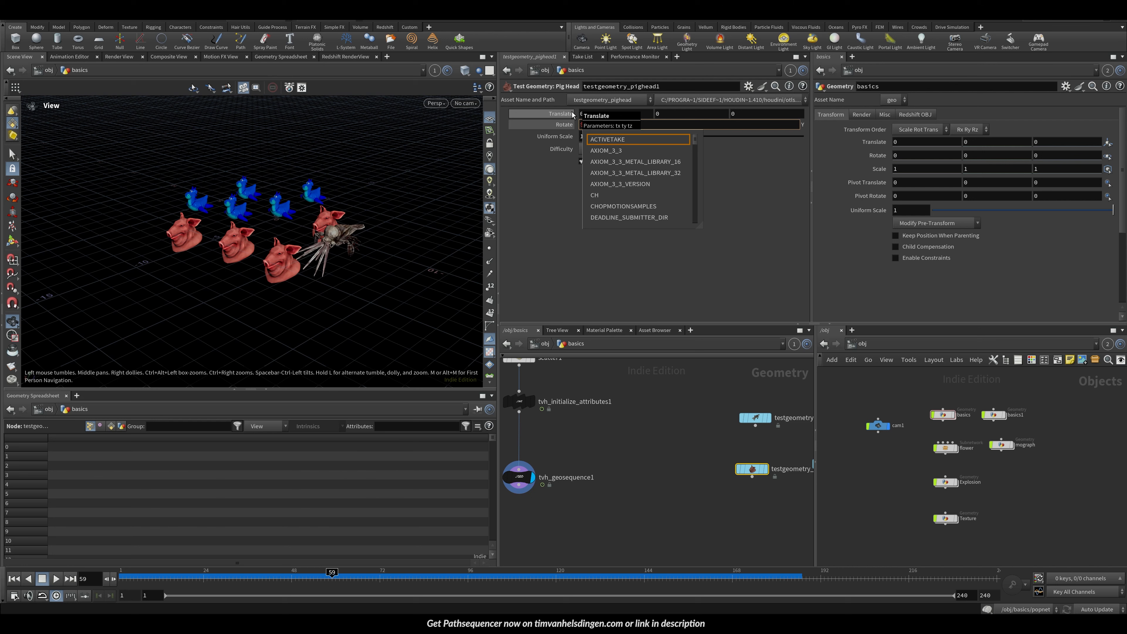
{"action": "type", "text": "$"}
{"action": "key", "text": "BackSpace"}
{"action": "type", "text": "@Time"}
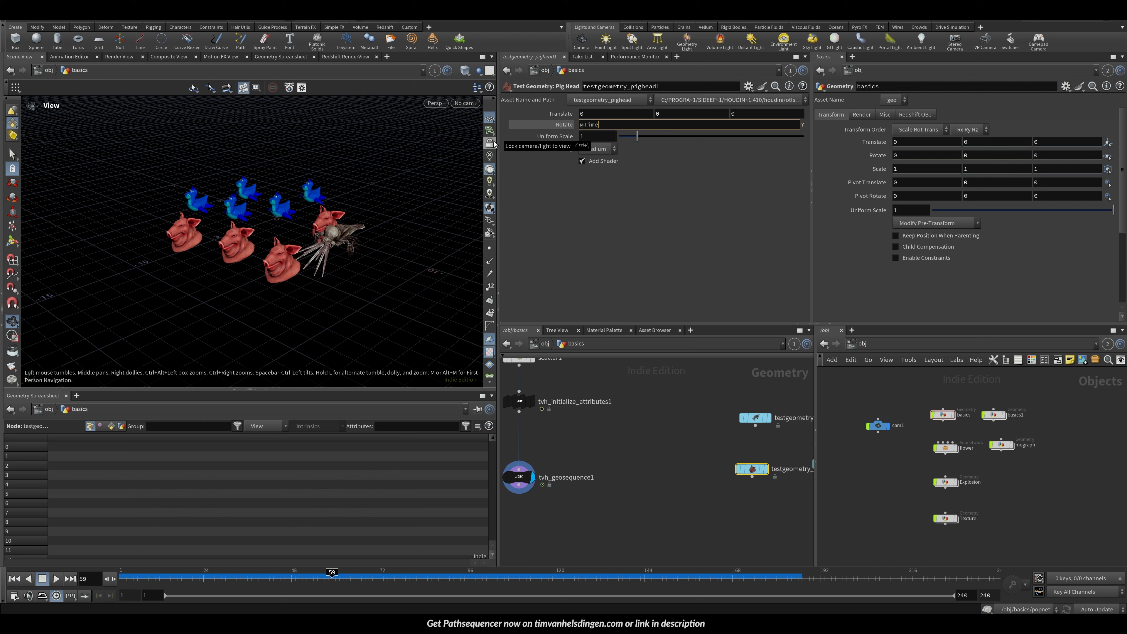
{"action": "type", "text": "*30"}
{"action": "key", "text": "Return"}
Step: Play the animation and scrub the timeline to review the rotating instances
{"action": "key", "text": "Up"}
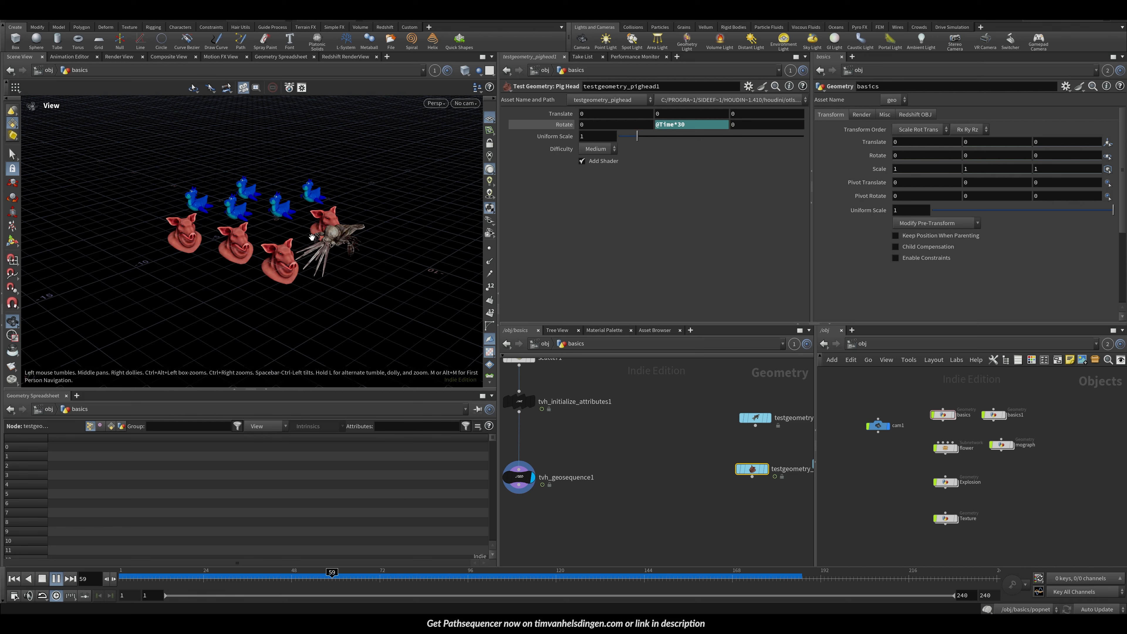
{"action": "scroll", "coordinate": [213, 251], "scroll_direction": "down", "scroll_amount": 2}
{"action": "middle_click_drag", "start_coordinate": [213, 251], "coordinate": [267, 302]}
{"action": "left_click_drag", "start_coordinate": [267, 301], "coordinate": [315, 320]}
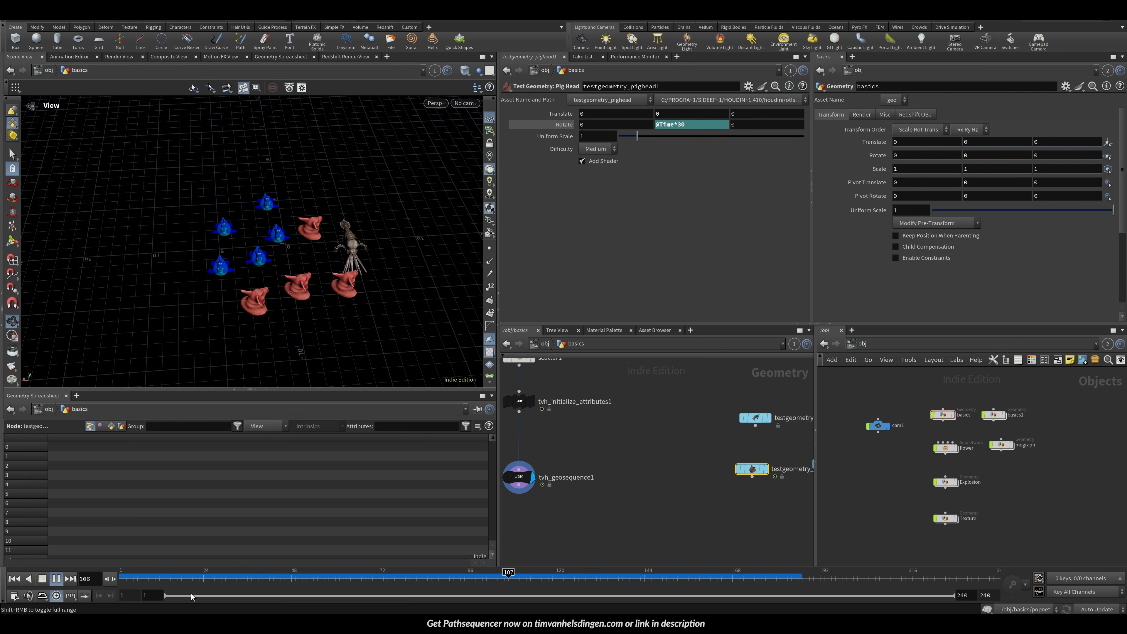
{"action": "left_click_drag", "start_coordinate": [249, 579], "coordinate": [420, 577]}
Step: Select the geosequence node and enlarge its parameter pane
{"action": "left_click_drag", "start_coordinate": [553, 510], "coordinate": [488, 463]}
{"action": "middle_click_drag", "start_coordinate": [319, 278], "coordinate": [341, 269]}
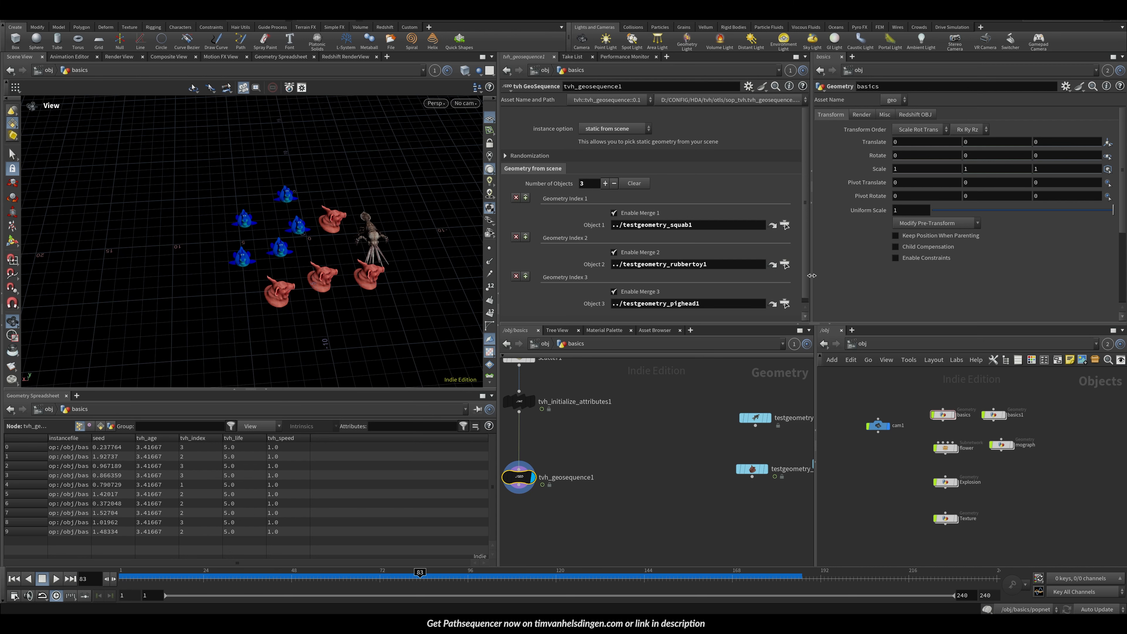
{"action": "left_click_drag", "start_coordinate": [664, 325], "coordinate": [664, 359]}
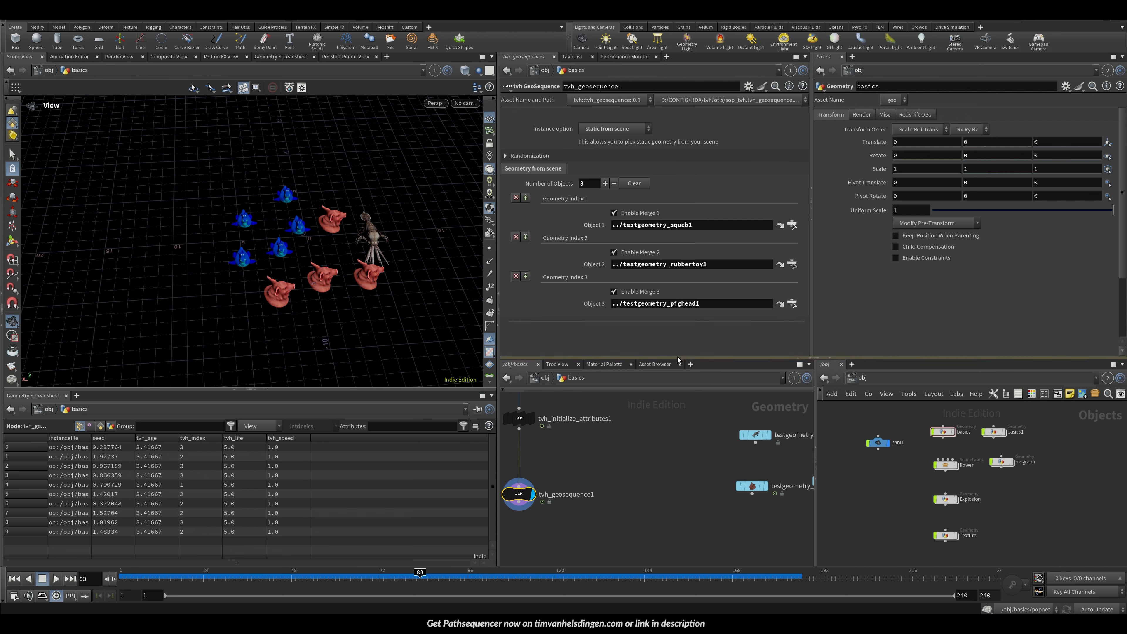
{"action": "mouse_move", "coordinate": [340, 261]}
{"action": "left_mouse_down"}
{"action": "mouse_move", "coordinate": [267, 226]}
{"action": "mouse_move", "coordinate": [324, 269]}
{"action": "left_mouse_up"}
{"action": "left_click", "coordinate": [613, 128]}
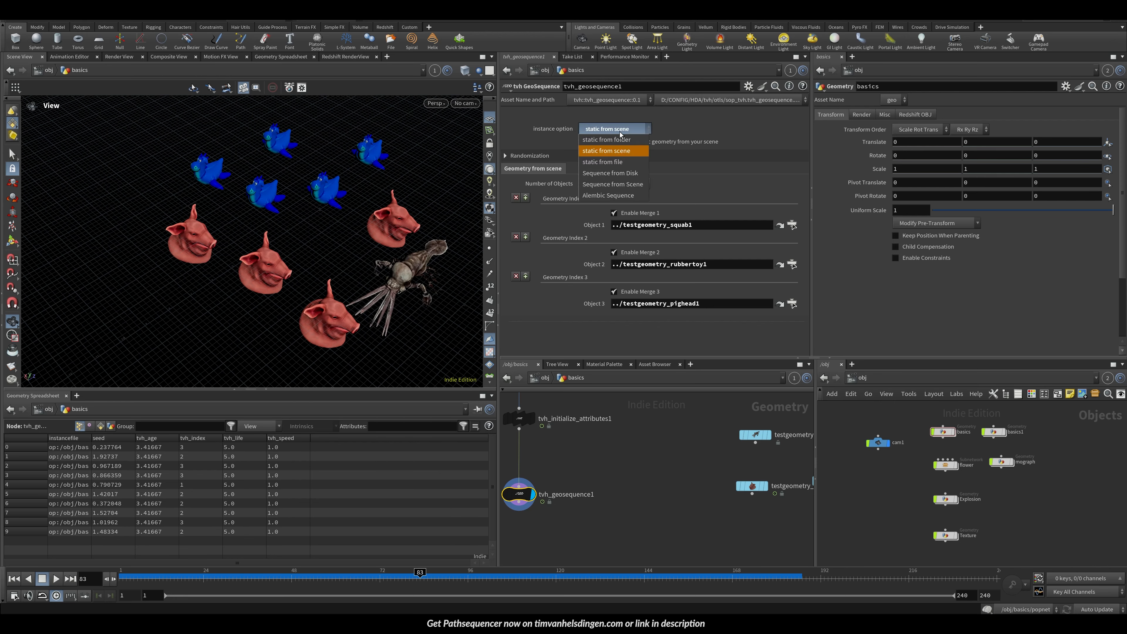
{"action": "left_click", "coordinate": [616, 139]}
{"action": "left_click_drag", "start_coordinate": [213, 577], "coordinate": [232, 584]}
{"action": "key", "text": "ctrl+z"}
Step: Save the scene, expand Randomization and set the geosequence's Global Seed to 5.96
{"action": "key", "text": "ctrl+s"}
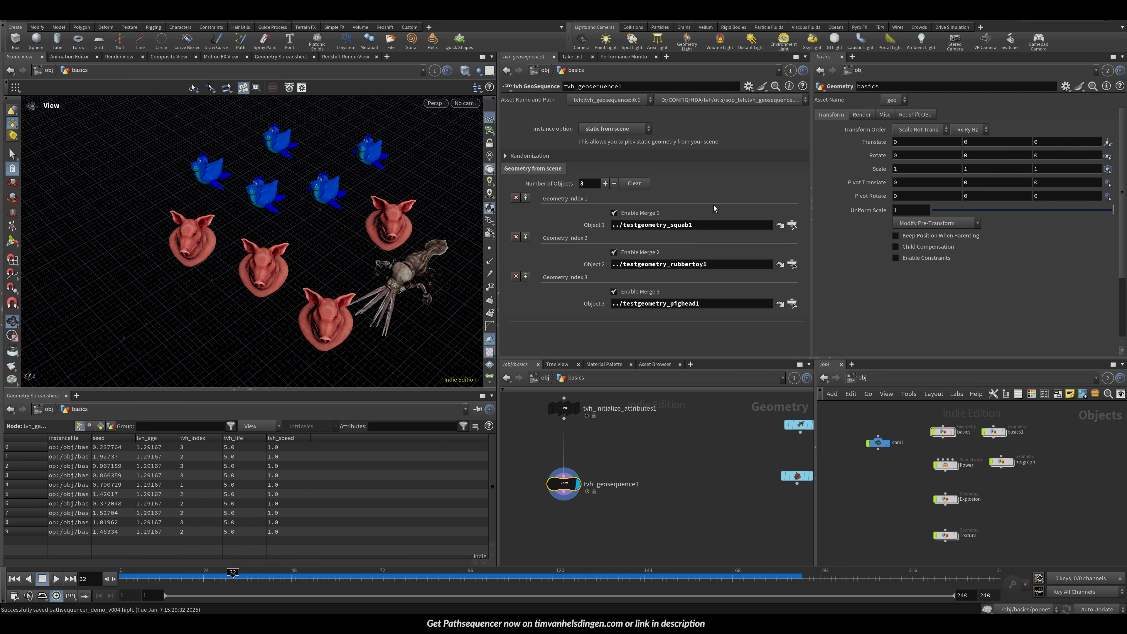
{"action": "left_click", "coordinate": [557, 156]}
{"action": "left_click_drag", "start_coordinate": [697, 172], "coordinate": [757, 169]}
{"action": "middle_click_drag", "start_coordinate": [598, 430], "coordinate": [612, 485]}
{"action": "left_click", "coordinate": [579, 464]}
{"action": "left_click_drag", "start_coordinate": [655, 128], "coordinate": [772, 131]}
{"action": "left_click", "coordinate": [578, 539]}
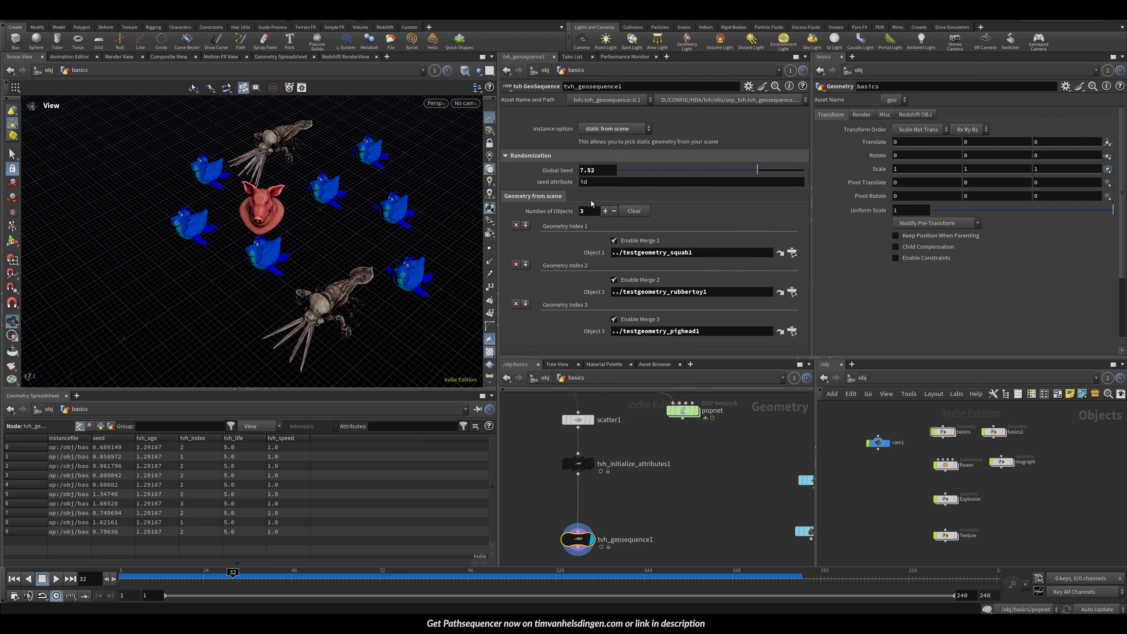
{"action": "left_click_drag", "start_coordinate": [686, 173], "coordinate": [730, 202]}
{"action": "middle_click_drag", "start_coordinate": [566, 560], "coordinate": [580, 498]}
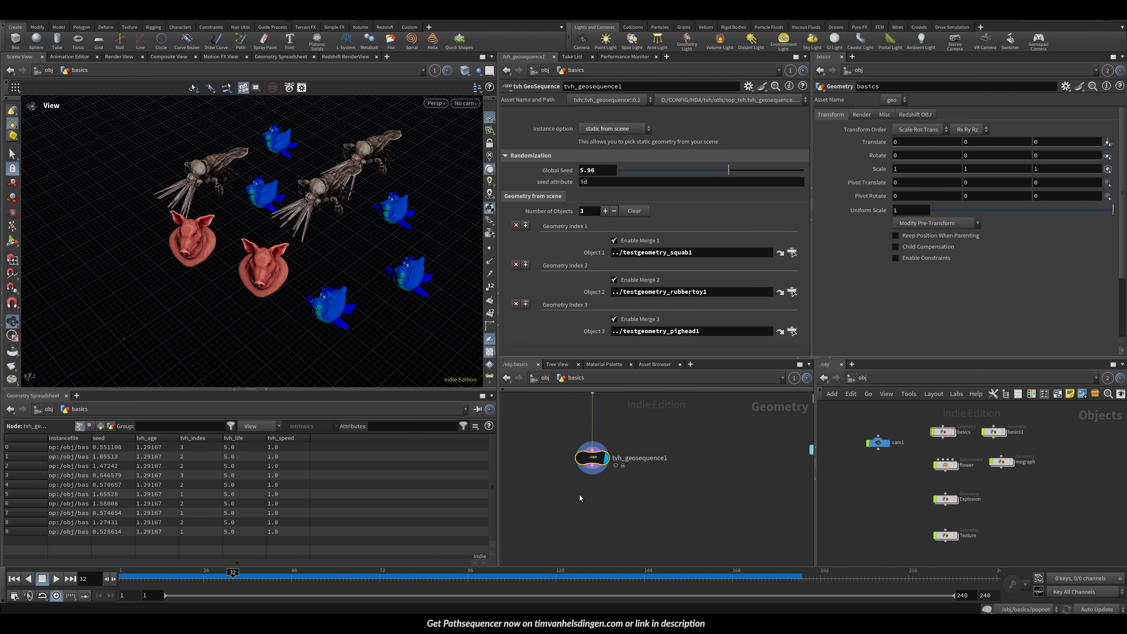
Step: Duplicate the geosequence node and set the copy's Global Seed to 1.43
{"action": "left_click_drag", "start_coordinate": [605, 467], "coordinate": [653, 462]}
{"action": "left_click_drag", "start_coordinate": [651, 171], "coordinate": [645, 172]}
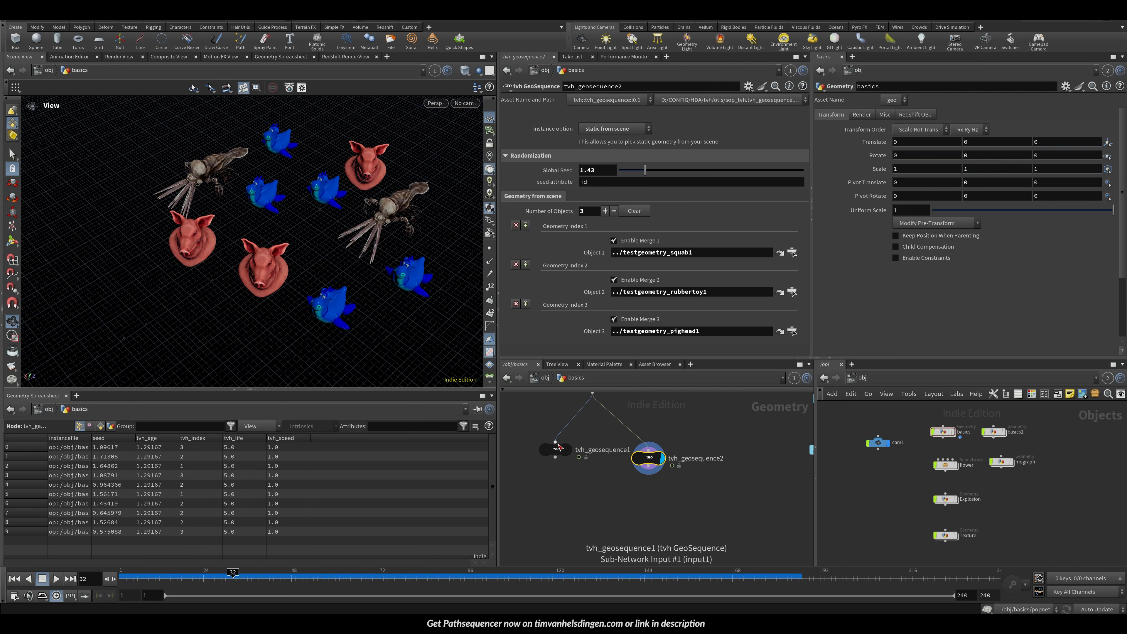
Step: Connect the duplicated geosequence node to the initialize attributes output and set it as the displayed node
{"action": "left_click", "coordinate": [569, 450]}
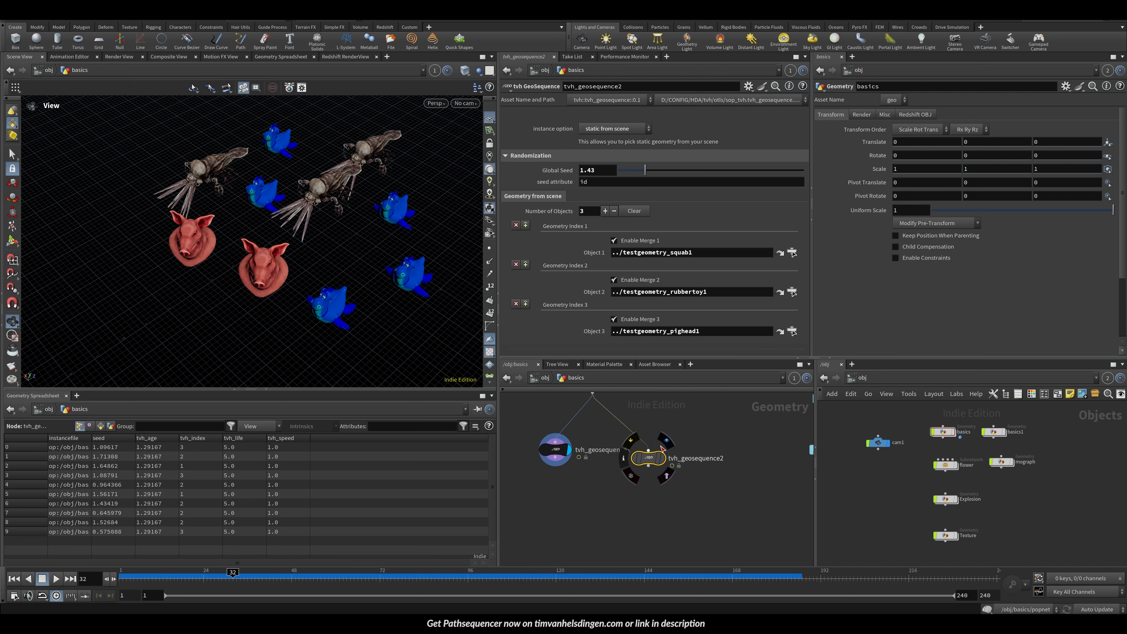
{"action": "middle_click_drag", "start_coordinate": [669, 412], "coordinate": [667, 489]}
{"action": "left_click", "coordinate": [647, 528]}
{"action": "left_click", "coordinate": [663, 527]}
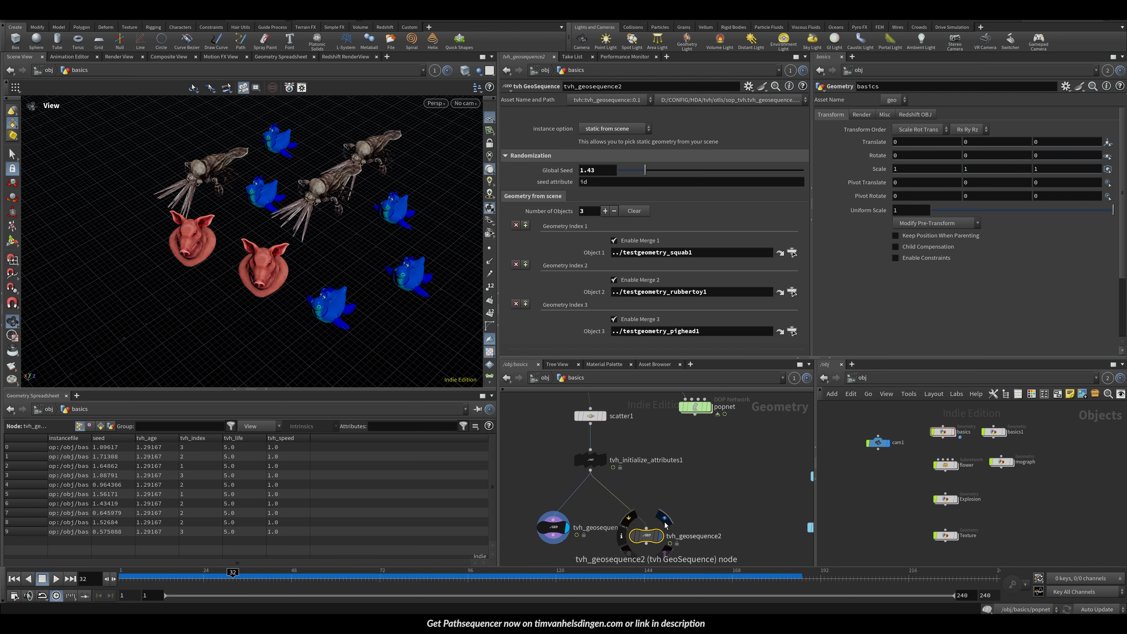
{"action": "left_click", "coordinate": [661, 535]}
{"action": "left_click", "coordinate": [596, 460]}
{"action": "left_click_drag", "start_coordinate": [668, 133], "coordinate": [807, 134]}
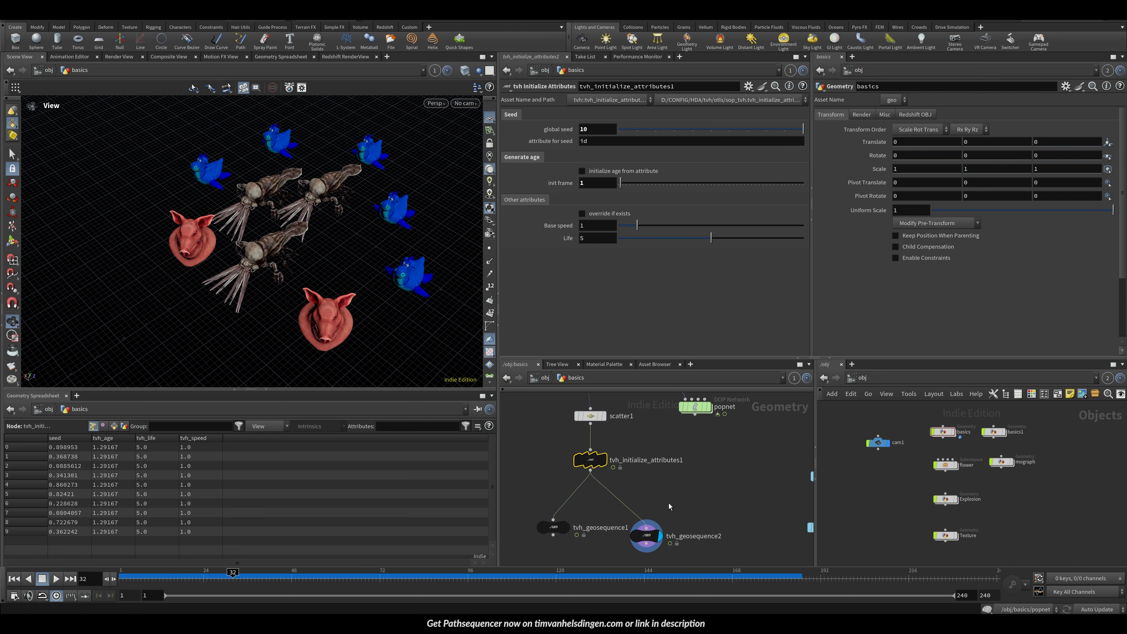
{"action": "middle_click_drag", "start_coordinate": [669, 506], "coordinate": [661, 468]}
{"action": "left_click_drag", "start_coordinate": [690, 534], "coordinate": [605, 454]}
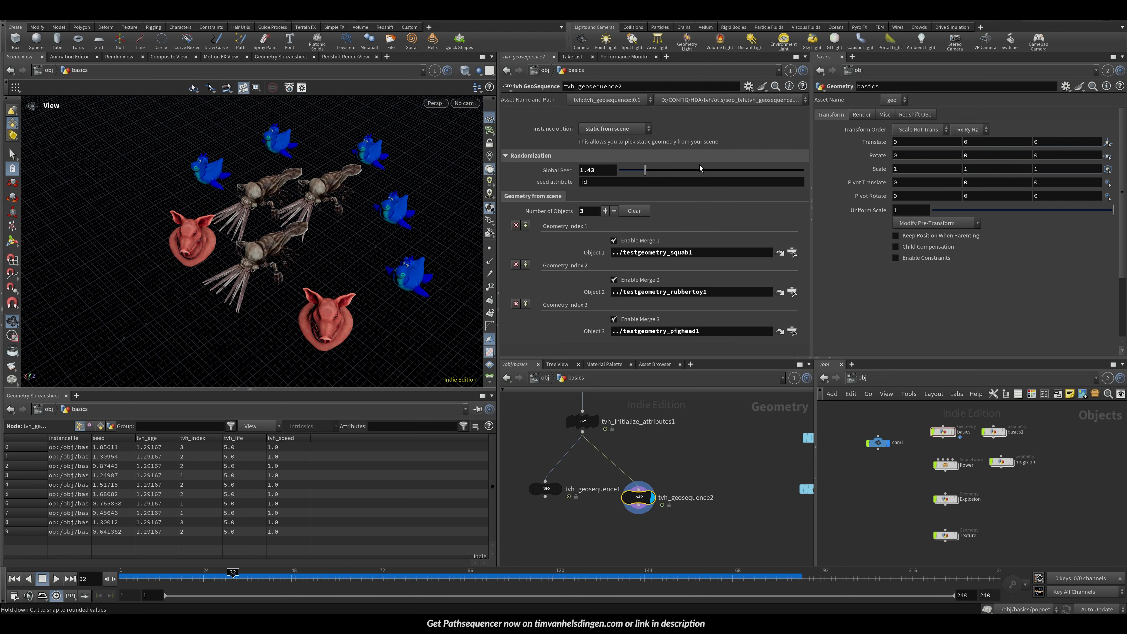
Step: Switch the duplicate's instance option to static from folder and add one folder entry
{"action": "left_click", "coordinate": [626, 129]}
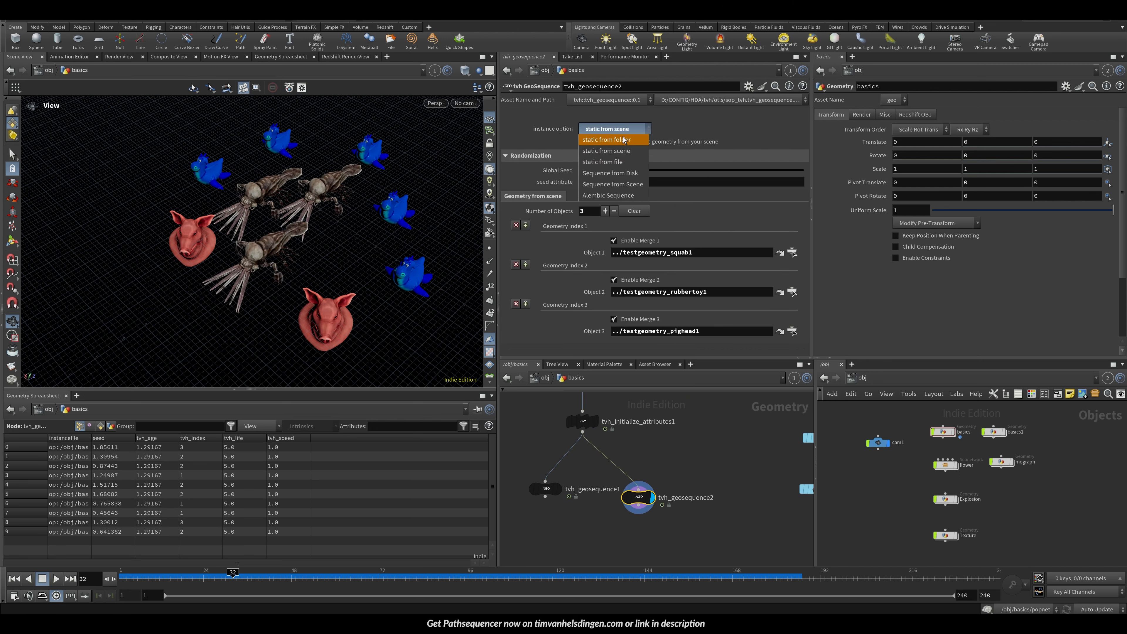
{"action": "left_click", "coordinate": [620, 141]}
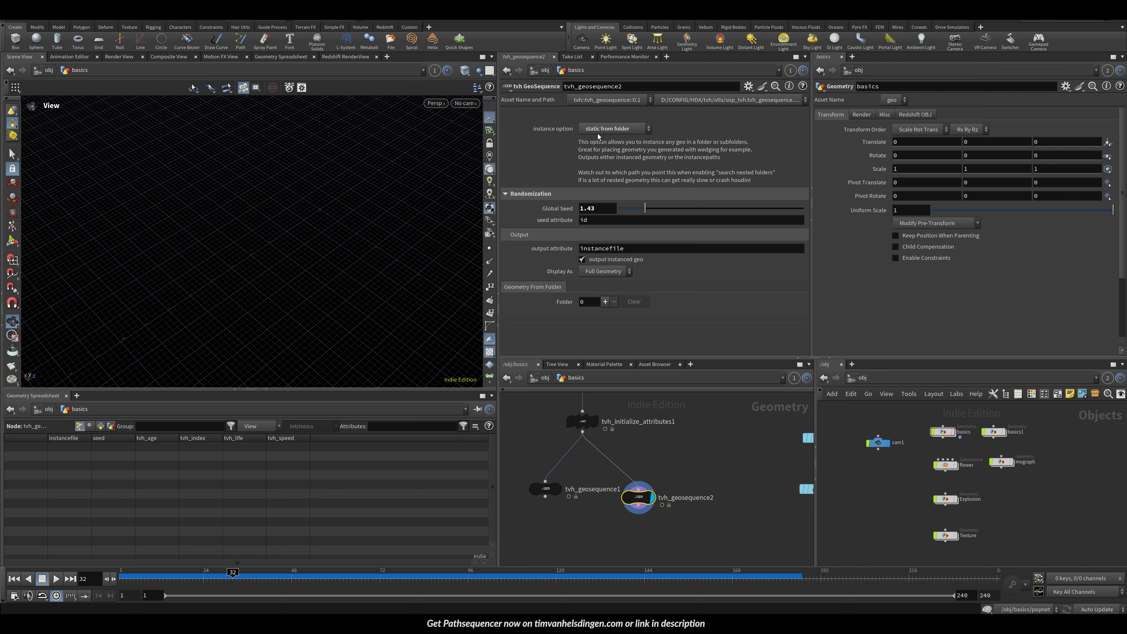
{"action": "left_click", "coordinate": [606, 302]}
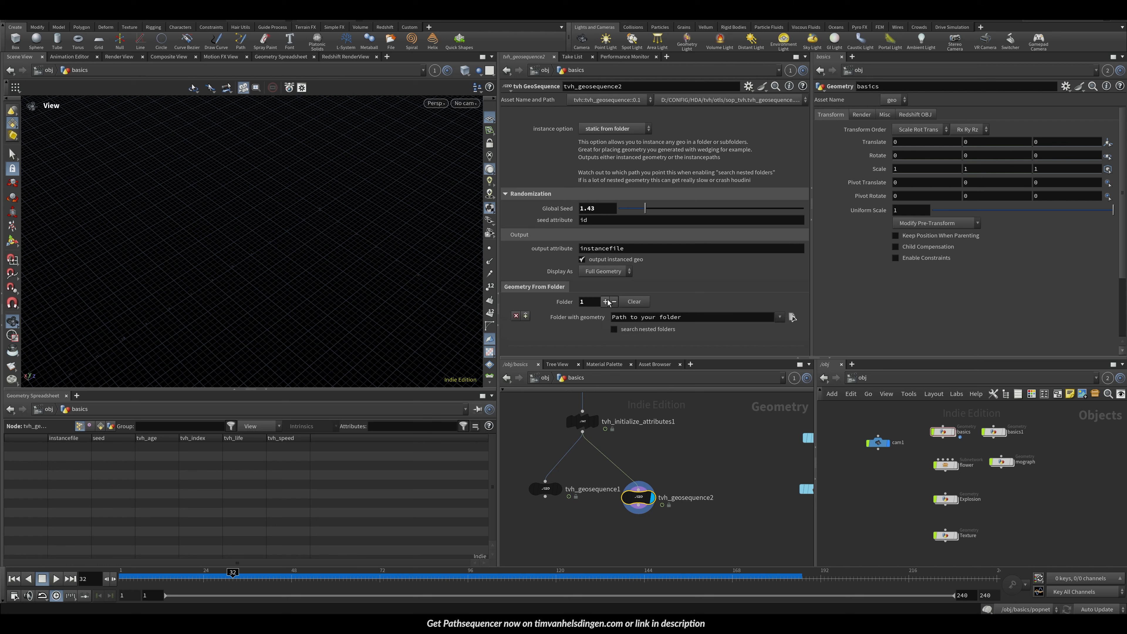
Step: Browse the folder path to SHIP/geo/scattergeo/ and accept it
{"action": "left_click", "coordinate": [792, 318]}
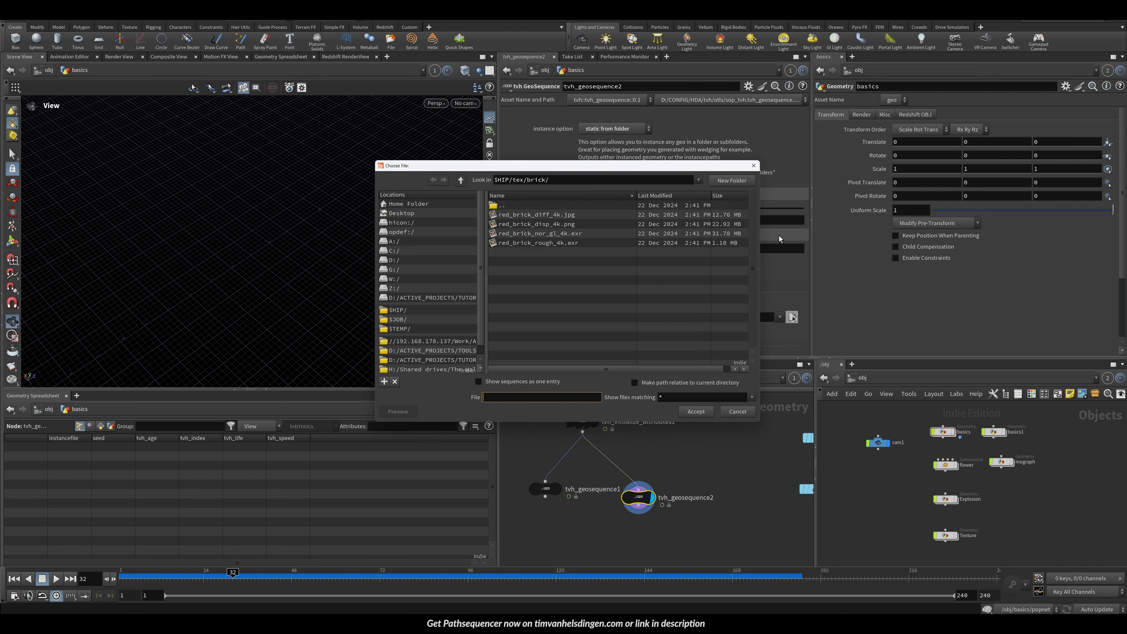
{"action": "left_click", "coordinate": [402, 311]}
{"action": "double_click", "coordinate": [506, 236]}
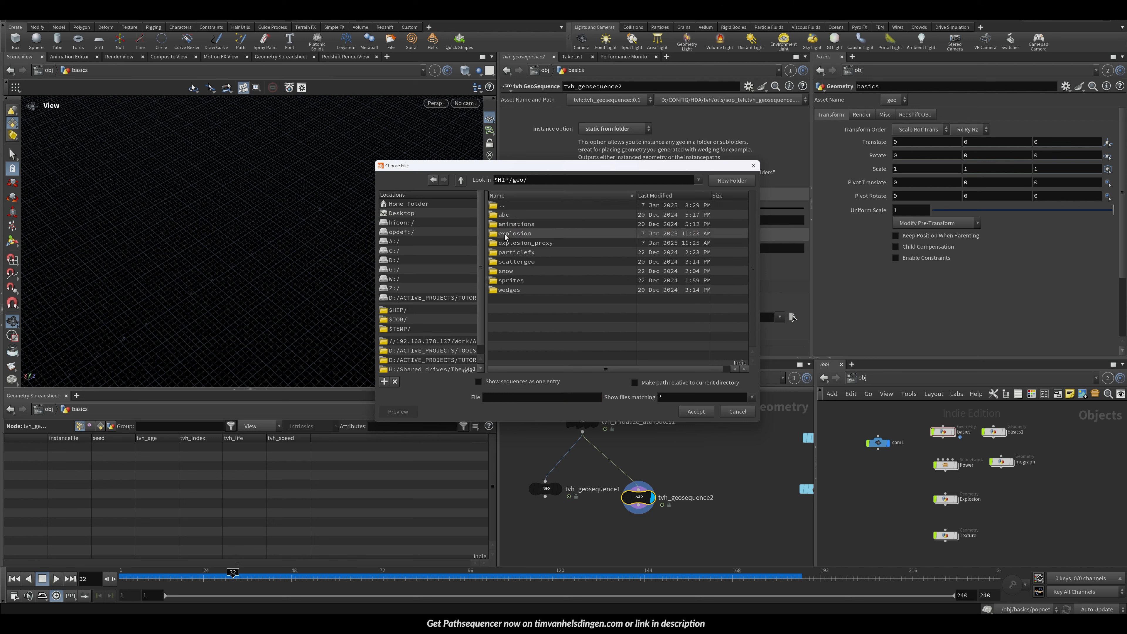
{"action": "double_click", "coordinate": [510, 263]}
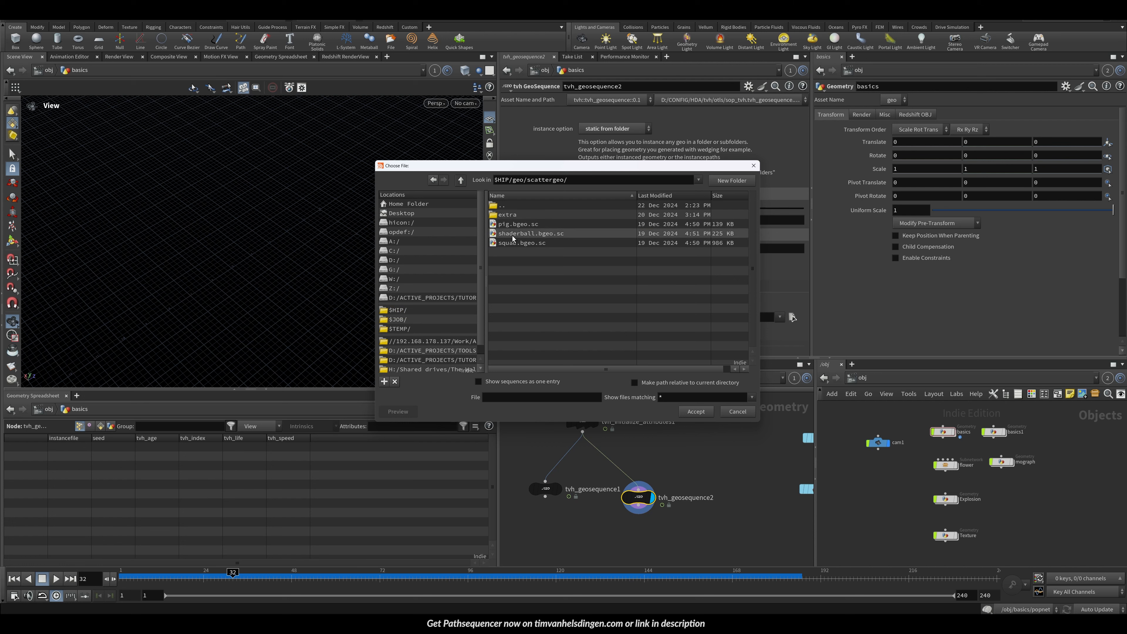
{"action": "left_click", "coordinate": [696, 413]}
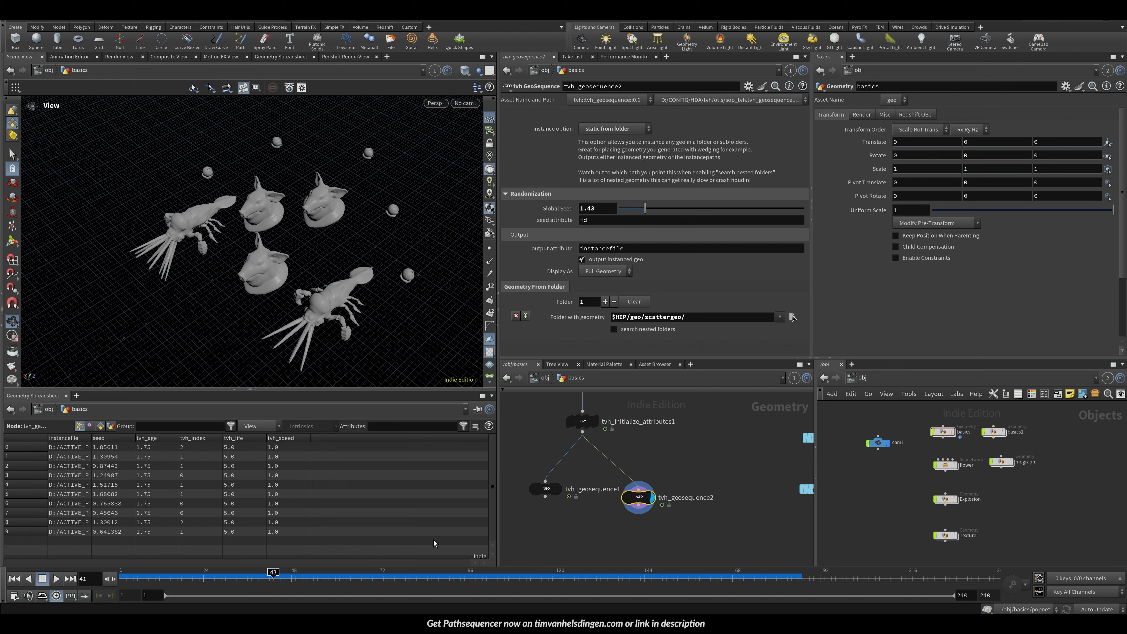
Step: Scrub the timeline and orbit the viewport to inspect the folder-based instances
{"action": "left_click_drag", "start_coordinate": [267, 579], "coordinate": [248, 579]}
{"action": "scroll", "coordinate": [267, 315], "scroll_direction": "down", "scroll_amount": 3}
{"action": "left_click_drag", "start_coordinate": [285, 302], "coordinate": [390, 269]}
{"action": "scroll", "coordinate": [390, 270], "scroll_direction": "up", "scroll_amount": 5}
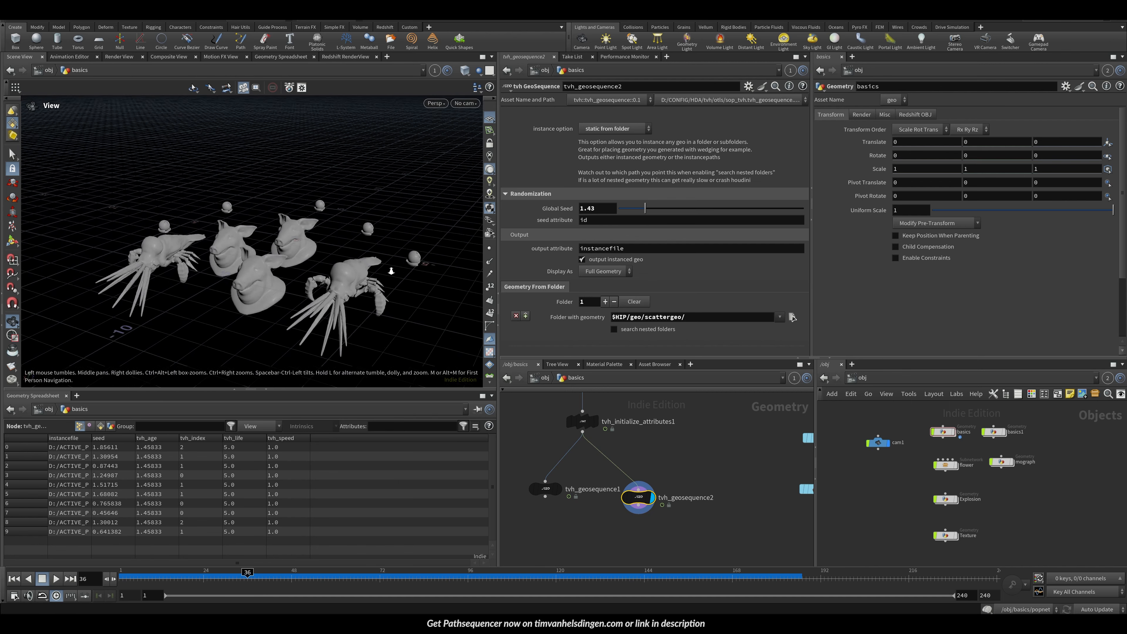
{"action": "left_click_drag", "start_coordinate": [224, 302], "coordinate": [278, 334]}
{"action": "mouse_move", "coordinate": [270, 266]}
{"action": "left_mouse_down"}
{"action": "mouse_move", "coordinate": [267, 293]}
{"action": "mouse_move", "coordinate": [219, 285]}
{"action": "mouse_move", "coordinate": [397, 259]}
{"action": "mouse_move", "coordinate": [265, 269]}
{"action": "left_mouse_up"}
{"action": "scroll", "coordinate": [219, 285], "scroll_direction": "down", "scroll_amount": 4}
{"action": "scroll", "coordinate": [346, 266], "scroll_direction": "up", "scroll_amount": 3}
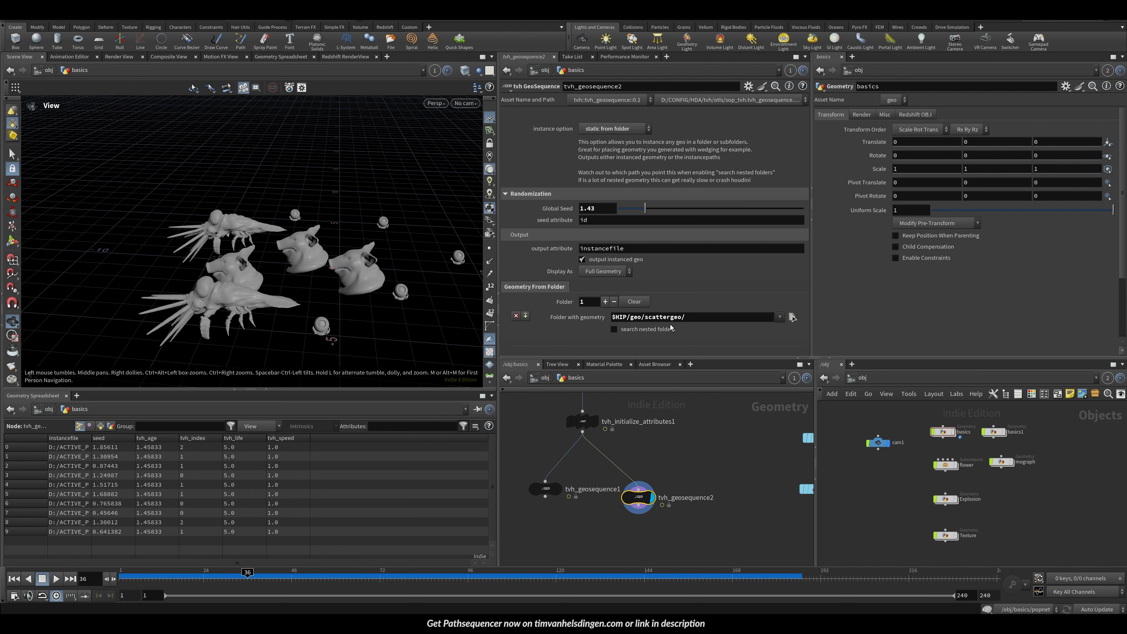
{"action": "left_click_drag", "start_coordinate": [288, 308], "coordinate": [403, 308]}
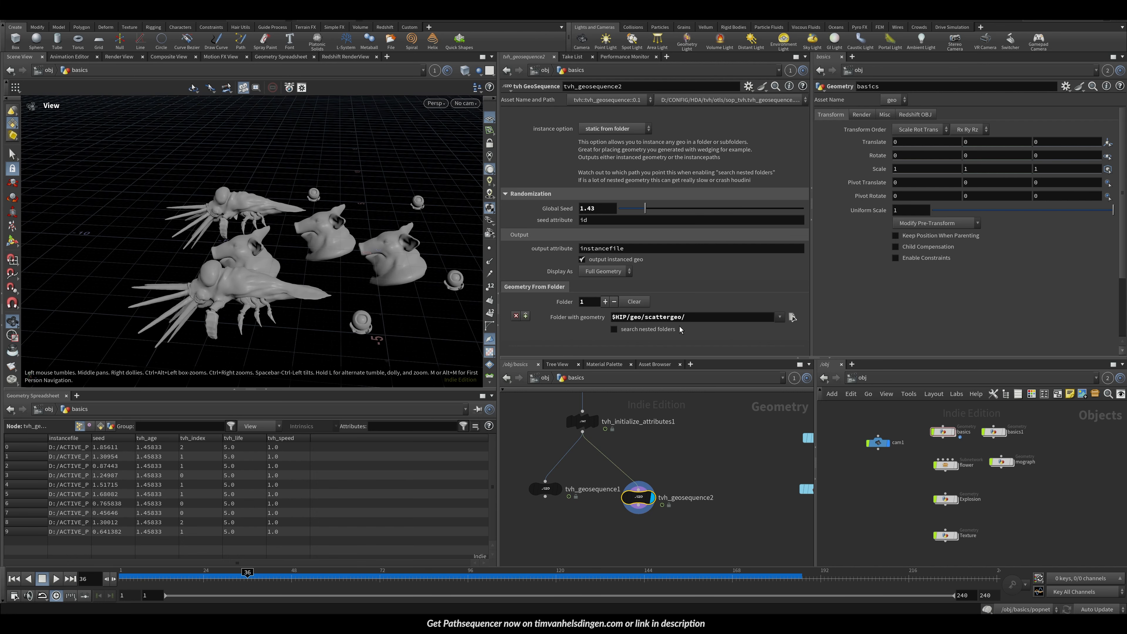
Step: Add a second folder entry pointing to SHIP/geo/scattergeo/extra/
{"action": "left_click", "coordinate": [793, 316]}
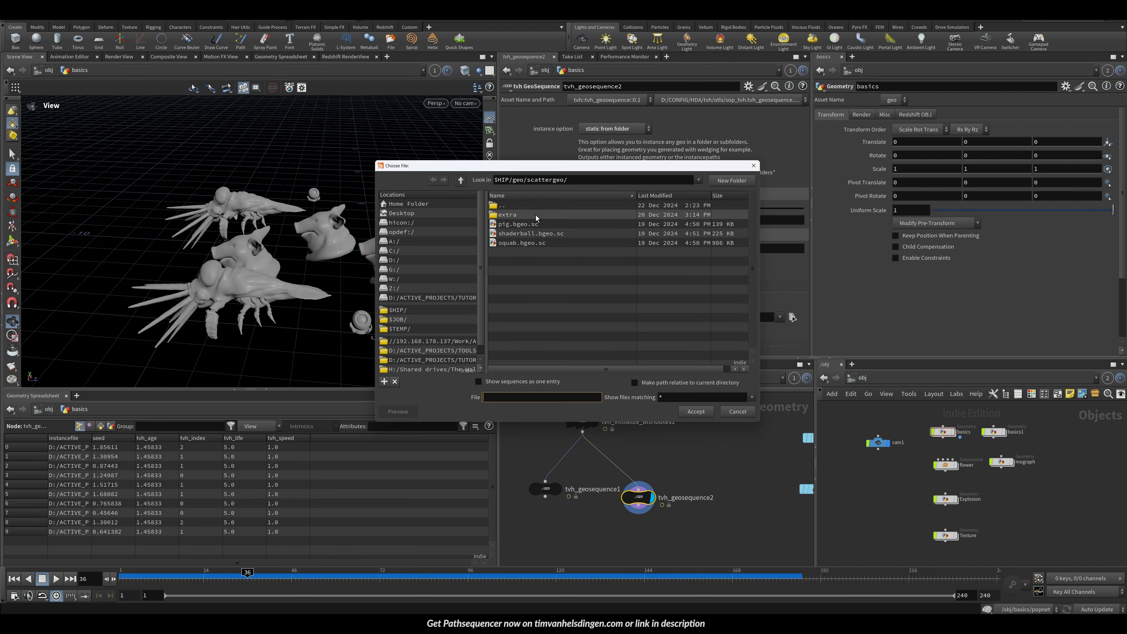
{"action": "left_click", "coordinate": [754, 165]}
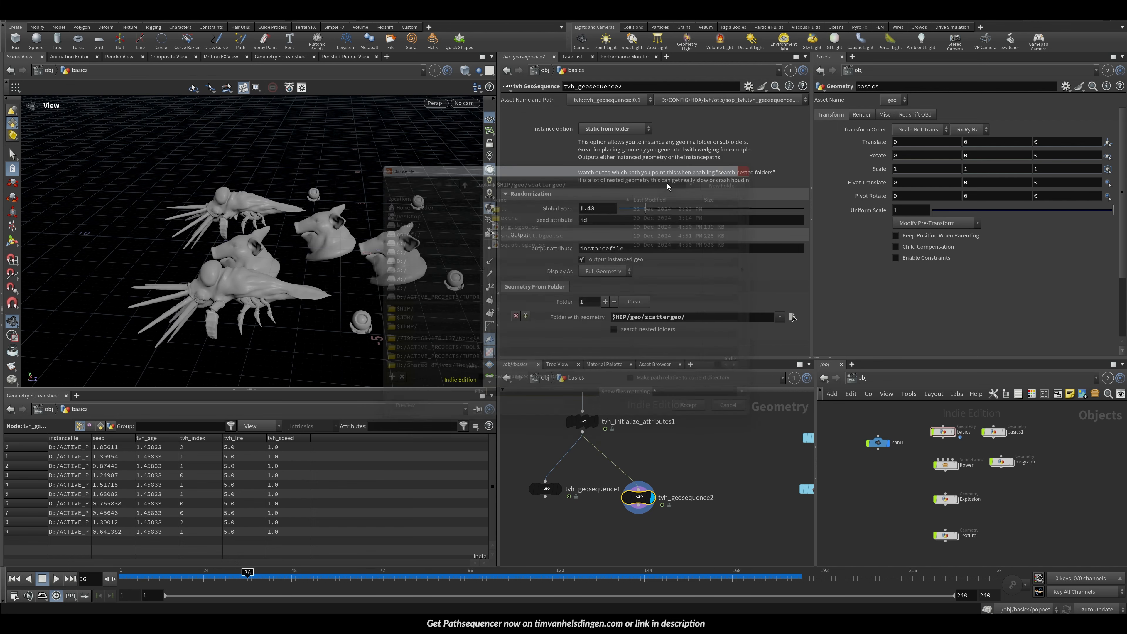
{"action": "left_click", "coordinate": [605, 302]}
{"action": "left_click", "coordinate": [785, 321]}
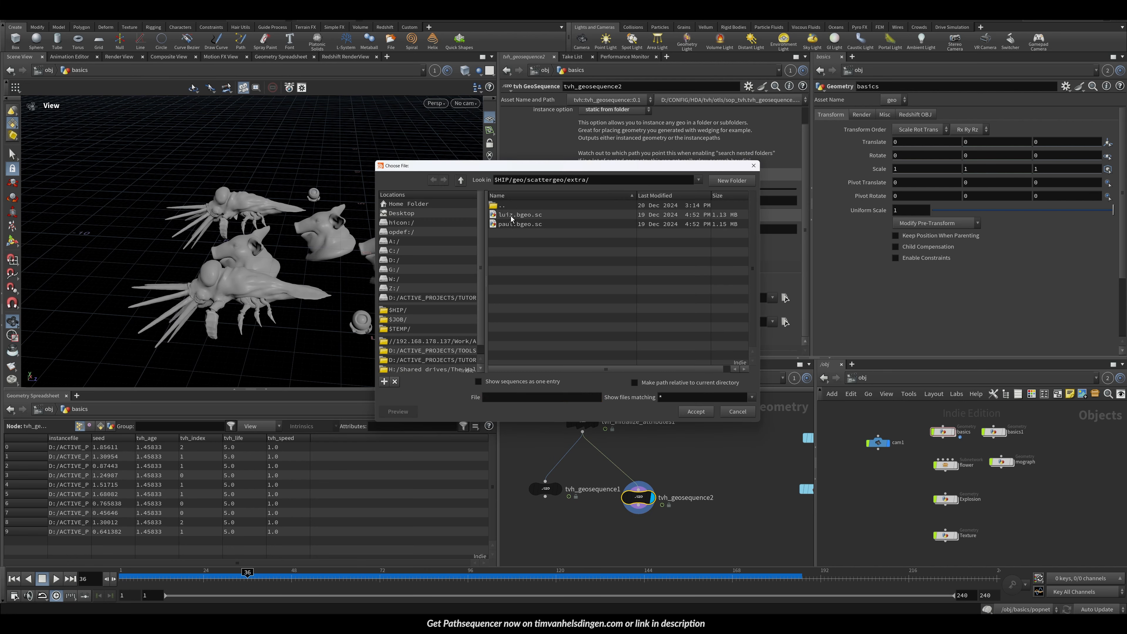
{"action": "left_click", "coordinate": [684, 413]}
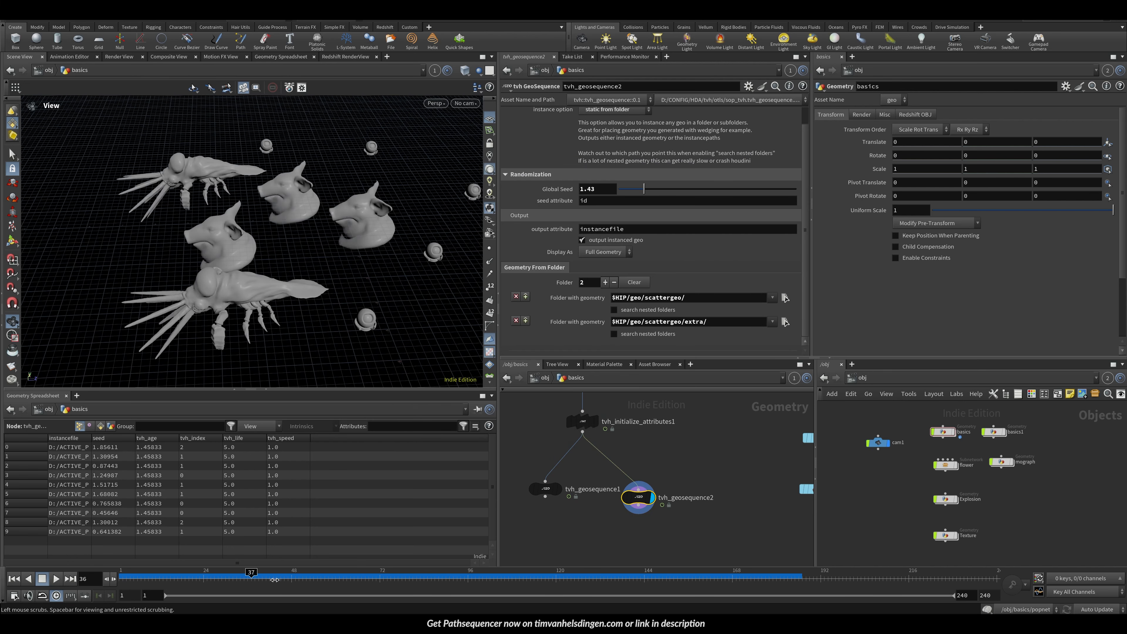
Step: Orbit the viewport to inspect the instances from both folders
{"action": "left_click_drag", "start_coordinate": [195, 271], "coordinate": [315, 237]}
{"action": "right_click_drag", "start_coordinate": [314, 237], "coordinate": [234, 284]}
{"action": "left_click_drag", "start_coordinate": [234, 284], "coordinate": [305, 288]}
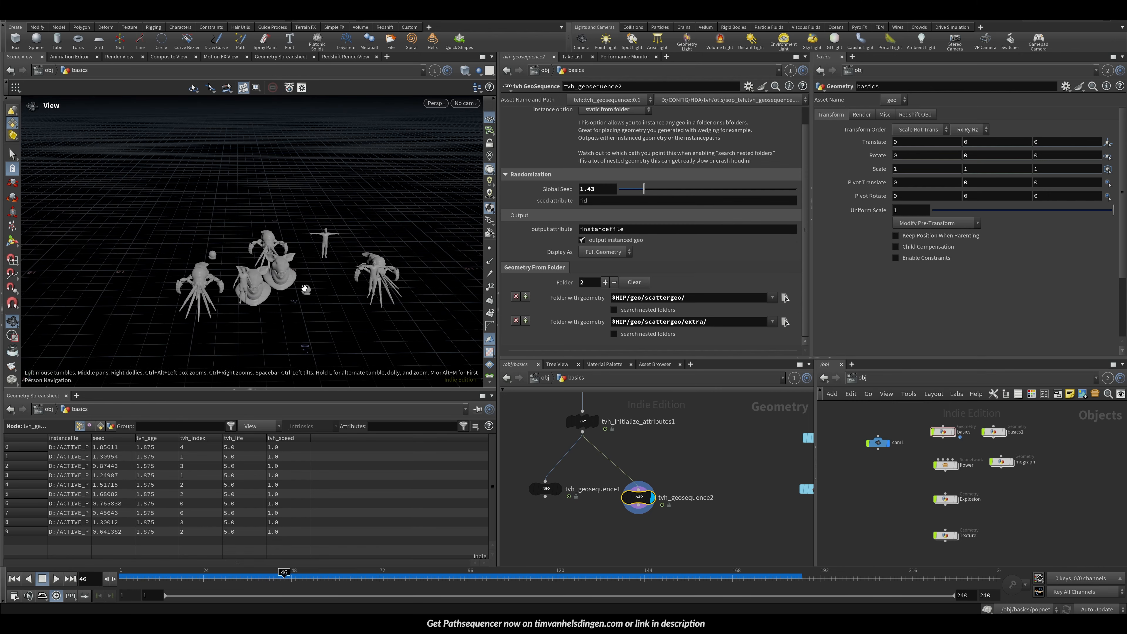
{"action": "right_click_drag", "start_coordinate": [351, 279], "coordinate": [413, 255]}
{"action": "left_click_drag", "start_coordinate": [414, 255], "coordinate": [313, 259]}
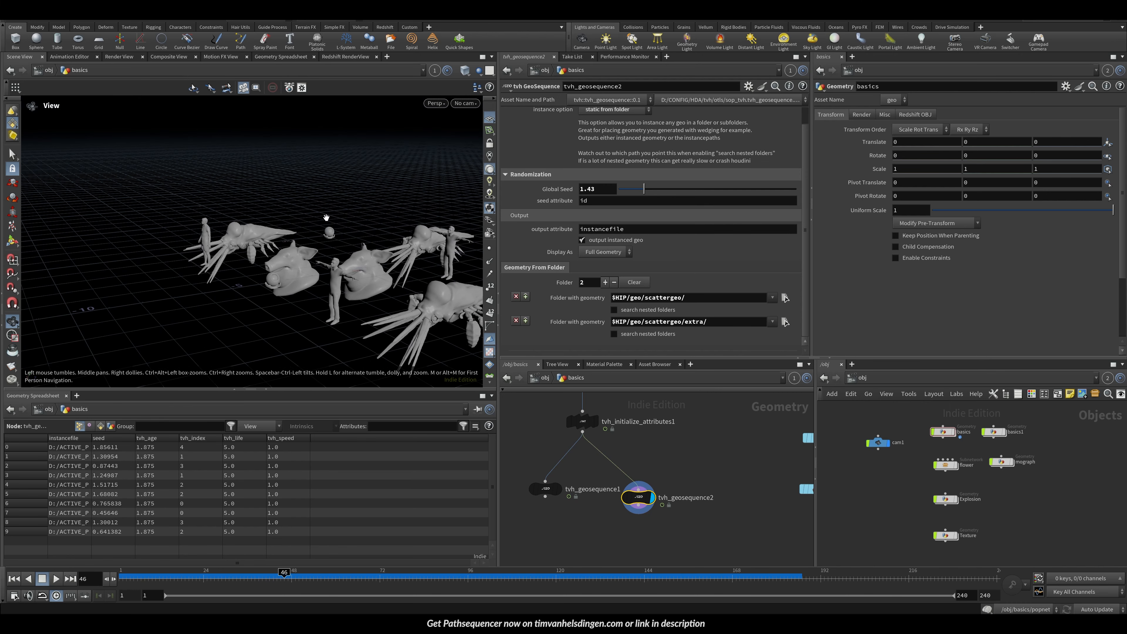
Step: Remove the second folder entry and enable search nested folders
{"action": "left_click", "coordinate": [516, 320]}
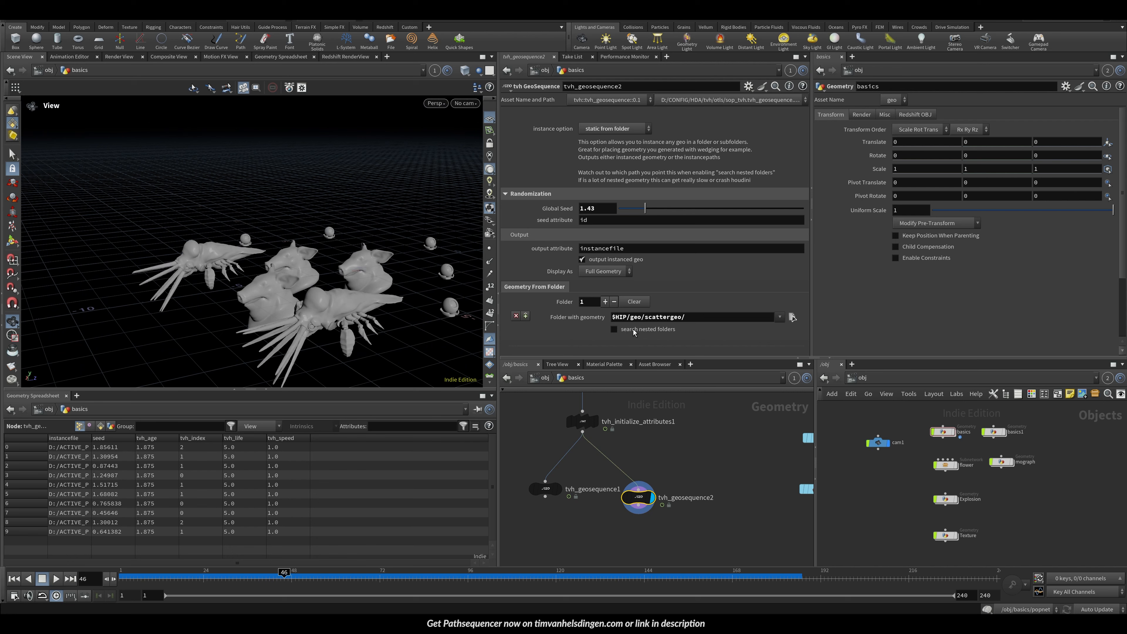
{"action": "left_click", "coordinate": [648, 329]}
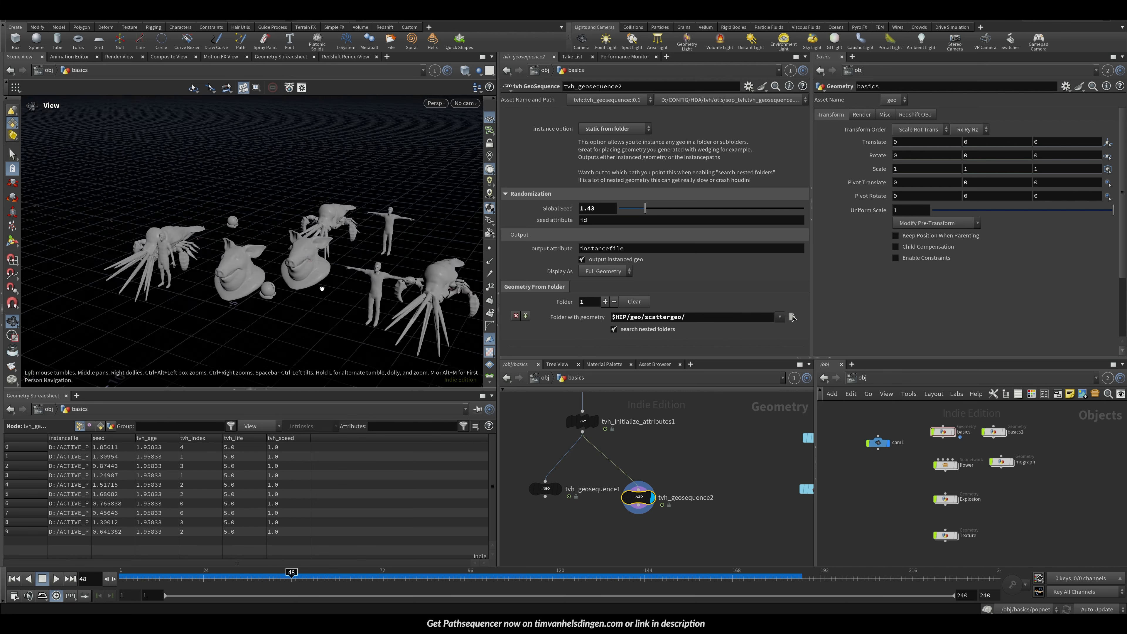
{"action": "left_click", "coordinate": [793, 317]}
{"action": "double_click", "coordinate": [506, 217]}
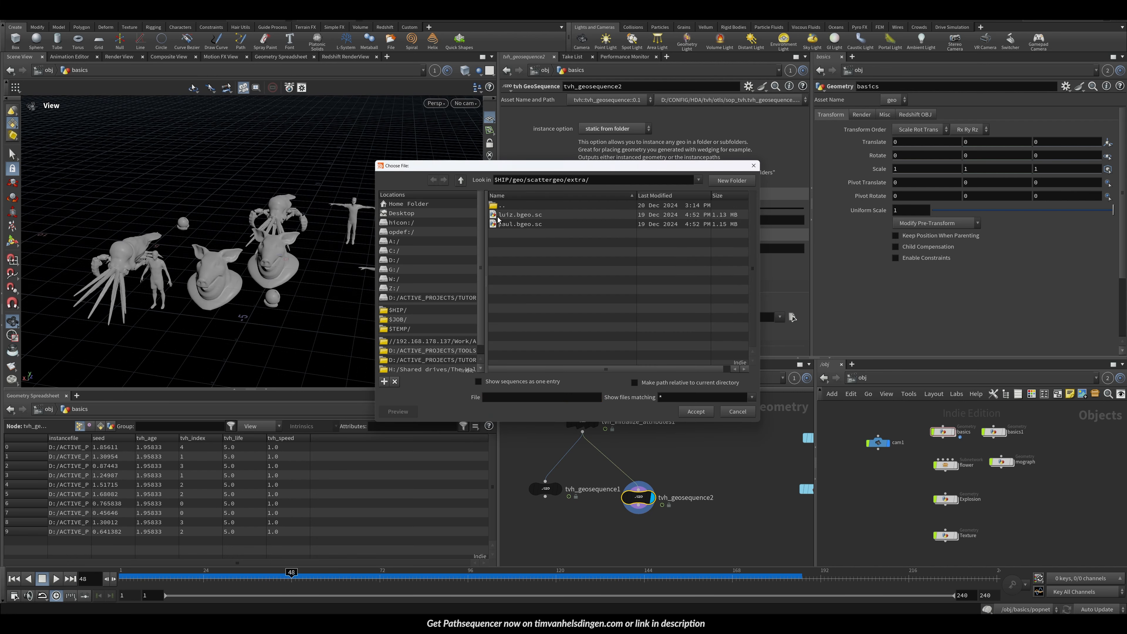
{"action": "left_click", "coordinate": [738, 411]}
Step: Save the scene and rearrange the two geosequence nodes in the network
{"action": "left_click_drag", "start_coordinate": [251, 284], "coordinate": [193, 261]}
{"action": "left_click_drag", "start_coordinate": [329, 256], "coordinate": [179, 256]}
{"action": "middle_click_drag", "start_coordinate": [684, 468], "coordinate": [776, 480]}
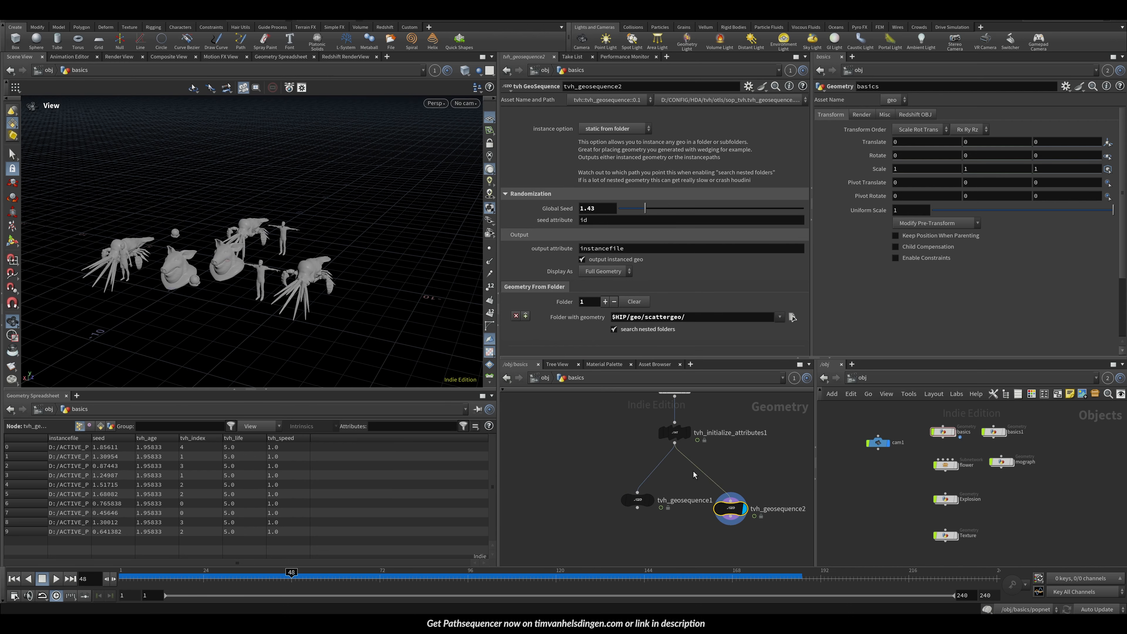
{"action": "key", "text": "ctrl+s"}
{"action": "left_click_drag", "start_coordinate": [636, 501], "coordinate": [590, 507]}
{"action": "left_click_drag", "start_coordinate": [732, 497], "coordinate": [679, 509]}
{"action": "middle_click_drag", "start_coordinate": [651, 438], "coordinate": [609, 459]}
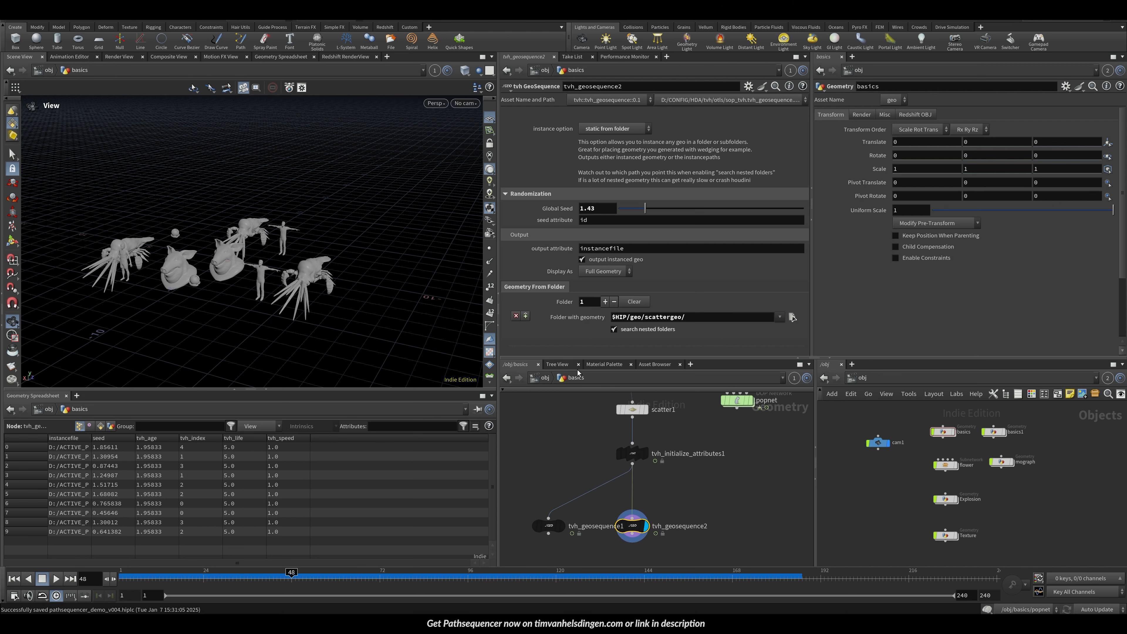
{"action": "left_click_drag", "start_coordinate": [595, 357], "coordinate": [593, 316]}
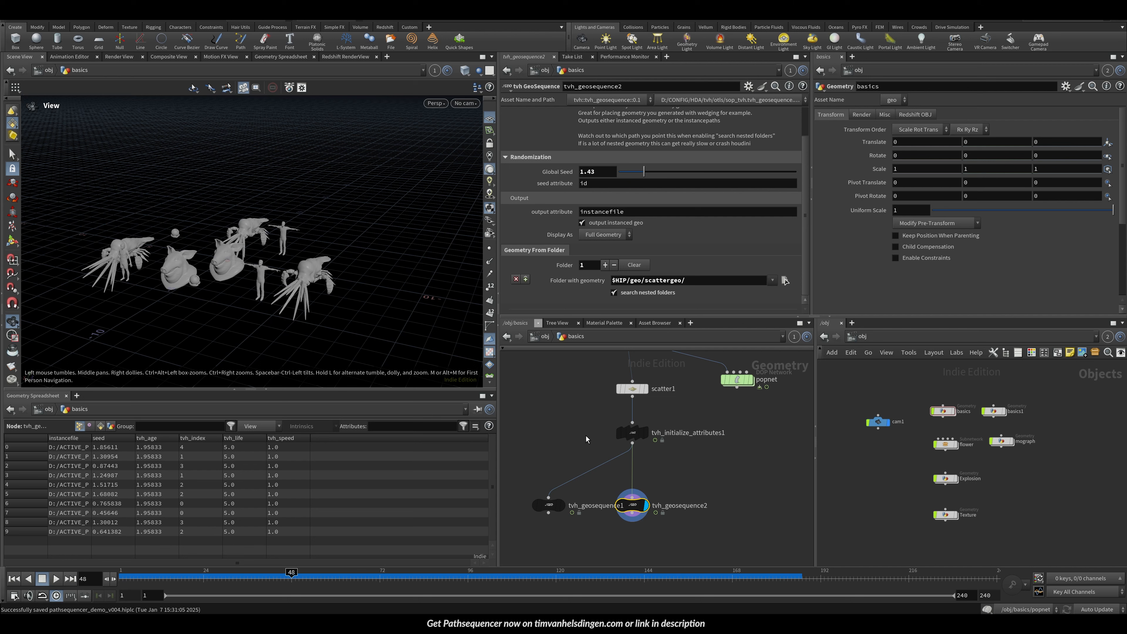
Step: Paste a copy of the geosequence node and point its folder with geometry to SHIP/geo/wedges/
{"action": "key", "text": "ctrl+v"}
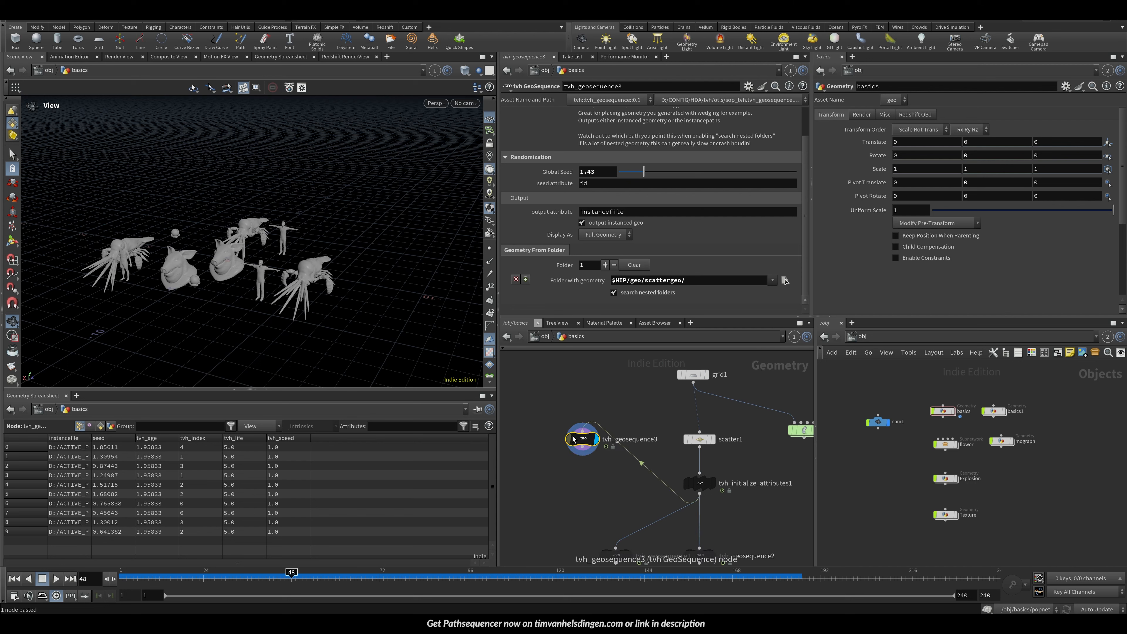
{"action": "left_click_drag", "start_coordinate": [573, 440], "coordinate": [562, 479]}
{"action": "left_click", "coordinate": [785, 280]}
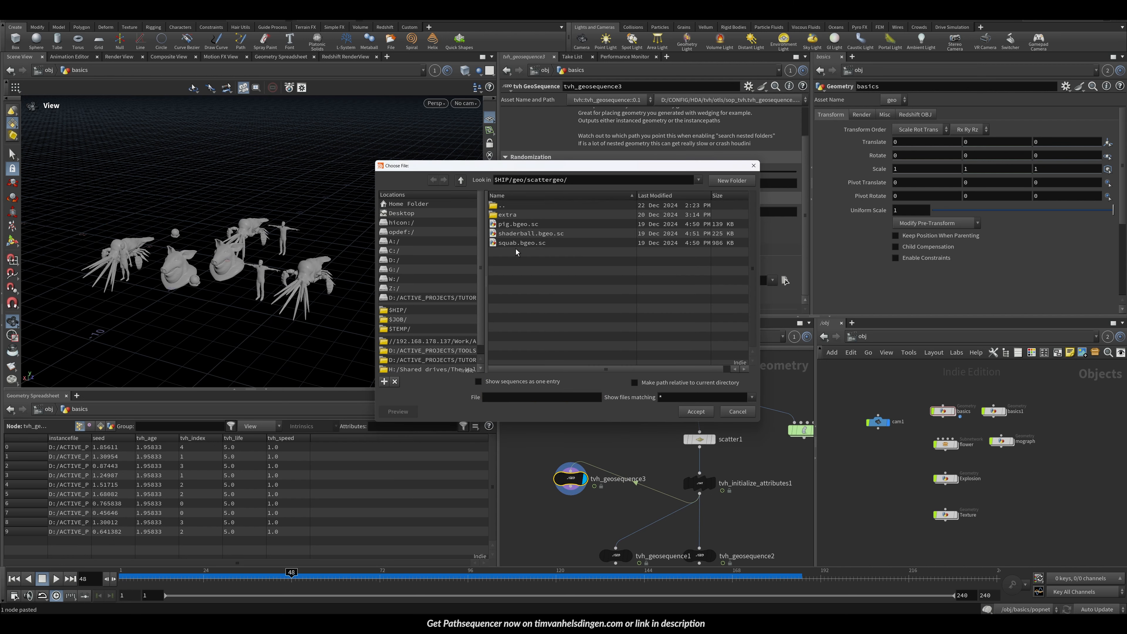
{"action": "left_click", "coordinate": [499, 206]}
{"action": "double_click", "coordinate": [499, 205]}
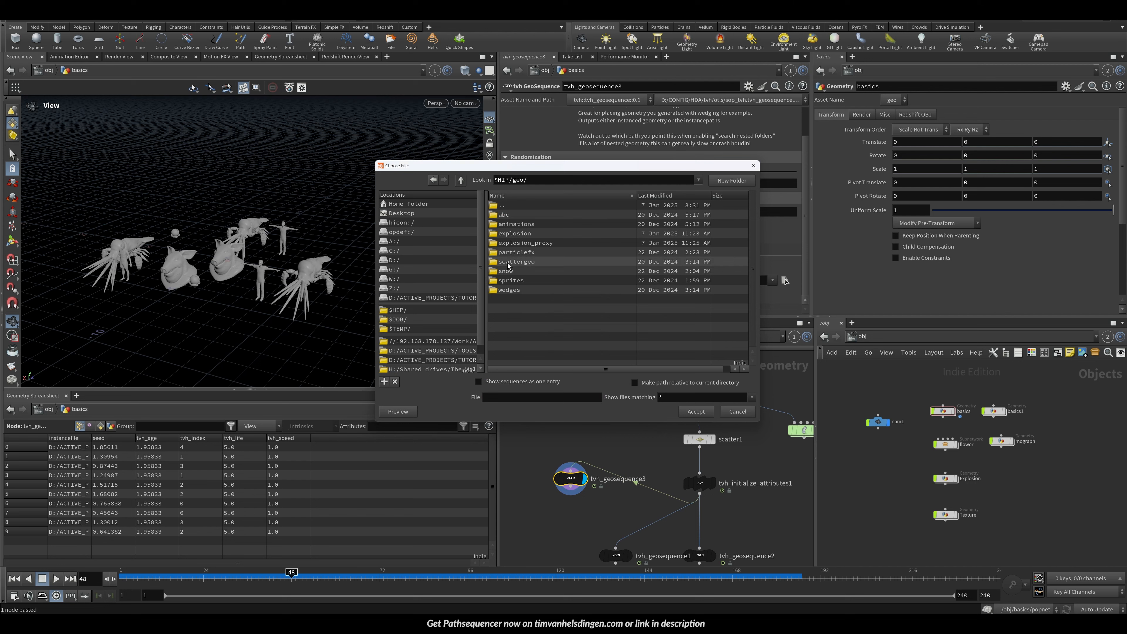
{"action": "left_click", "coordinate": [515, 293]}
{"action": "double_click", "coordinate": [515, 293]}
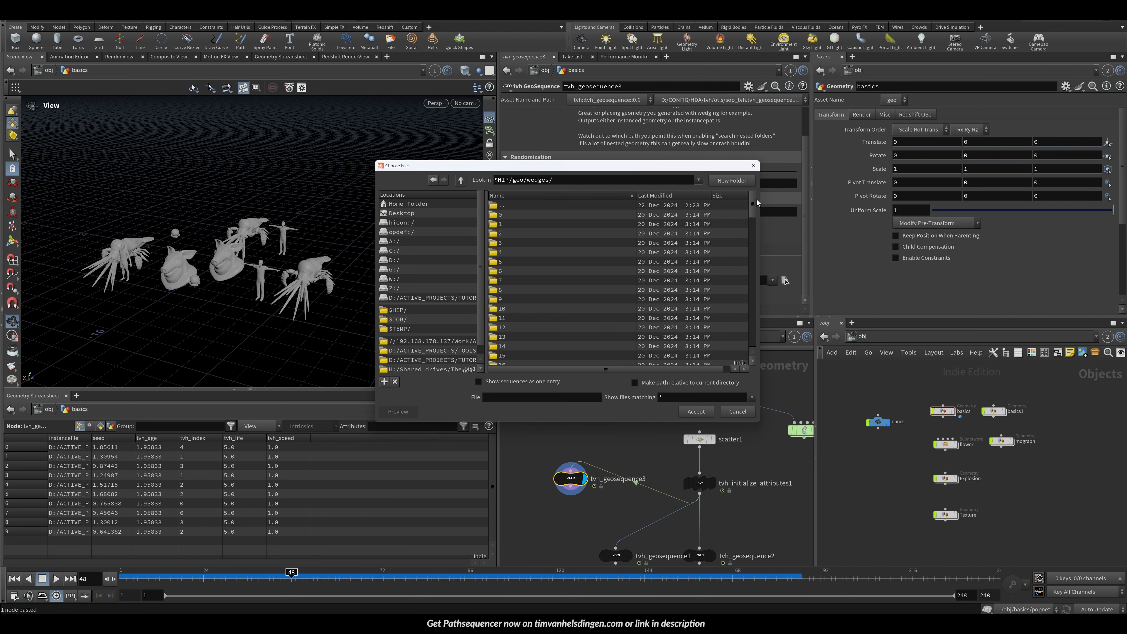
{"action": "scroll", "coordinate": [590, 255], "scroll_direction": "down", "scroll_amount": 20}
{"action": "scroll", "coordinate": [572, 239], "scroll_direction": "up", "scroll_amount": 20}
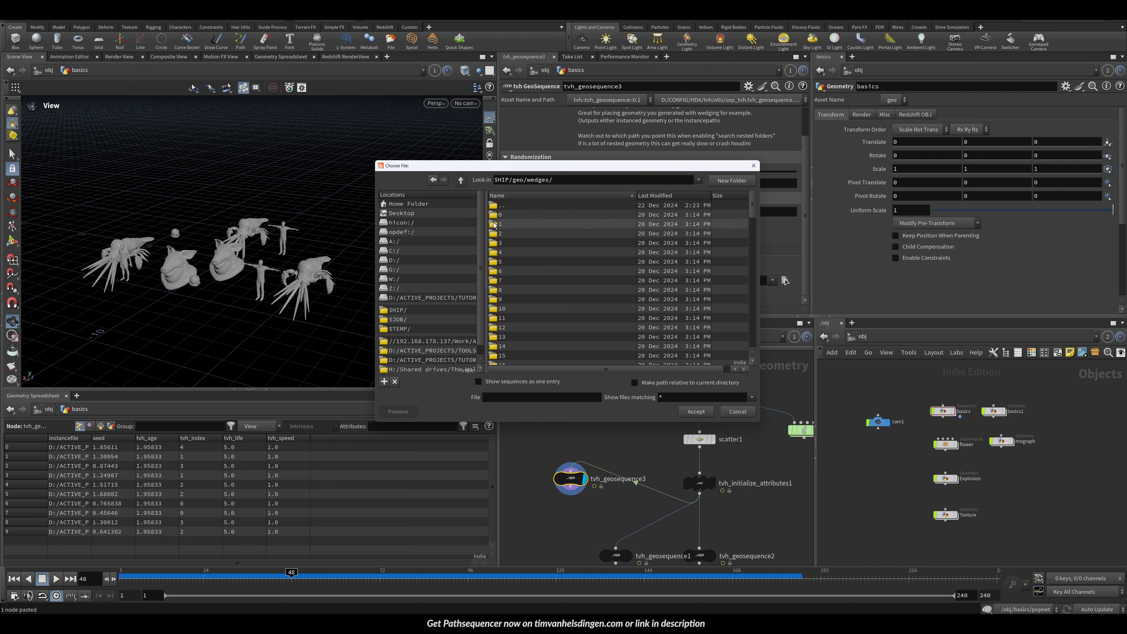
{"action": "left_click", "coordinate": [696, 411]}
Step: Scrub the initialize attributes node's global seed to 20 while orbiting to compare the instance variations
{"action": "left_click_drag", "start_coordinate": [261, 287], "coordinate": [338, 257]}
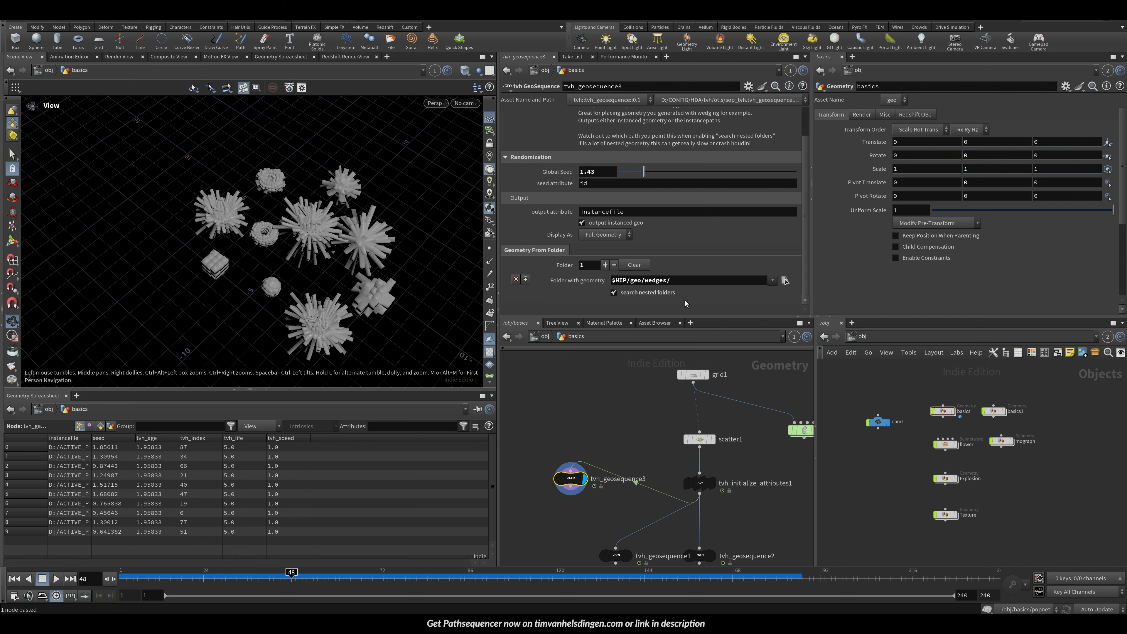
{"action": "left_click", "coordinate": [699, 483]}
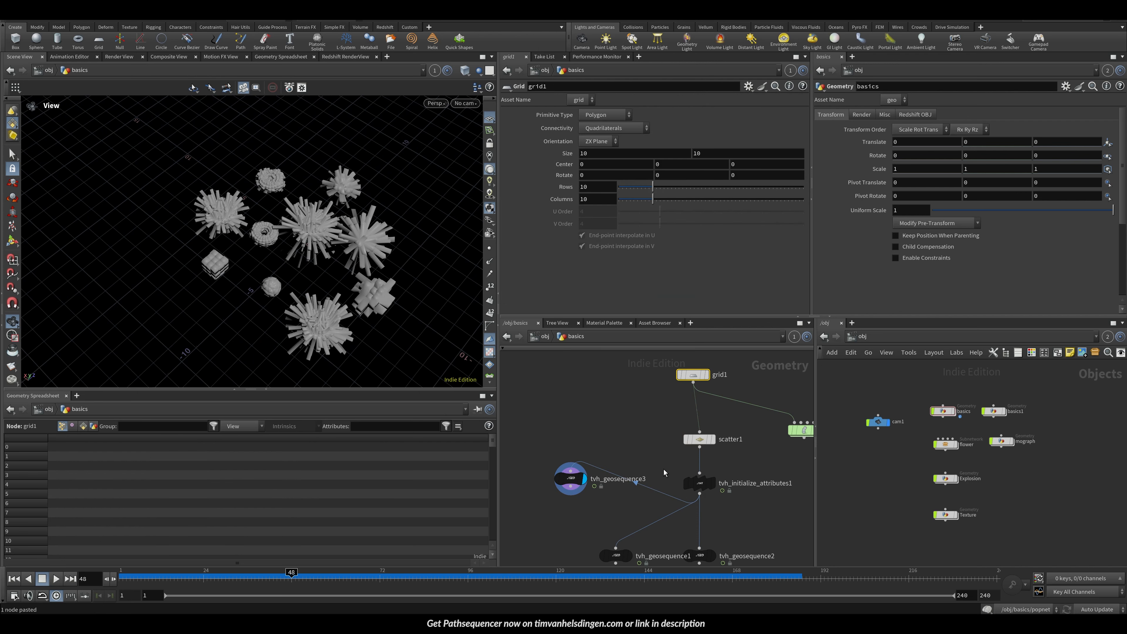
{"action": "left_click_drag", "start_coordinate": [658, 131], "coordinate": [786, 132]}
{"action": "middle_click_drag", "start_coordinate": [596, 128], "coordinate": [679, 139]}
{"action": "left_click_drag", "start_coordinate": [313, 275], "coordinate": [277, 284]}
{"action": "middle_click_drag", "start_coordinate": [277, 285], "coordinate": [240, 231]}
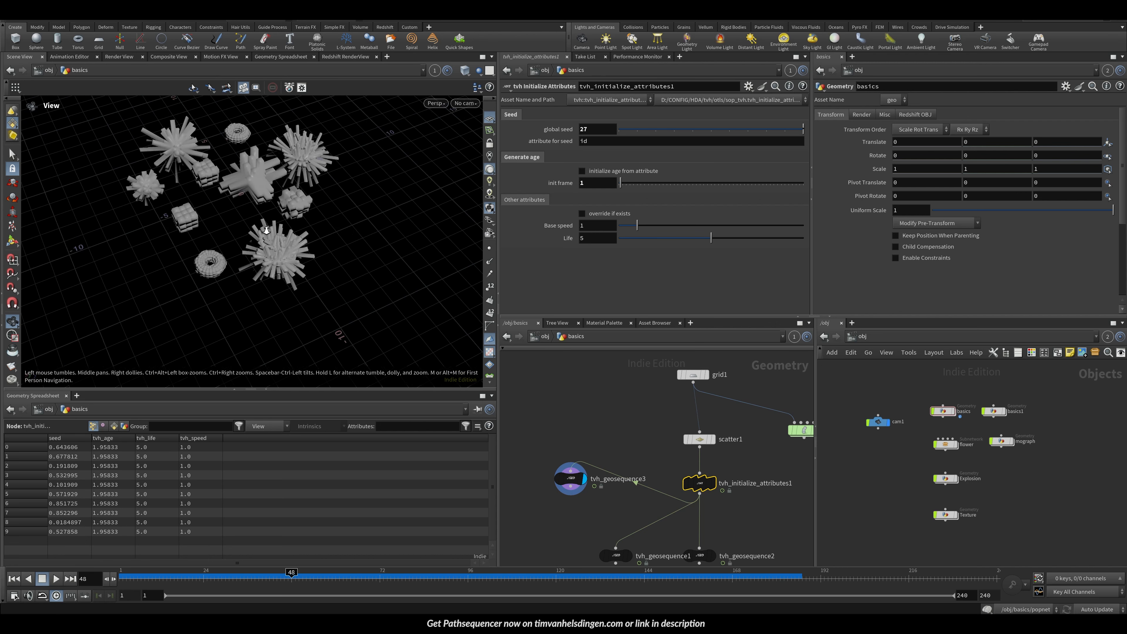
{"action": "scroll", "coordinate": [243, 203], "scroll_direction": "up", "scroll_amount": 4}
{"action": "left_click_drag", "start_coordinate": [263, 264], "coordinate": [278, 207]}
{"action": "left_click_drag", "start_coordinate": [660, 132], "coordinate": [742, 134]}
{"action": "middle_click_drag", "start_coordinate": [252, 214], "coordinate": [339, 206]}
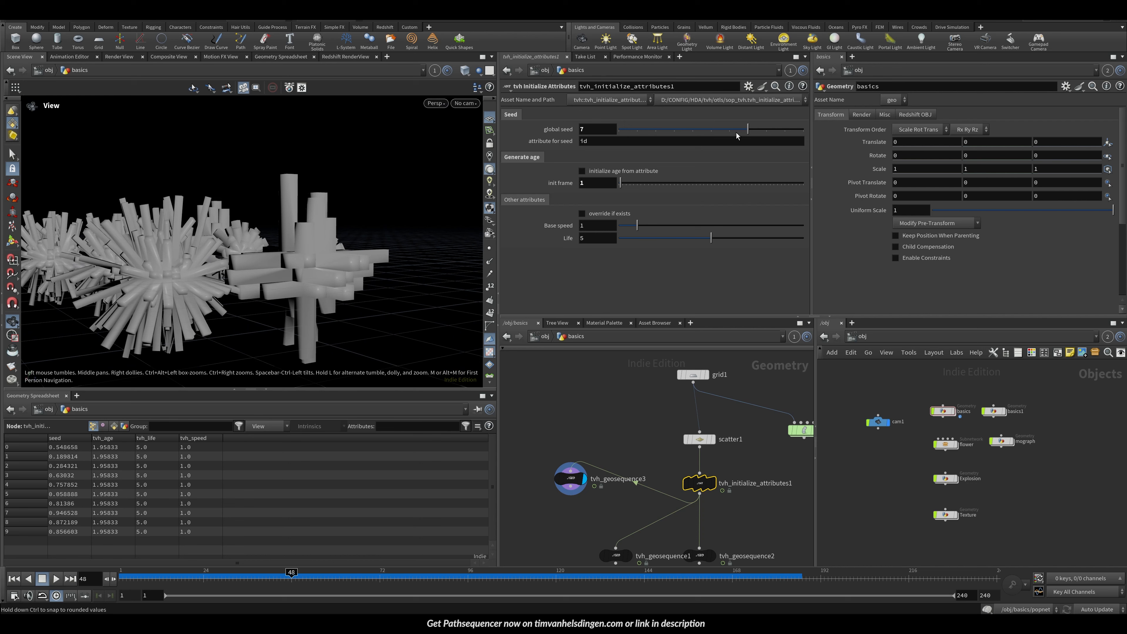
{"action": "left_click_drag", "start_coordinate": [737, 130], "coordinate": [834, 137]}
{"action": "middle_click_drag", "start_coordinate": [593, 130], "coordinate": [647, 129]}
{"action": "left_click_drag", "start_coordinate": [249, 231], "coordinate": [294, 275]}
{"action": "middle_click_drag", "start_coordinate": [295, 274], "coordinate": [341, 256]}
{"action": "right_click_drag", "start_coordinate": [341, 255], "coordinate": [342, 270]}
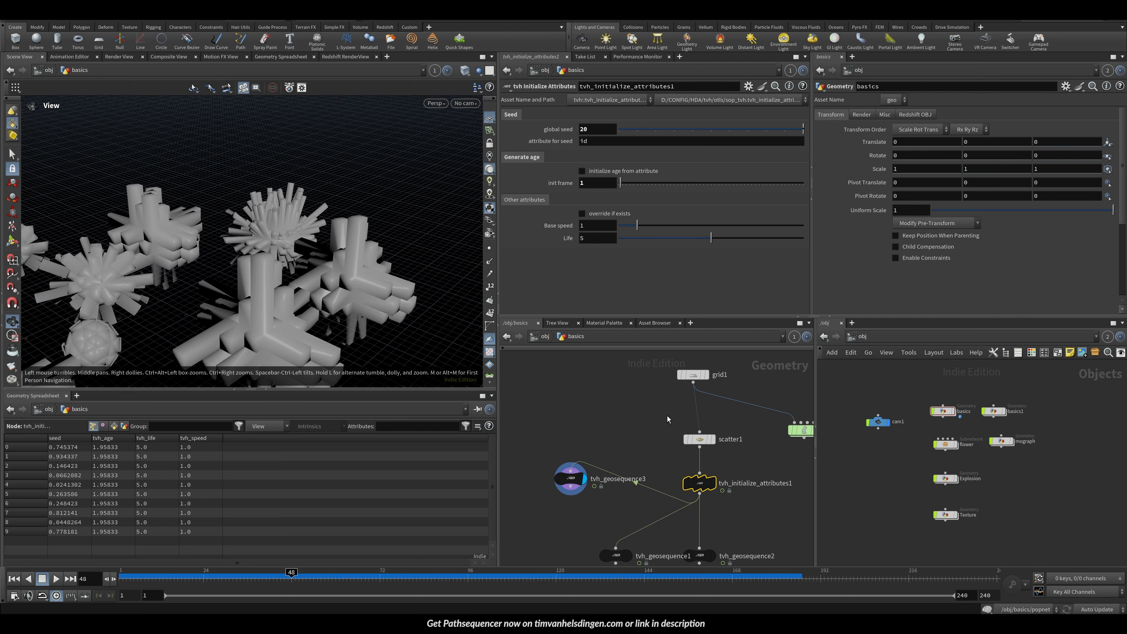
Step: Widen the viewport pane, orbit around the wedge instances, and save the scene
{"action": "left_click", "coordinate": [700, 439]}
{"action": "middle_click_drag", "start_coordinate": [620, 420], "coordinate": [655, 356]}
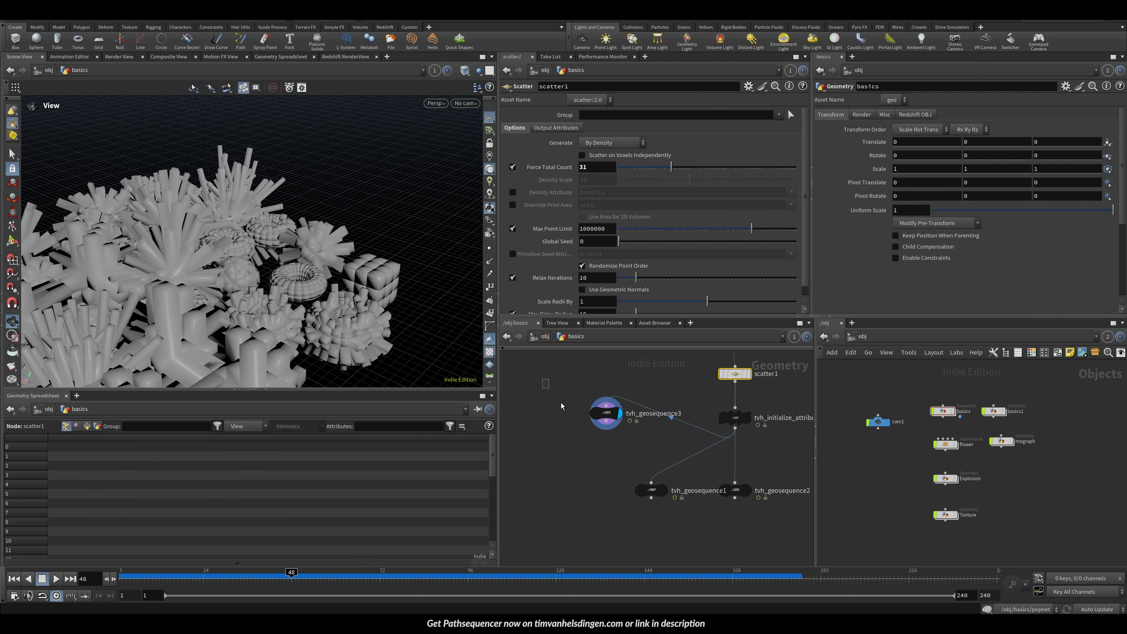
{"action": "left_click", "coordinate": [606, 413]}
{"action": "left_click_drag", "start_coordinate": [196, 209], "coordinate": [204, 289]}
{"action": "right_click_drag", "start_coordinate": [203, 289], "coordinate": [350, 330]}
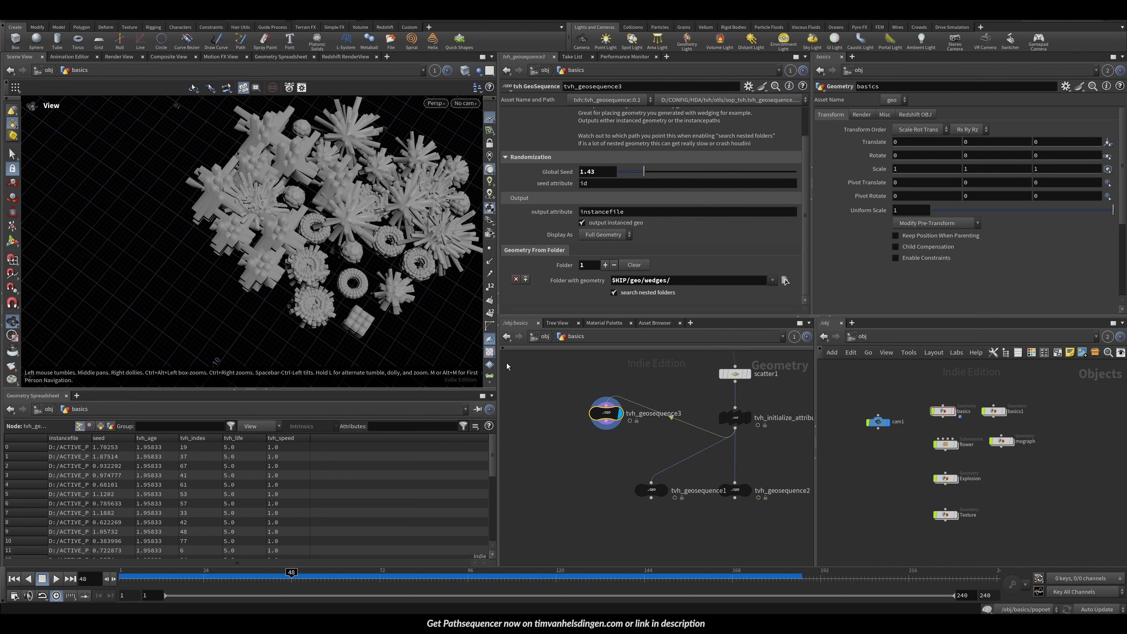
{"action": "left_click_drag", "start_coordinate": [497, 368], "coordinate": [633, 372]}
{"action": "right_click_drag", "start_coordinate": [393, 293], "coordinate": [353, 269]}
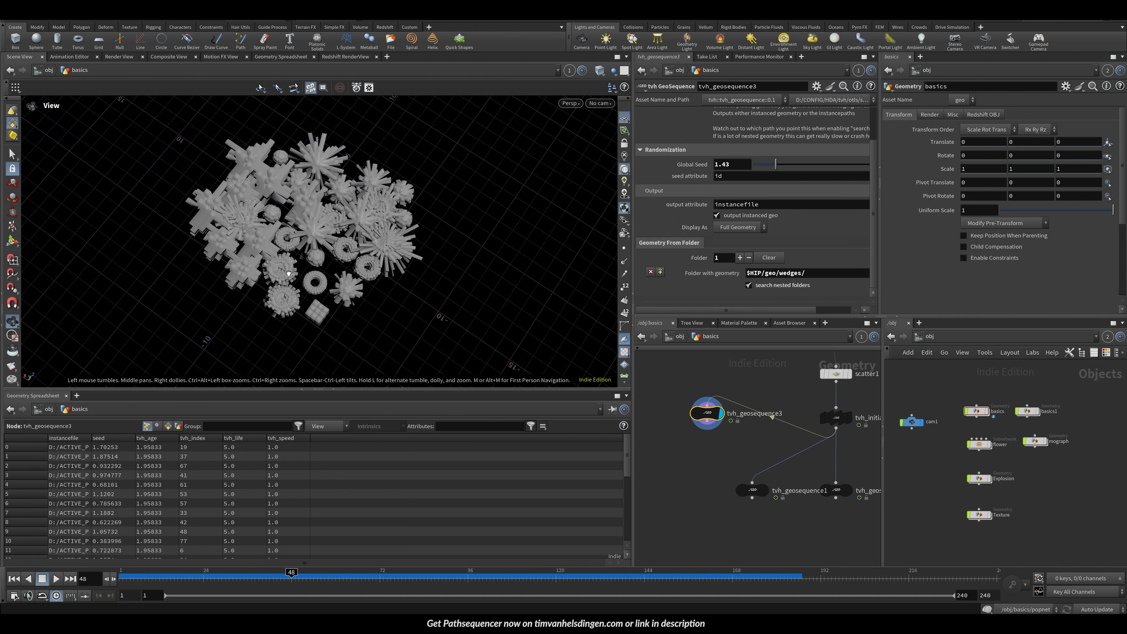
{"action": "left_click_drag", "start_coordinate": [353, 269], "coordinate": [347, 225]}
{"action": "key", "text": "ctrl+s"}
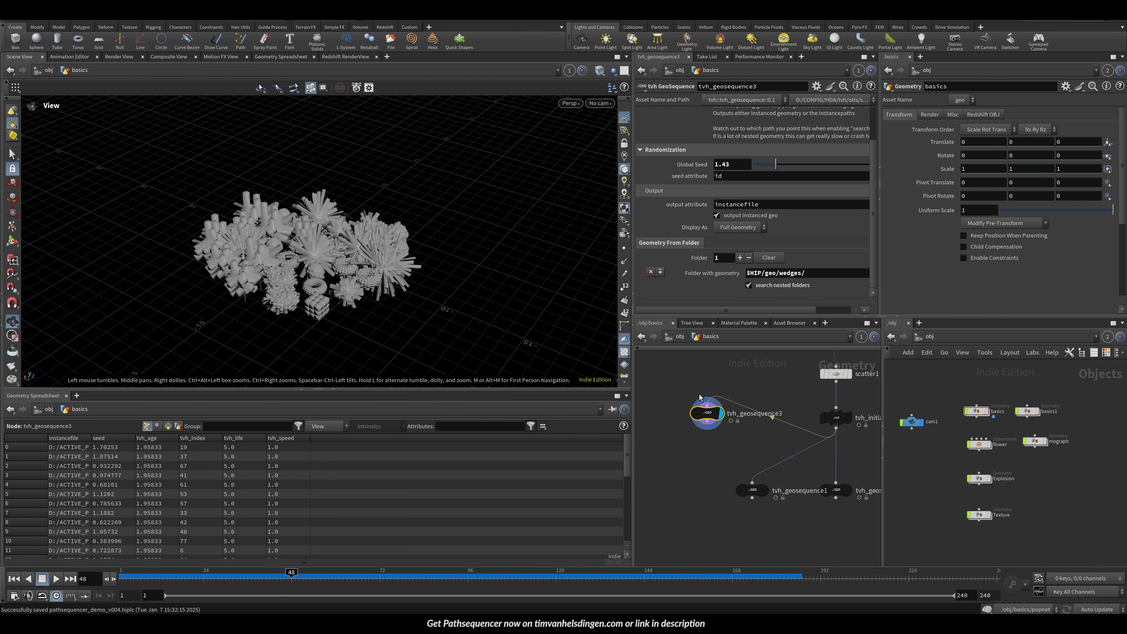
Step: Rename the geosequence node reading the wedges folder to wedges
{"action": "left_click_drag", "start_coordinate": [705, 410], "coordinate": [682, 426]}
{"action": "middle_click_drag", "start_coordinate": [779, 405], "coordinate": [715, 410]}
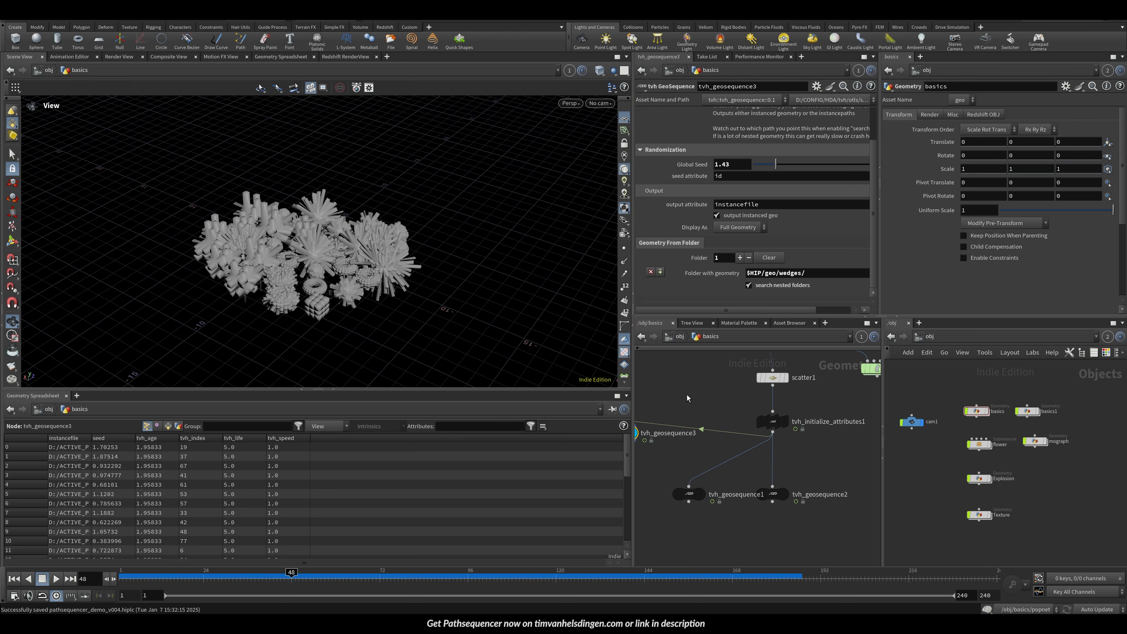
{"action": "double_click", "coordinate": [690, 432]}
{"action": "double_click", "coordinate": [690, 431]}
{"action": "type", "text": "W"}
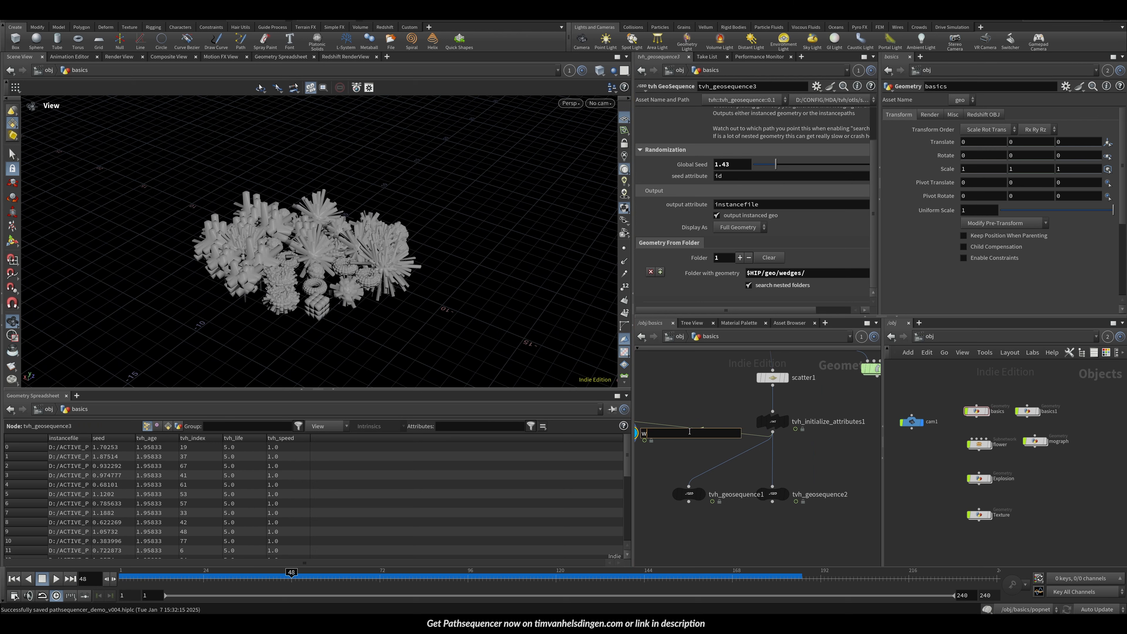
{"action": "type", "text": "edges"}
{"action": "key", "text": "Return"}
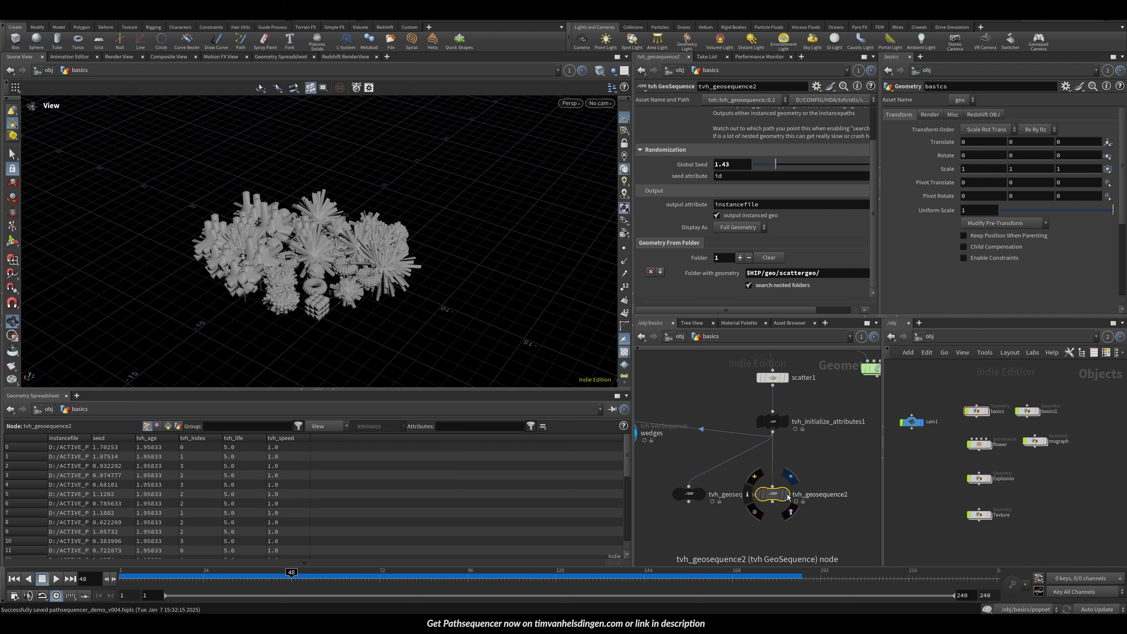
Step: Rename the geosequence node reading the scattergeo folder to scattergeo
{"action": "double_click", "coordinate": [825, 495]}
{"action": "double_click", "coordinate": [830, 493]}
{"action": "type", "text": "sca"}
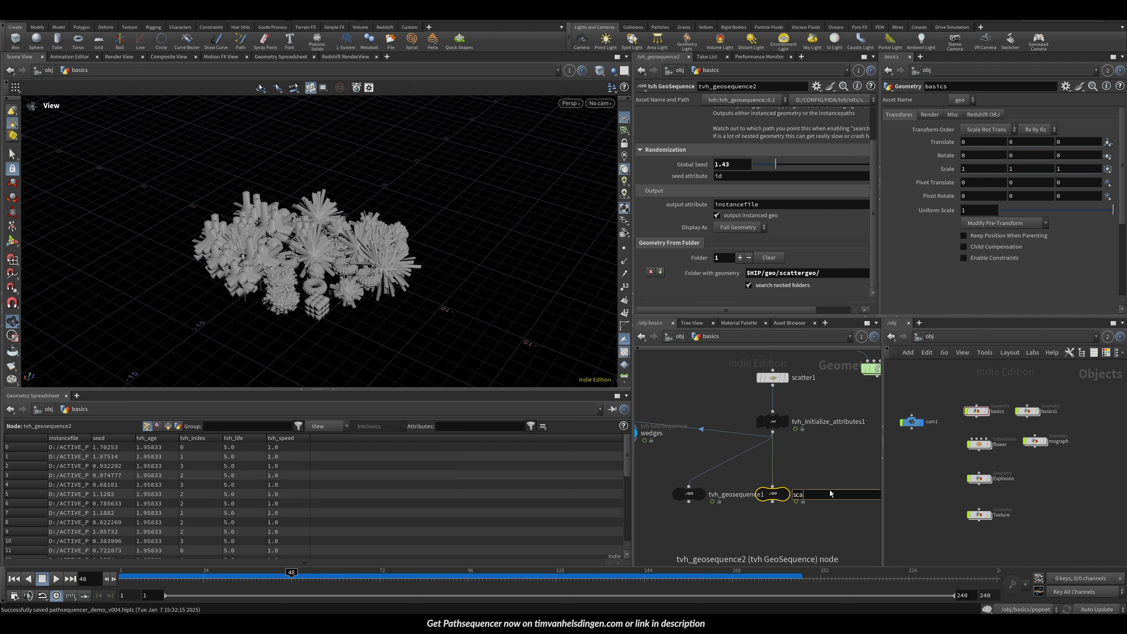
{"action": "type", "text": "ttergeo"}
{"action": "key", "text": "Return"}
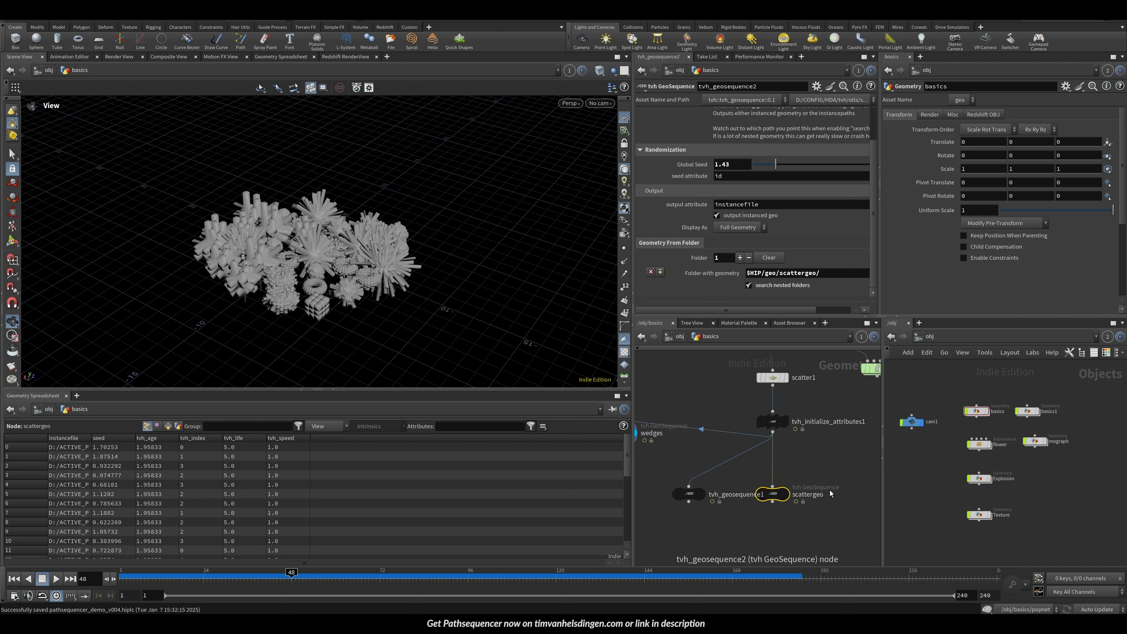
Step: Rename the scene-object geosequence node to scenegeo
{"action": "left_click", "coordinate": [690, 495]}
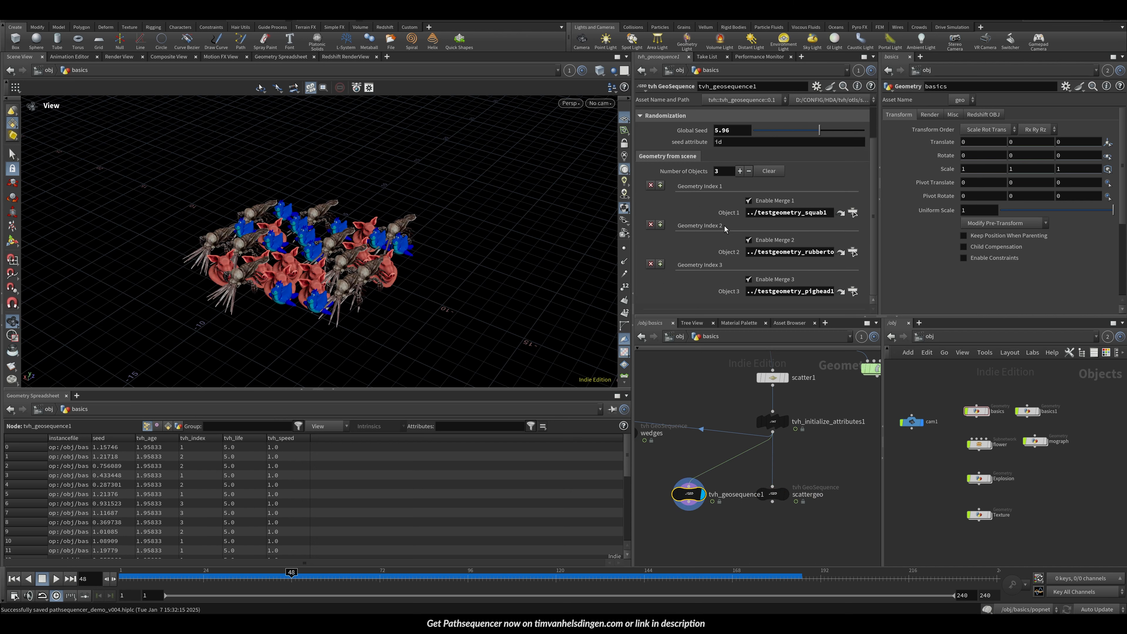
{"action": "double_click", "coordinate": [722, 493]}
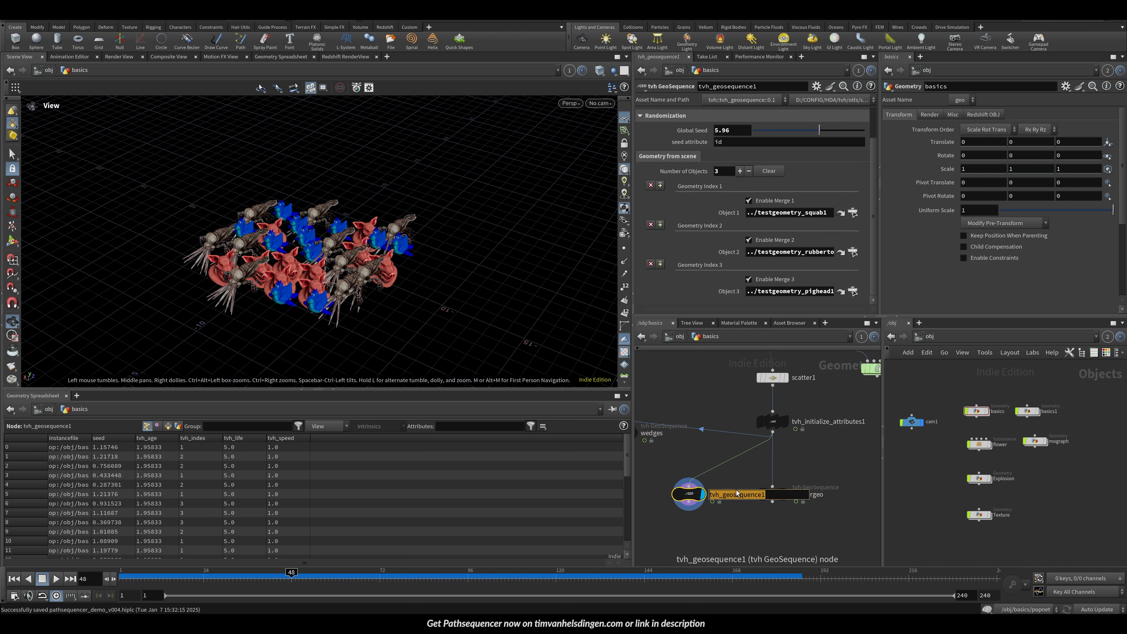
{"action": "type", "text": "scenegeo"}
{"action": "key", "text": "Return"}
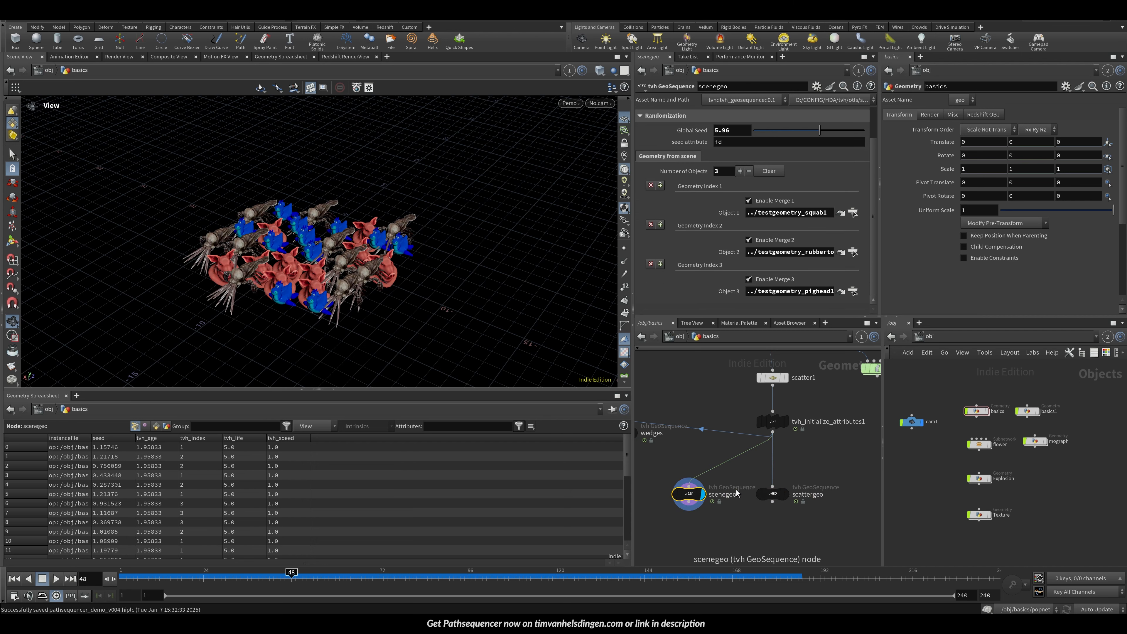
Step: Review the instance option choices on the scenegeo node
{"action": "scroll", "coordinate": [724, 133], "scroll_direction": "up", "scroll_amount": 1}
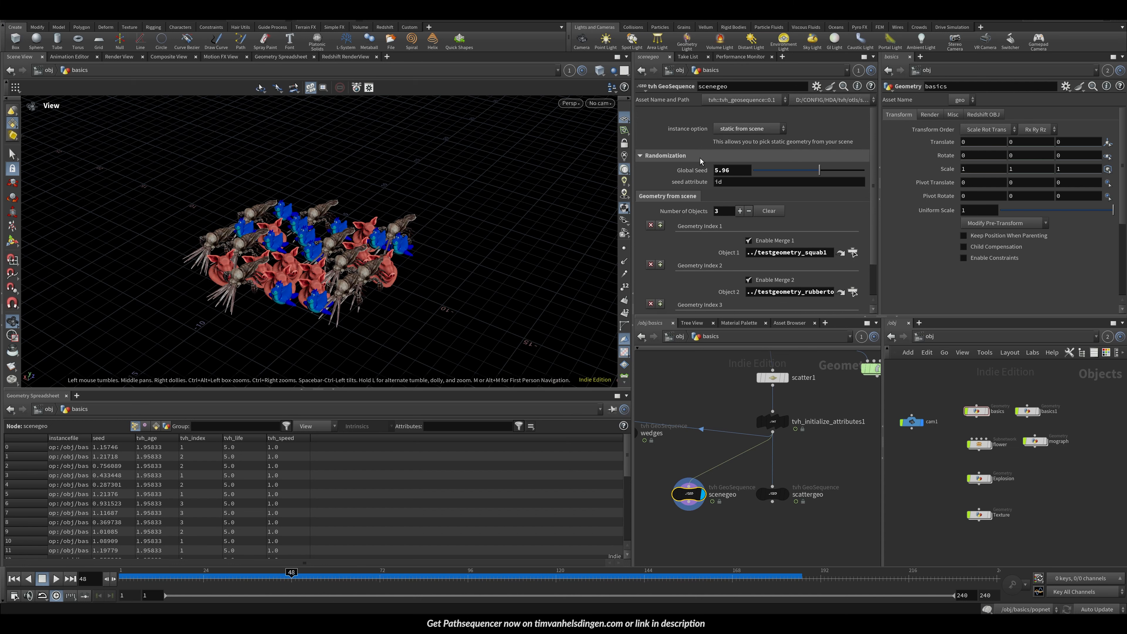
{"action": "left_click", "coordinate": [724, 130]}
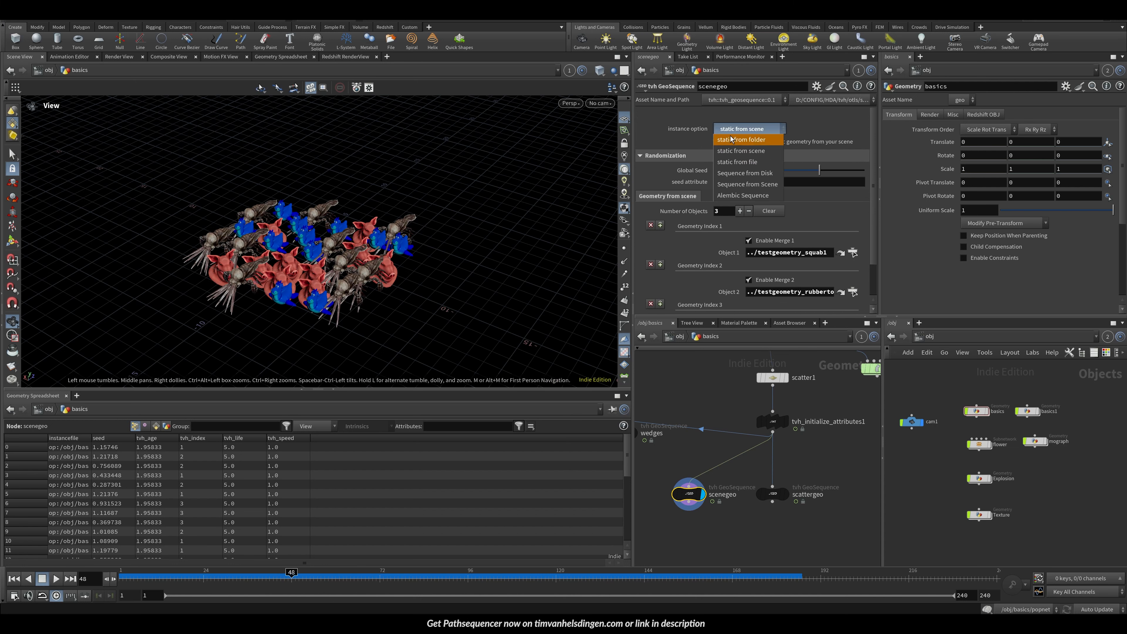
{"action": "left_click", "coordinate": [740, 151]}
Step: Duplicate the scenegeo node and set the copy's instance option to static from file
{"action": "middle_click_drag", "start_coordinate": [685, 499], "coordinate": [734, 431]}
{"action": "key", "text": "ctrl+c"}
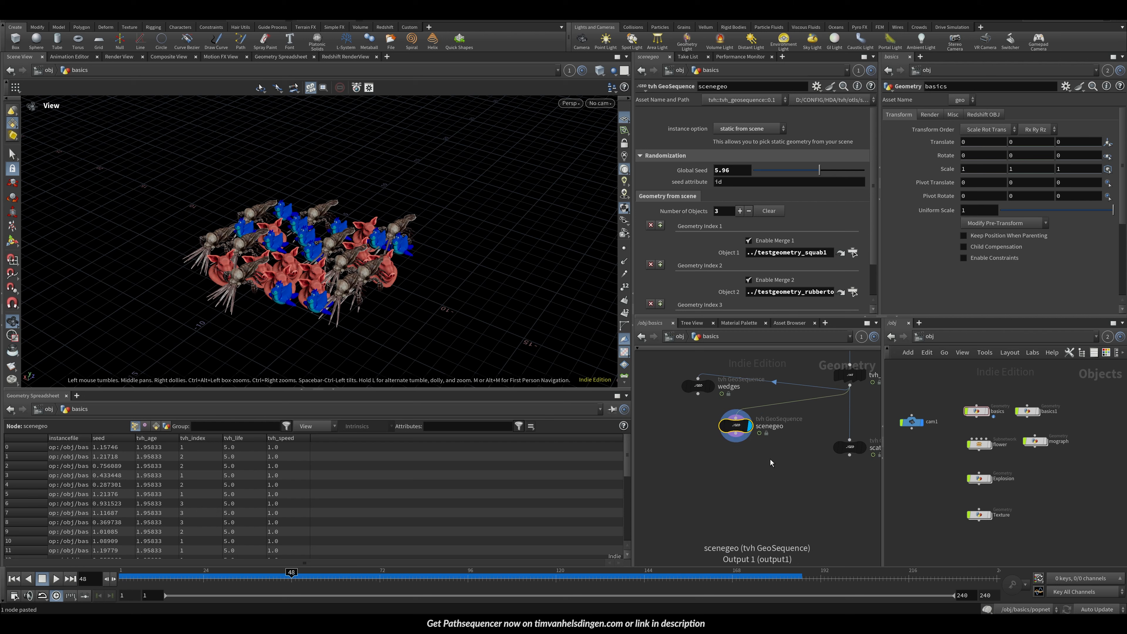
{"action": "key", "text": "ctrl+v"}
{"action": "left_click", "coordinate": [749, 129]}
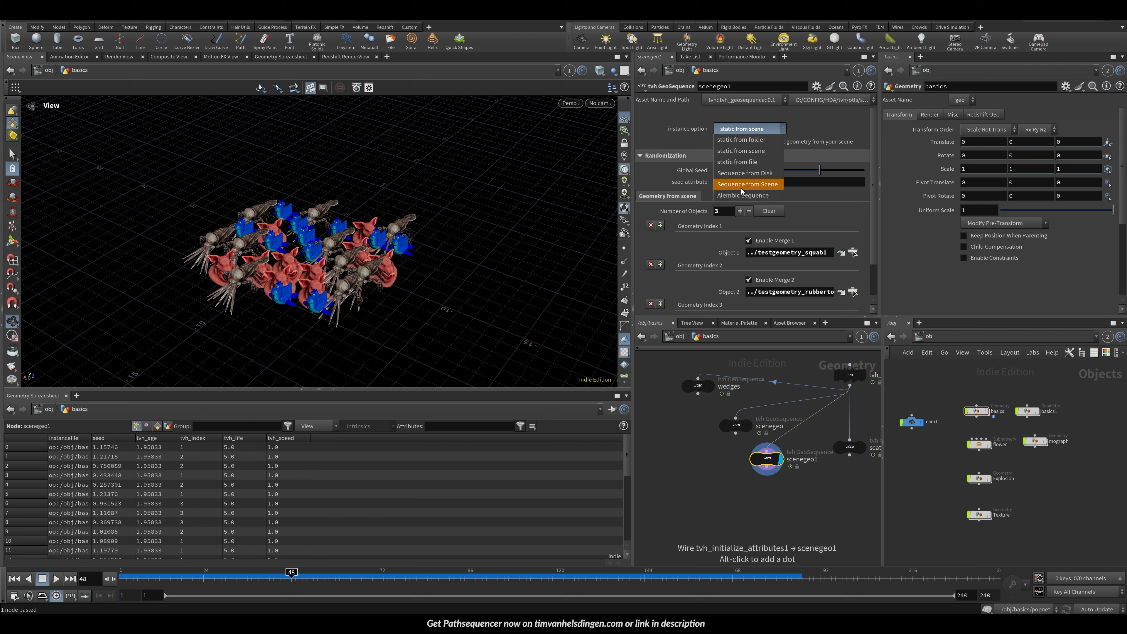
{"action": "left_click", "coordinate": [745, 163]}
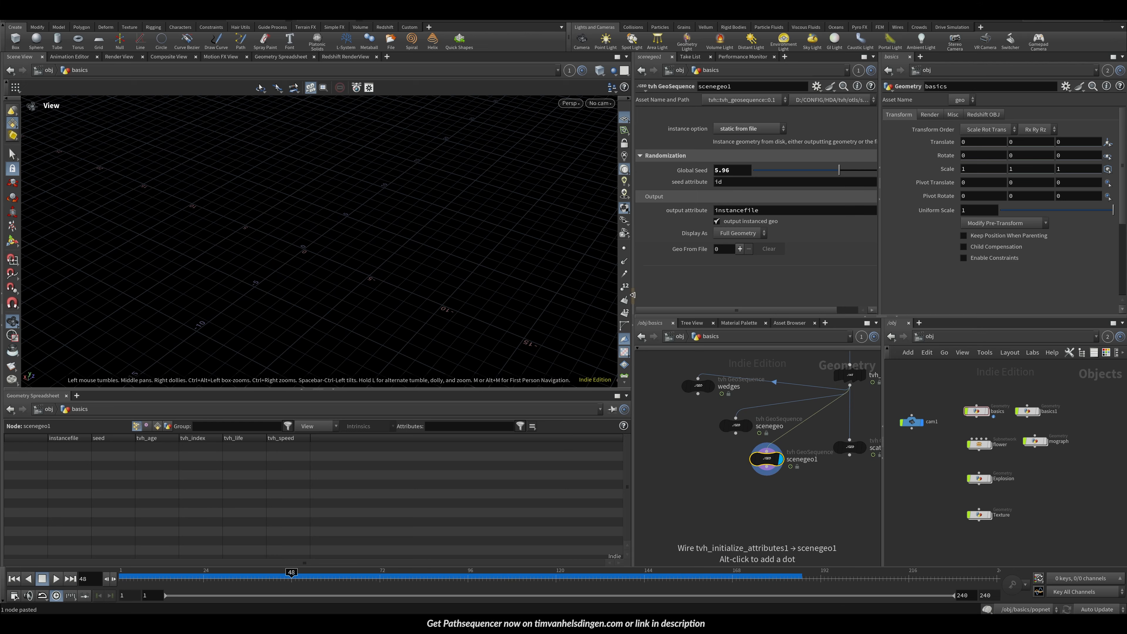
Step: Add a geo-from-file entry and set its file to SHIP/geo/wedges/5/mesh.bgeo.sc
{"action": "left_click_drag", "start_coordinate": [633, 295], "coordinate": [542, 295]}
{"action": "left_click", "coordinate": [649, 249]}
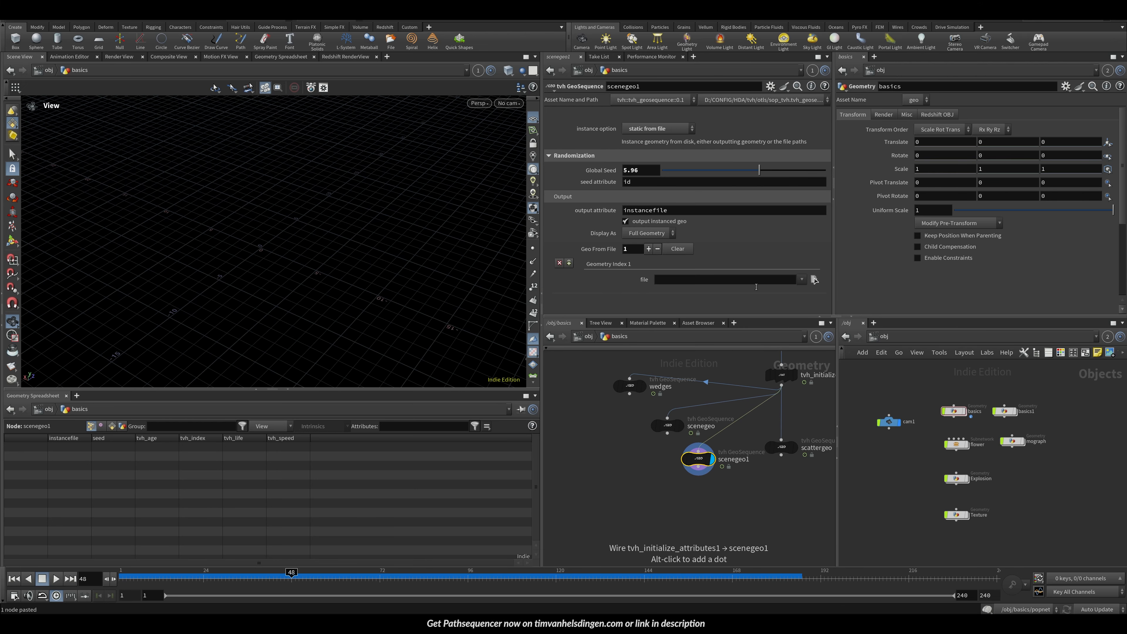
{"action": "left_click", "coordinate": [815, 279]}
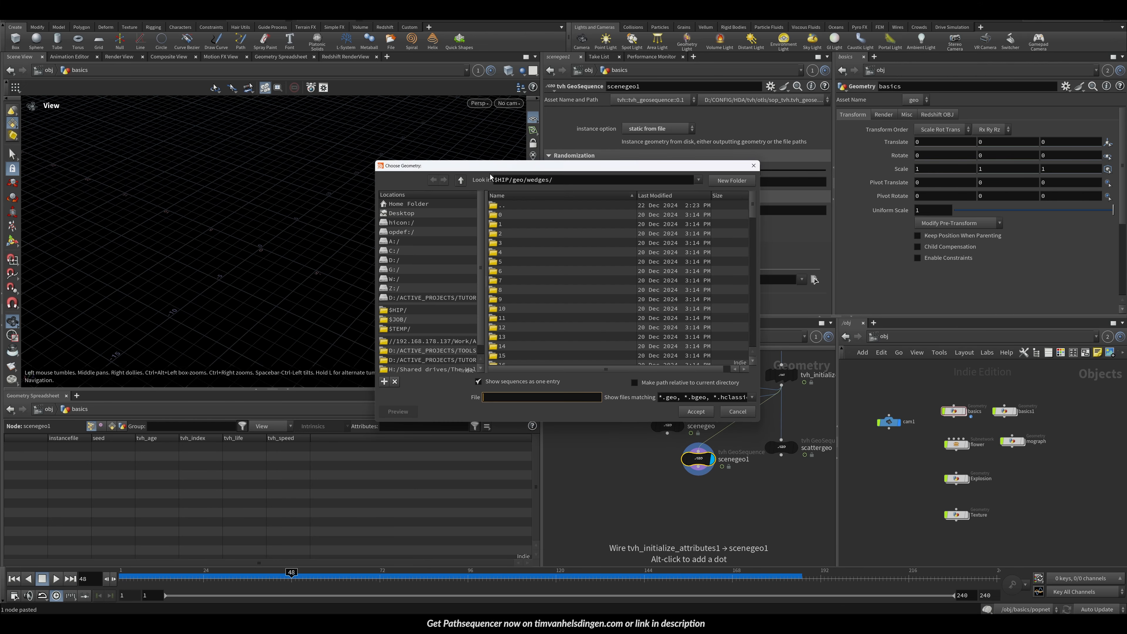
{"action": "double_click", "coordinate": [511, 262]}
{"action": "double_click", "coordinate": [514, 214]}
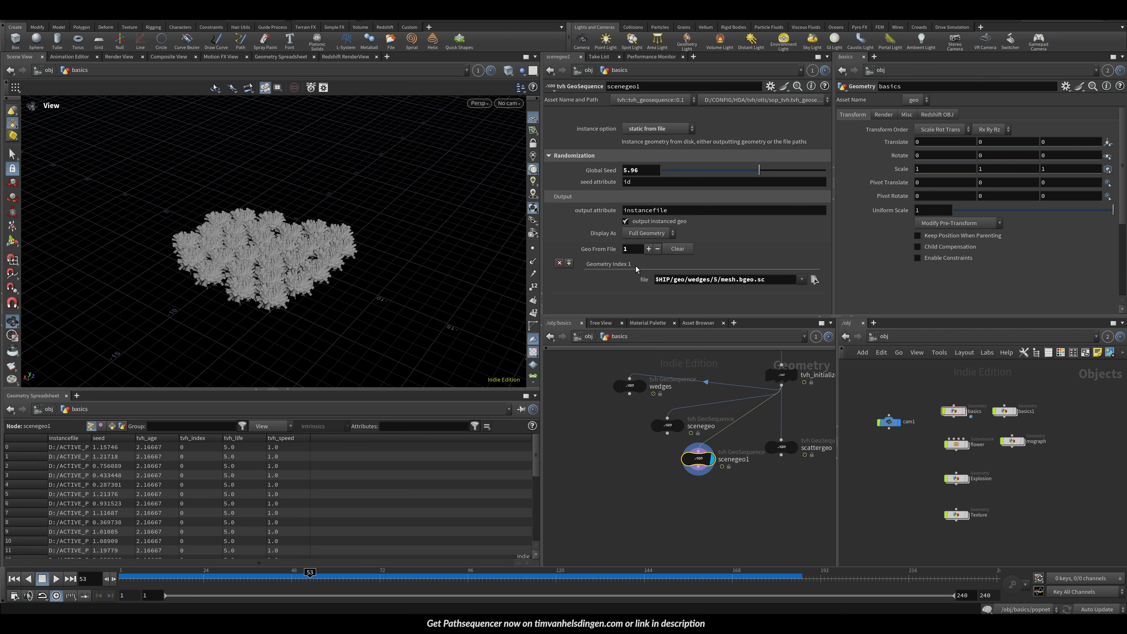
Step: Add a second file entry set to SHIP/geo/scattergeo/pig.bgeo.sc
{"action": "left_click", "coordinate": [649, 249]}
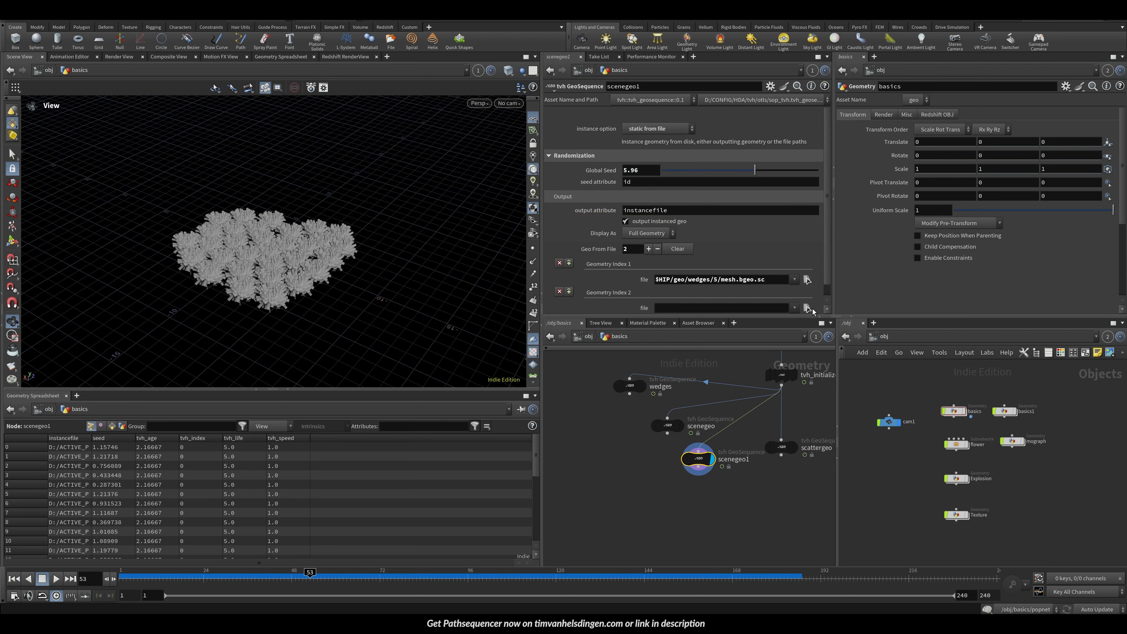
{"action": "left_click", "coordinate": [808, 308]}
{"action": "left_click", "coordinate": [415, 309]}
{"action": "double_click", "coordinate": [505, 236]}
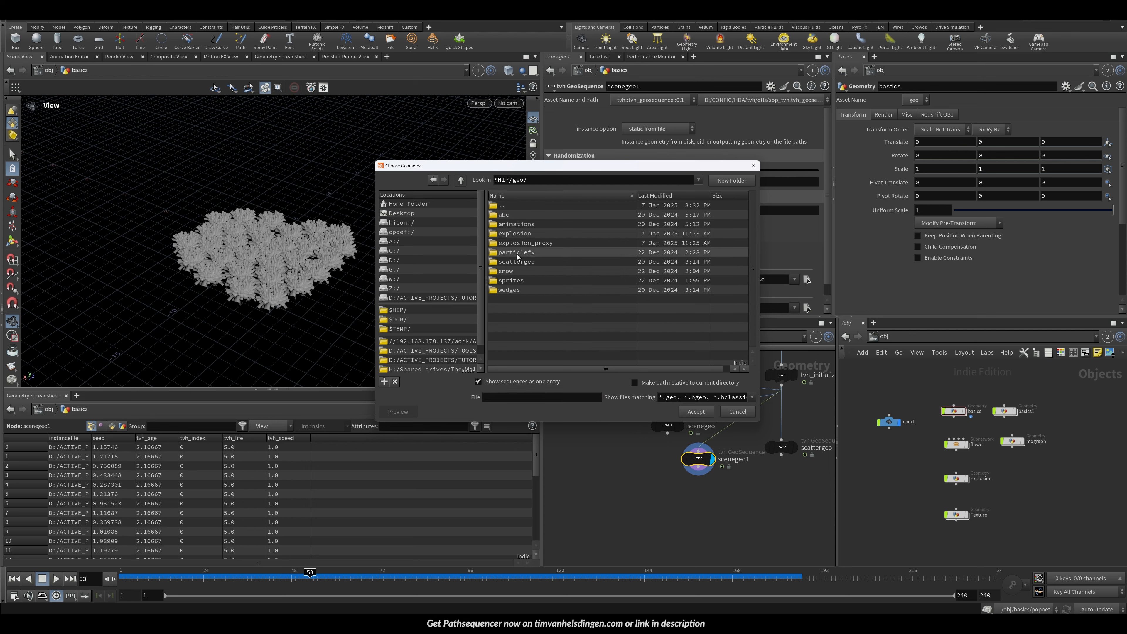
{"action": "double_click", "coordinate": [515, 261]}
{"action": "double_click", "coordinate": [507, 226]}
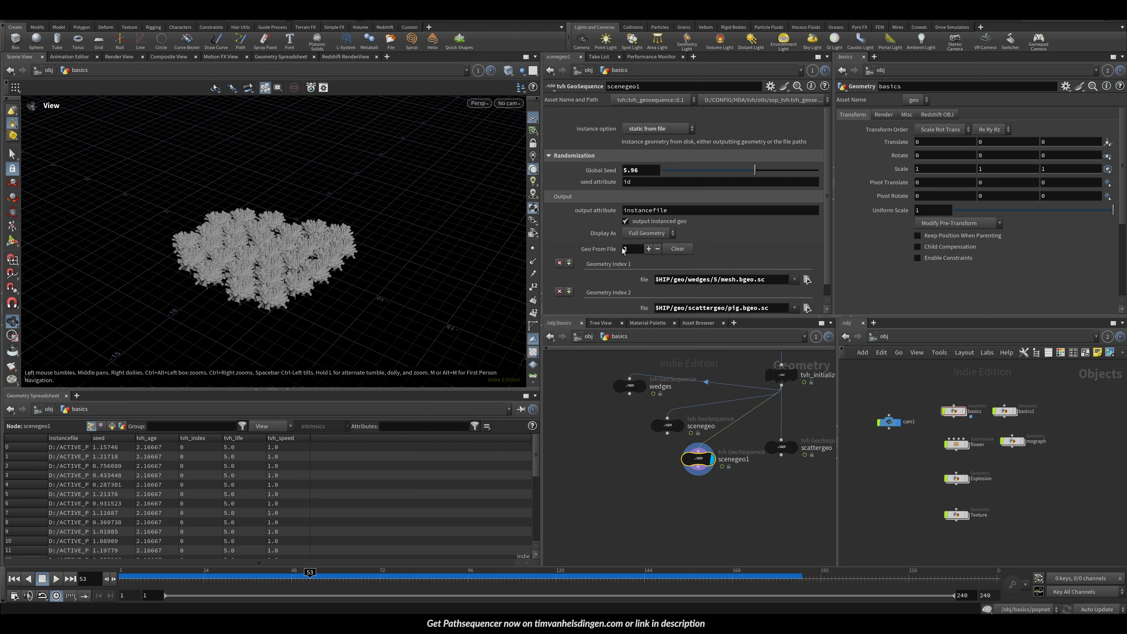
Step: Add a third file entry and set its file to SHIP/geo/scattergeo/squab.bgeo.sc
{"action": "left_click", "coordinate": [648, 249]}
{"action": "scroll", "coordinate": [790, 275], "scroll_direction": "down", "scroll_amount": 2}
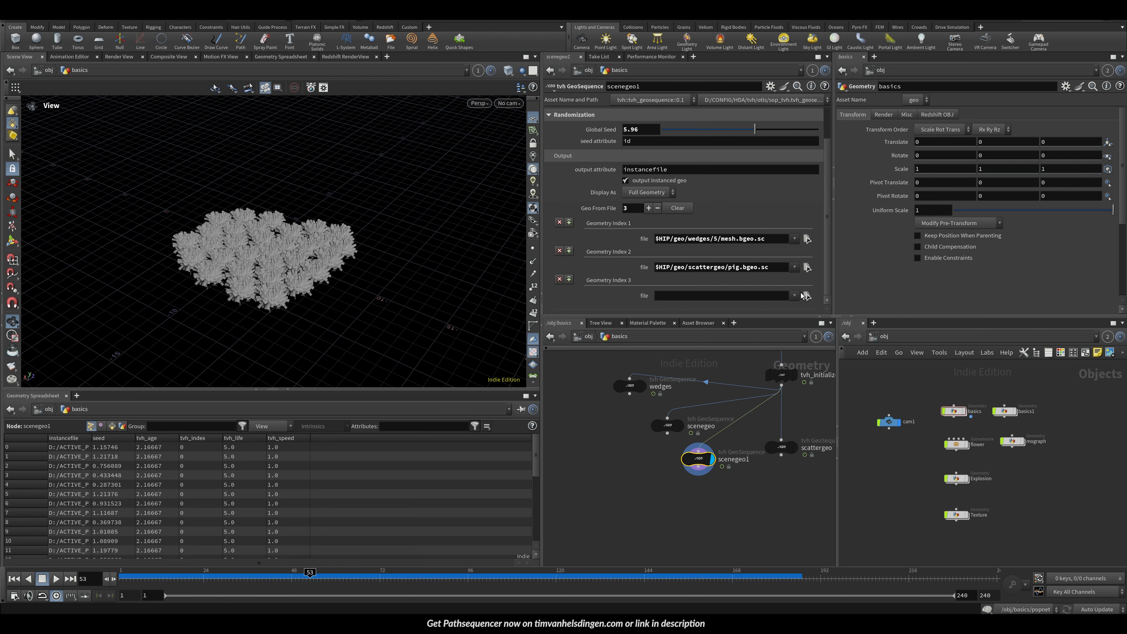
{"action": "left_click", "coordinate": [807, 295]}
{"action": "left_click", "coordinate": [508, 246]}
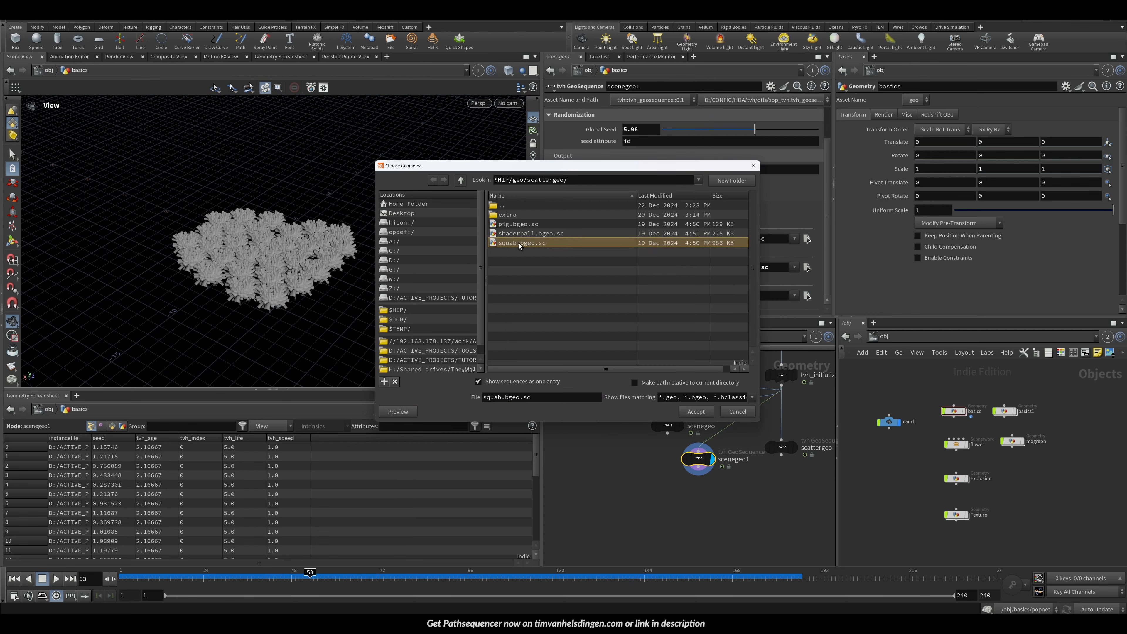
{"action": "double_click", "coordinate": [533, 247]}
Step: Add a fourth file entry and set its file to SHIP/geo/scattergeo/extra/paul.bgeo.sc
{"action": "left_click", "coordinate": [649, 208]}
{"action": "scroll", "coordinate": [661, 213], "scroll_direction": "down", "scroll_amount": 2}
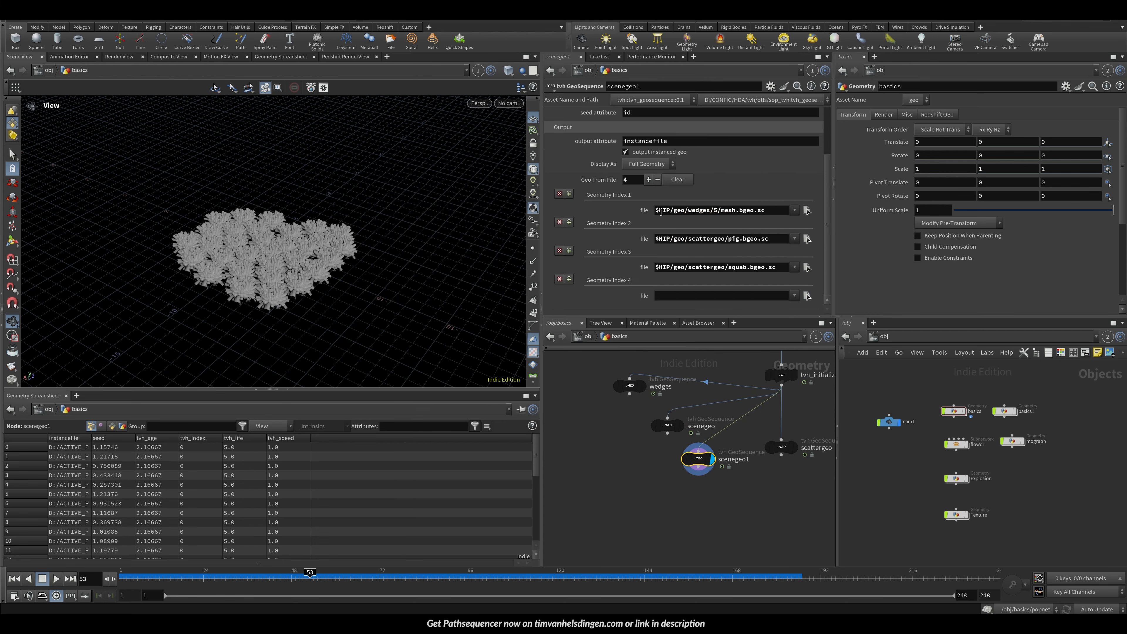
{"action": "left_click", "coordinate": [807, 296]}
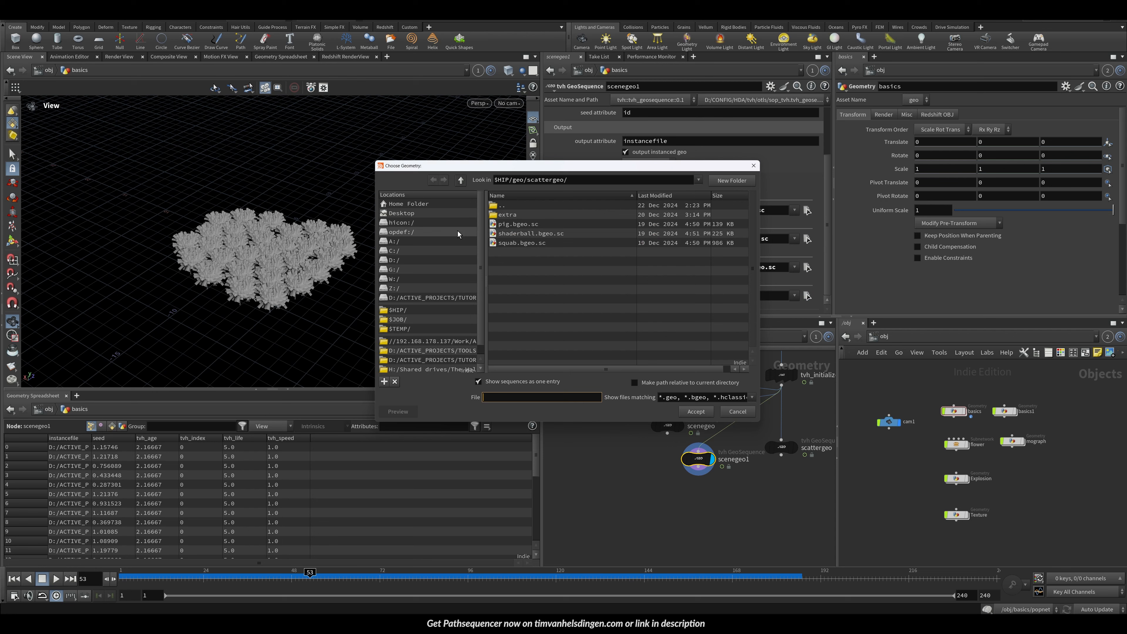
{"action": "double_click", "coordinate": [511, 216]}
{"action": "left_click", "coordinate": [510, 224]}
{"action": "double_click", "coordinate": [510, 224]}
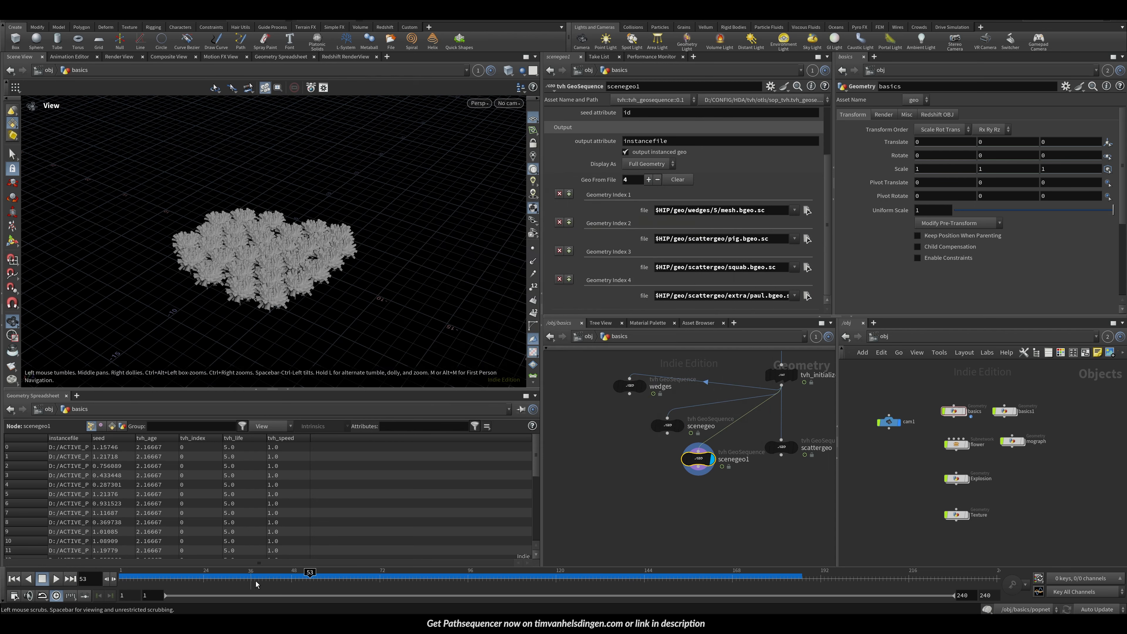
Step: Set the Global Seed on the static-from-file node to 3.31
{"action": "left_click_drag", "start_coordinate": [304, 229], "coordinate": [302, 236]}
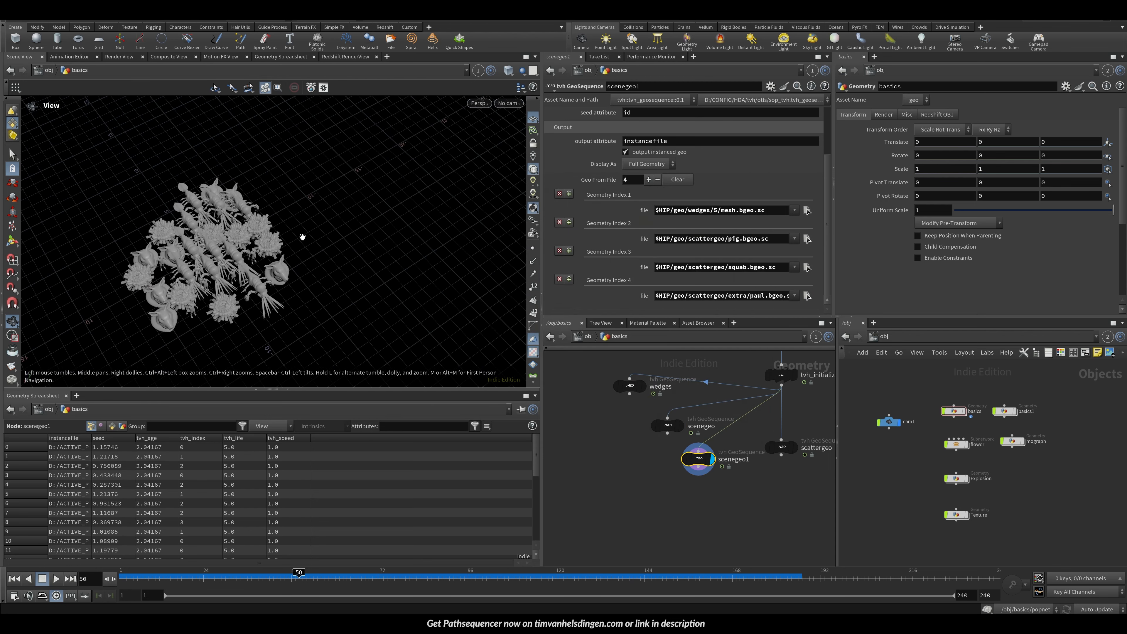
{"action": "right_click_drag", "start_coordinate": [301, 237], "coordinate": [351, 267]}
{"action": "left_click_drag", "start_coordinate": [301, 262], "coordinate": [180, 222]}
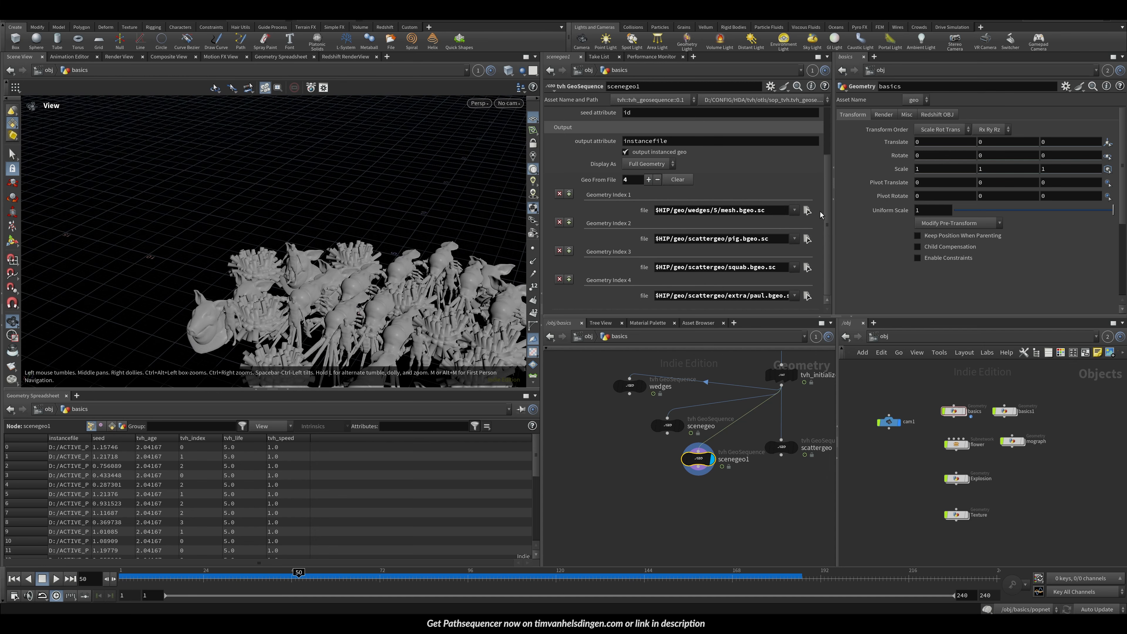
{"action": "left_click_drag", "start_coordinate": [827, 216], "coordinate": [827, 167]}
{"action": "left_click_drag", "start_coordinate": [705, 172], "coordinate": [714, 171]}
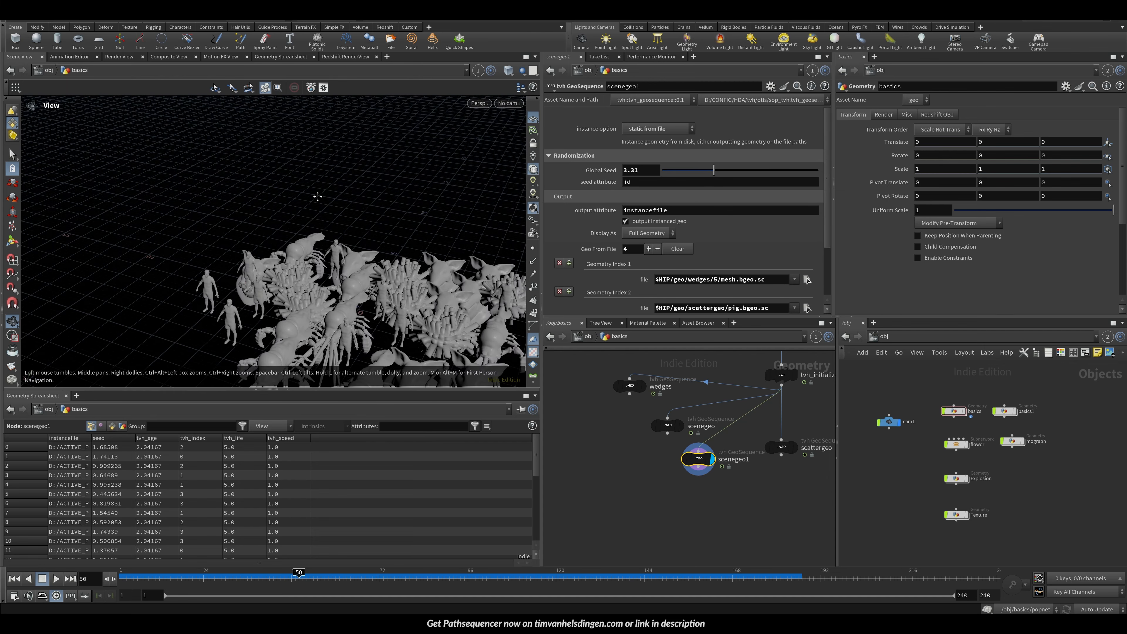
Step: Save the scene file
{"action": "middle_click_drag", "start_coordinate": [318, 197], "coordinate": [248, 146]}
{"action": "right_click_drag", "start_coordinate": [289, 222], "coordinate": [253, 234]}
{"action": "left_click_drag", "start_coordinate": [253, 234], "coordinate": [553, 438]}
{"action": "key", "text": "ctrl+s"}
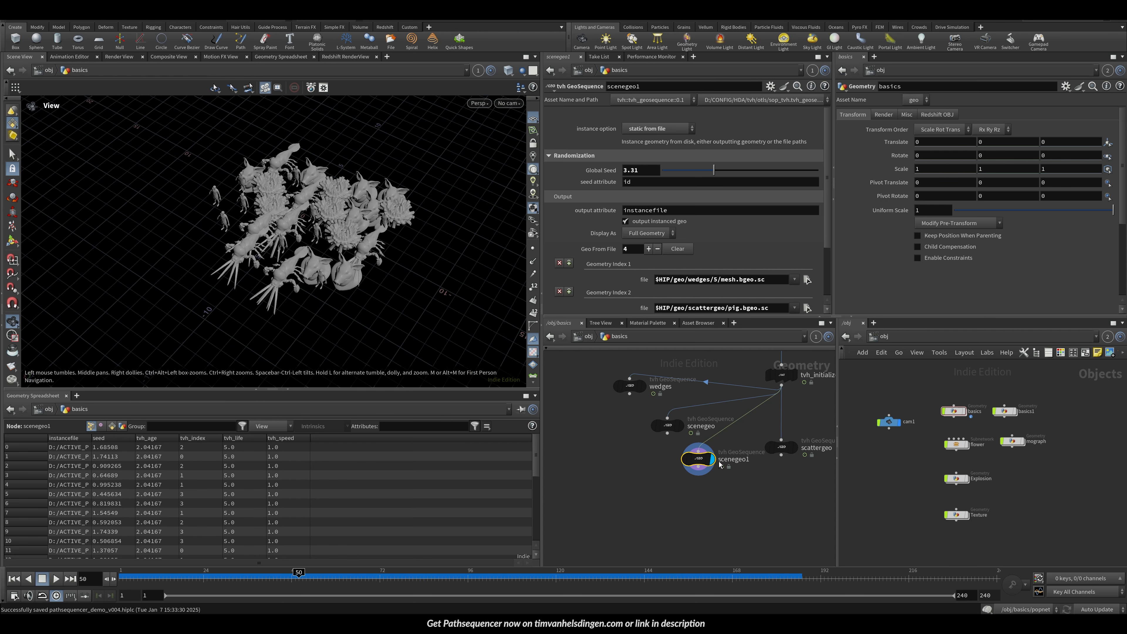
Step: Rename the duplicated node to static_from_file
{"action": "left_click_drag", "start_coordinate": [721, 465], "coordinate": [709, 479]}
{"action": "double_click", "coordinate": [718, 474]}
{"action": "type", "text": "st"}
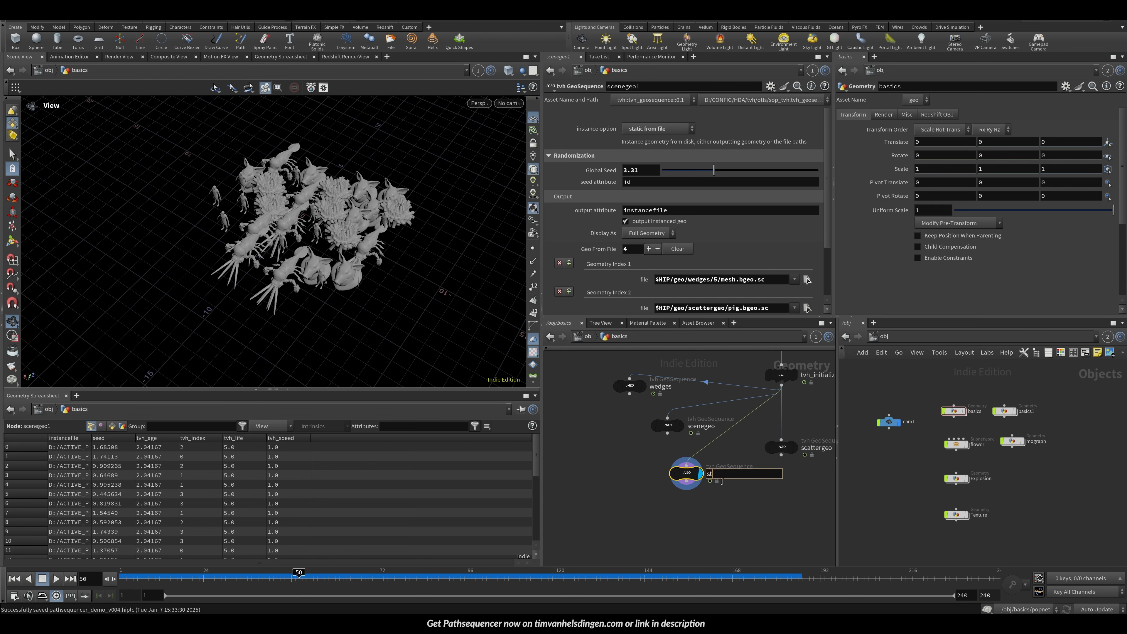
{"action": "key", "text": "Caps_Lock"}
{"action": "type", "text": "RT"}
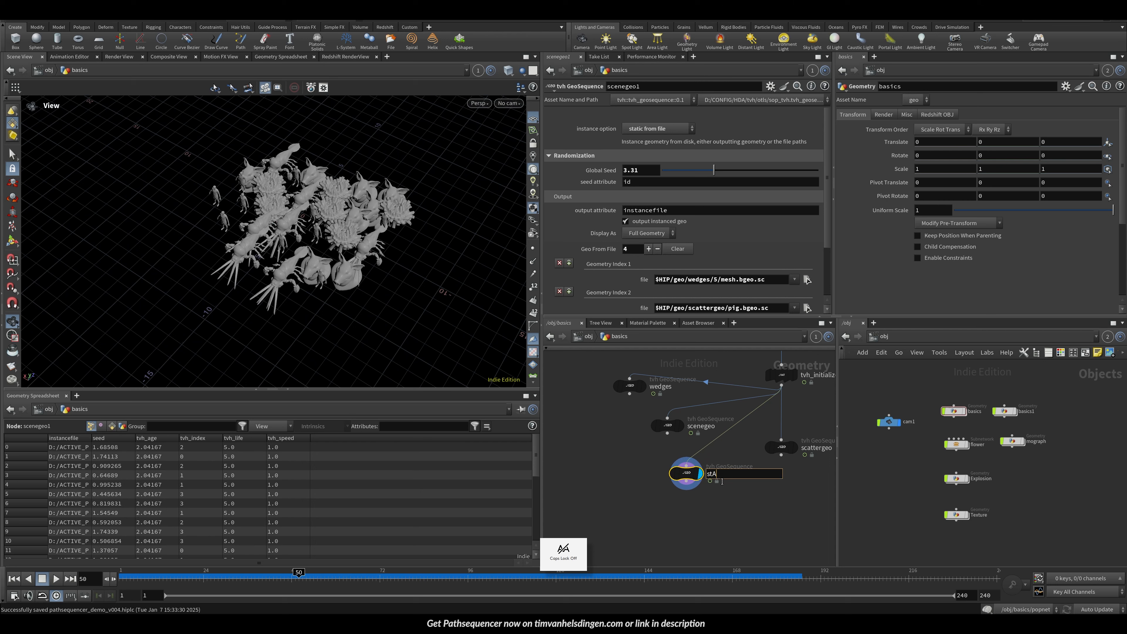
{"action": "type", "text": "file"}
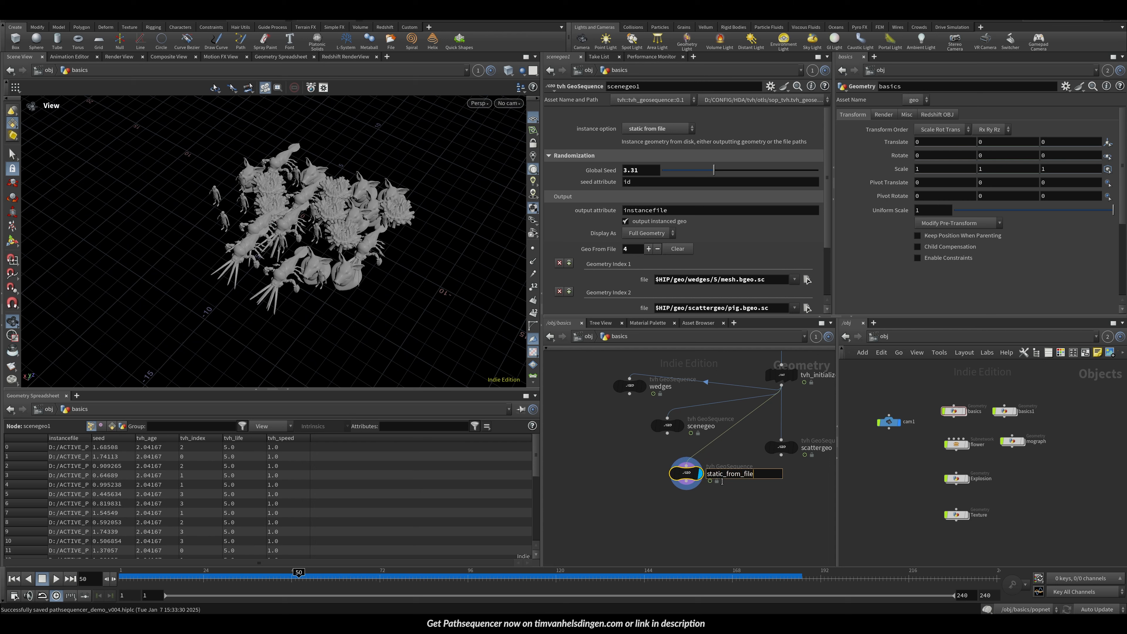
{"action": "key", "text": "Return"}
Step: Rearrange the wedges, scenegeo and static_from_file nodes in the network
{"action": "left_click_drag", "start_coordinate": [631, 384], "coordinate": [577, 380]}
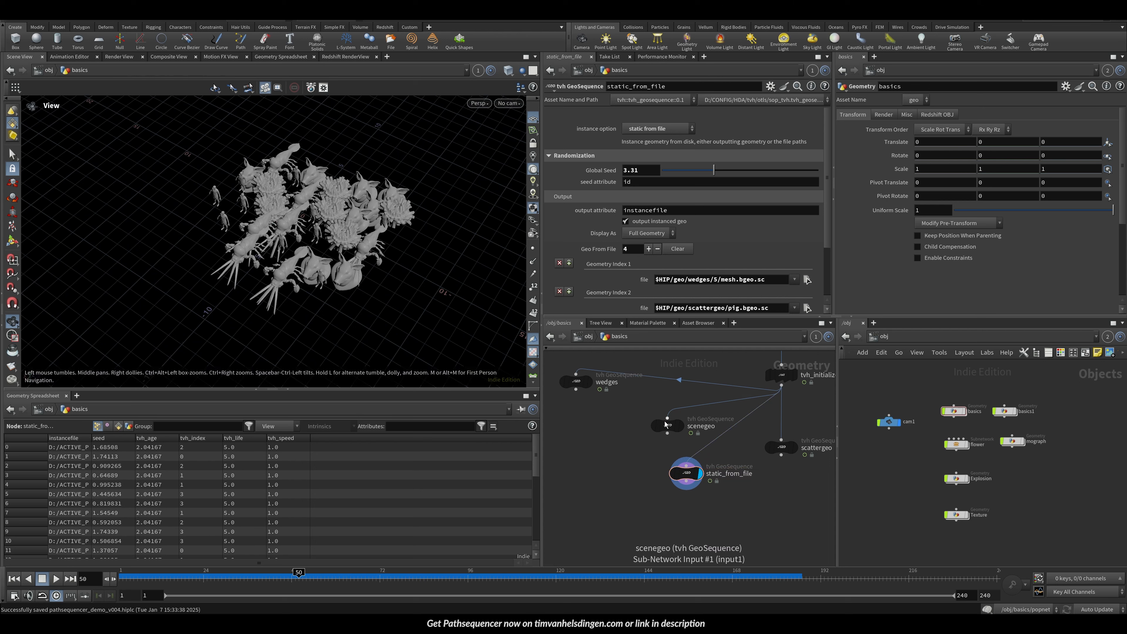
{"action": "left_click_drag", "start_coordinate": [669, 425], "coordinate": [608, 420]}
{"action": "left_click_drag", "start_coordinate": [686, 473], "coordinate": [674, 471]}
{"action": "left_click_drag", "start_coordinate": [258, 275], "coordinate": [323, 232]}
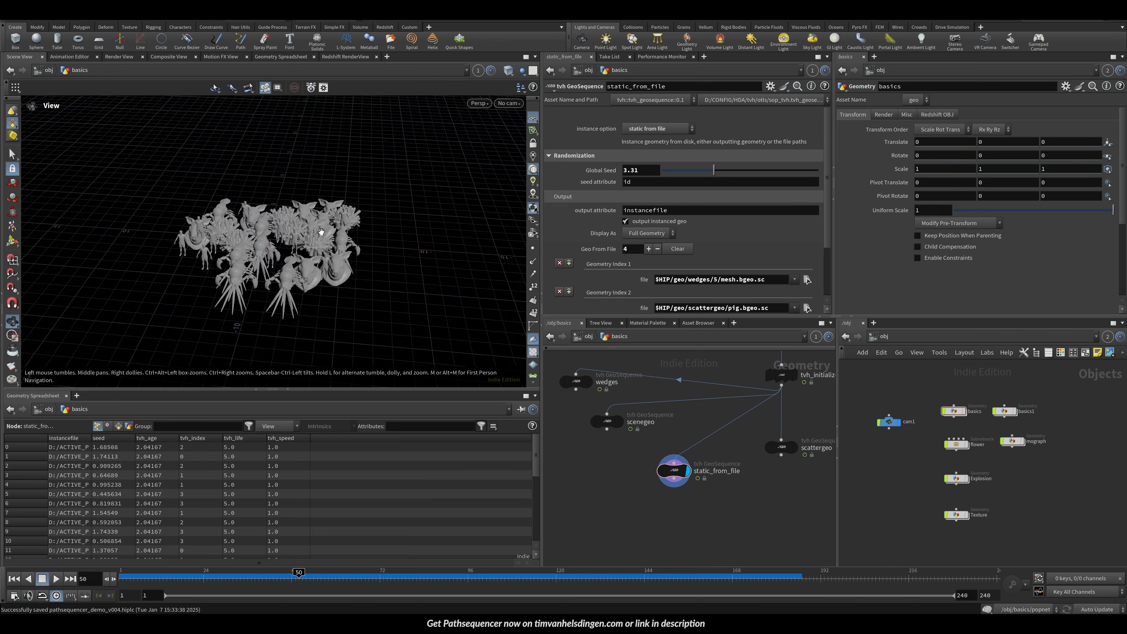
{"action": "right_click_drag", "start_coordinate": [323, 232], "coordinate": [257, 302]}
{"action": "left_click_drag", "start_coordinate": [257, 302], "coordinate": [264, 320]}
{"action": "middle_click_drag", "start_coordinate": [370, 236], "coordinate": [303, 237]}
{"action": "right_click_drag", "start_coordinate": [302, 237], "coordinate": [251, 274]}
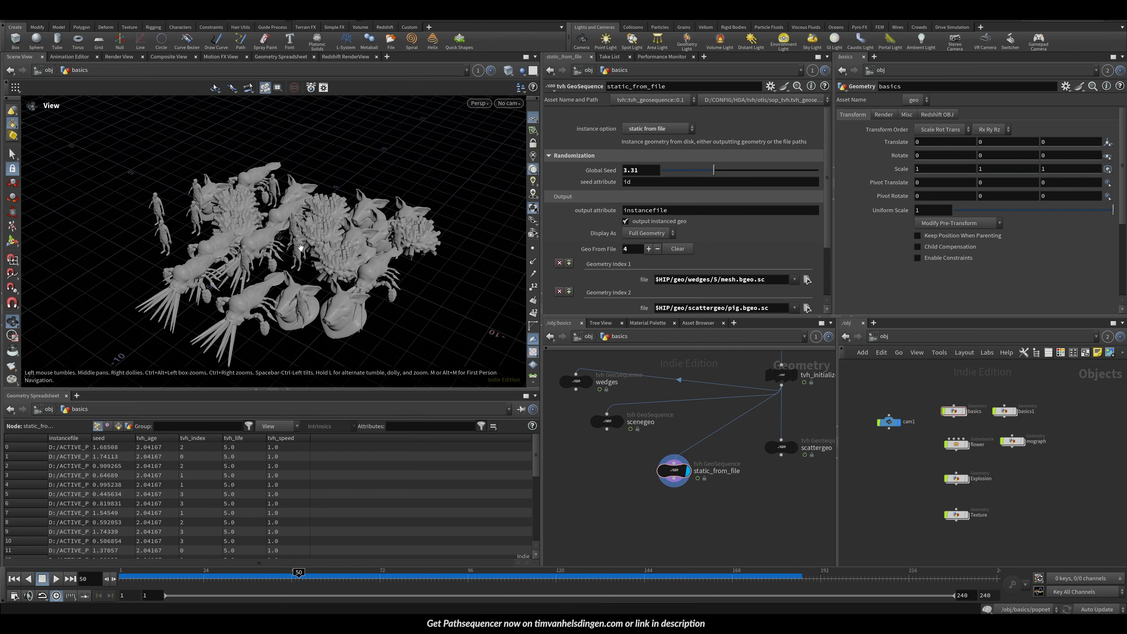
{"action": "left_click_drag", "start_coordinate": [301, 248], "coordinate": [271, 230]}
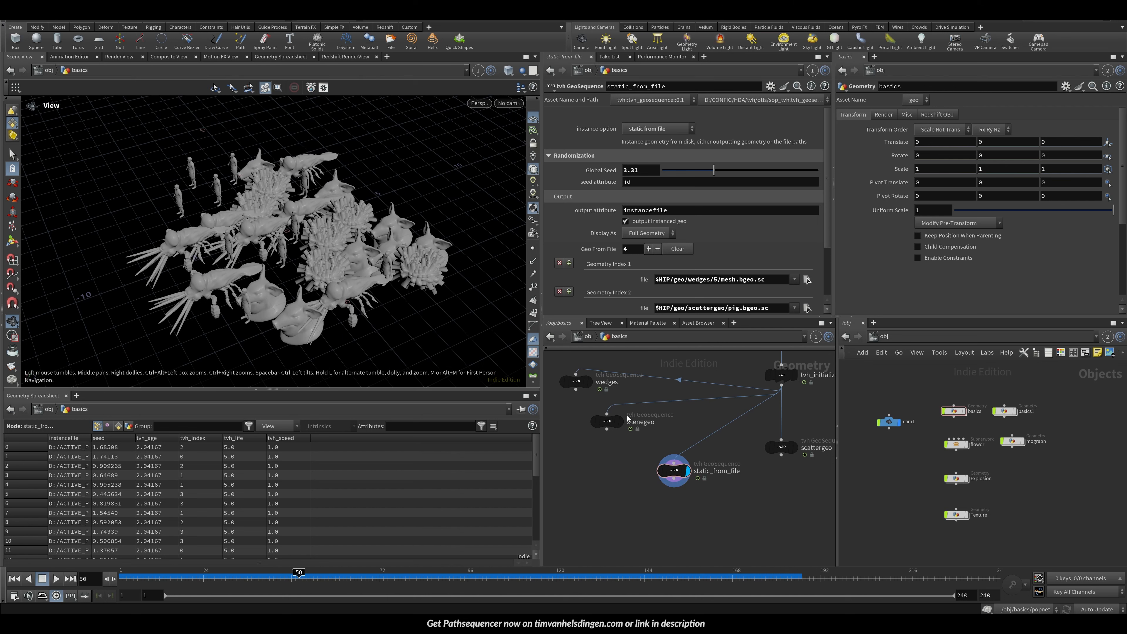
Step: Review the parameters of the scenegeo, wedges and static_from_file nodes
{"action": "left_click", "coordinate": [606, 421]}
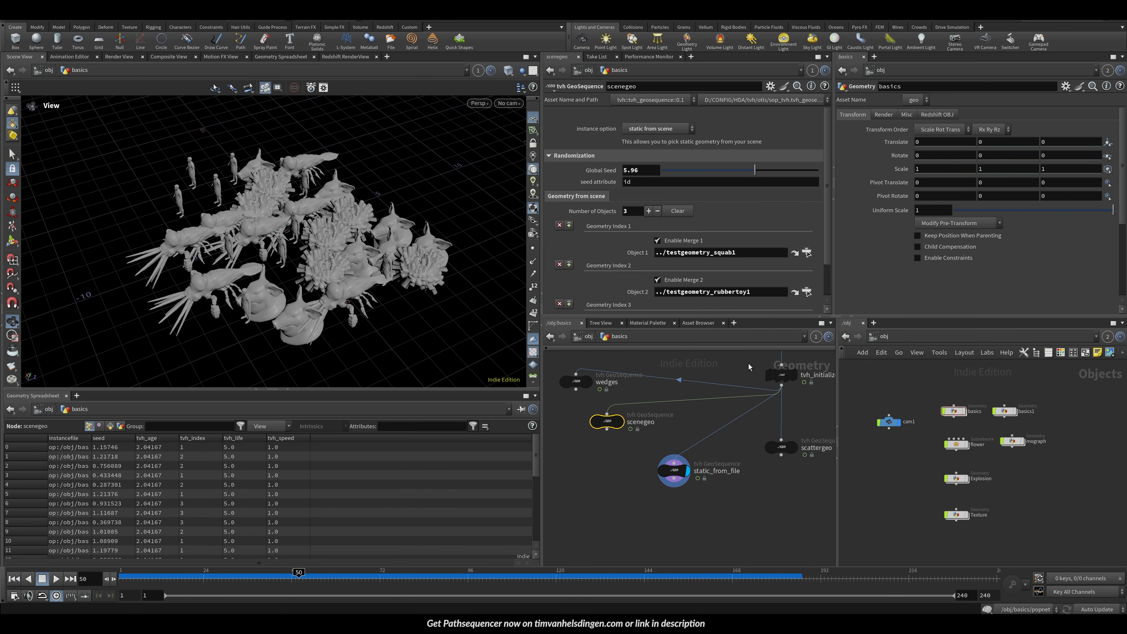
{"action": "left_click", "coordinate": [576, 381]}
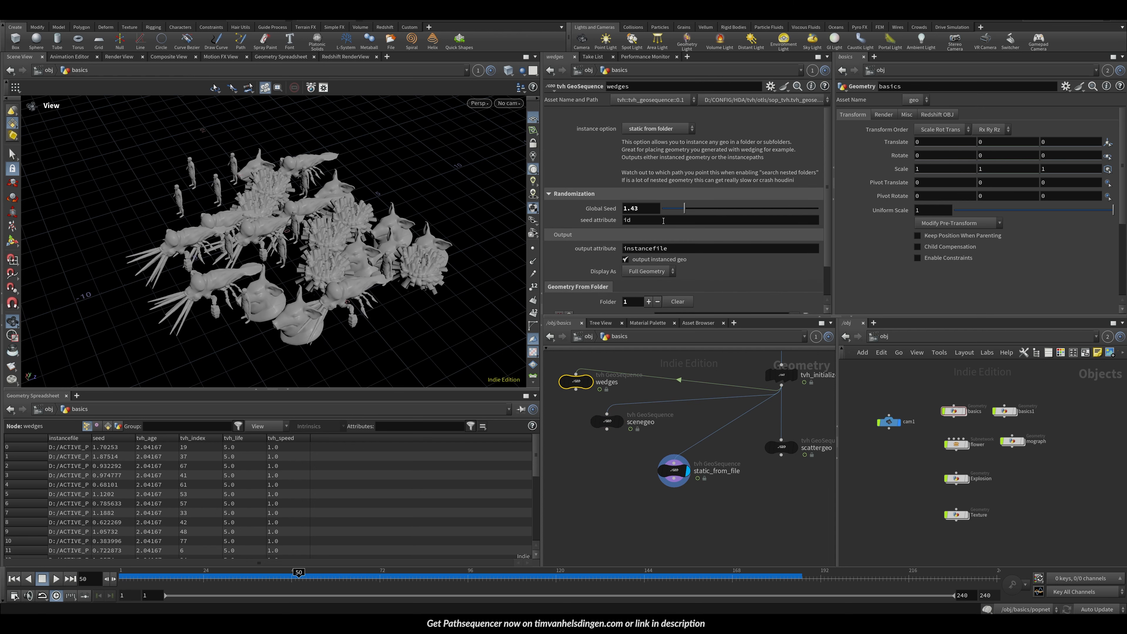
{"action": "scroll", "coordinate": [810, 238], "scroll_direction": "down", "scroll_amount": 2}
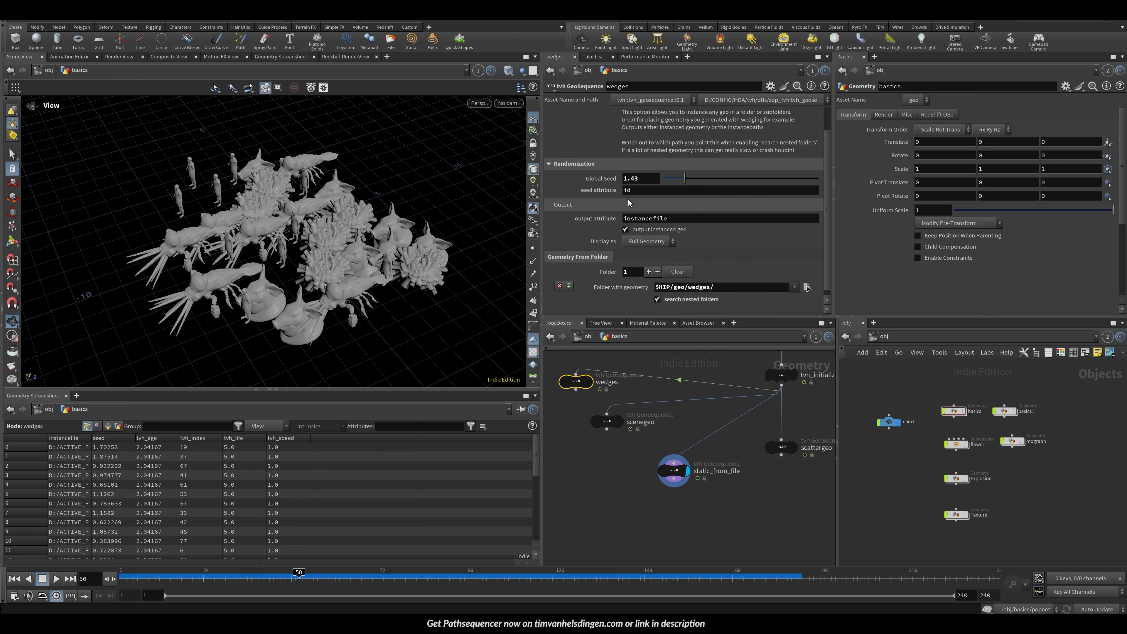
{"action": "left_click", "coordinate": [674, 470]}
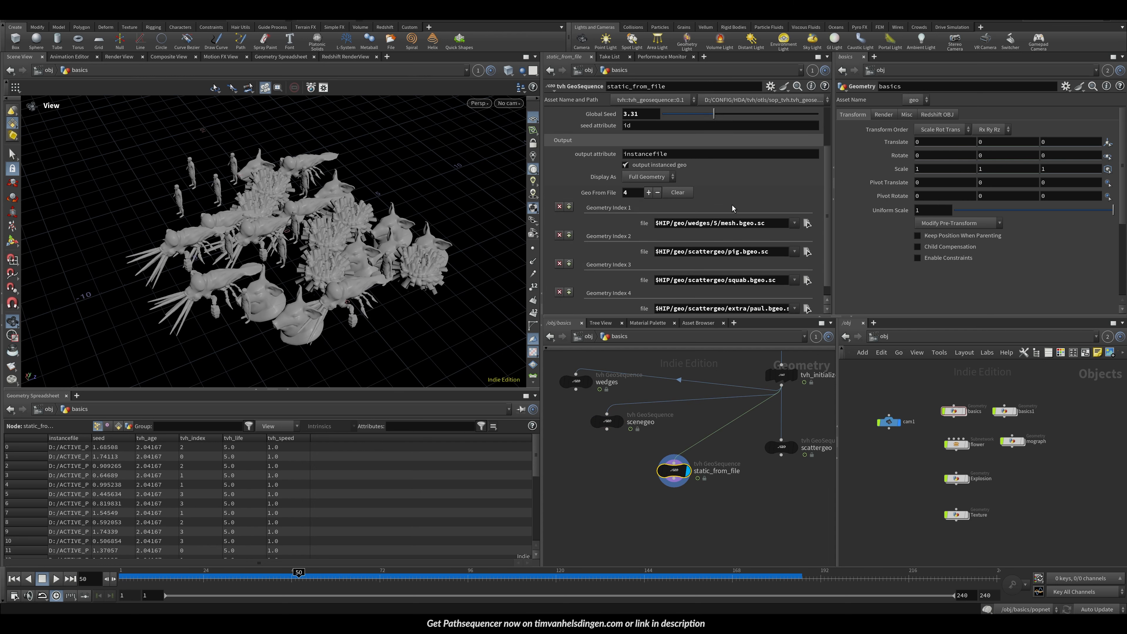
{"action": "scroll", "coordinate": [646, 187], "scroll_direction": "up", "scroll_amount": 2}
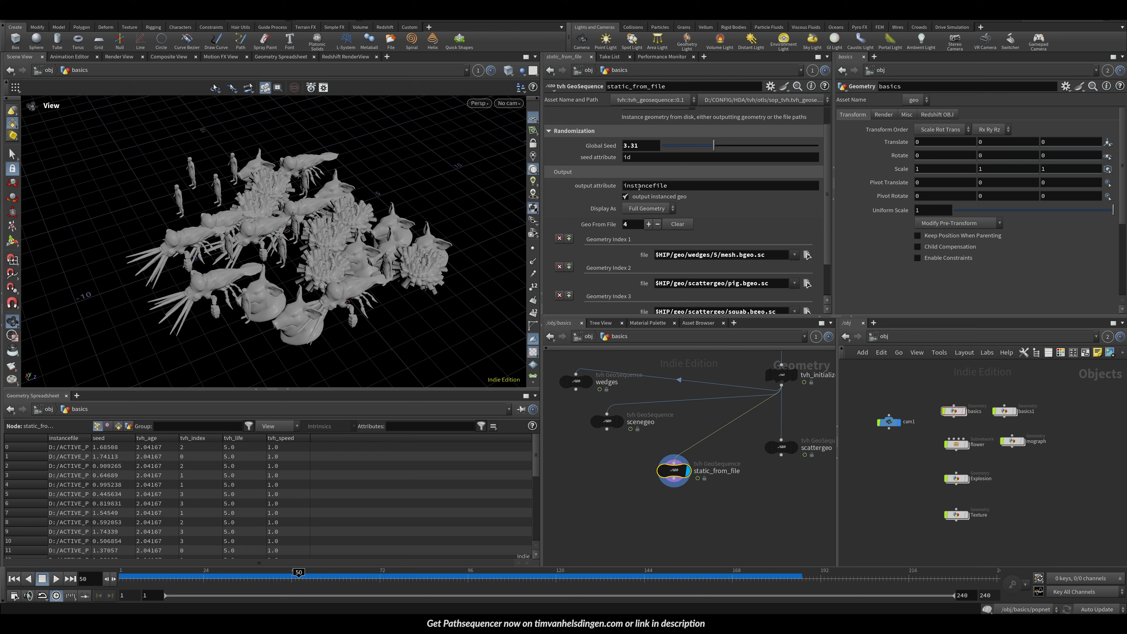
Step: Turn output instanced geo off on static_from_file and then back on
{"action": "left_click", "coordinate": [646, 198]}
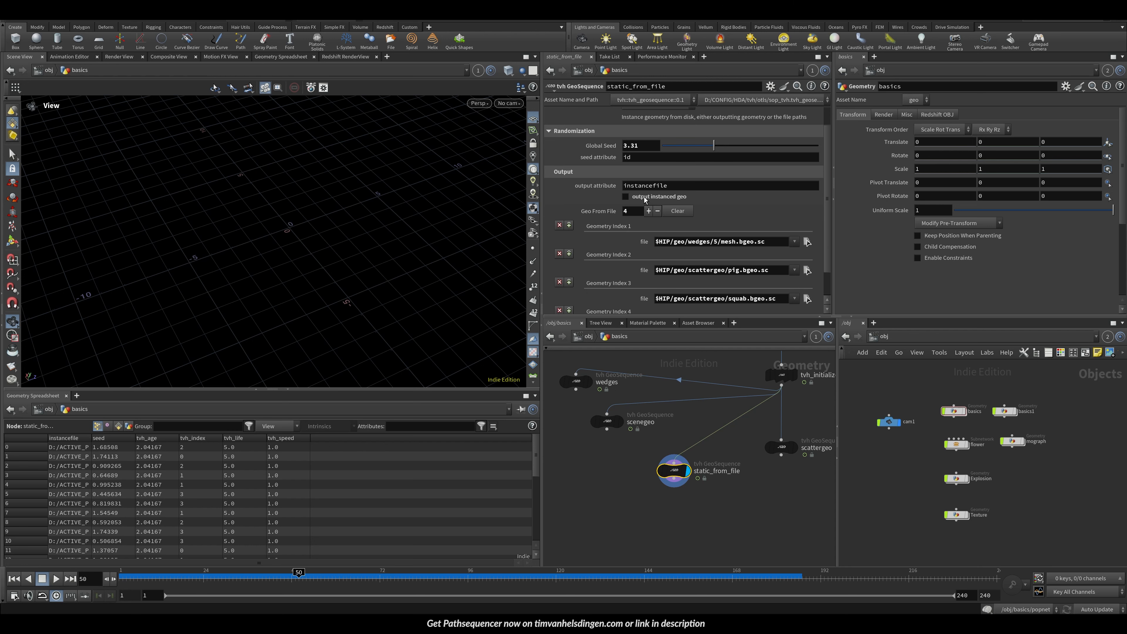
{"action": "left_click", "coordinate": [645, 198]}
{"action": "left_click", "coordinate": [645, 198]}
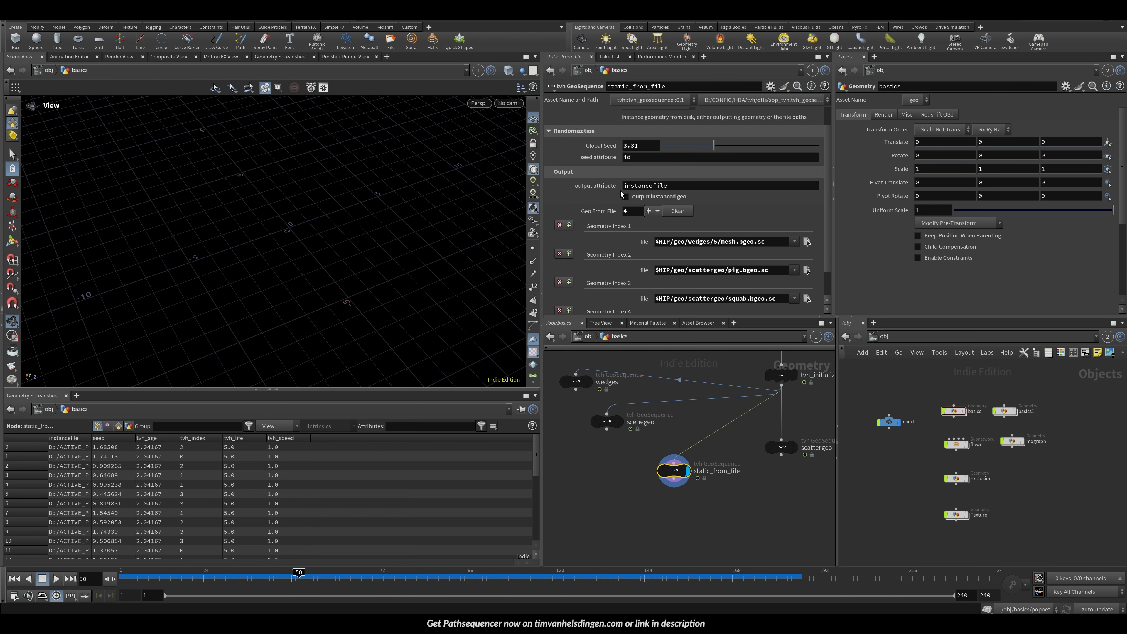
{"action": "left_click", "coordinate": [533, 248]}
{"action": "left_click", "coordinate": [640, 200]}
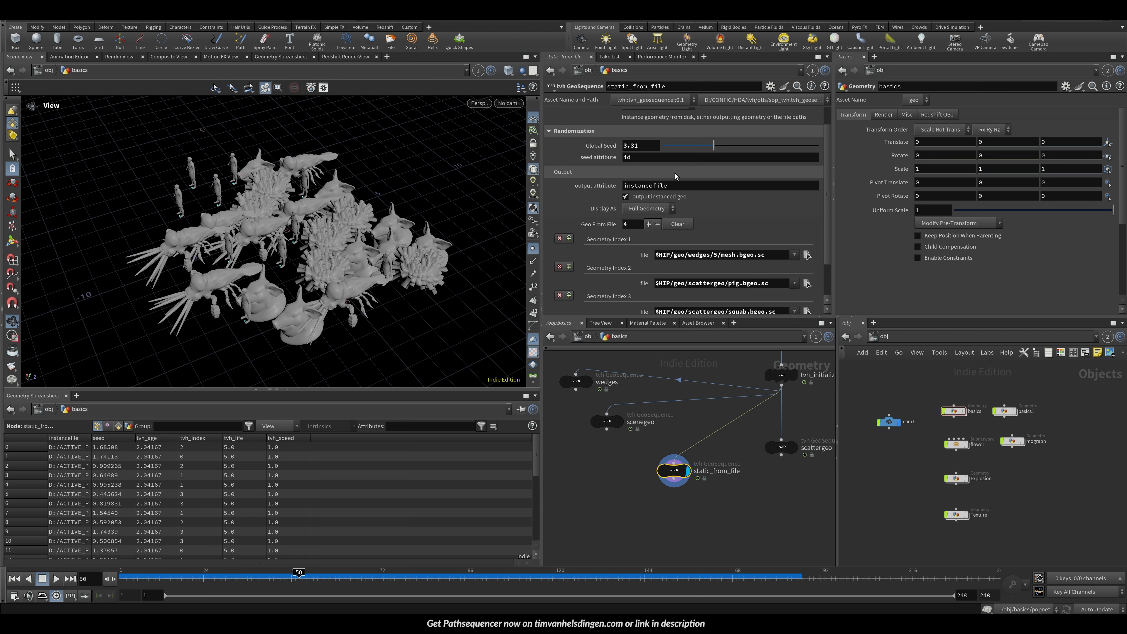
Step: Widen and sort the instancefile column in the spreadsheet to inspect the instance file paths
{"action": "left_click_drag", "start_coordinate": [91, 439], "coordinate": [465, 439]}
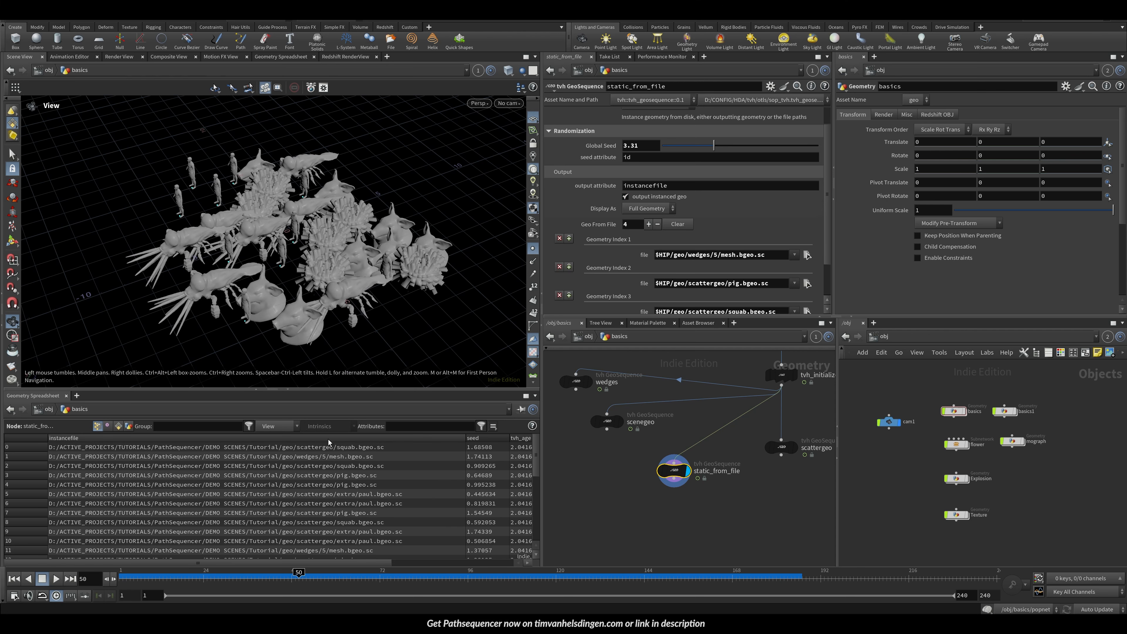
{"action": "left_click", "coordinate": [339, 438]}
{"action": "left_click", "coordinate": [339, 439]}
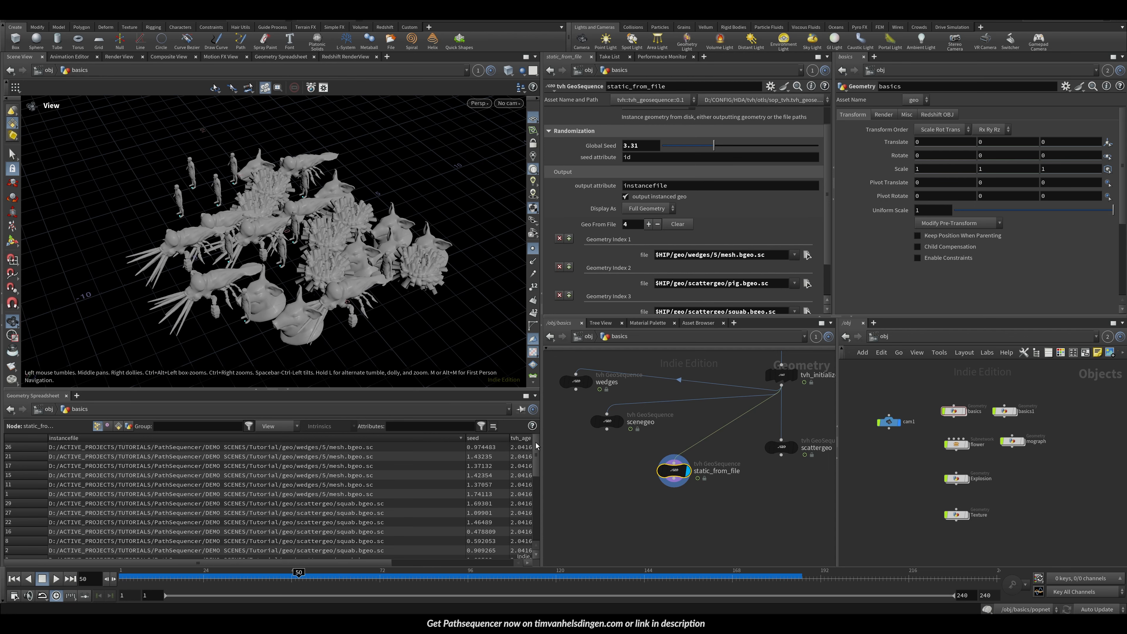
{"action": "left_click_drag", "start_coordinate": [535, 456], "coordinate": [521, 516]}
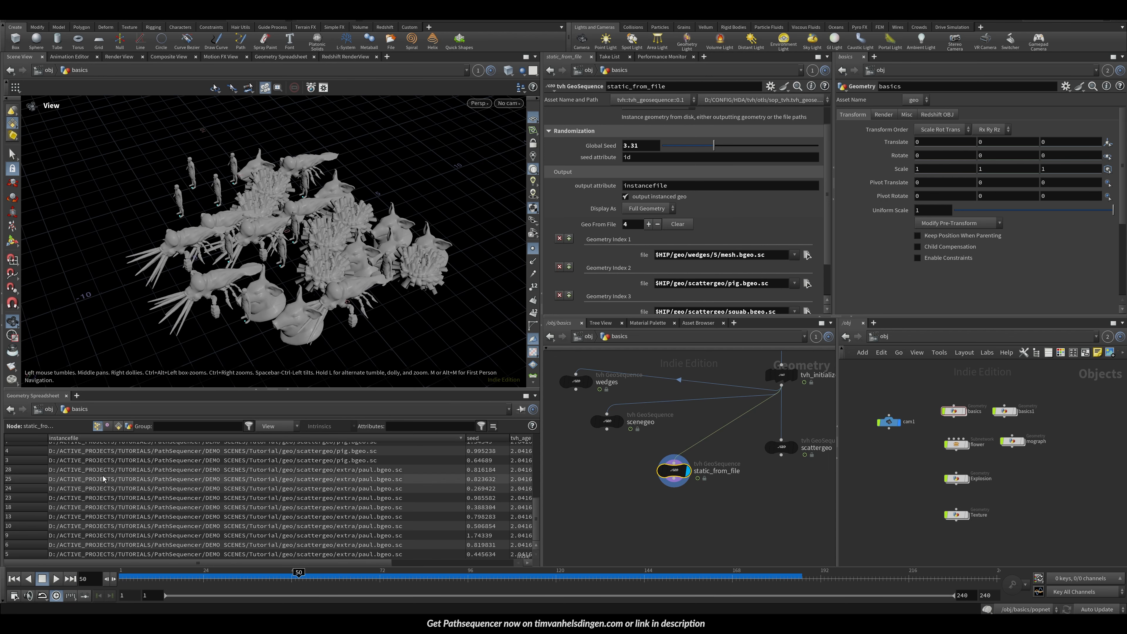
{"action": "left_click_drag", "start_coordinate": [536, 536], "coordinate": [532, 464]}
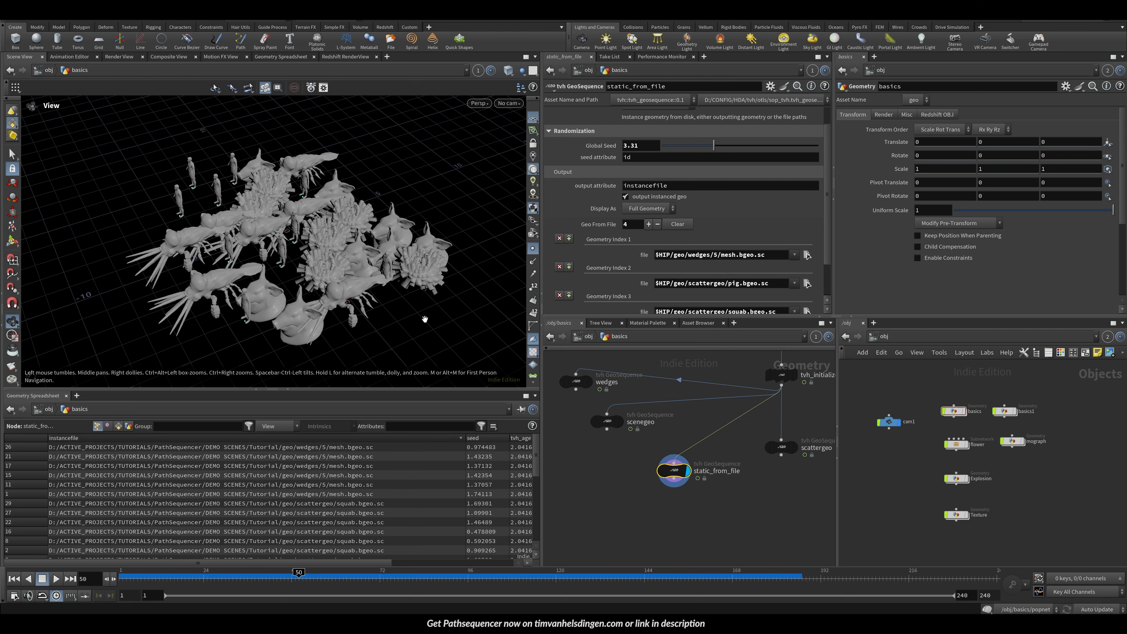
Step: Turn off output instanced geo and add an Instance node below static_from_file using the instancefile attribute
{"action": "left_click", "coordinate": [648, 201]}
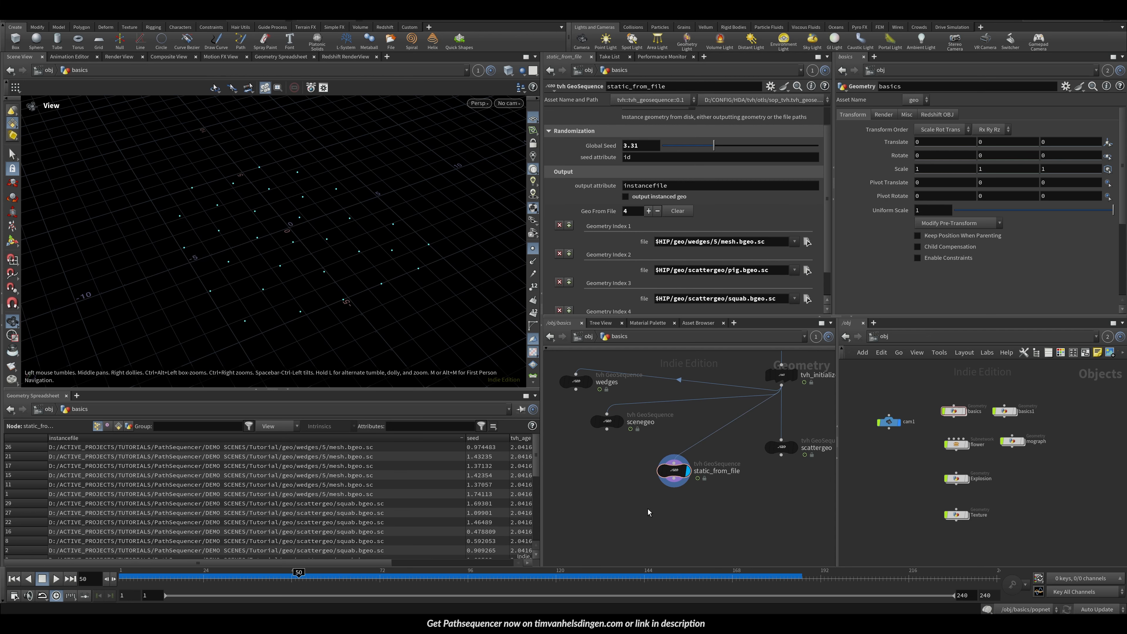
{"action": "key", "text": "Tab"}
{"action": "type", "text": "inst"}
{"action": "key", "text": "Return"}
{"action": "key", "text": "Return"}
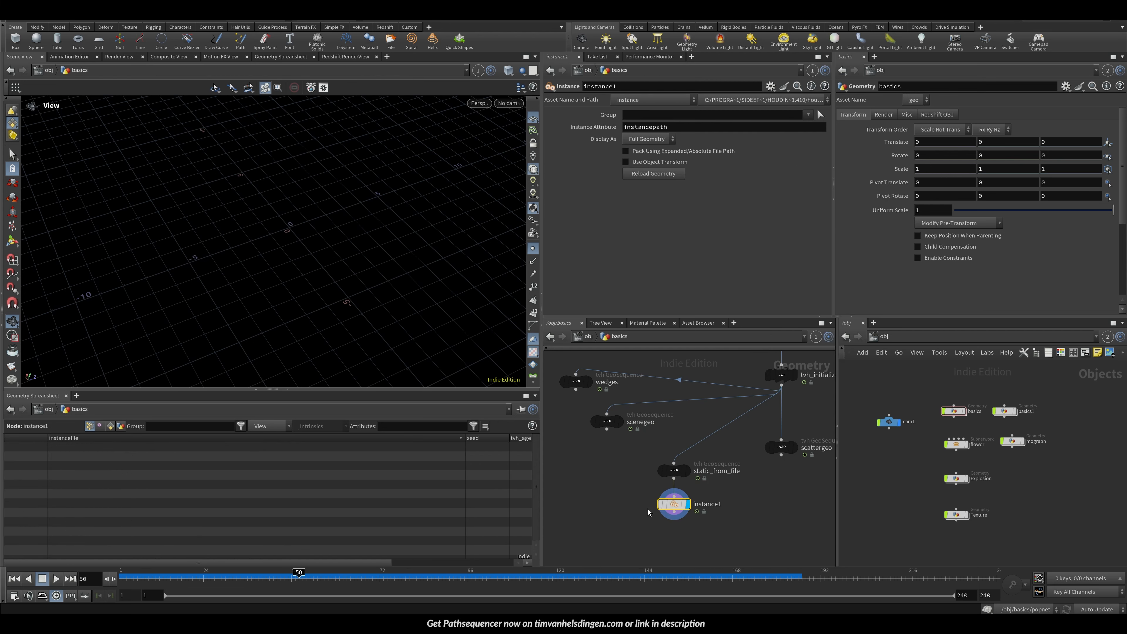
{"action": "left_click_drag", "start_coordinate": [671, 128], "coordinate": [652, 128]}
{"action": "key", "text": "BackSpace"}
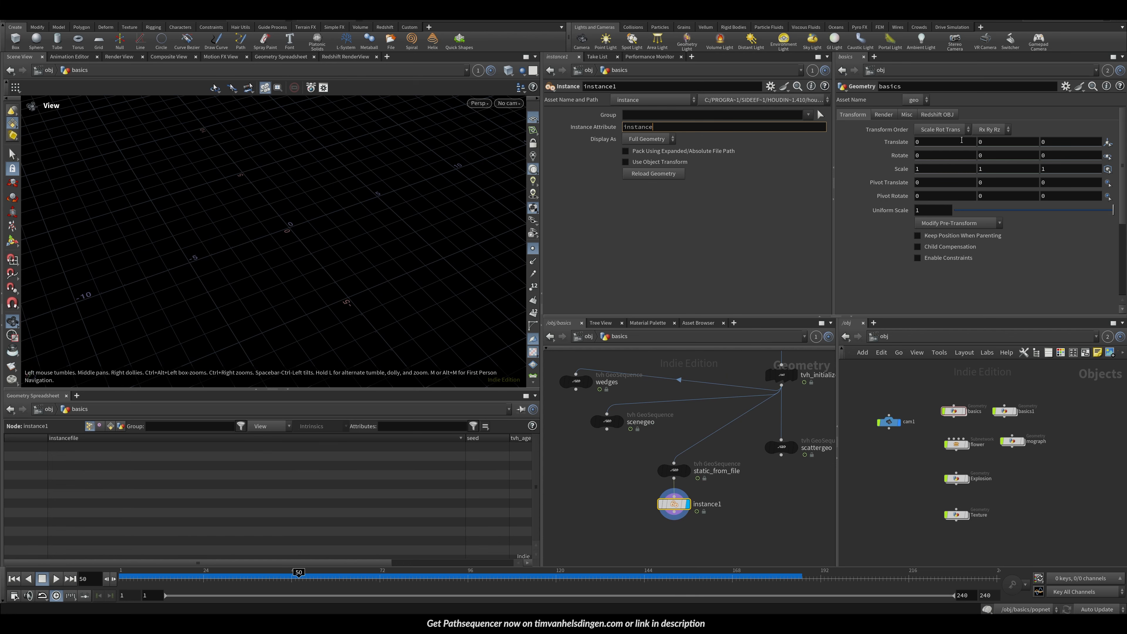
{"action": "type", "text": "file"}
{"action": "key", "text": "Return"}
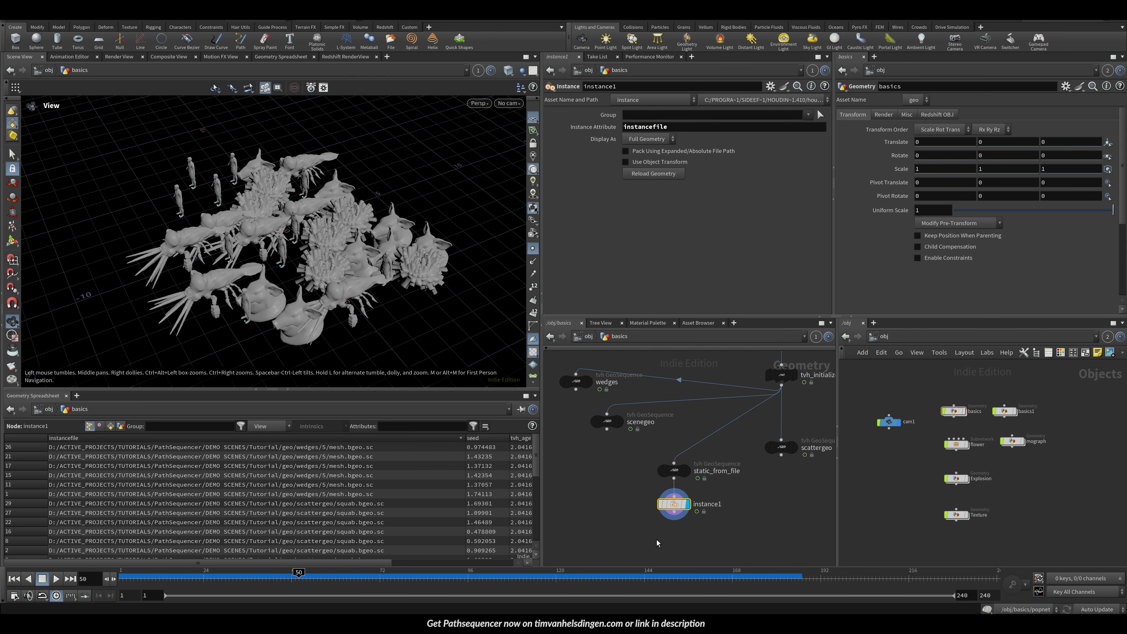
Step: Delete the Instance node and inspect the instancefile values in the spreadsheet
{"action": "key", "text": "Delete"}
{"action": "left_click", "coordinate": [628, 200]}
{"action": "left_click", "coordinate": [642, 200]}
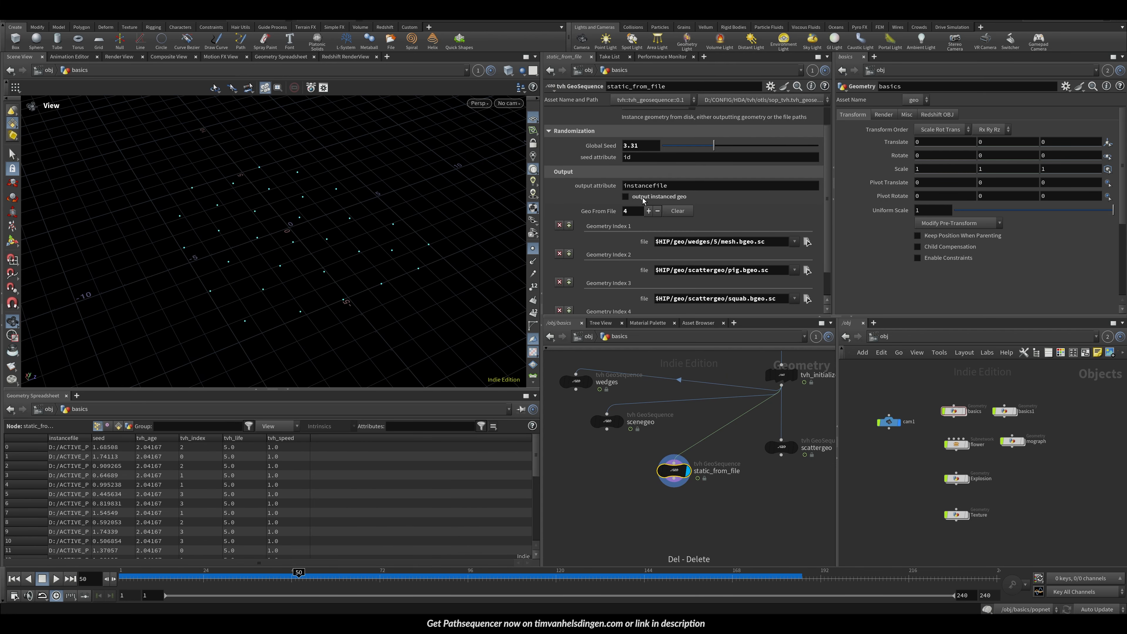
{"action": "left_click", "coordinate": [645, 199]}
{"action": "left_click", "coordinate": [644, 201]}
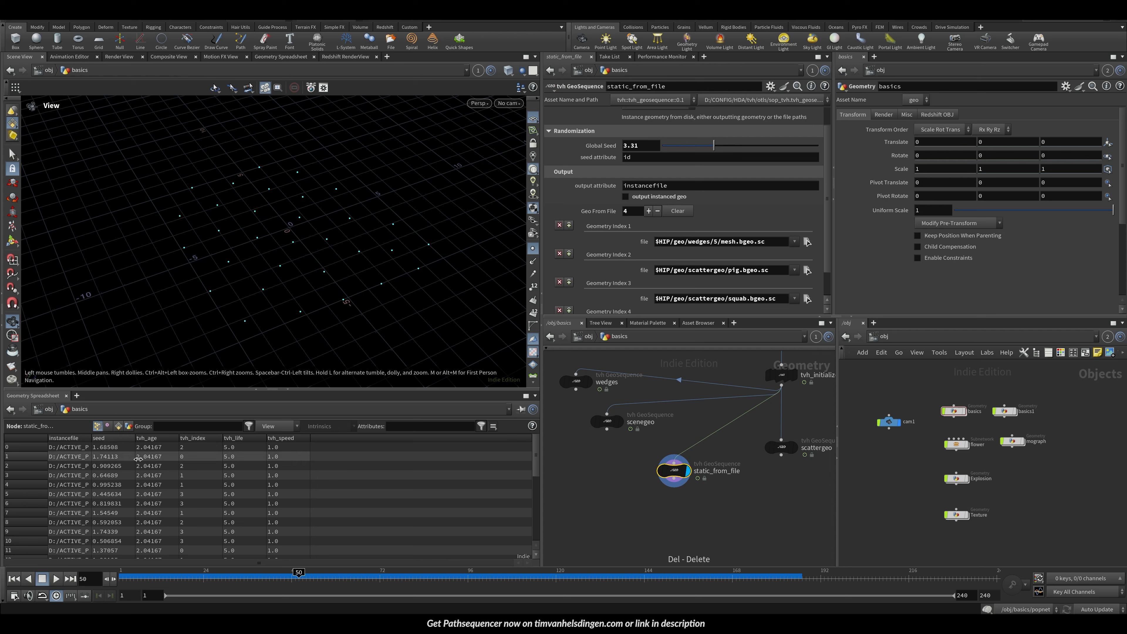
{"action": "left_click", "coordinate": [98, 438]}
{"action": "left_click_drag", "start_coordinate": [91, 438], "coordinate": [213, 438]}
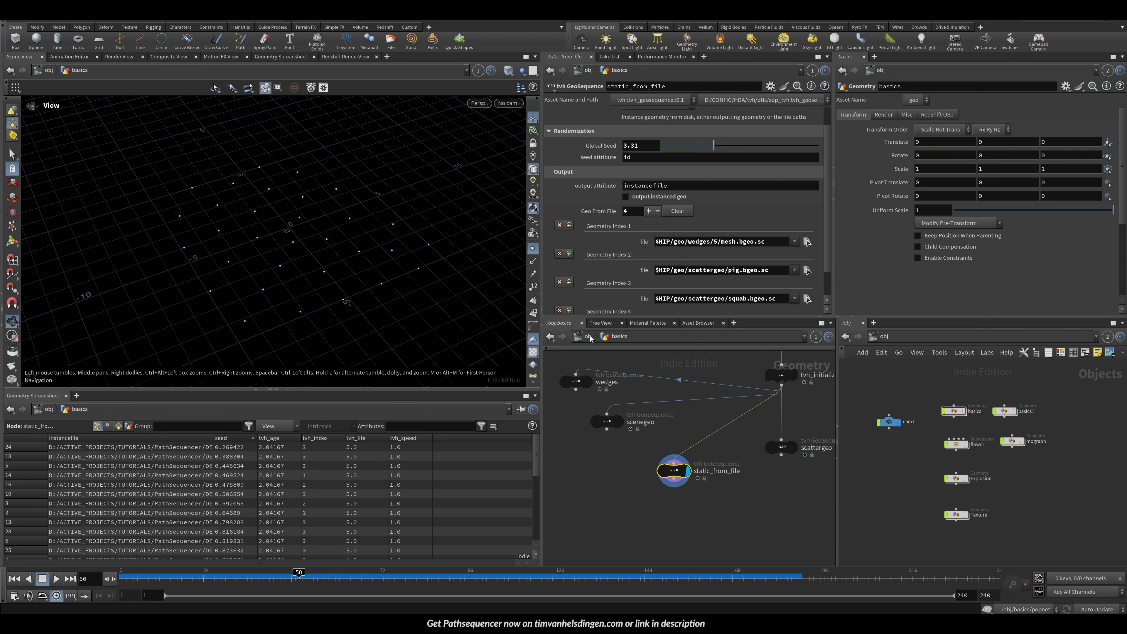
Step: Navigate into the flower object's FLOWER subnet and select tvh_geosequence1 to inspect its setup
{"action": "left_click", "coordinate": [587, 337]}
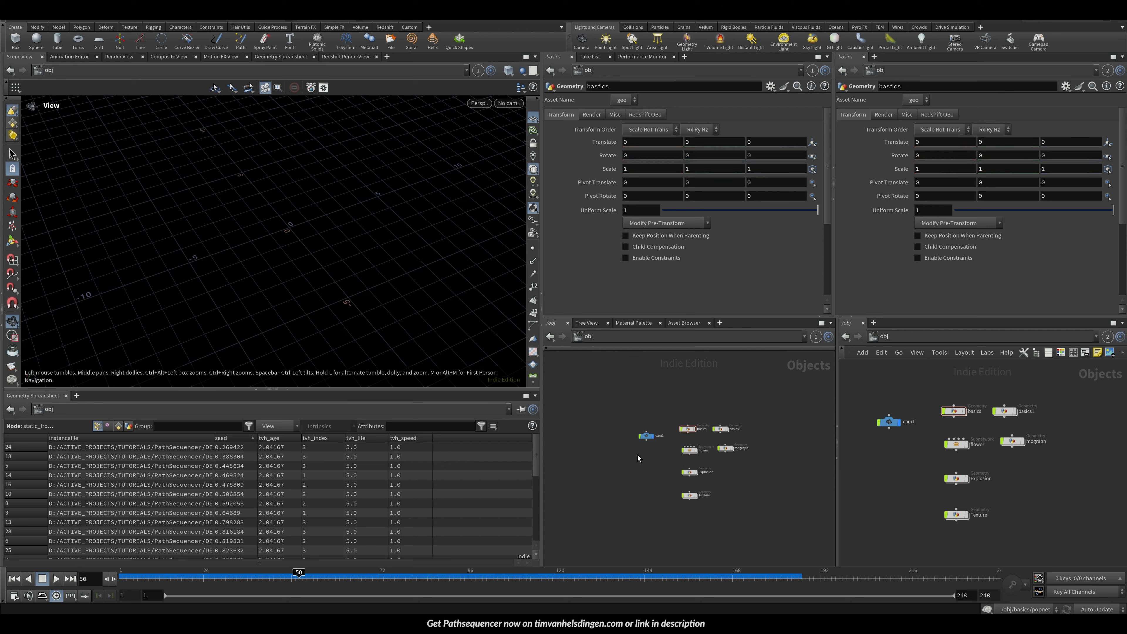
{"action": "scroll", "coordinate": [684, 458], "scroll_direction": "up", "scroll_amount": 5}
{"action": "double_click", "coordinate": [688, 419]}
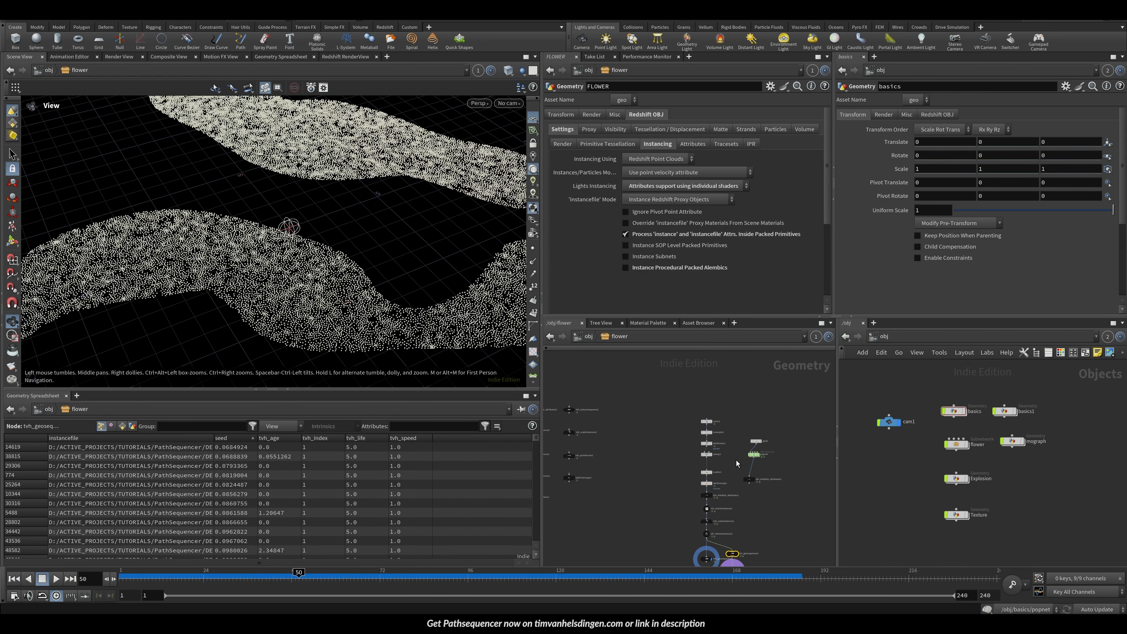
{"action": "double_click", "coordinate": [737, 459]}
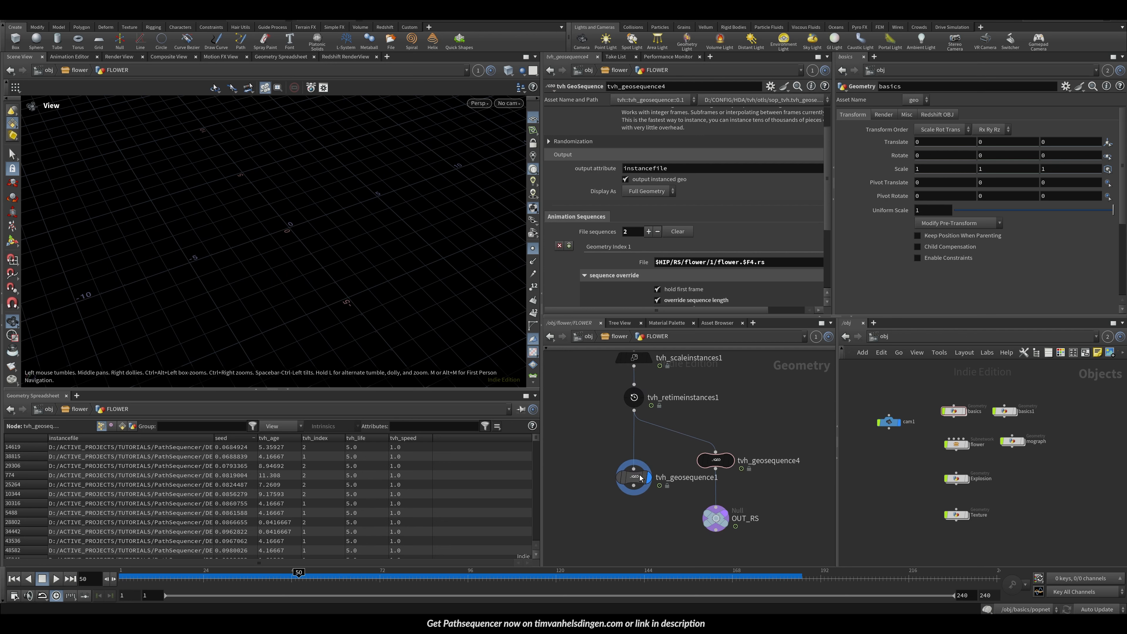
{"action": "left_click", "coordinate": [635, 485]}
{"action": "left_click", "coordinate": [636, 482]}
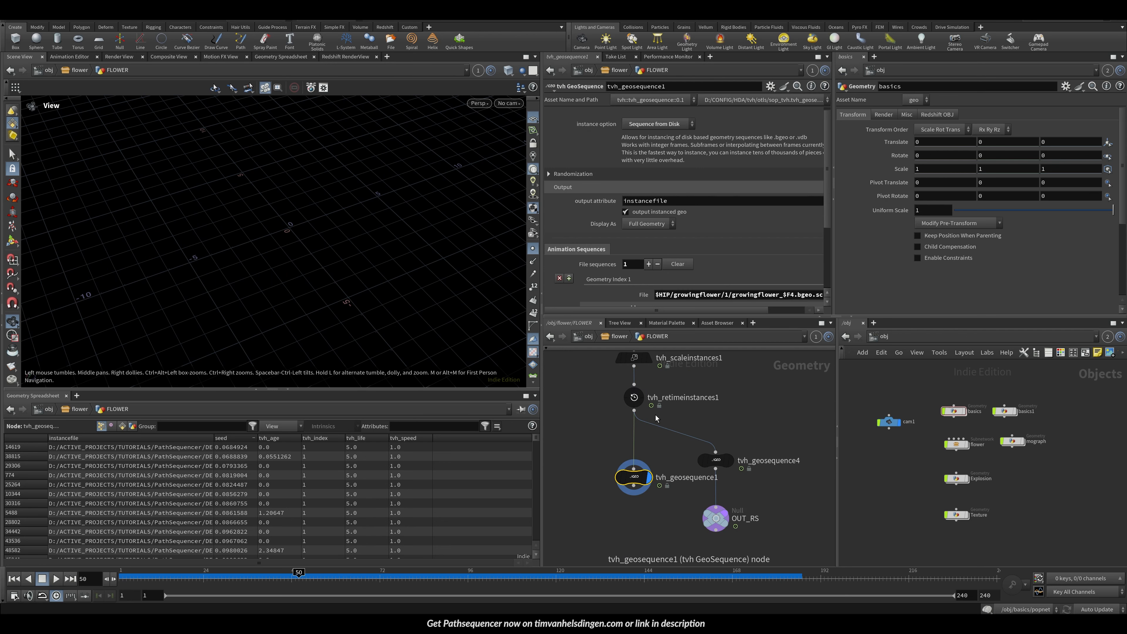
Step: Turn off output instanced geo on tvh_geosequence4 inside the FLOWER subnet
{"action": "double_click", "coordinate": [803, 295]}
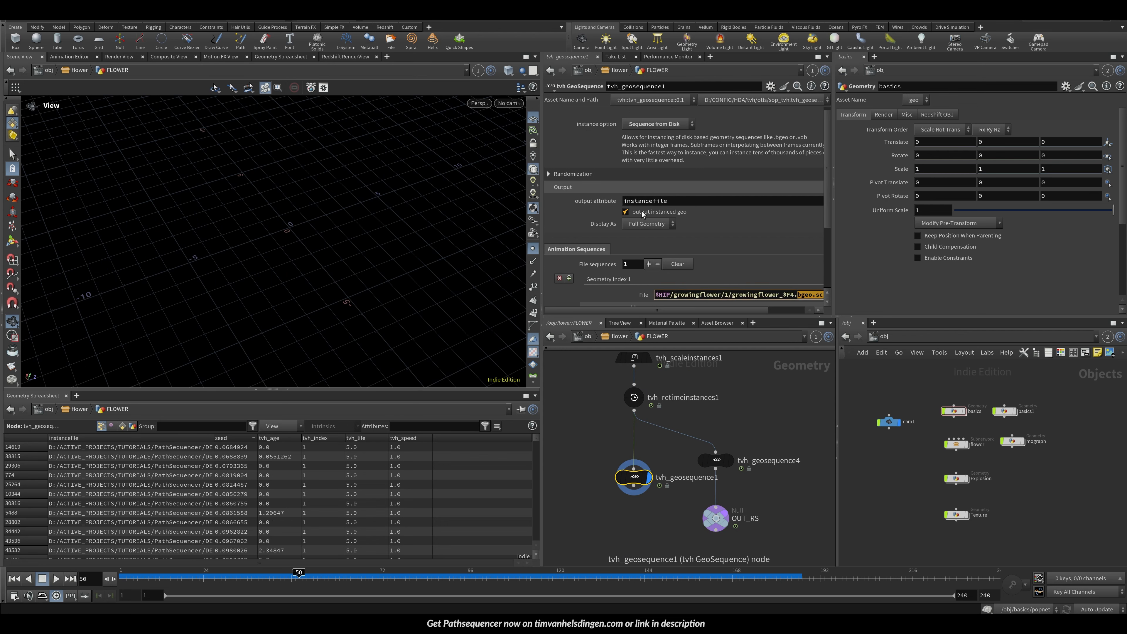
{"action": "left_click", "coordinate": [716, 452]}
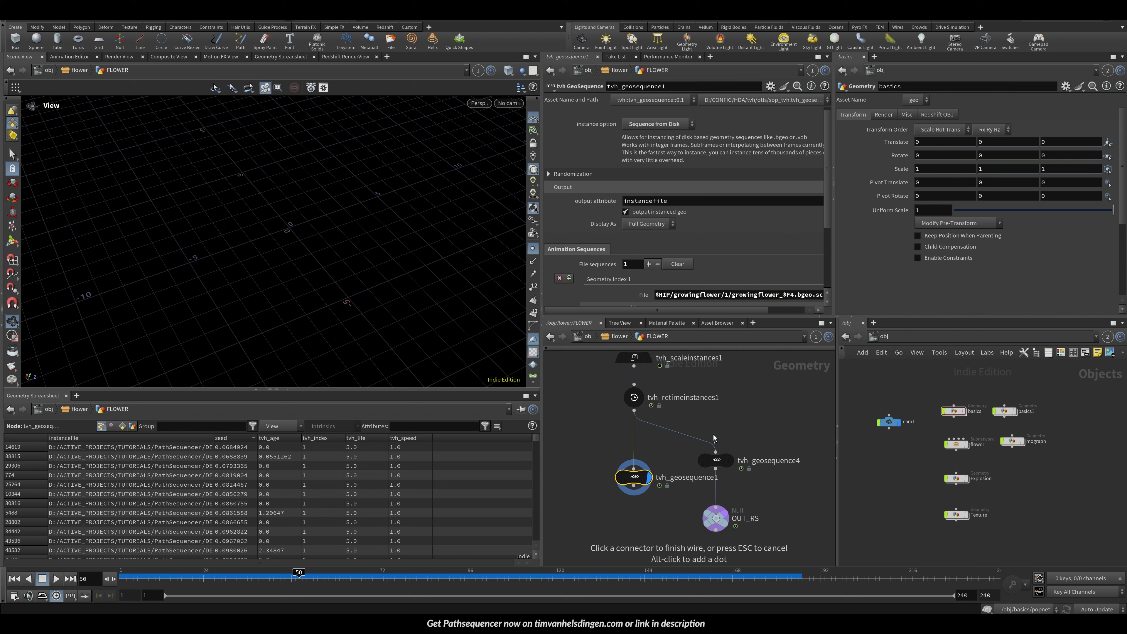
{"action": "left_click", "coordinate": [717, 459]}
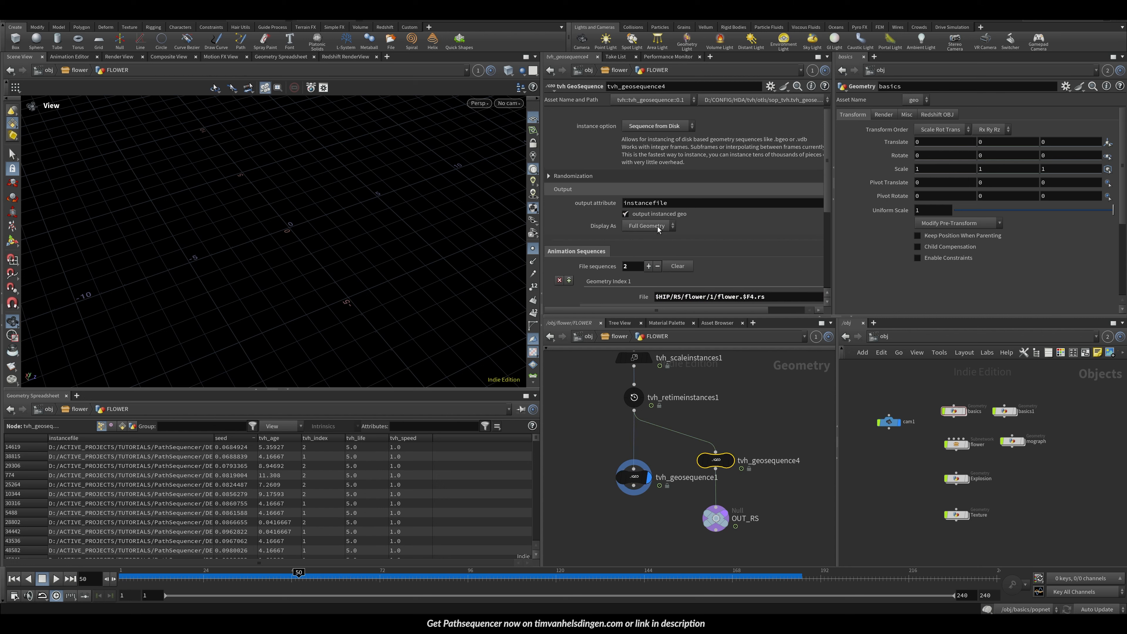
{"action": "left_click", "coordinate": [653, 215]}
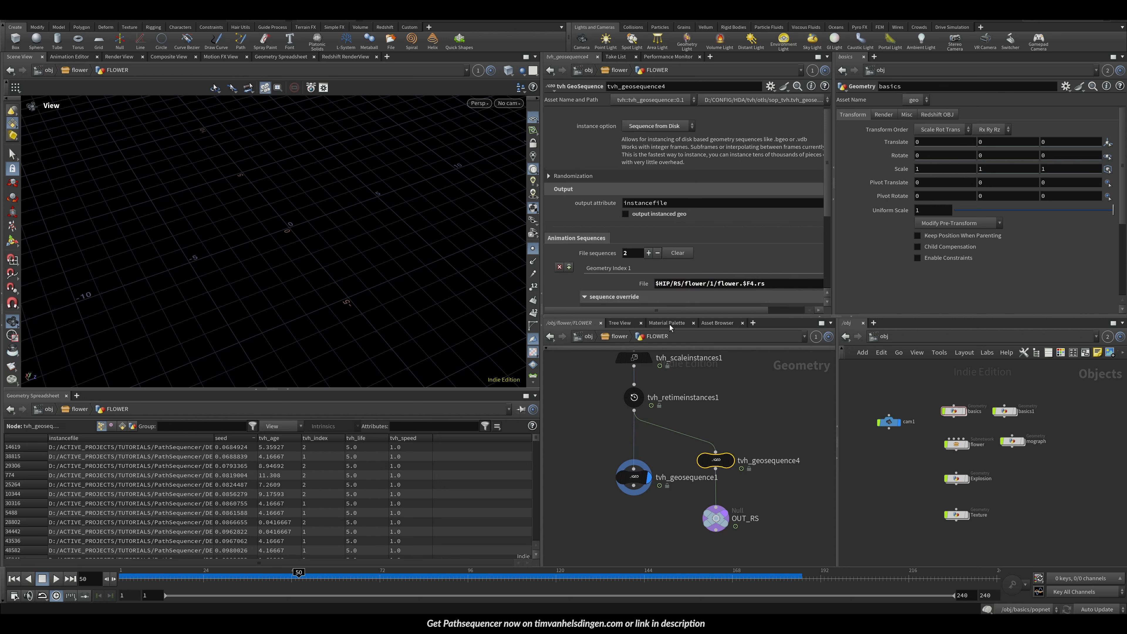
Step: Return to the basics object's network containing static_from_file and save the scene
{"action": "left_click", "coordinate": [591, 341]}
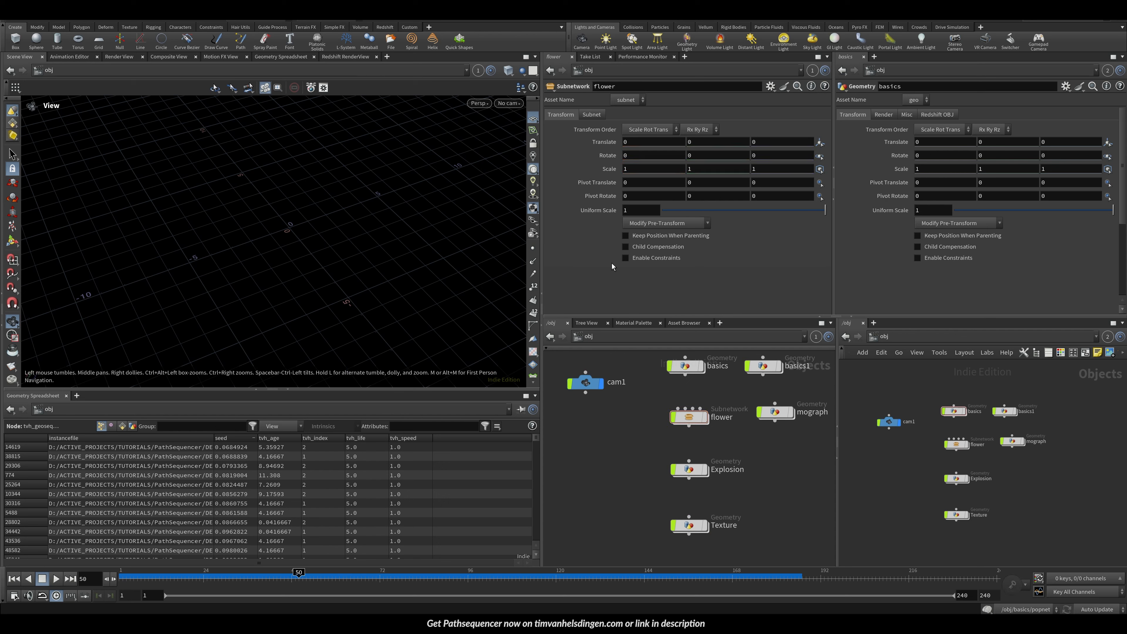
{"action": "left_click", "coordinate": [588, 337]}
{"action": "left_click", "coordinate": [609, 396]}
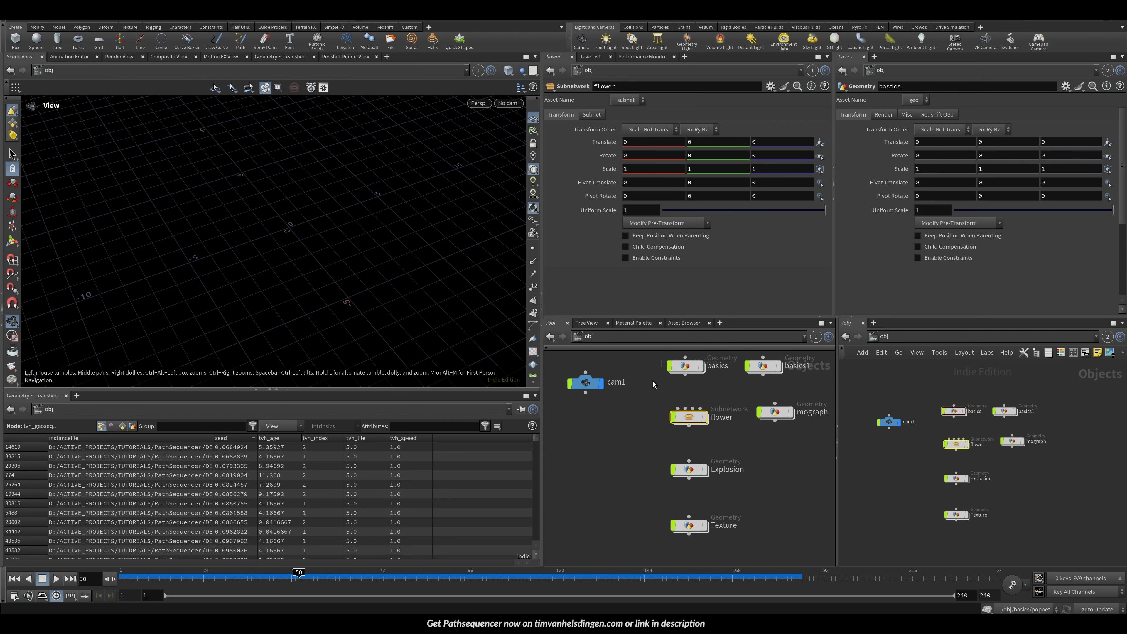
{"action": "middle_click_drag", "start_coordinate": [653, 381], "coordinate": [645, 461]}
{"action": "double_click", "coordinate": [678, 446]}
{"action": "middle_click_drag", "start_coordinate": [669, 416], "coordinate": [678, 462]}
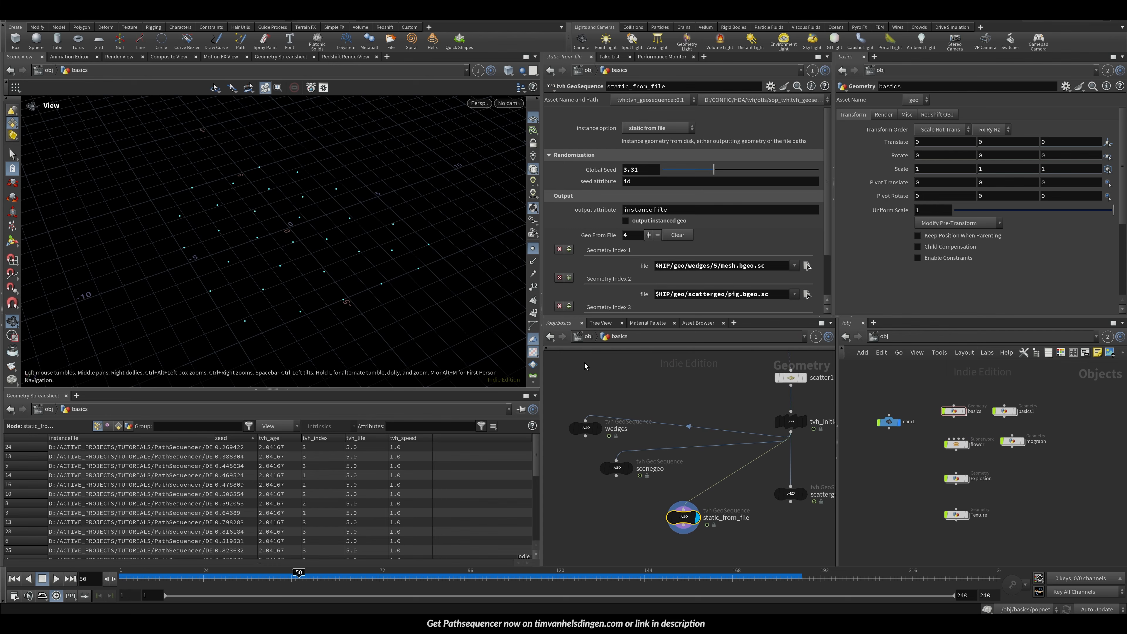
{"action": "left_click_drag", "start_coordinate": [345, 285], "coordinate": [373, 158]}
{"action": "left_click", "coordinate": [532, 121]}
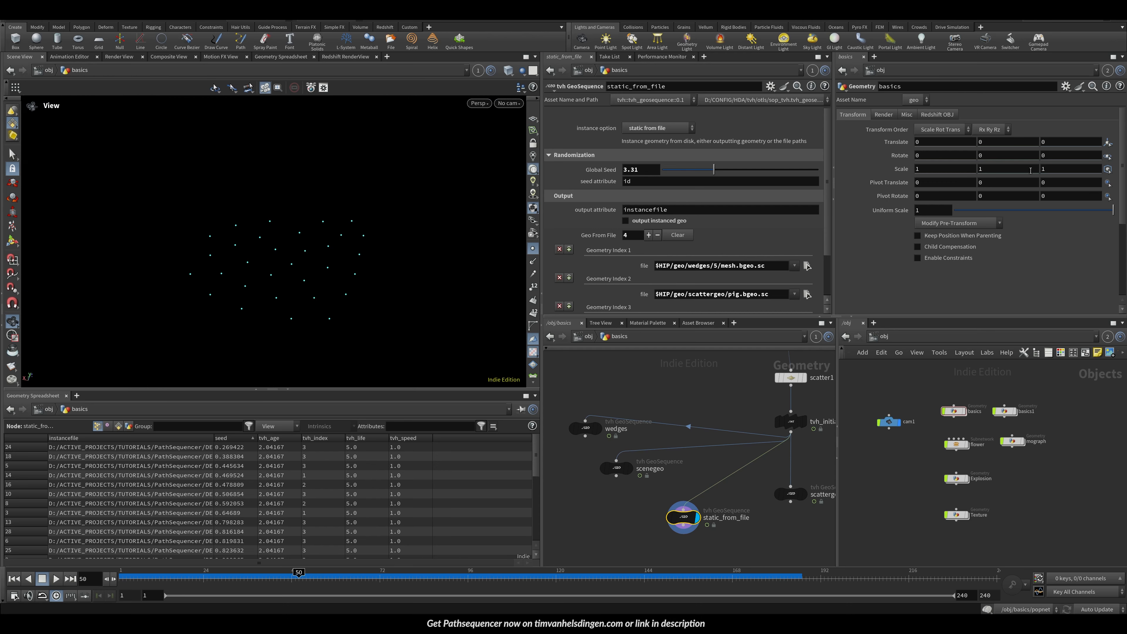
{"action": "key", "text": "ctrl+s"}
{"action": "key", "text": "Tab"}
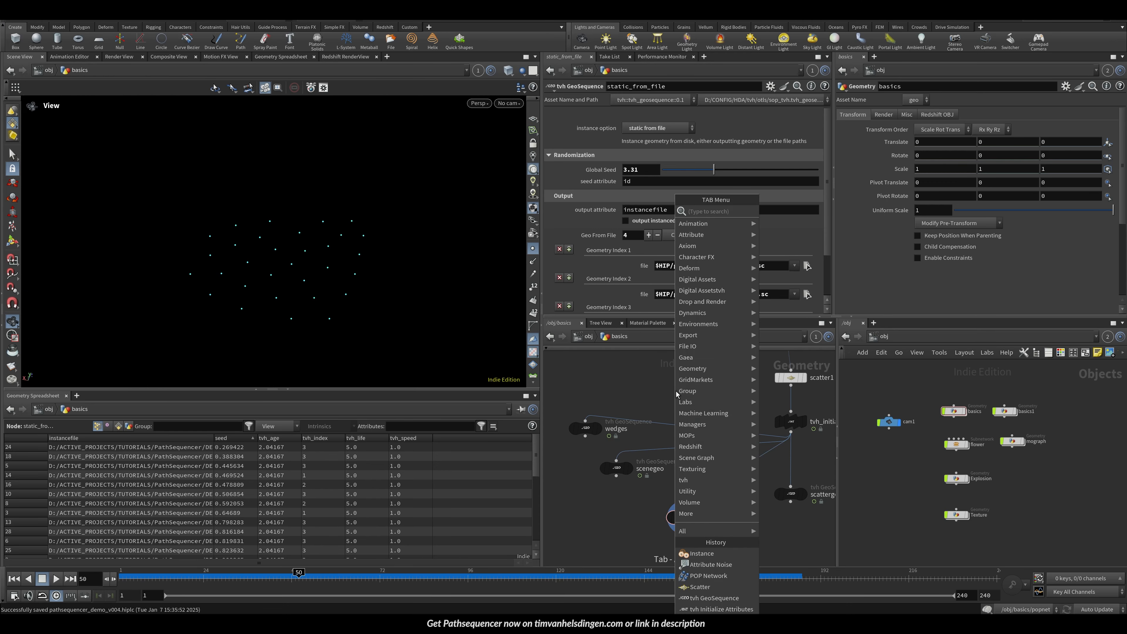
{"action": "type", "text": "tvh"}
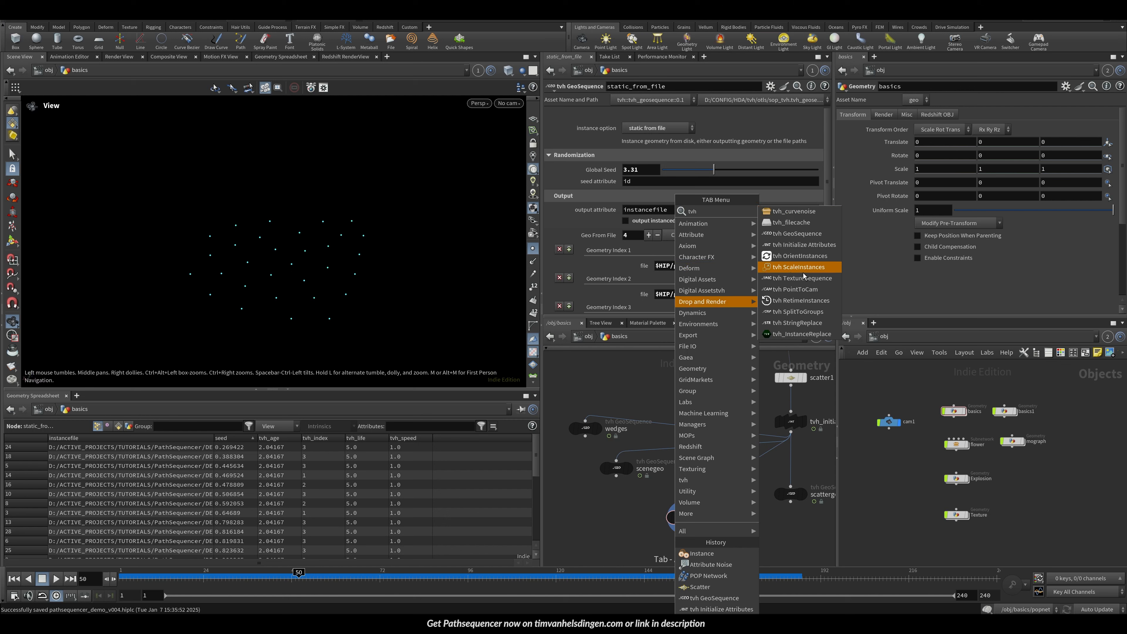
{"action": "left_click", "coordinate": [634, 372]}
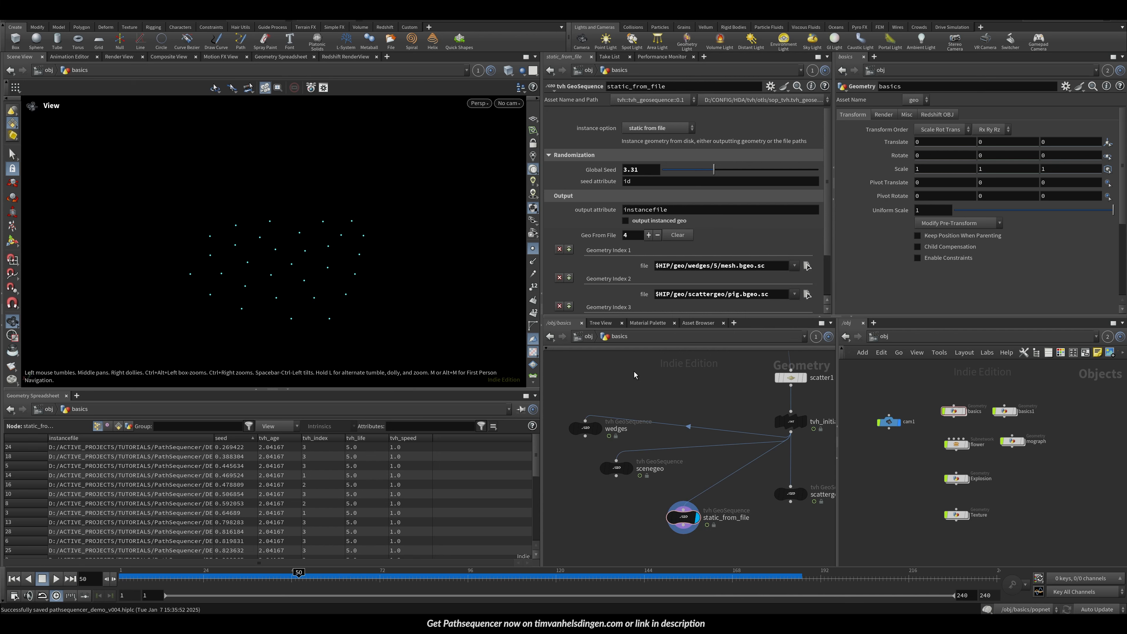
Step: Add an Attribute Randomize node to the basics network
{"action": "key", "text": "Tab"}
{"action": "type", "text": "arand"}
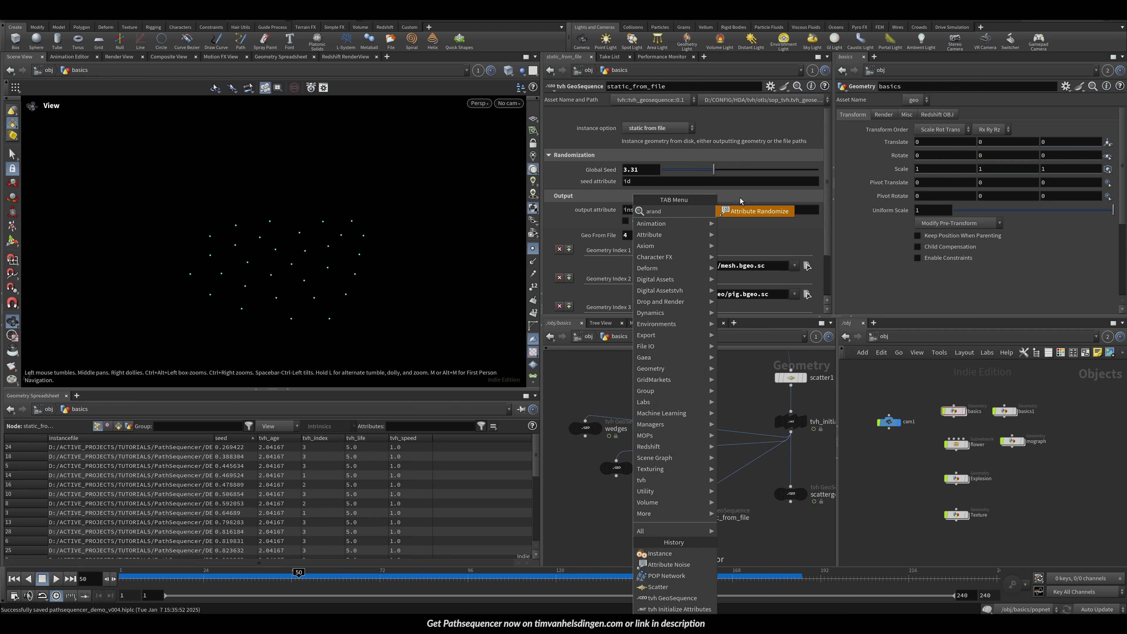
{"action": "key", "text": "Return"}
{"action": "left_click", "coordinate": [721, 390]}
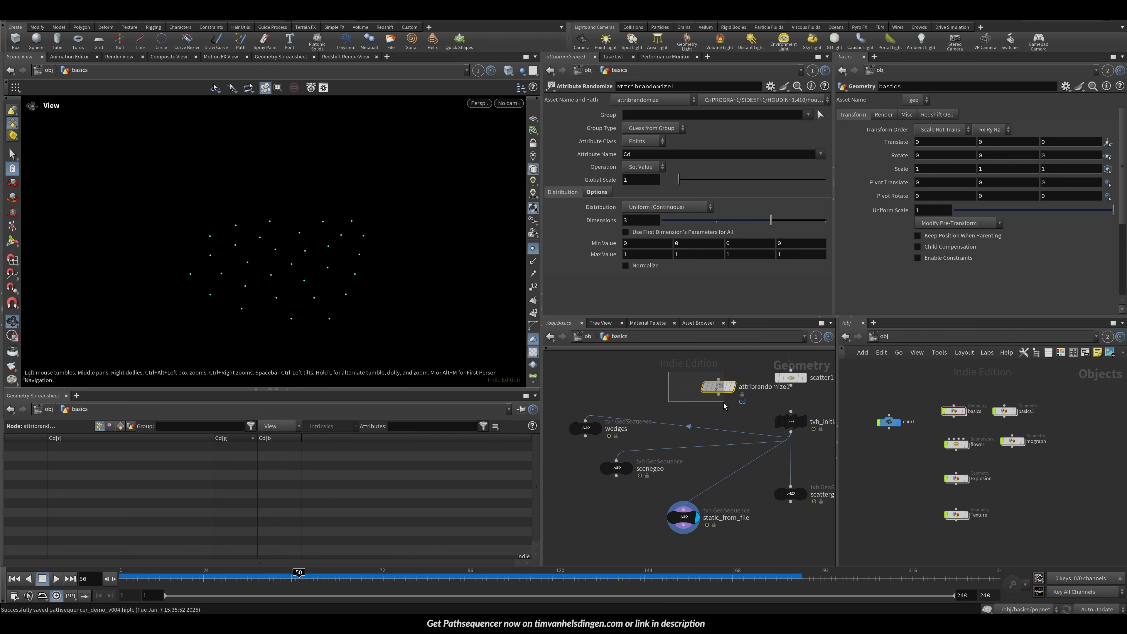
Step: Add a tvh_ScaleInstances node to the basics network
{"action": "key", "text": "Tab"}
{"action": "type", "text": "tvh"}
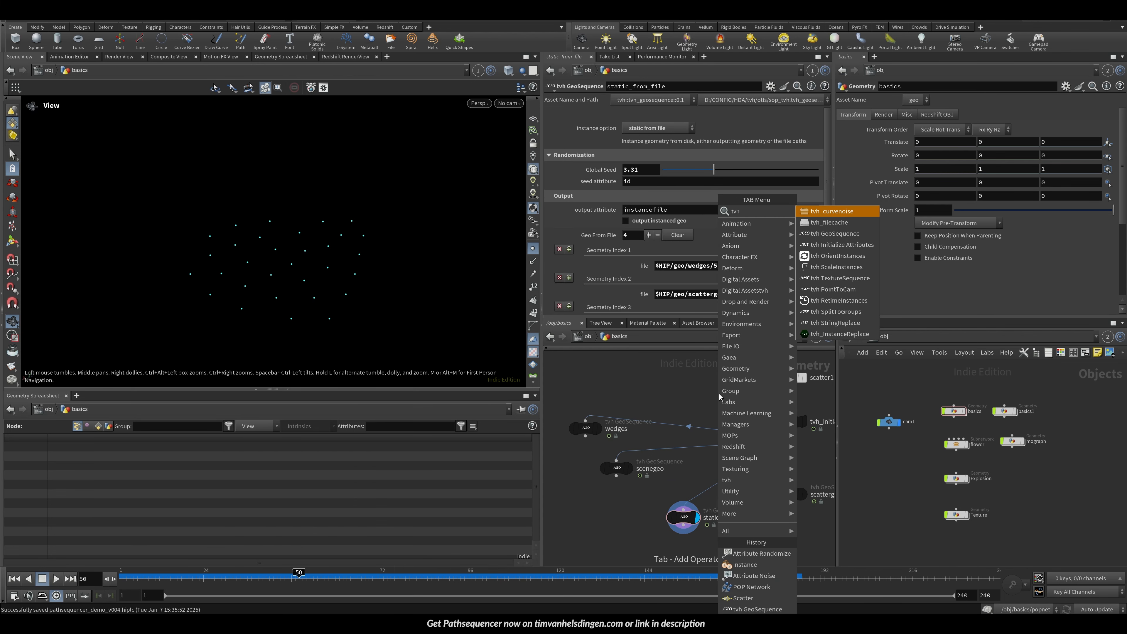
{"action": "type", "text": " sc"}
{"action": "key", "text": "Return"}
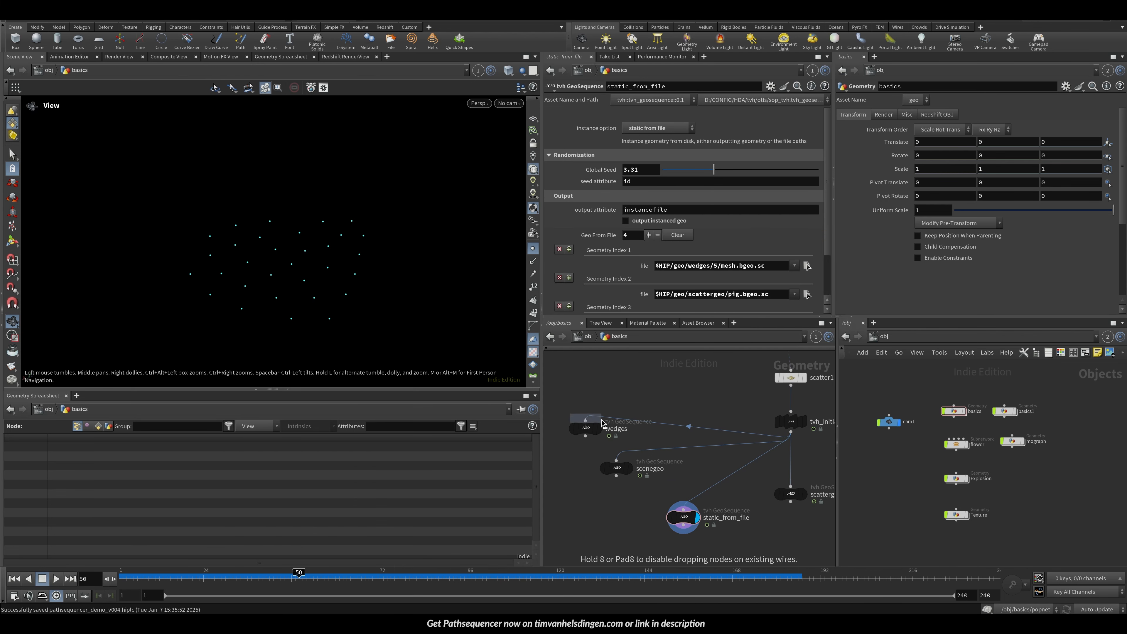
{"action": "left_click", "coordinate": [720, 394]}
{"action": "left_click_drag", "start_coordinate": [703, 382], "coordinate": [720, 394]}
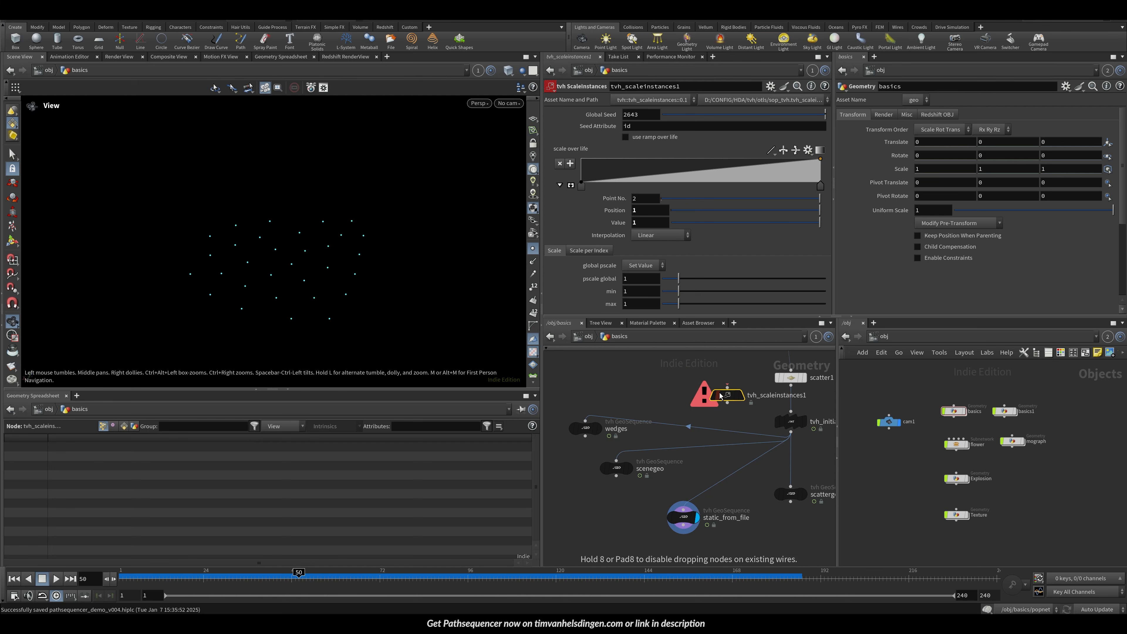
Step: Add a tvh_OrientInstances node to the basics network
{"action": "key", "text": "Tab"}
{"action": "type", "text": "tr"}
{"action": "key", "text": "BackSpace"}
{"action": "key", "text": "BackSpace"}
{"action": "type", "text": "tvh re"}
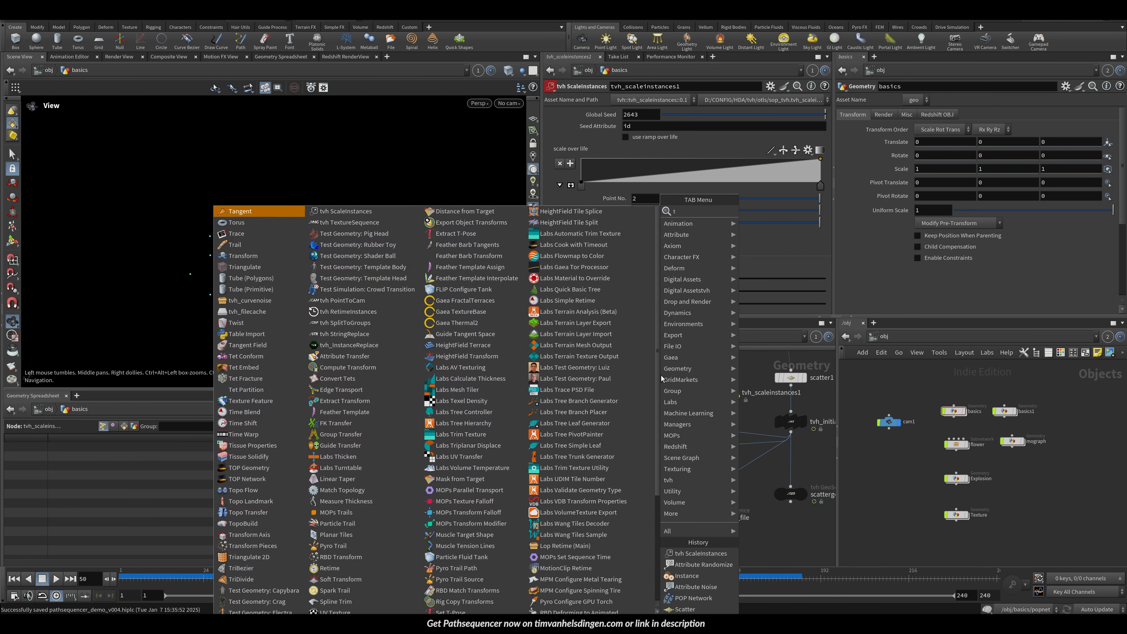
{"action": "key", "text": "Return"}
{"action": "left_click", "coordinate": [662, 375]}
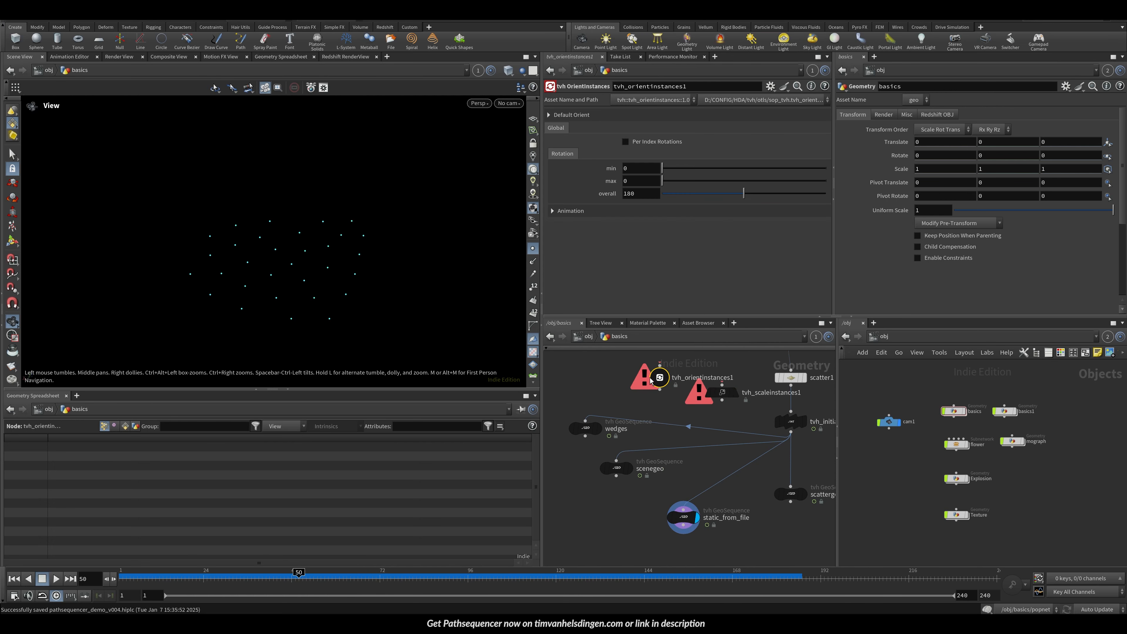
Step: Wire tvh_scaleinstances1 below static_from_file so it receives its output
{"action": "left_click_drag", "start_coordinate": [723, 392], "coordinate": [746, 457]}
{"action": "left_click_drag", "start_coordinate": [657, 450], "coordinate": [747, 464]}
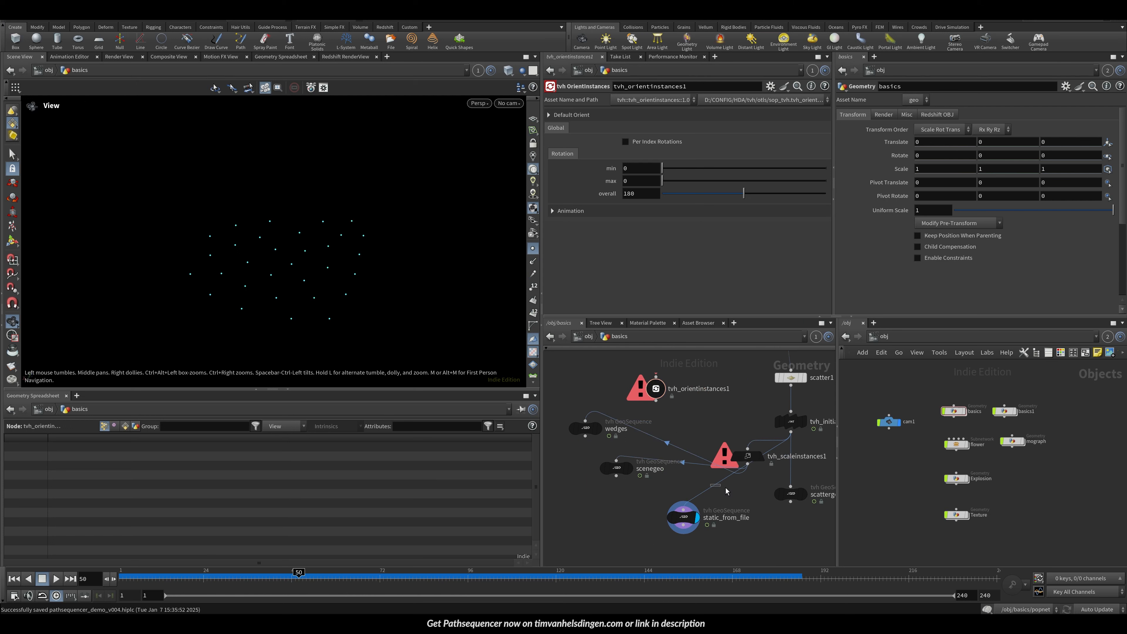
{"action": "left_click_drag", "start_coordinate": [712, 489], "coordinate": [748, 464]}
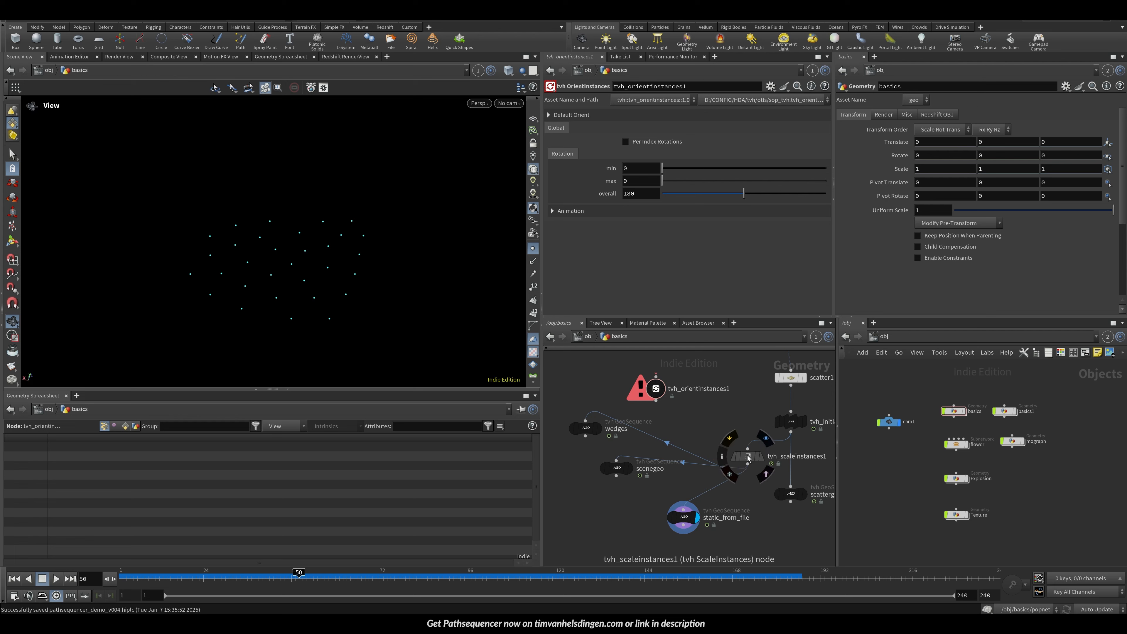
{"action": "left_click_drag", "start_coordinate": [684, 517], "coordinate": [691, 525]}
Step: Turn output instanced geo back on for static_from_file
{"action": "left_click", "coordinate": [749, 455]}
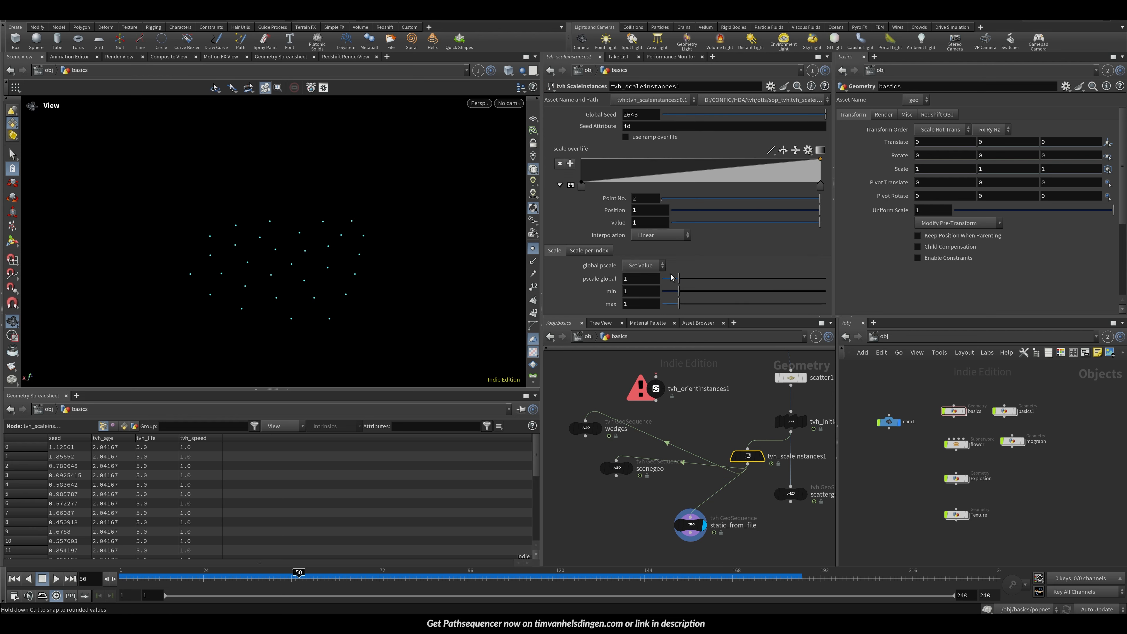
{"action": "left_click", "coordinate": [691, 517]}
{"action": "left_click", "coordinate": [626, 221]}
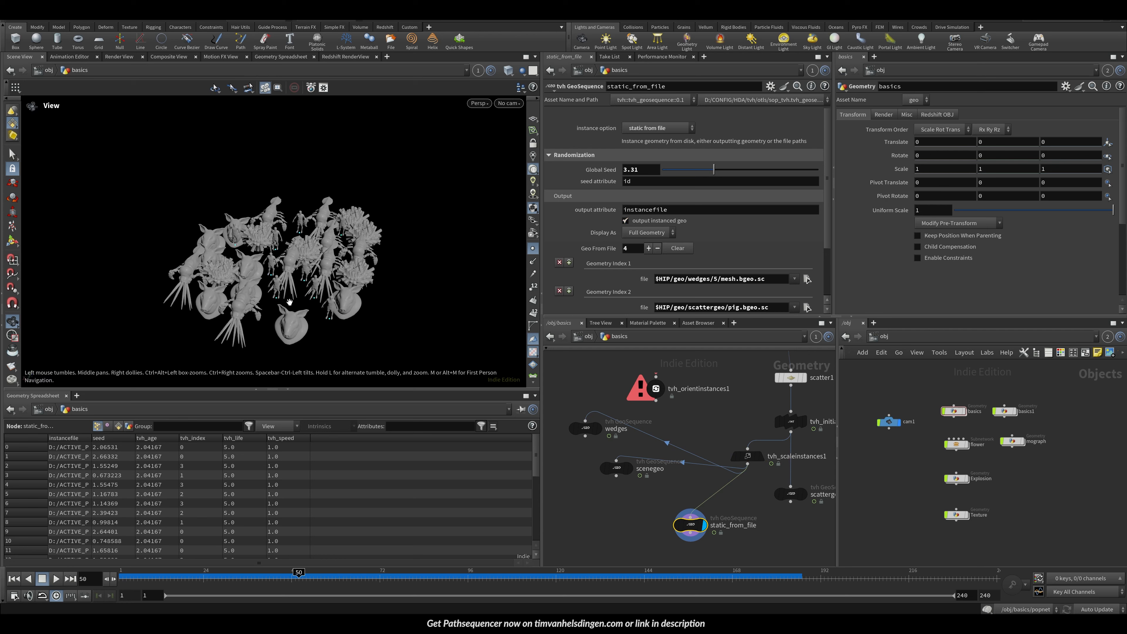
Step: Set tvh_scaleinstances1's global pscale to 0.68 with min 0.52 and max 1.29, enabling ramp over life
{"action": "left_click_drag", "start_coordinate": [747, 456], "coordinate": [710, 452]}
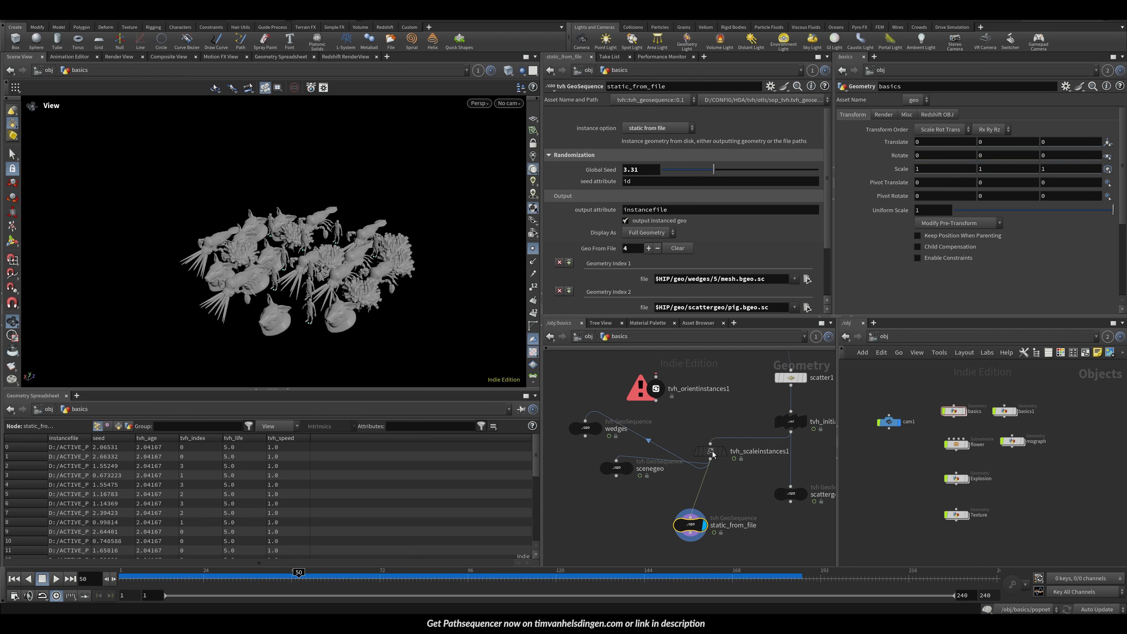
{"action": "mouse_move", "coordinate": [676, 294]}
{"action": "left_mouse_down"}
{"action": "mouse_move", "coordinate": [689, 307]}
{"action": "mouse_move", "coordinate": [674, 279]}
{"action": "mouse_move", "coordinate": [683, 304]}
{"action": "left_mouse_up"}
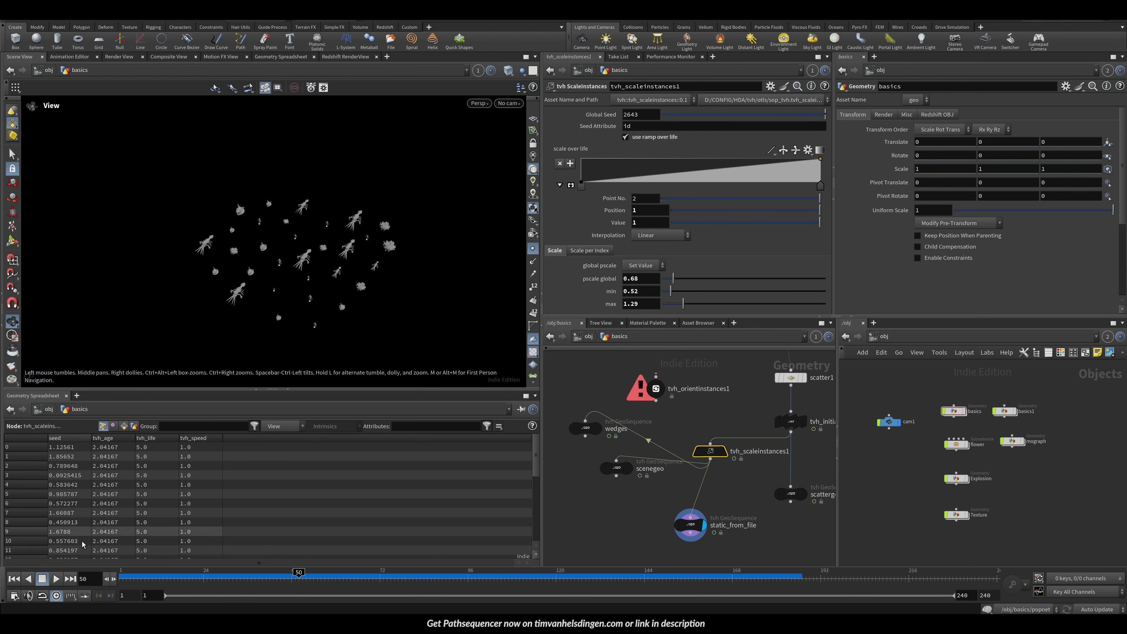
Step: Scrub the timeline and inspect the scaled instances and tvh_initialize_attributes1 values
{"action": "left_click_drag", "start_coordinate": [124, 577], "coordinate": [637, 577]}
{"action": "middle_click_drag", "start_coordinate": [697, 442], "coordinate": [632, 490]}
{"action": "left_click", "coordinate": [726, 469]}
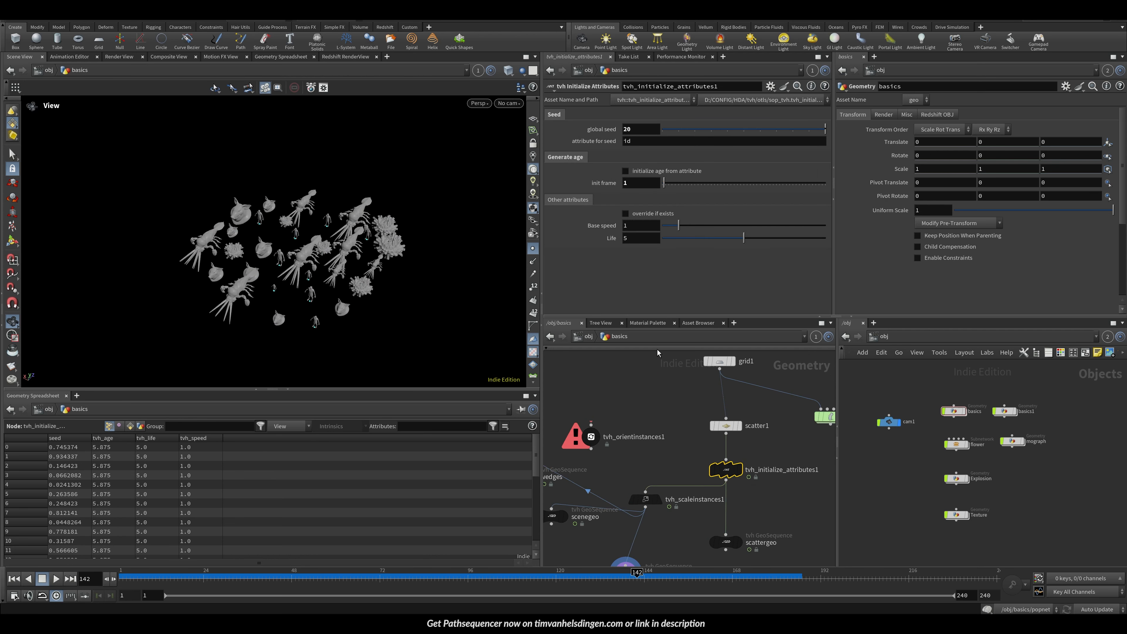
{"action": "left_click_drag", "start_coordinate": [127, 577], "coordinate": [696, 574]}
{"action": "middle_click_drag", "start_coordinate": [630, 480], "coordinate": [662, 395]}
{"action": "left_click", "coordinate": [658, 489]}
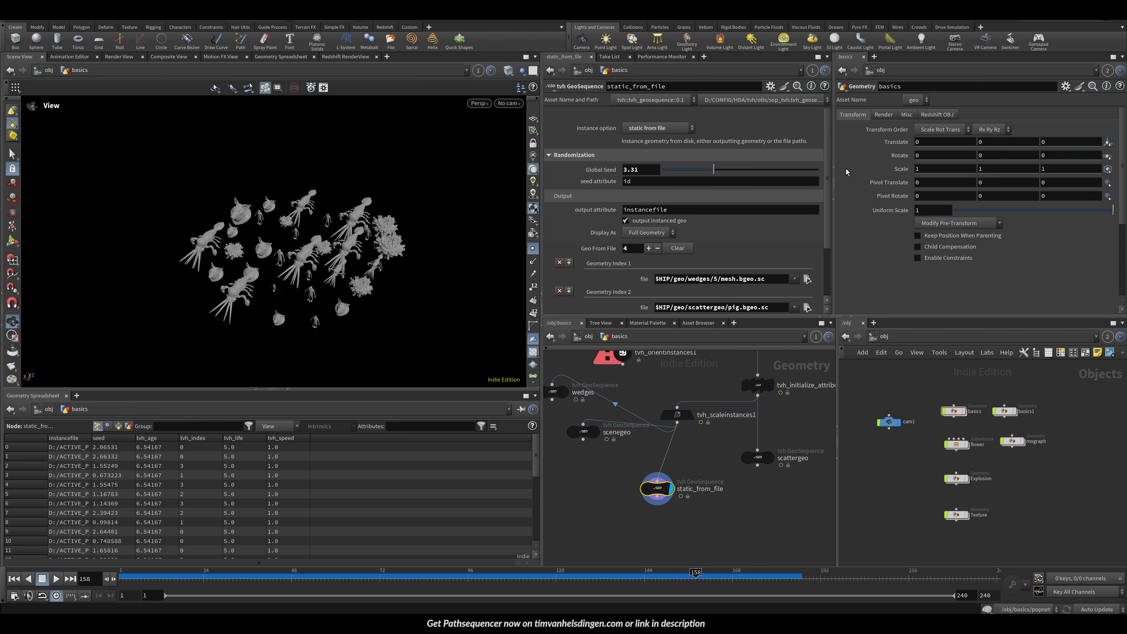
Step: Reshape tvh_scaleinstances1's scale over life ramp to peak early and drop to 0 at the end
{"action": "left_click_drag", "start_coordinate": [828, 187], "coordinate": [829, 207]}
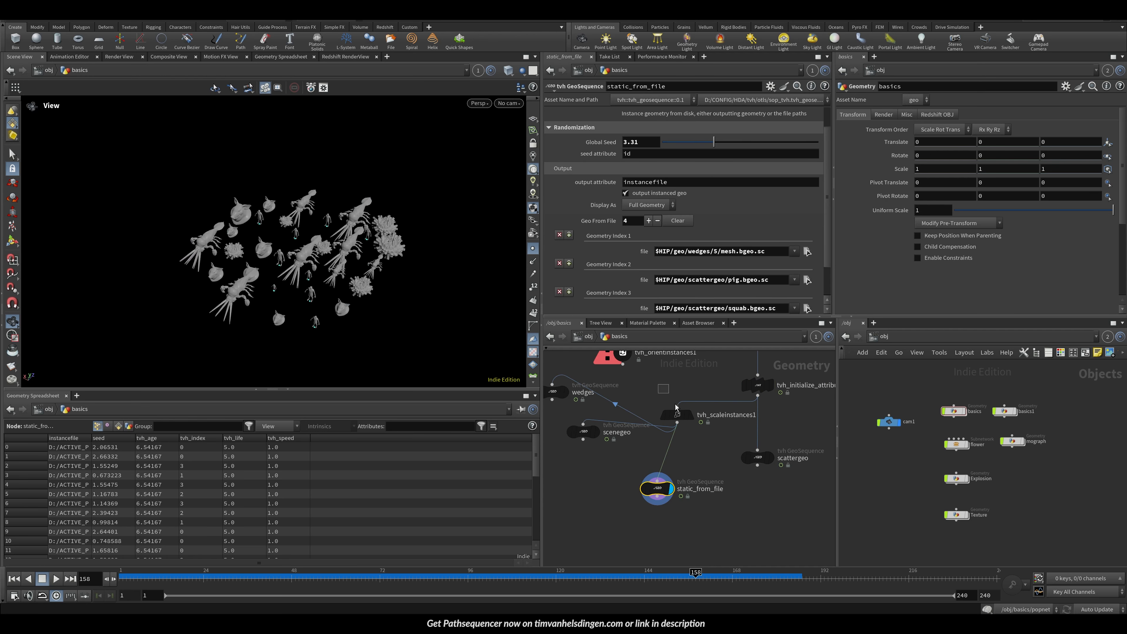
{"action": "left_click", "coordinate": [677, 415]}
{"action": "left_click", "coordinate": [617, 160]}
{"action": "left_click_drag", "start_coordinate": [822, 166], "coordinate": [820, 182]}
{"action": "left_click", "coordinate": [166, 576]}
{"action": "left_click_drag", "start_coordinate": [203, 578], "coordinate": [674, 577]}
Step: Turn off use ramp over life and set tvh_scaleinstances1's global seed to 4.86
{"action": "left_click", "coordinate": [626, 137]}
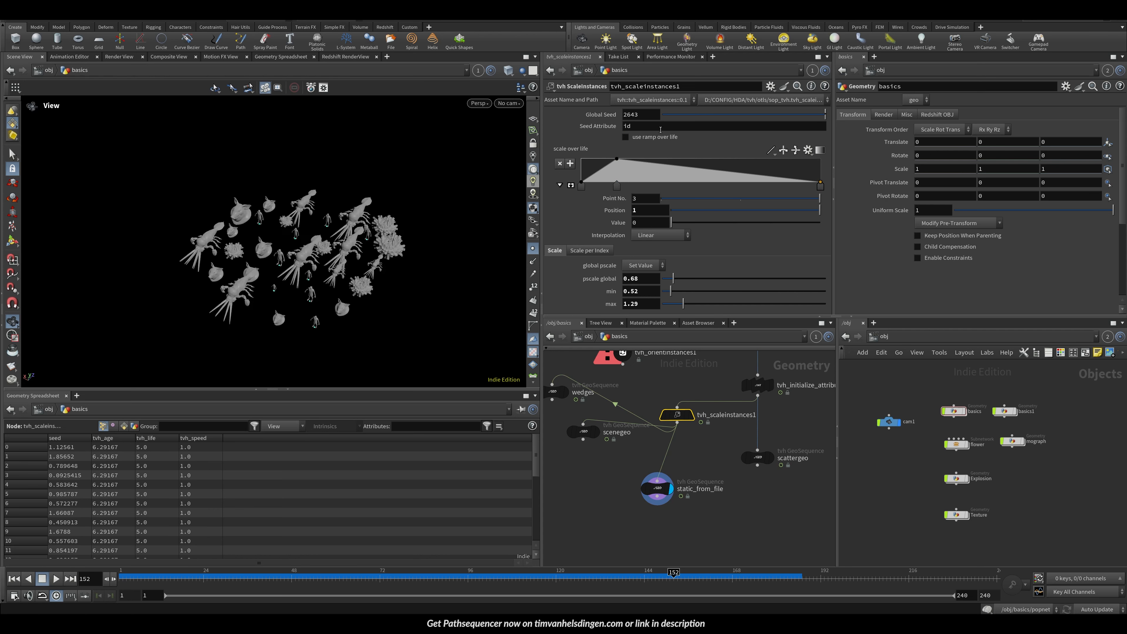
{"action": "left_click_drag", "start_coordinate": [731, 114], "coordinate": [739, 115]}
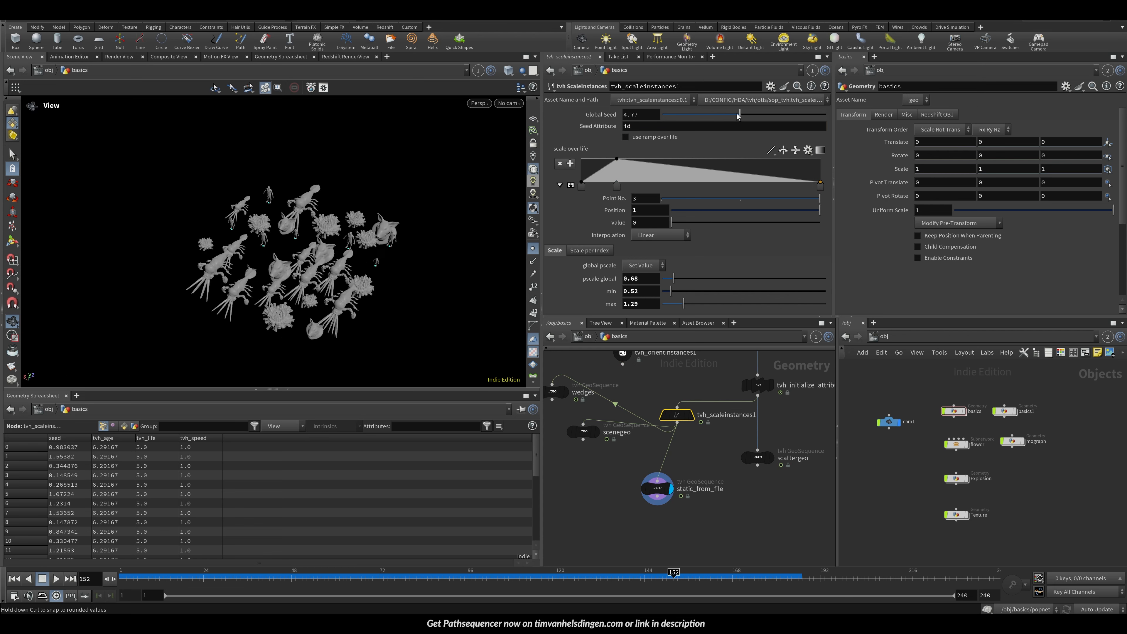
{"action": "key", "text": "ctrl+z"}
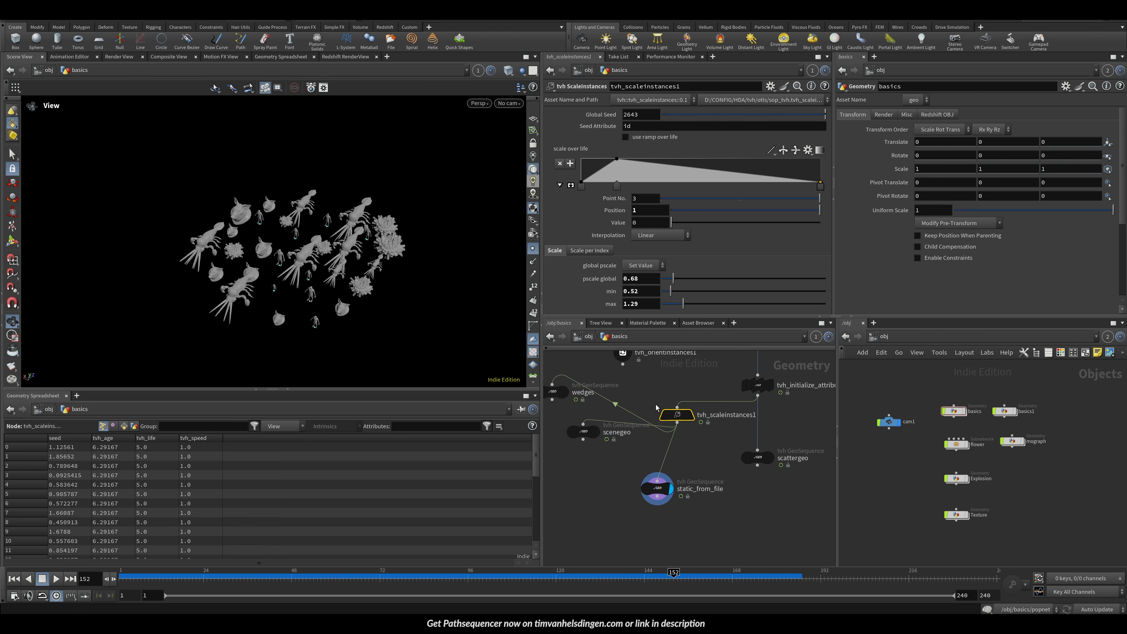
{"action": "left_click_drag", "start_coordinate": [321, 278], "coordinate": [336, 272]}
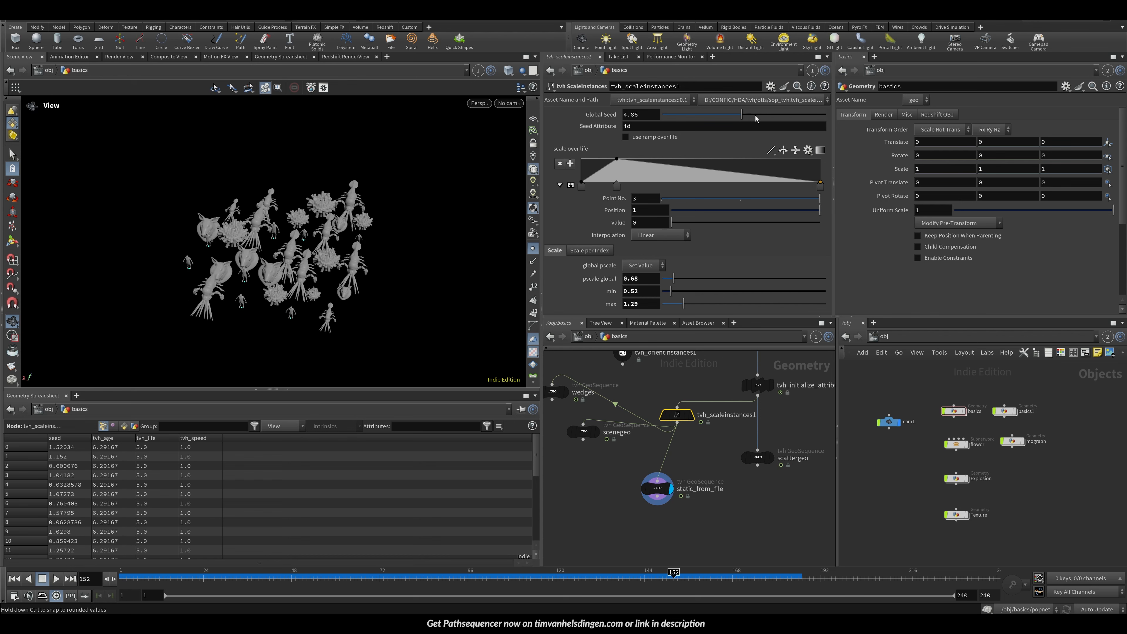
Step: Save the scene file
{"action": "key", "text": "ctrl+s"}
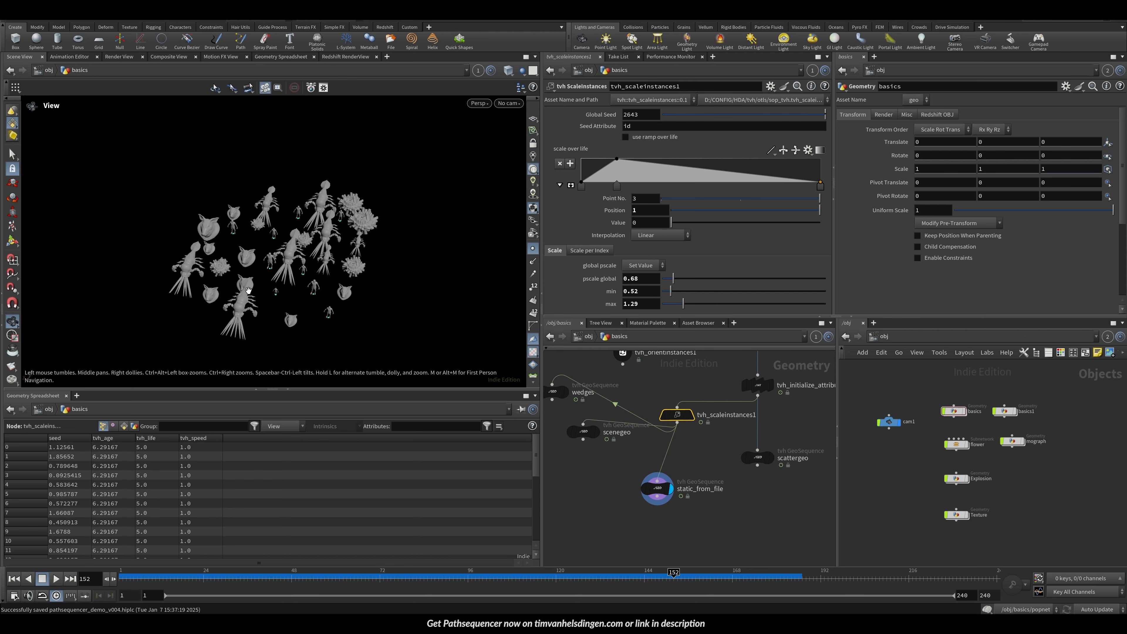
{"action": "left_click_drag", "start_coordinate": [171, 279], "coordinate": [176, 270]}
{"action": "right_click_drag", "start_coordinate": [176, 269], "coordinate": [306, 225]}
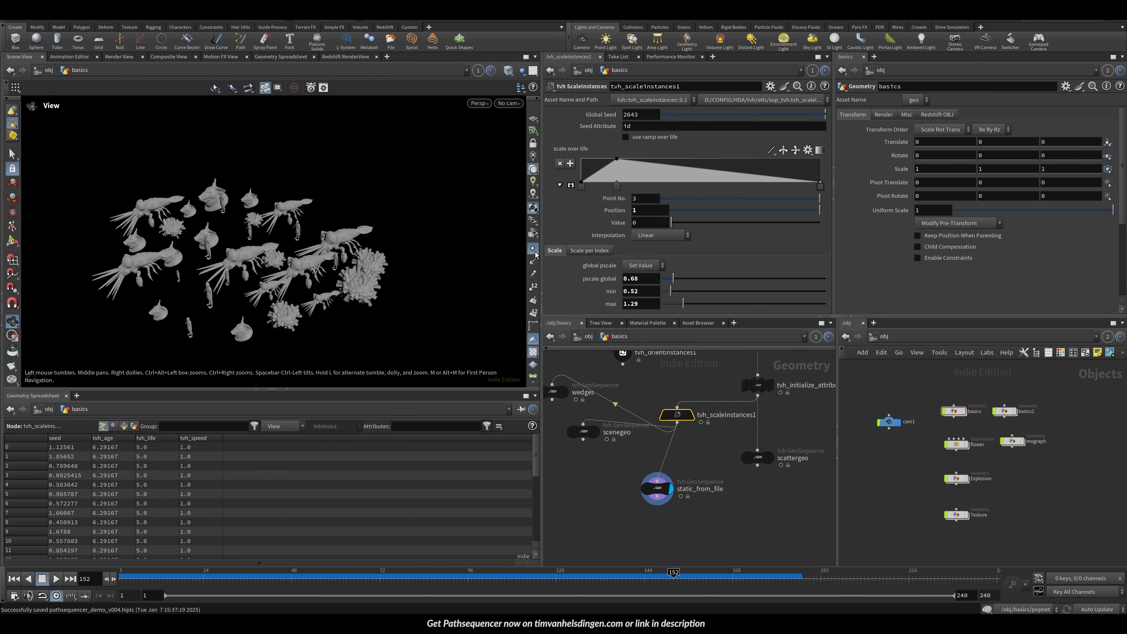
{"action": "left_click", "coordinate": [534, 249]}
{"action": "middle_click_drag", "start_coordinate": [173, 280], "coordinate": [244, 285]}
{"action": "right_click_drag", "start_coordinate": [244, 284], "coordinate": [274, 287]}
{"action": "left_click_drag", "start_coordinate": [274, 287], "coordinate": [306, 303]}
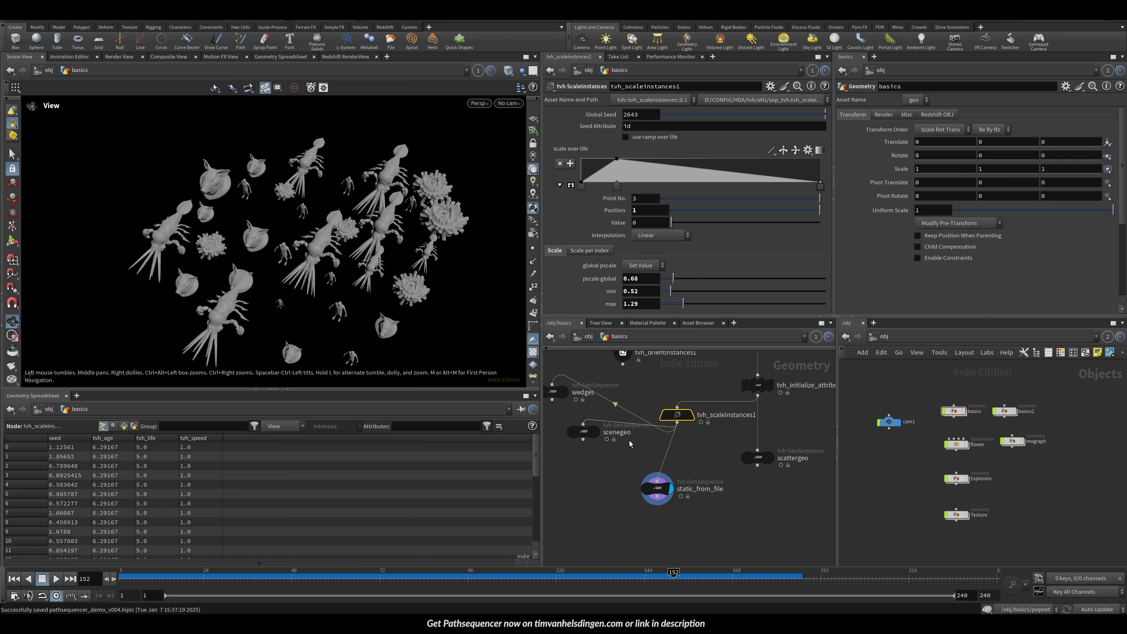
{"action": "left_click_drag", "start_coordinate": [613, 467], "coordinate": [657, 518]}
{"action": "left_click_drag", "start_coordinate": [654, 390], "coordinate": [670, 419]}
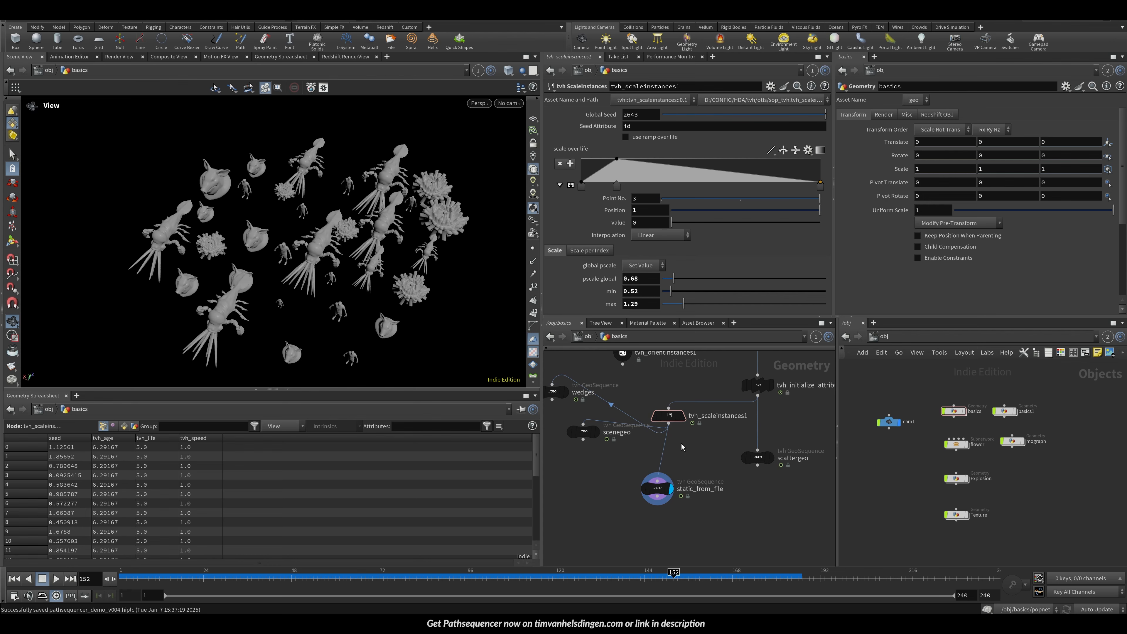
Step: Try randomizing pscale up to 1.5 with an Attribute Randomize node after a bypassed tvh_scaleinstances1, then delete that node
{"action": "key", "text": "Tab"}
{"action": "type", "text": "ara"}
{"action": "key", "text": "Return"}
{"action": "left_click", "coordinate": [705, 453]}
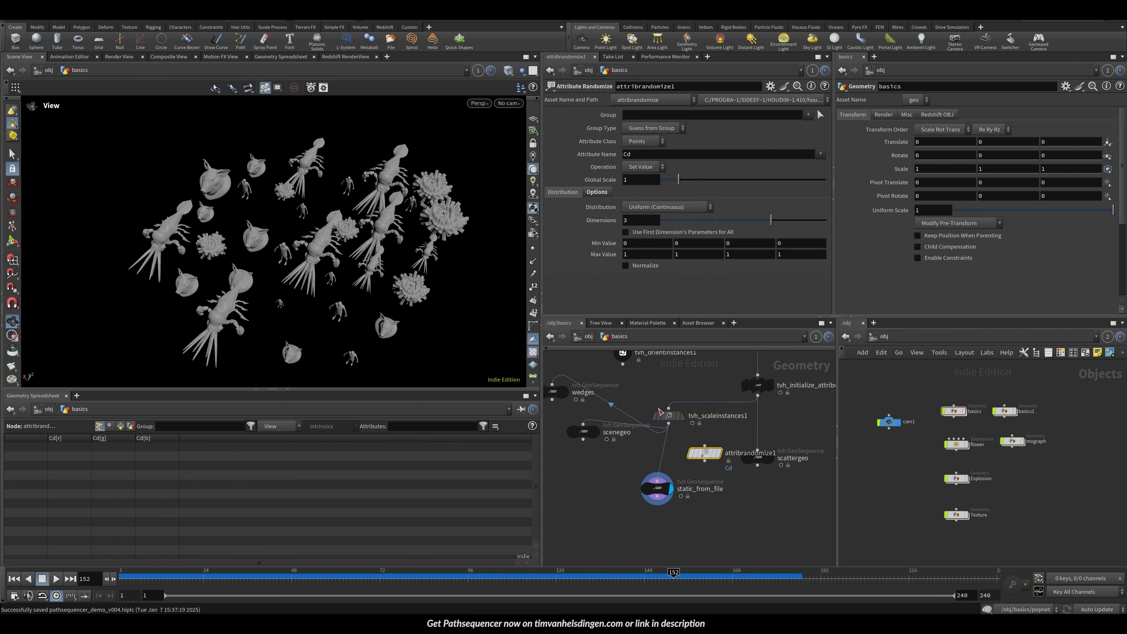
{"action": "left_click", "coordinate": [651, 398]}
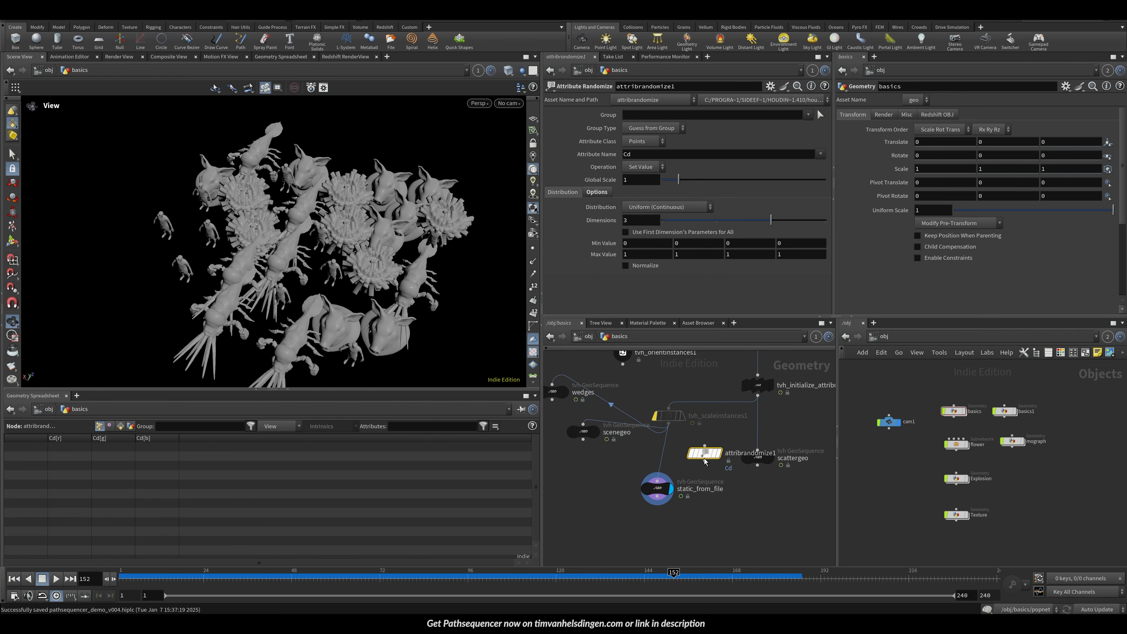
{"action": "left_click_drag", "start_coordinate": [705, 453], "coordinate": [668, 457]}
{"action": "left_click_drag", "start_coordinate": [654, 156], "coordinate": [559, 155]}
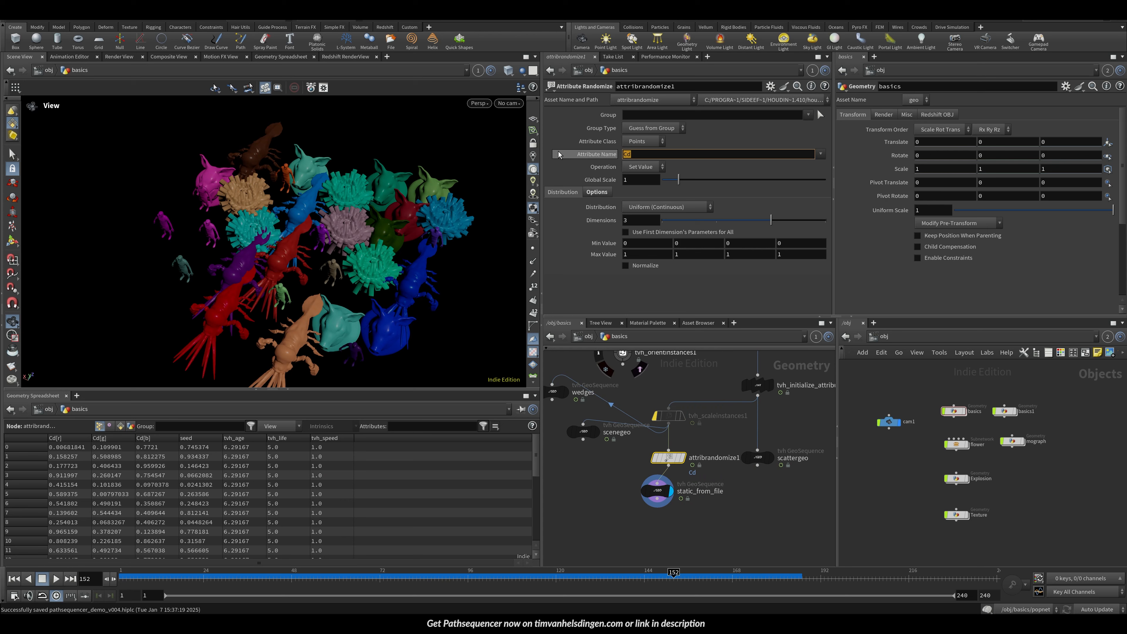
{"action": "type", "text": "pscale"}
{"action": "key", "text": "Return"}
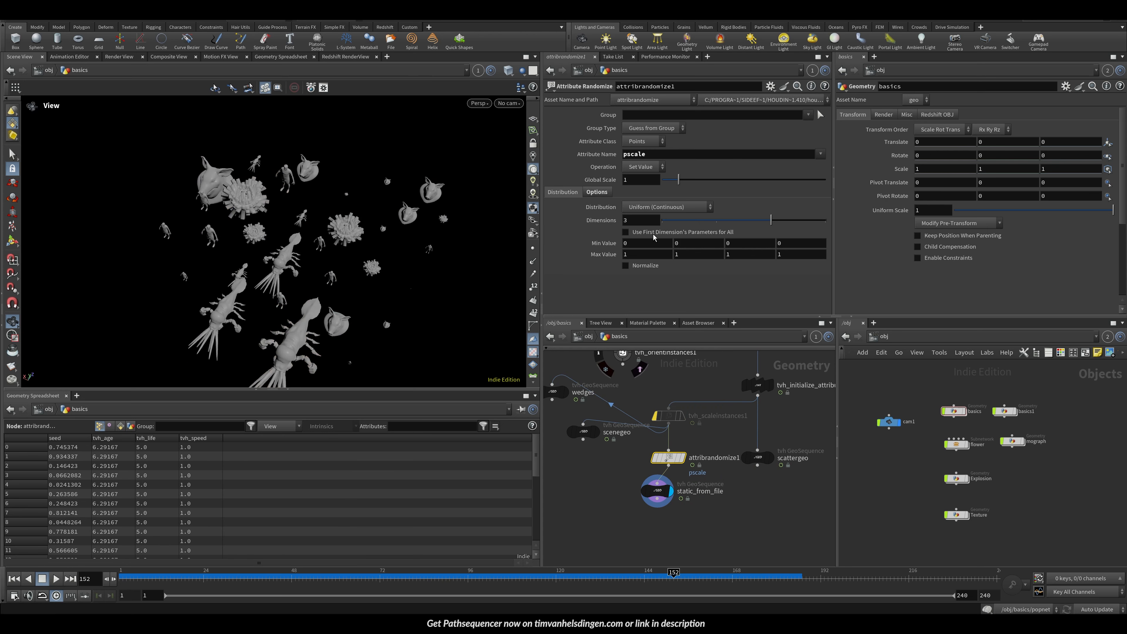
{"action": "left_click", "coordinate": [672, 221]}
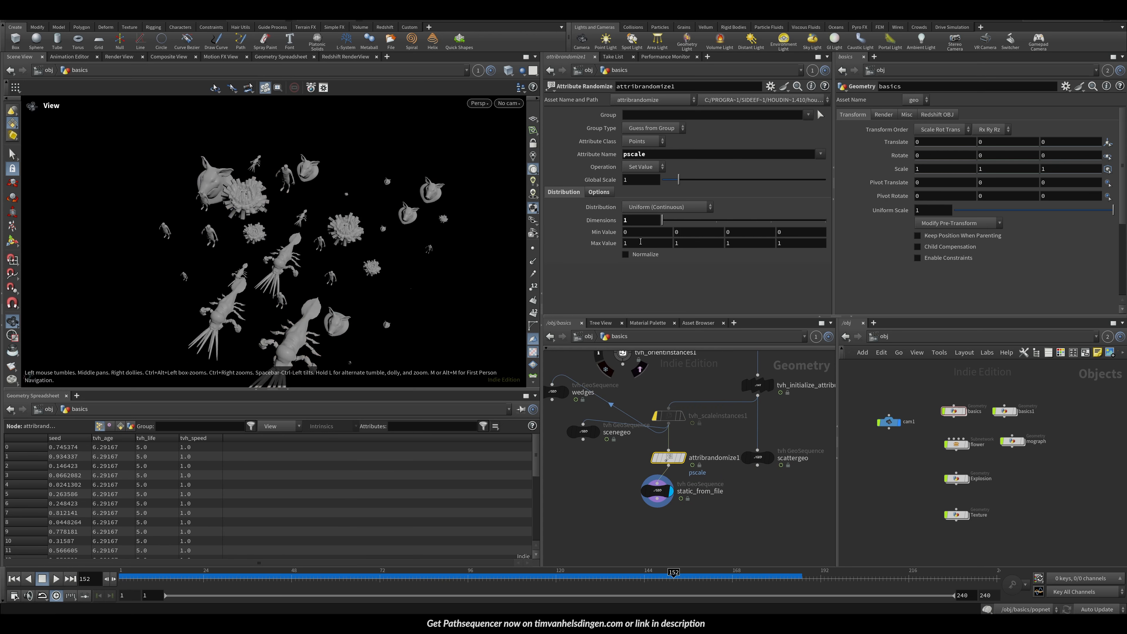
{"action": "middle_click_drag", "start_coordinate": [643, 243], "coordinate": [675, 242]}
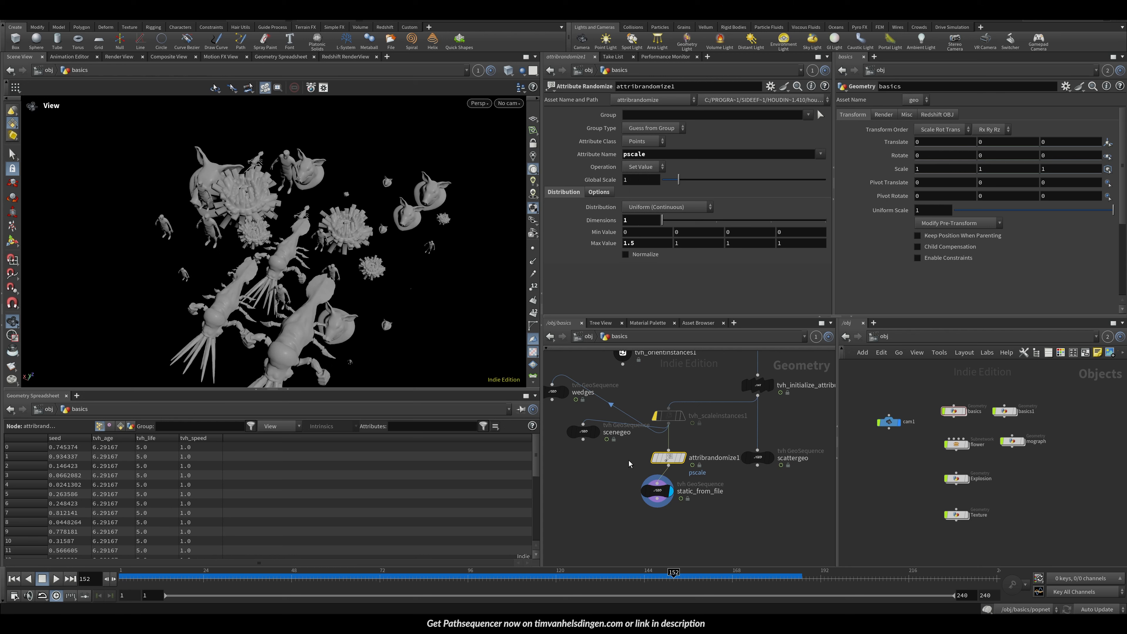
{"action": "key", "text": "Delete"}
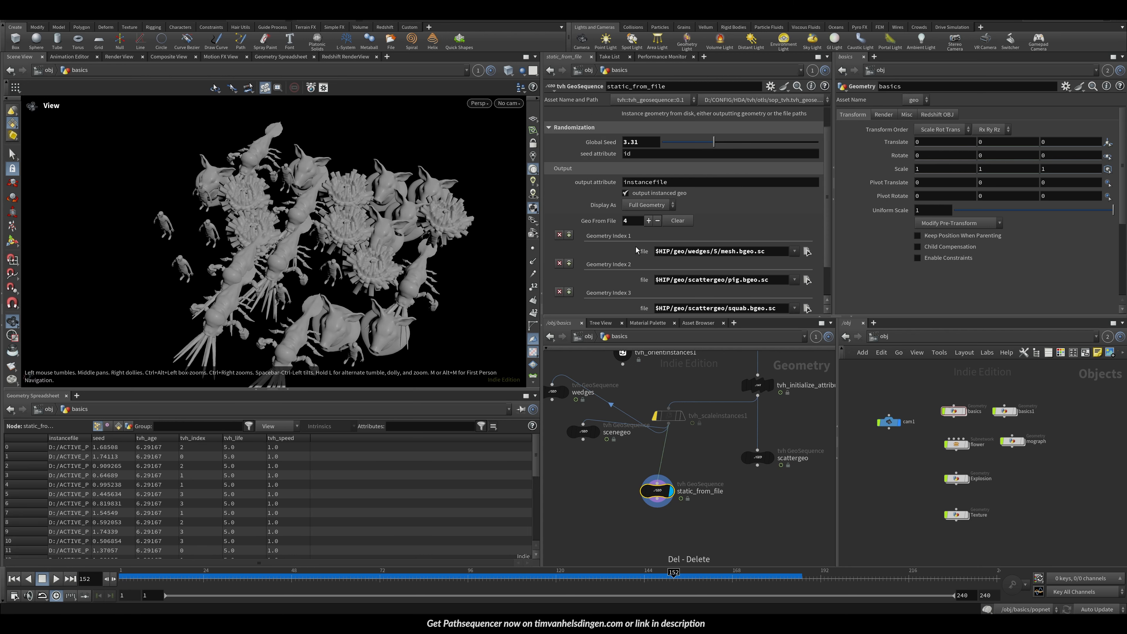
Step: Re-enable tvh_scaleinstances1 and reposition the static_from_file node beneath it
{"action": "left_click", "coordinate": [654, 416]}
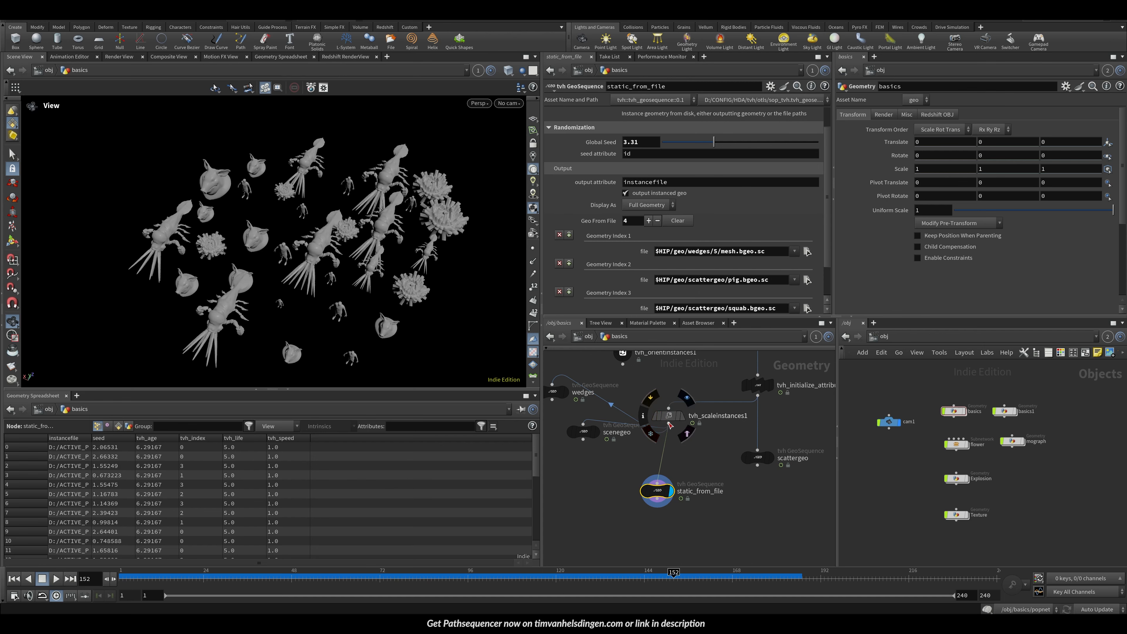
{"action": "left_click", "coordinate": [669, 415]}
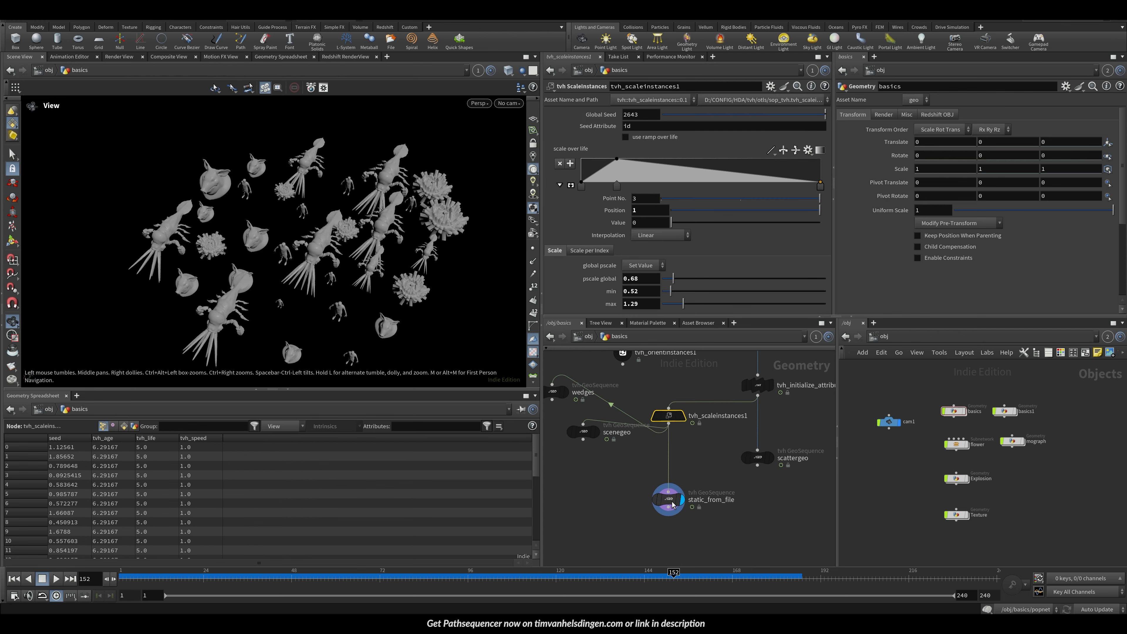
{"action": "left_click_drag", "start_coordinate": [660, 496], "coordinate": [671, 489]}
{"action": "left_click", "coordinate": [671, 489]}
{"action": "middle_click_drag", "start_coordinate": [276, 267], "coordinate": [208, 227]}
{"action": "right_click_drag", "start_coordinate": [209, 227], "coordinate": [245, 269]}
{"action": "left_click_drag", "start_coordinate": [245, 270], "coordinate": [230, 254]}
{"action": "middle_click_drag", "start_coordinate": [230, 254], "coordinate": [284, 249]}
{"action": "right_click_drag", "start_coordinate": [284, 250], "coordinate": [271, 234]}
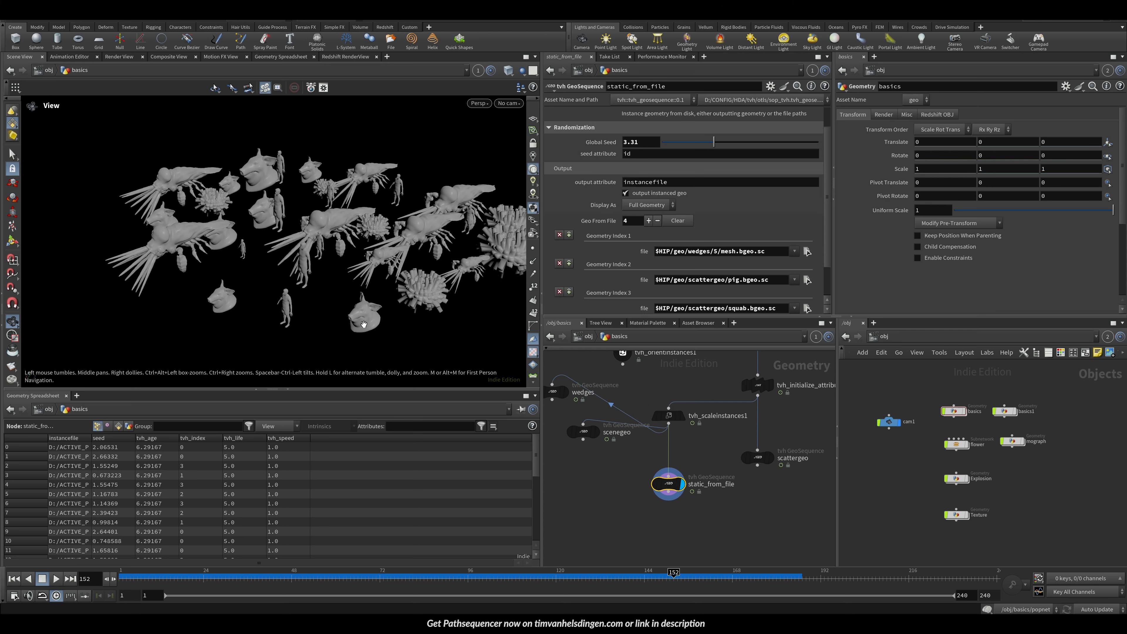
Step: Select an instance in the viewport and try lowering tvh_scaleinstances1's global pscale to 0.54, undoing the change
{"action": "key", "text": "s"}
{"action": "left_click", "coordinate": [369, 321]}
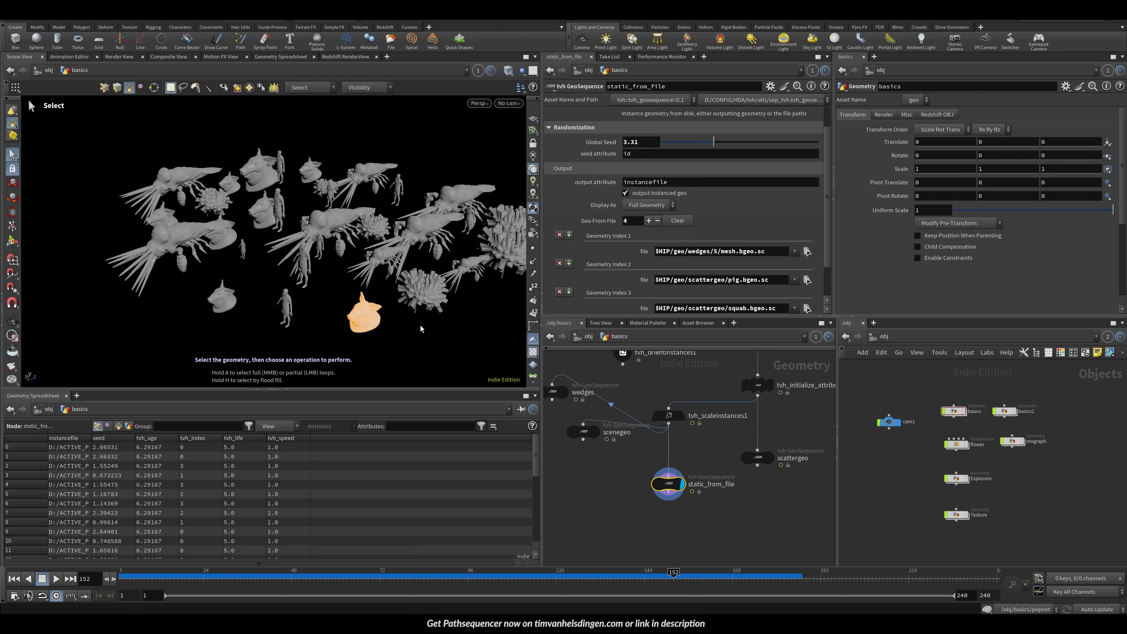
{"action": "left_click", "coordinate": [669, 415]}
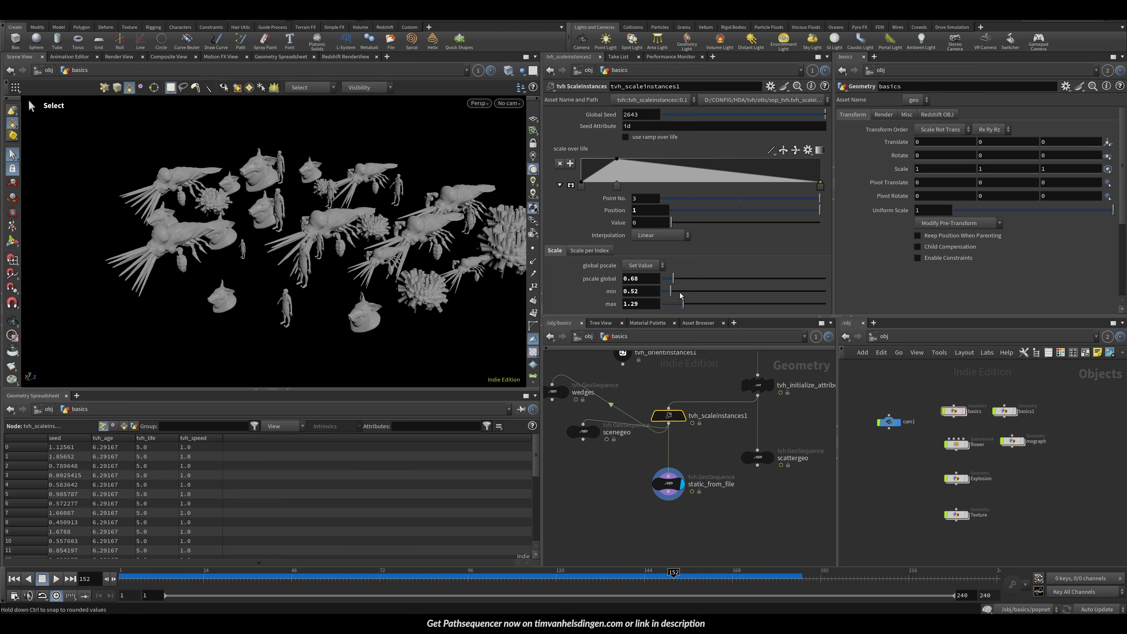
{"action": "mouse_move", "coordinate": [671, 291]}
{"action": "left_mouse_down"}
{"action": "mouse_move", "coordinate": [668, 279]}
{"action": "mouse_move", "coordinate": [681, 277]}
{"action": "left_mouse_up"}
{"action": "key", "text": "ctrl+z"}
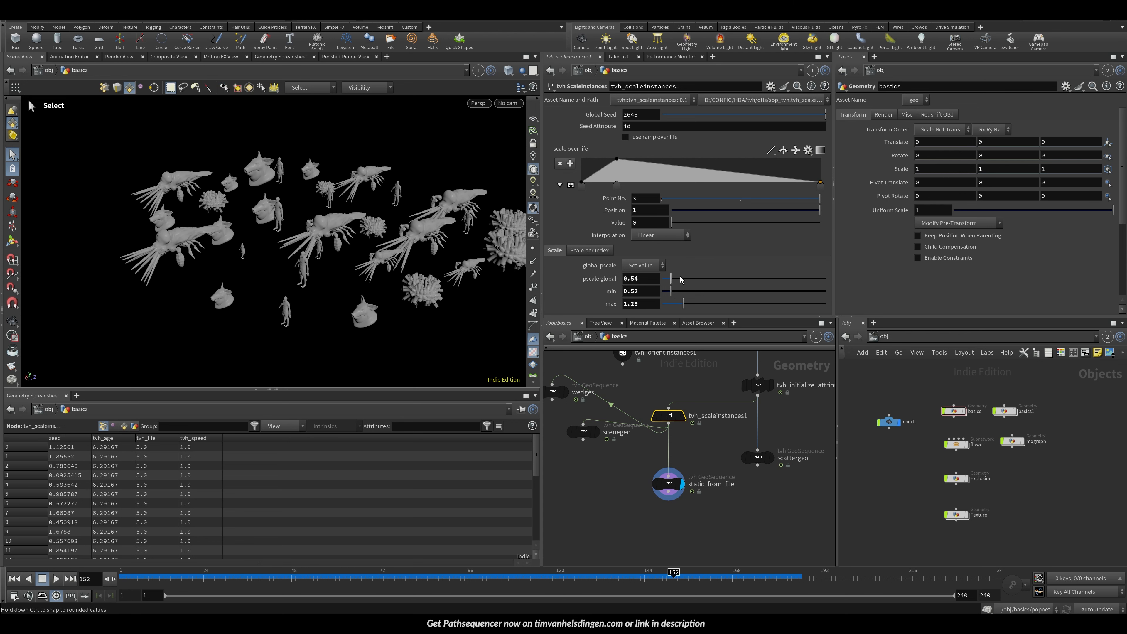
{"action": "key", "text": "ctrl+z"}
Step: Move the static_from_file node lower in the network and clear the viewport selection
{"action": "left_click_drag", "start_coordinate": [333, 289], "coordinate": [344, 317], "text": "alt"}
{"action": "left_click_drag", "start_coordinate": [667, 484], "coordinate": [668, 510]}
{"action": "left_click_drag", "start_coordinate": [701, 473], "coordinate": [707, 473]}
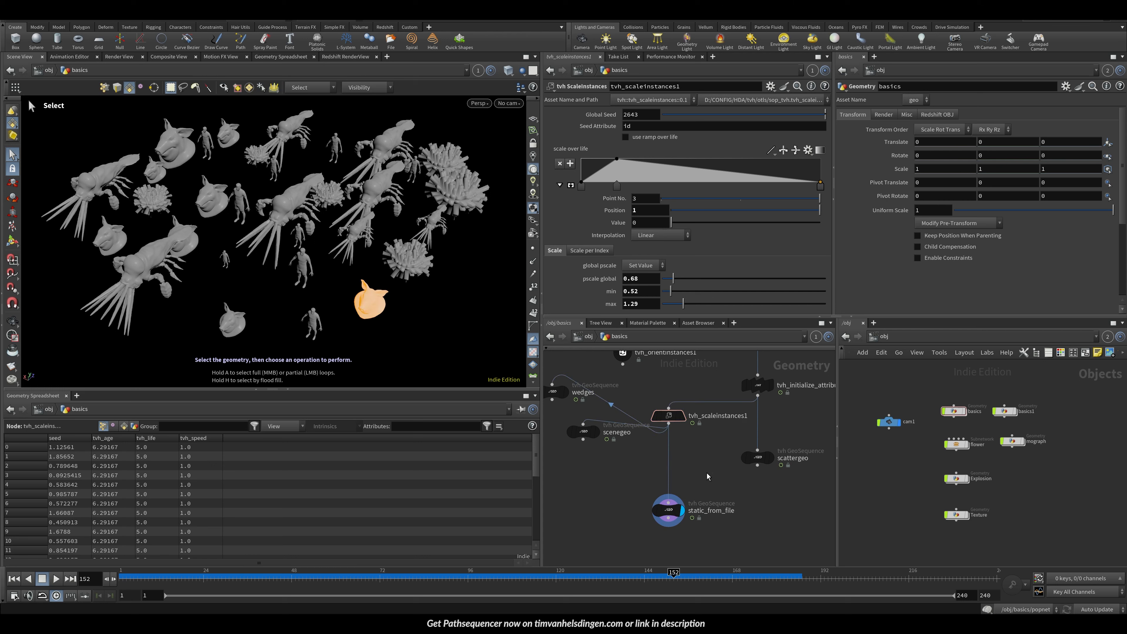
{"action": "left_click", "coordinate": [378, 325]}
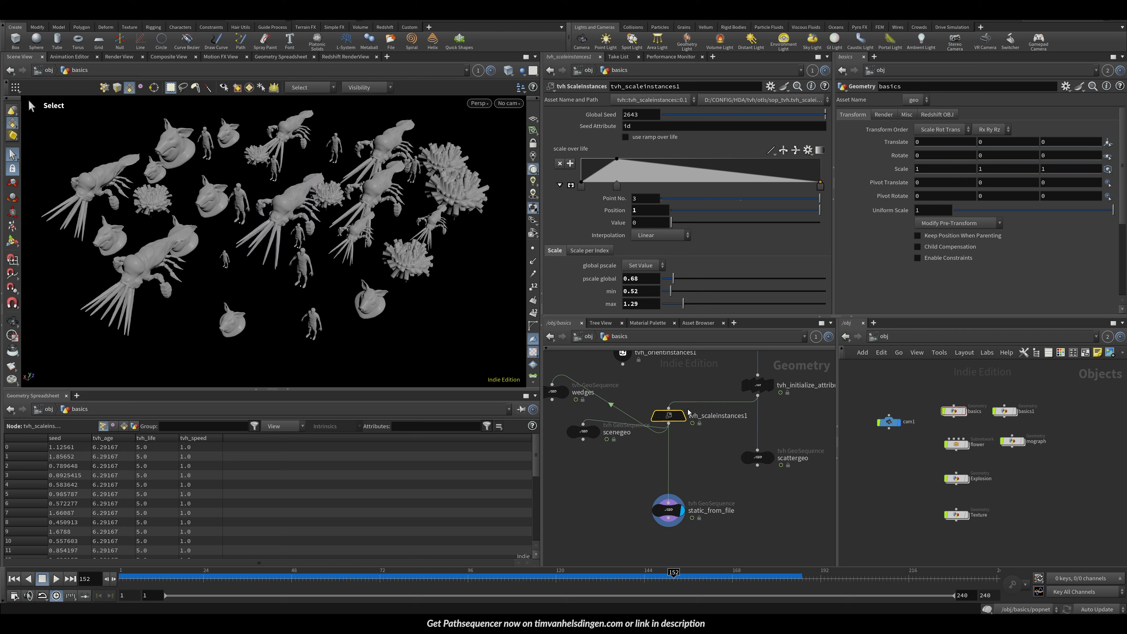
{"action": "key", "text": "Escape"}
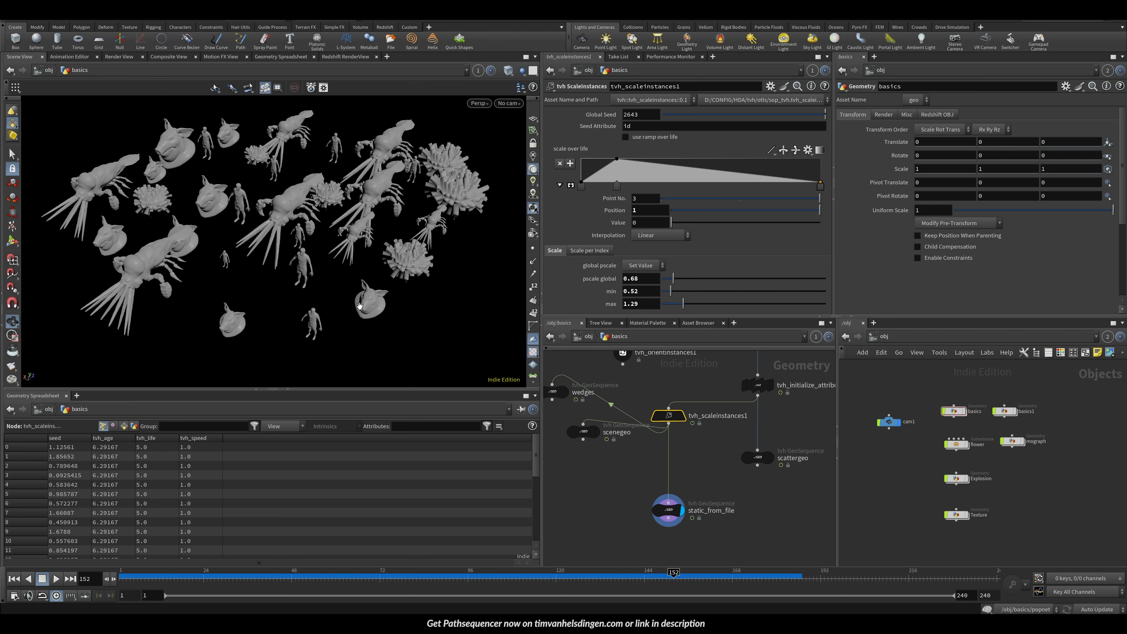
Step: Isolate a single instance from static_from_file with a Blast node set to delete non-selected primitives
{"action": "key", "text": "s"}
{"action": "left_click", "coordinate": [664, 510]}
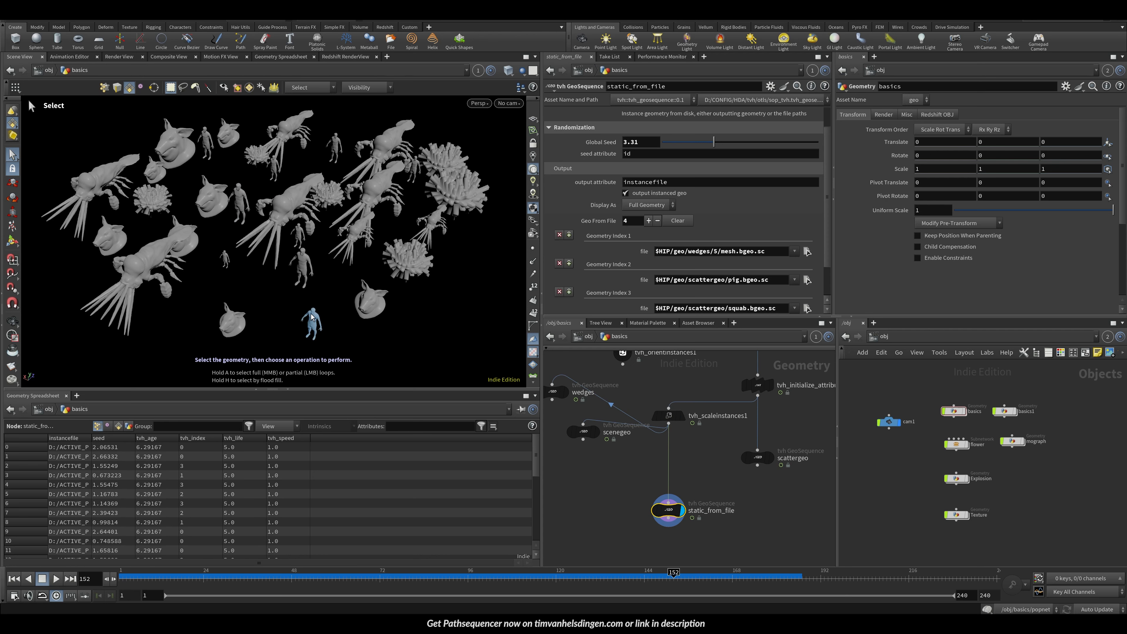
{"action": "left_click", "coordinate": [371, 303]}
{"action": "key", "text": "Delete"}
{"action": "left_click", "coordinate": [655, 510]}
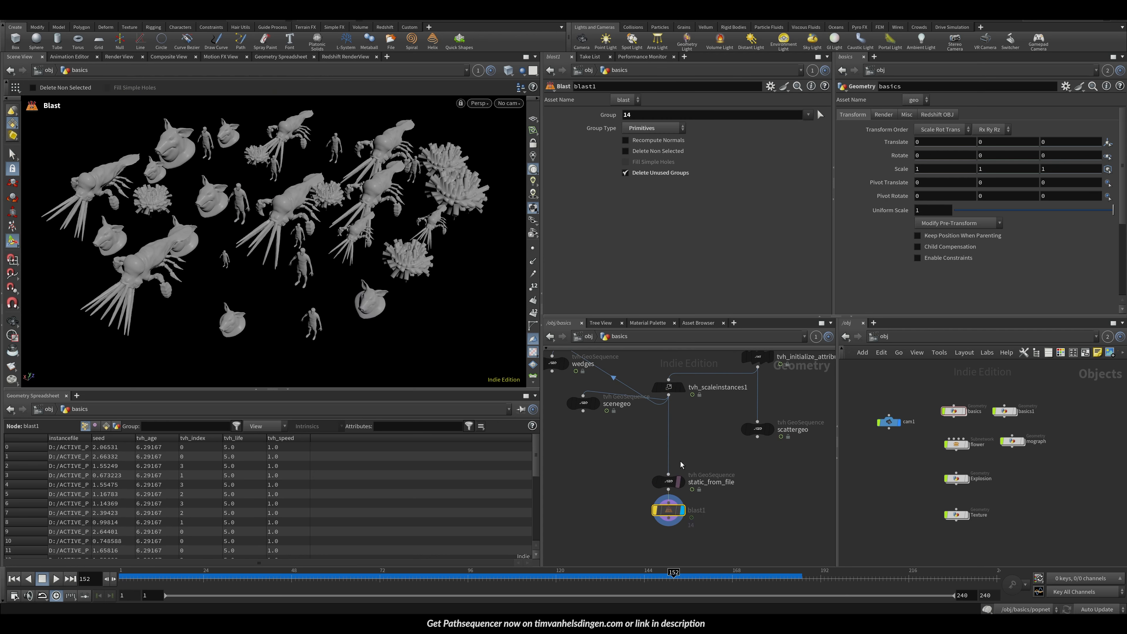
{"action": "left_click", "coordinate": [656, 511]}
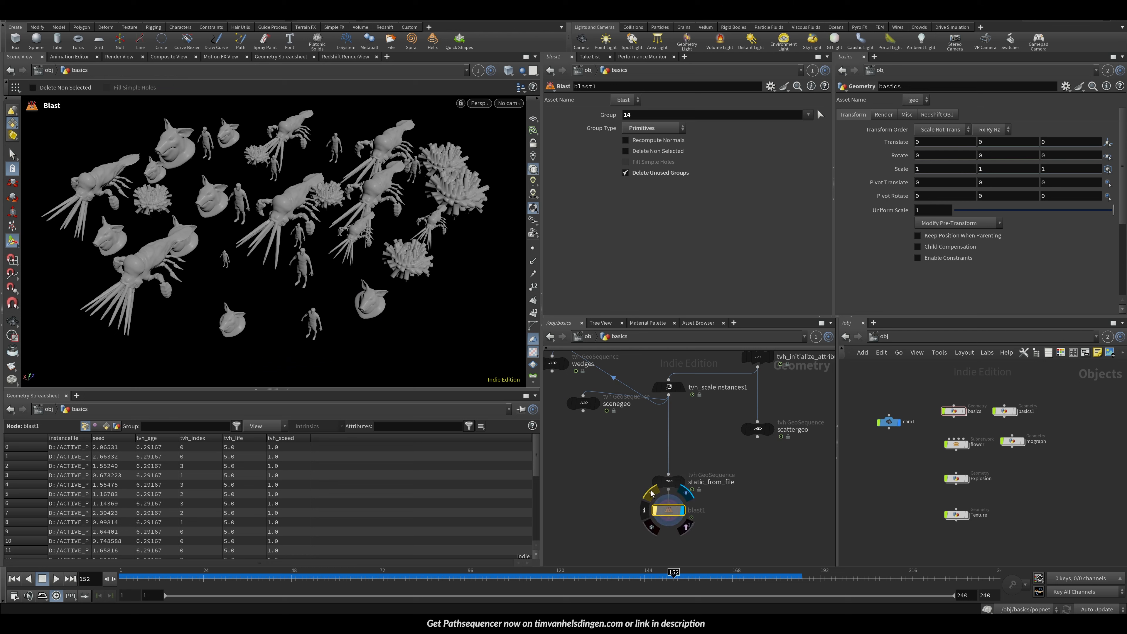
{"action": "left_click", "coordinate": [653, 151]}
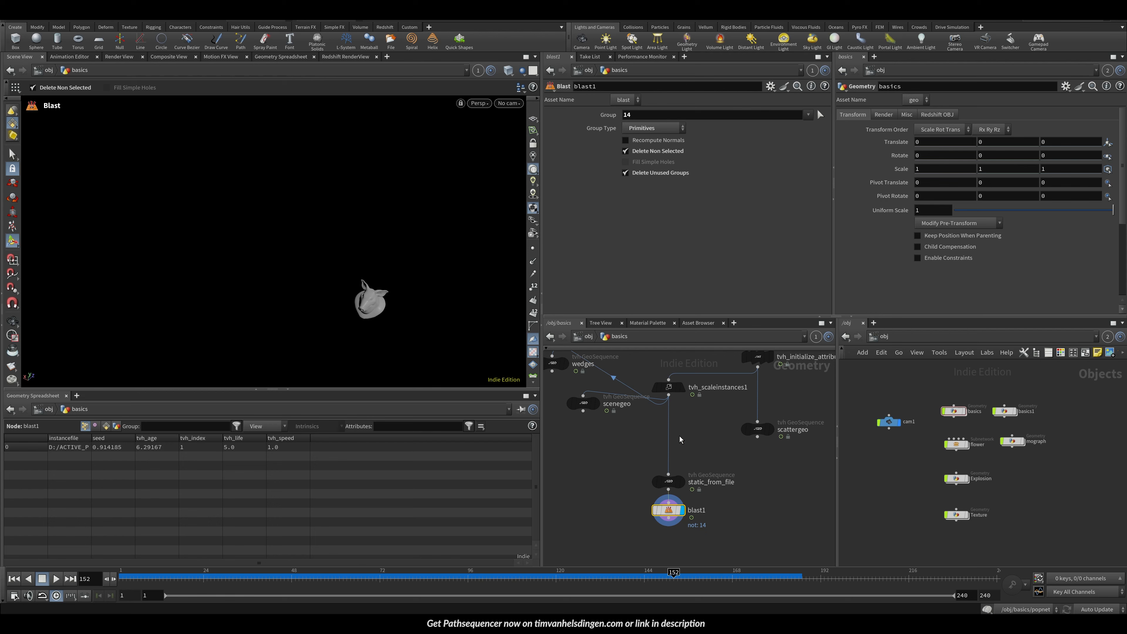
Step: Compare the static_from_file, blast1 and tvh_scaleinstances1 outputs and inspect the Scale per Index tab
{"action": "left_click", "coordinate": [669, 482]}
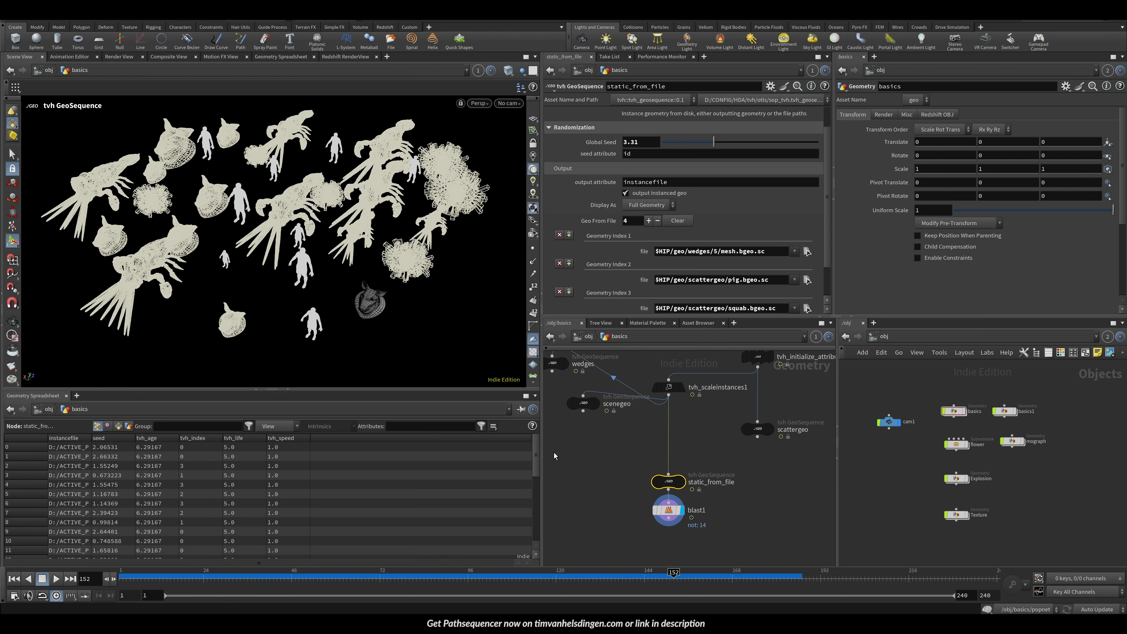
{"action": "left_click", "coordinate": [668, 510]}
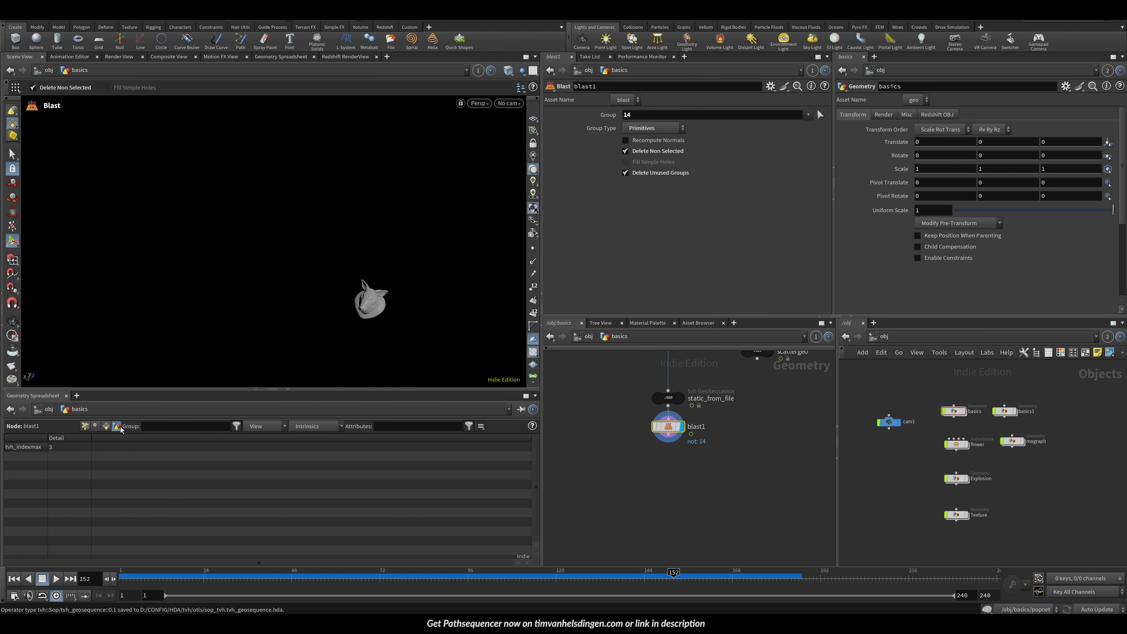
{"action": "key", "text": "Up"}
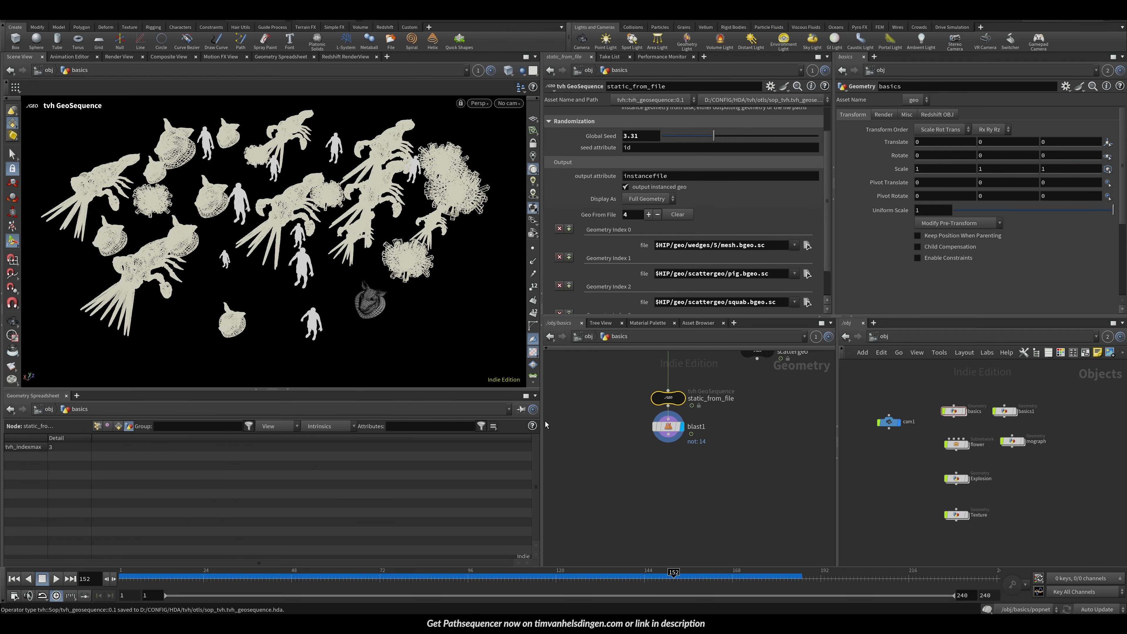
{"action": "scroll", "coordinate": [822, 232], "scroll_direction": "down", "scroll_amount": 2}
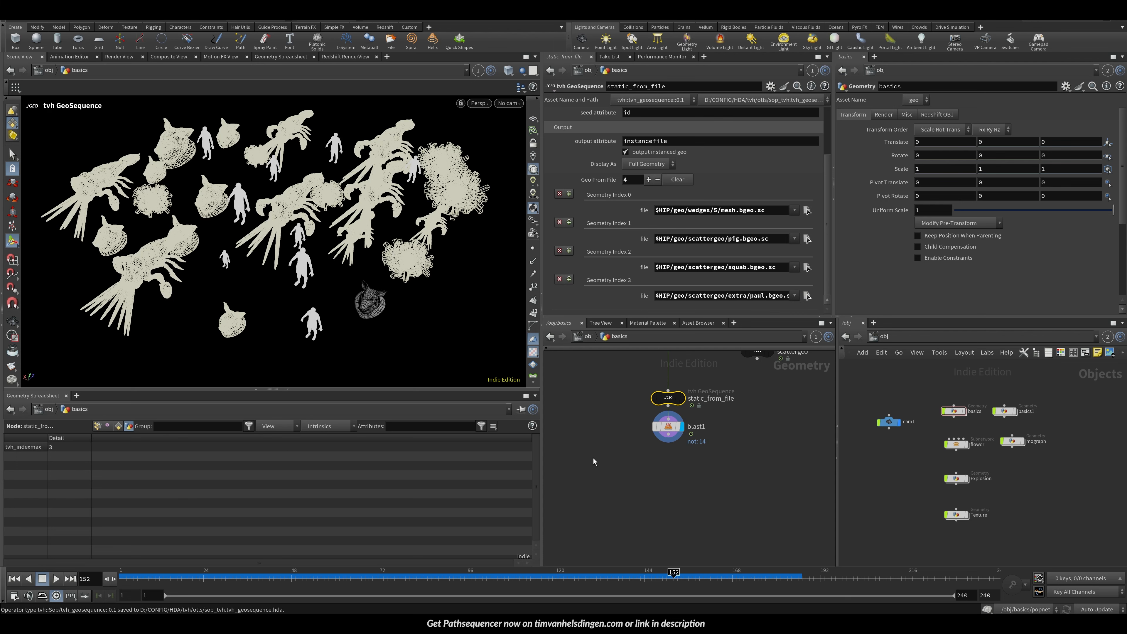
{"action": "key", "text": "Down"}
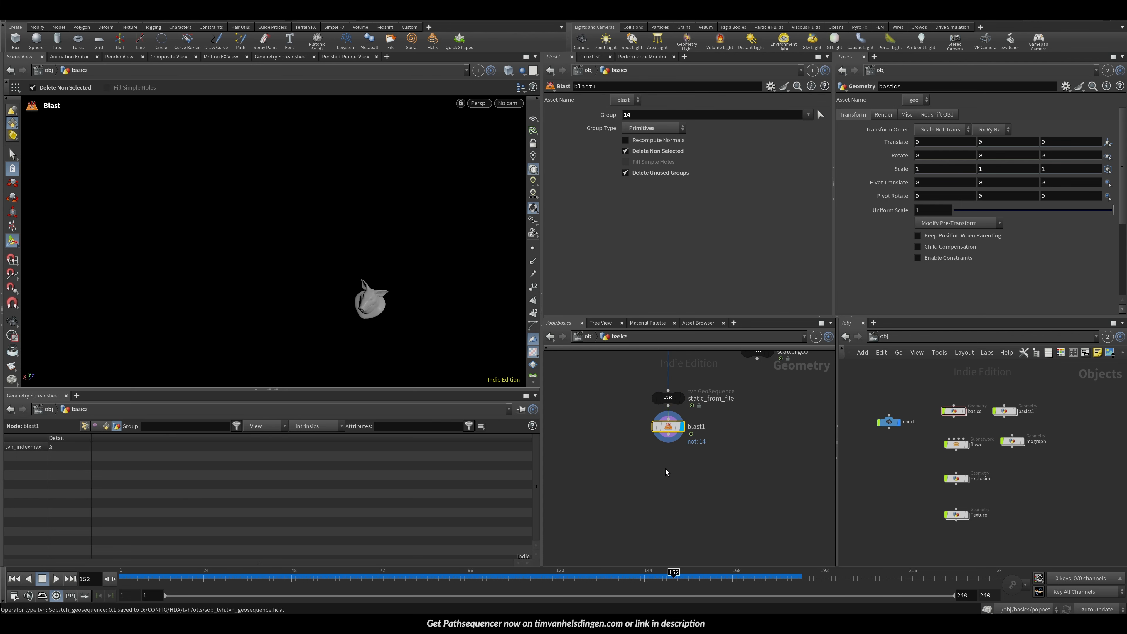
{"action": "middle_click_drag", "start_coordinate": [642, 384], "coordinate": [621, 448]}
{"action": "left_click", "coordinate": [659, 458]}
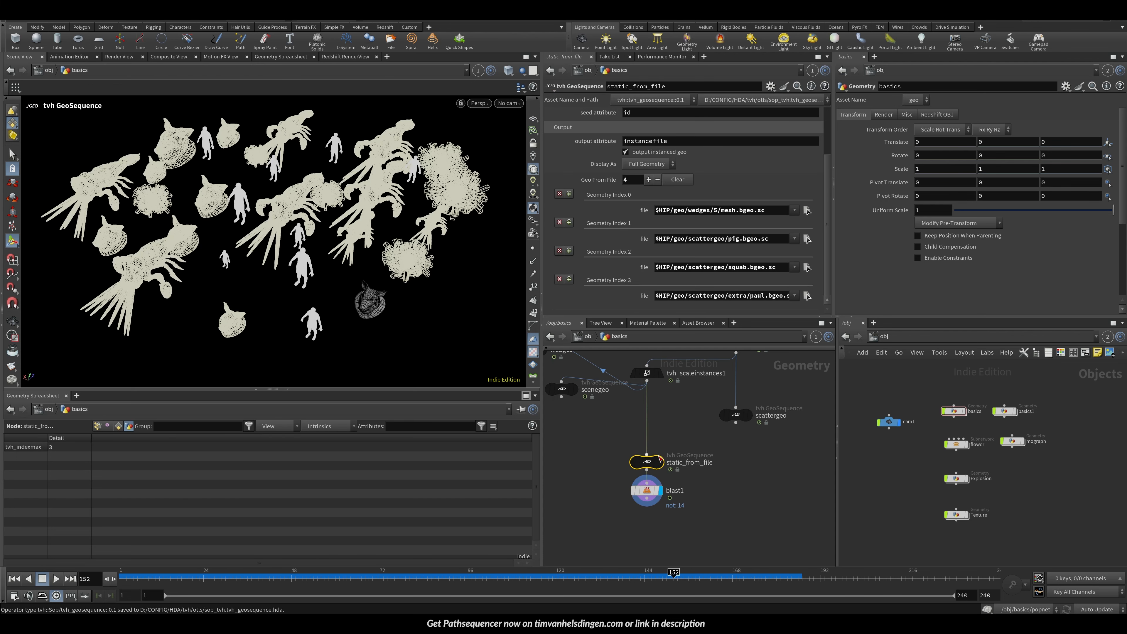
{"action": "left_click", "coordinate": [652, 374]}
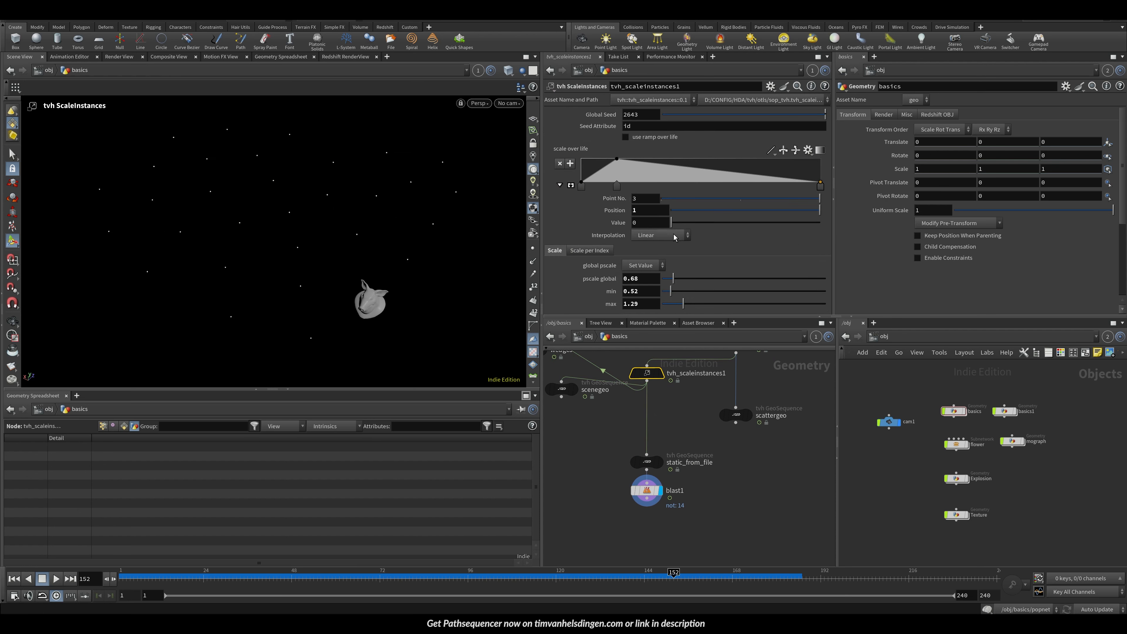
{"action": "left_click", "coordinate": [589, 251]}
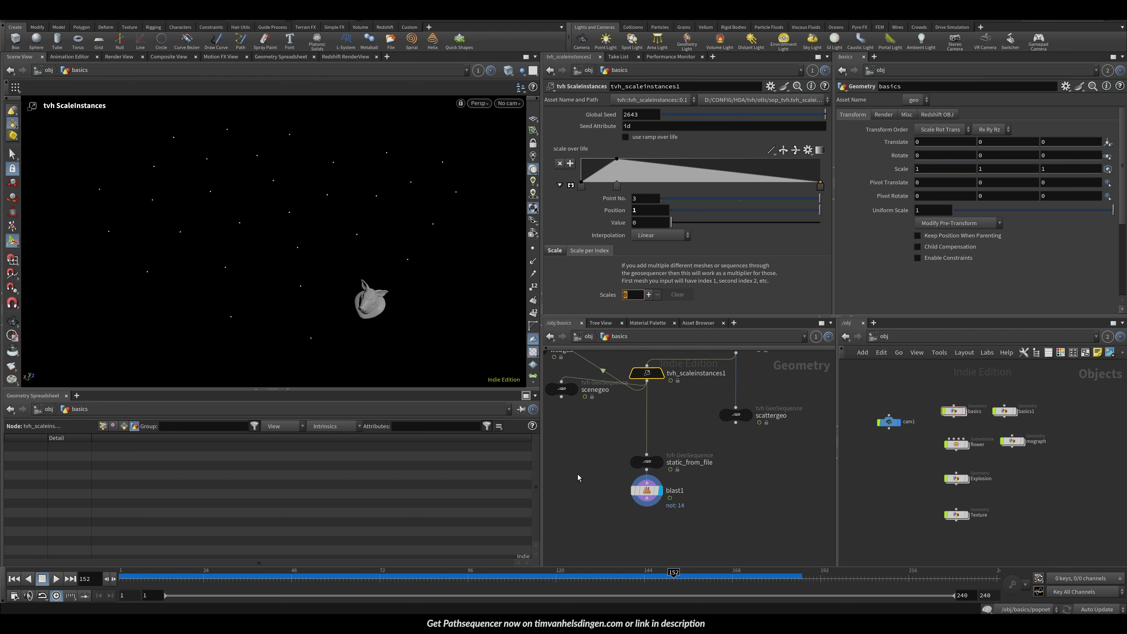
{"action": "left_click", "coordinate": [642, 462]}
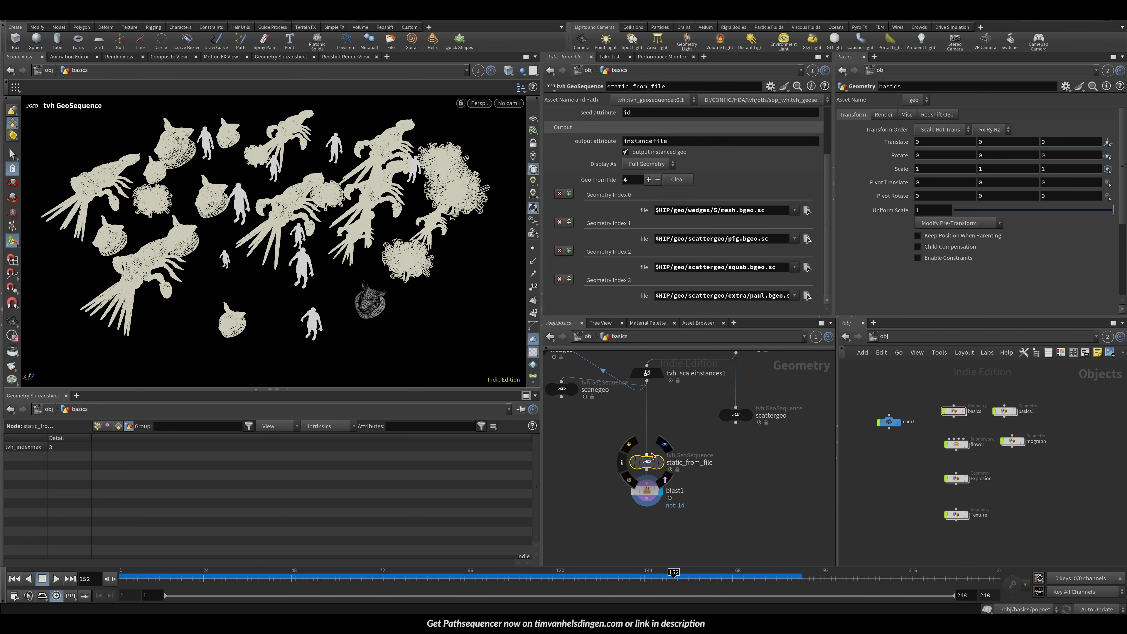
{"action": "left_click_drag", "start_coordinate": [653, 465], "coordinate": [649, 448]}
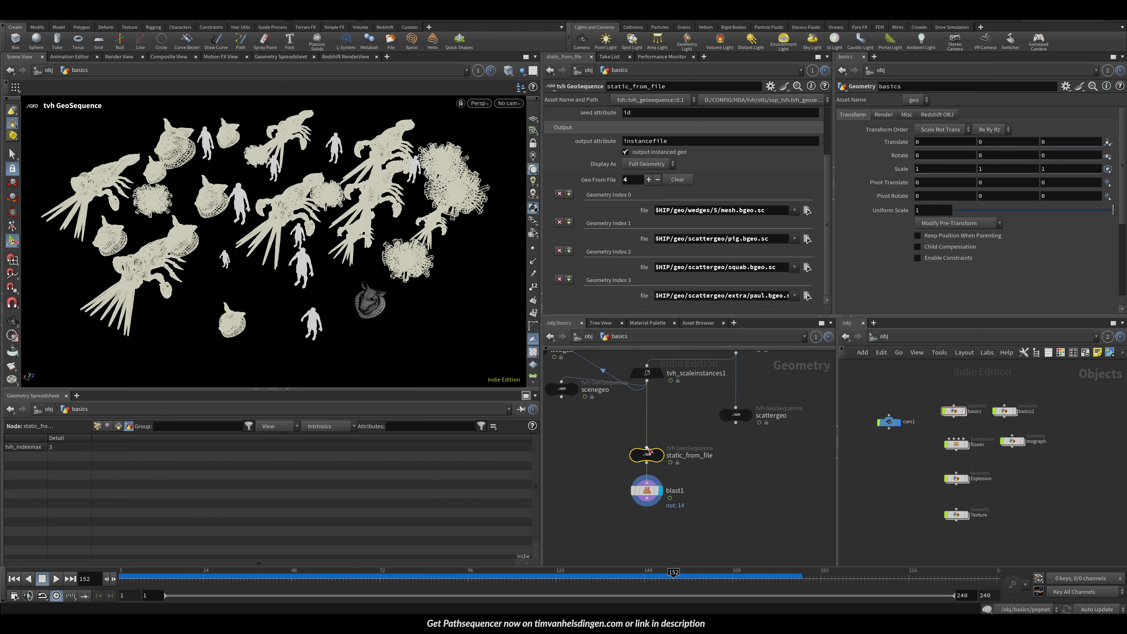
{"action": "left_click", "coordinate": [647, 373]}
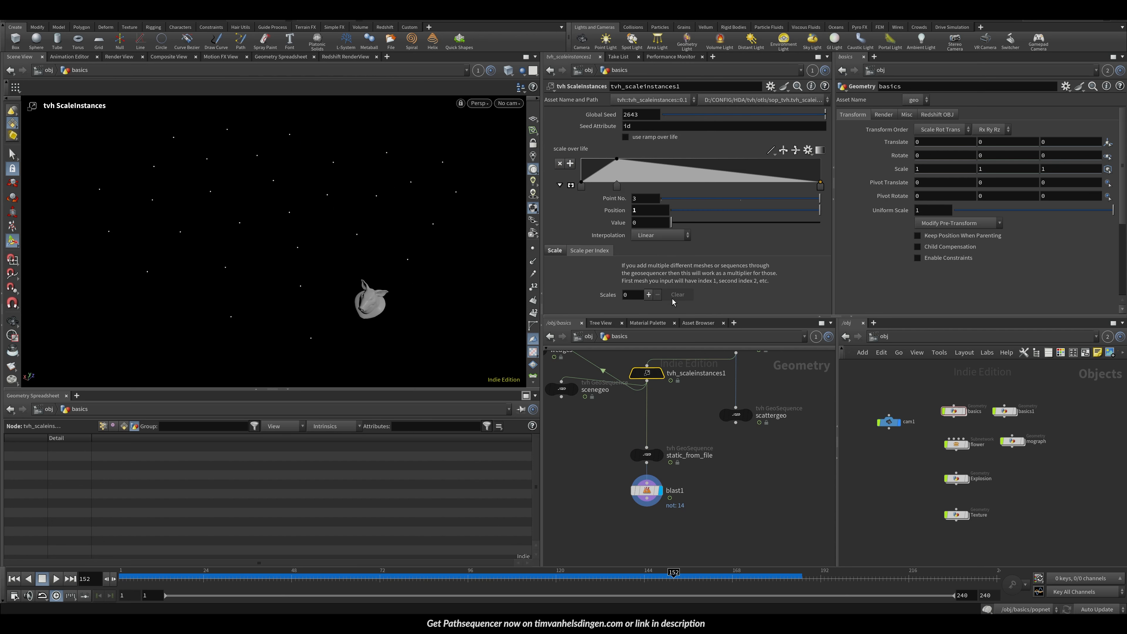
Step: Set tvh_scaleinstances1's per-index Scales count to 3 and compare its output with static_from_file
{"action": "type", "text": "3"}
{"action": "key", "text": "Return"}
{"action": "left_click", "coordinate": [646, 455]}
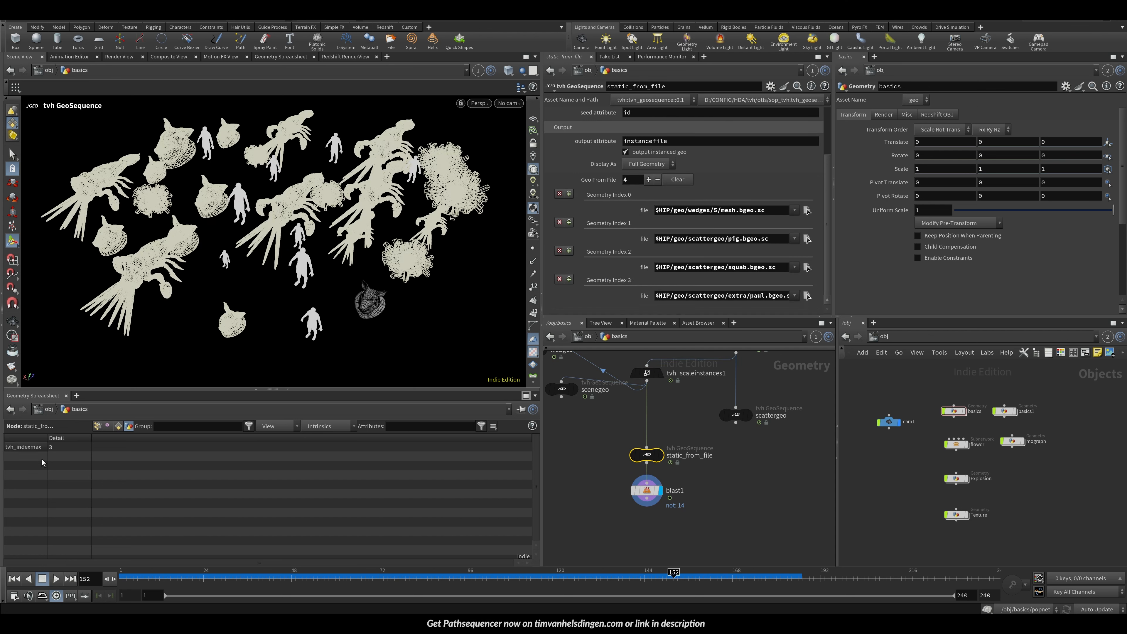
{"action": "left_click", "coordinate": [647, 373]}
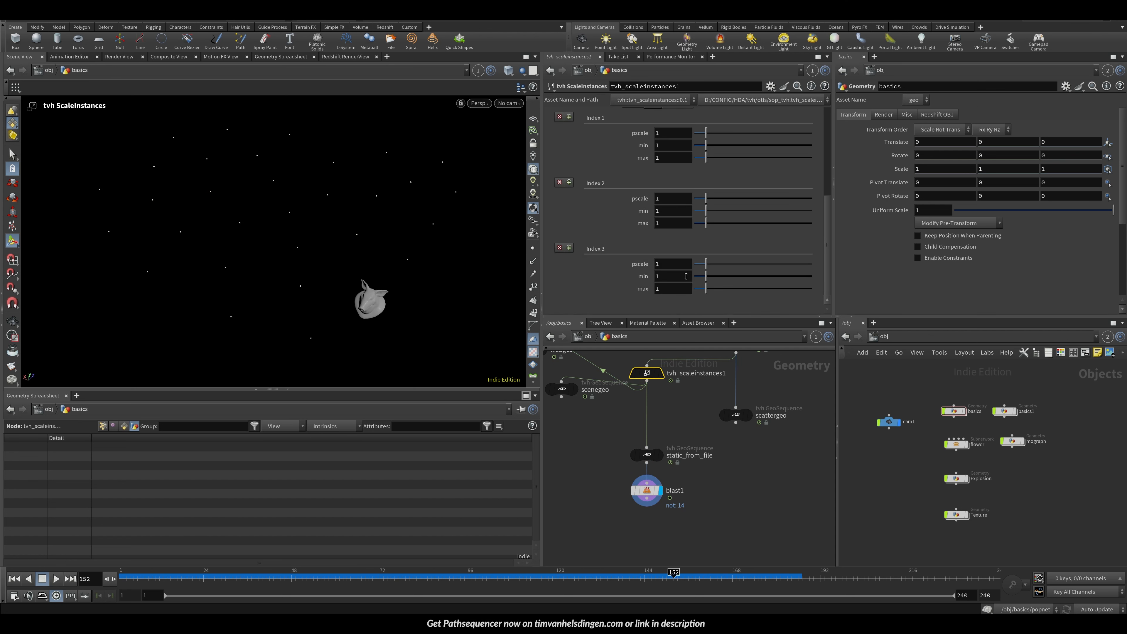
{"action": "left_click", "coordinate": [646, 454]}
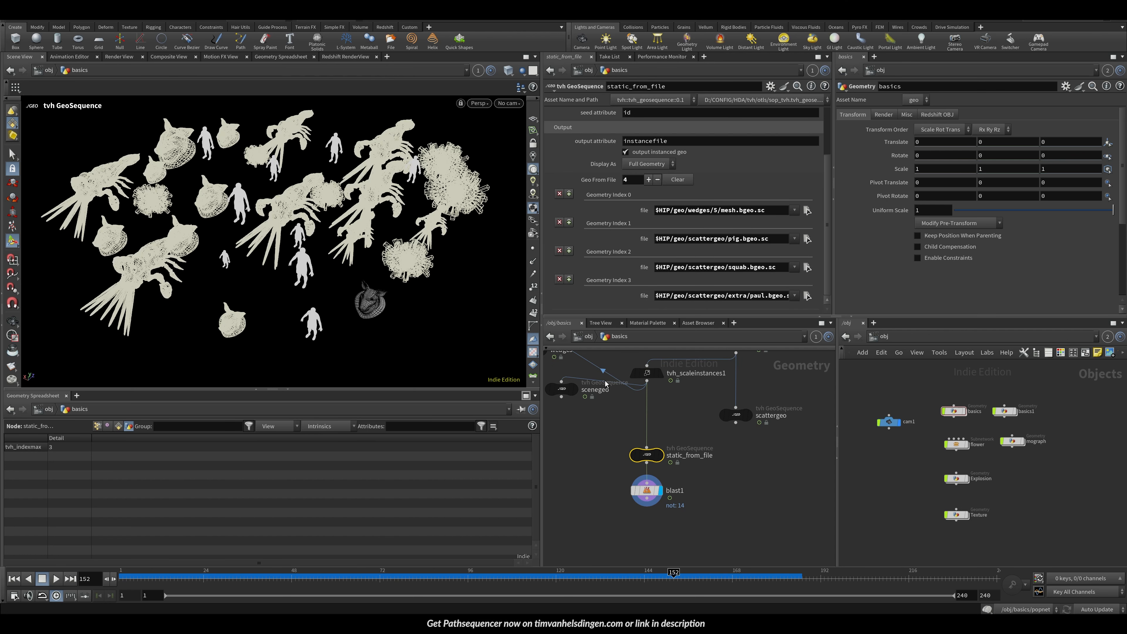
{"action": "left_click", "coordinate": [647, 374]}
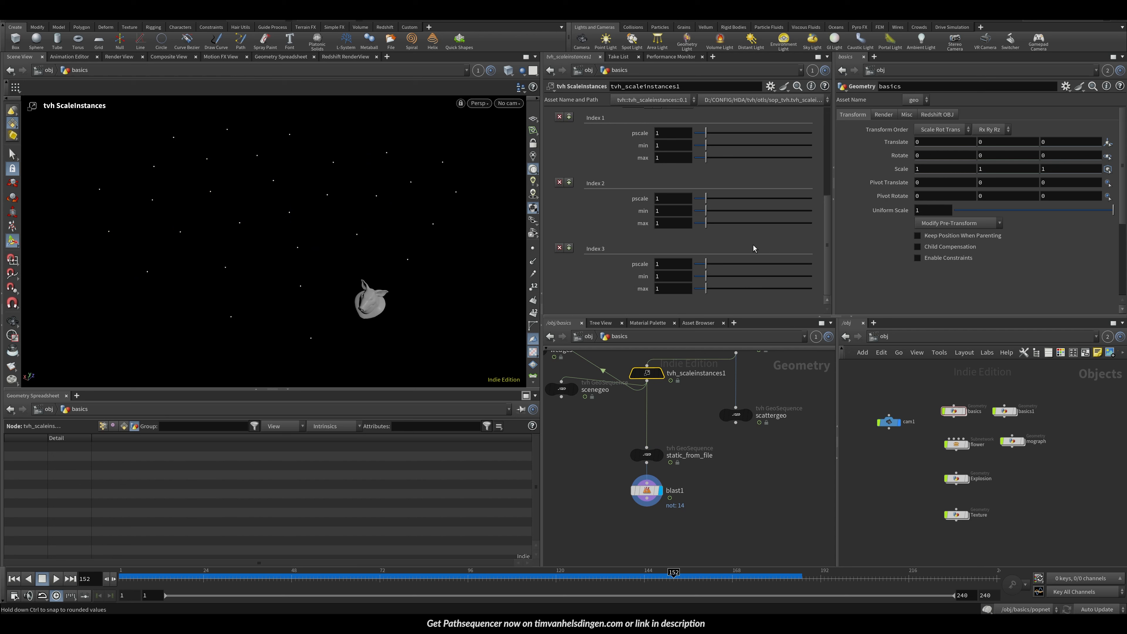
Step: On tvh_scaleinstances1's Scale tab, set the global pscale to 0.45 and the min to 0.68
{"action": "left_click_drag", "start_coordinate": [828, 250], "coordinate": [824, 167]}
{"action": "left_click", "coordinate": [555, 233]}
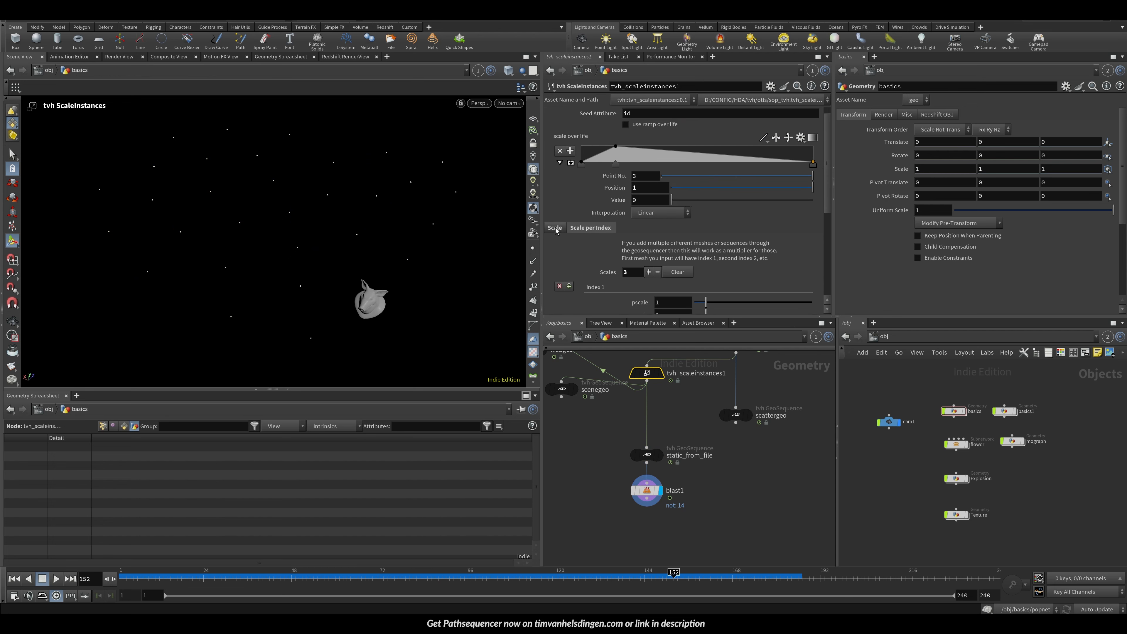
{"action": "middle_click", "coordinate": [603, 258], "text": "ctrl"}
{"action": "middle_click", "coordinate": [596, 269], "text": "ctrl"}
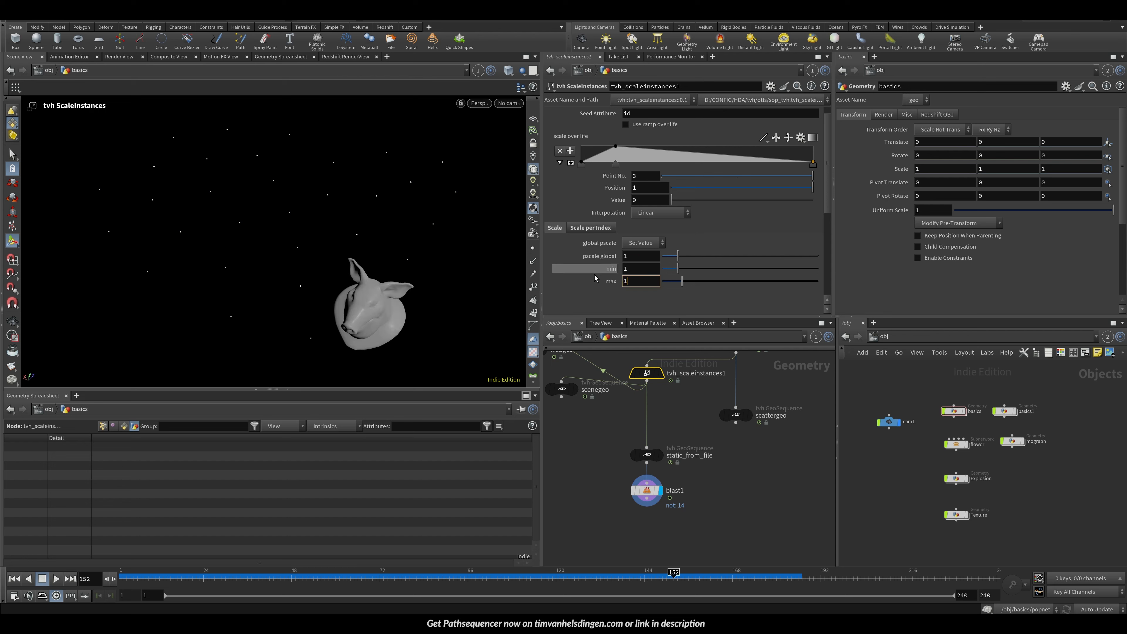
{"action": "middle_click", "coordinate": [594, 277], "text": "ctrl"}
{"action": "left_click", "coordinate": [647, 451]}
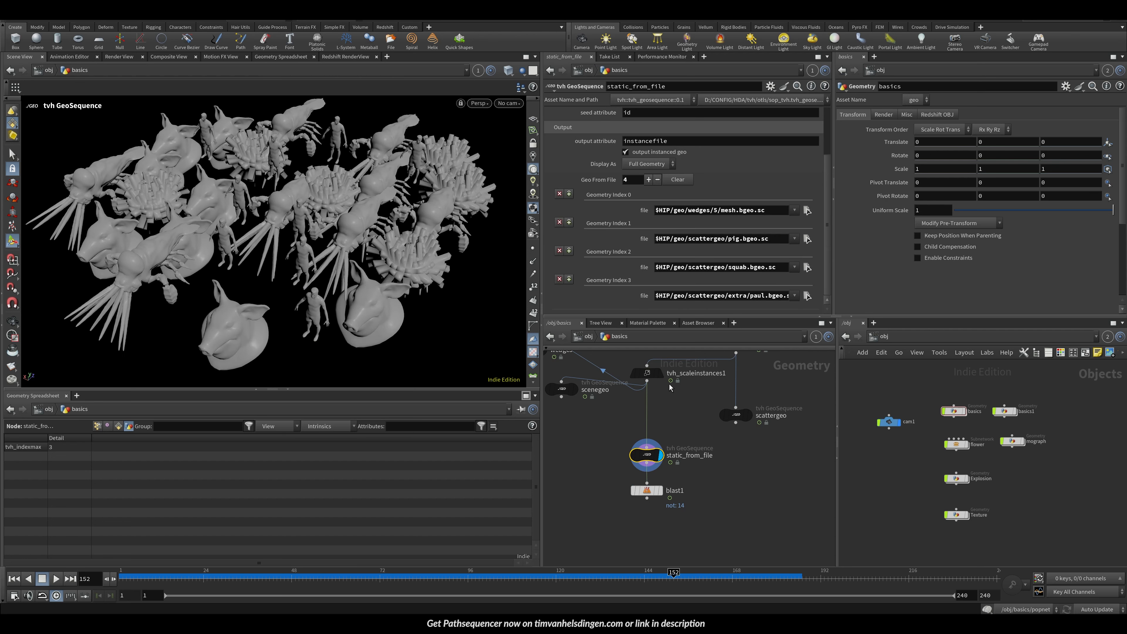
{"action": "left_click", "coordinate": [652, 374]}
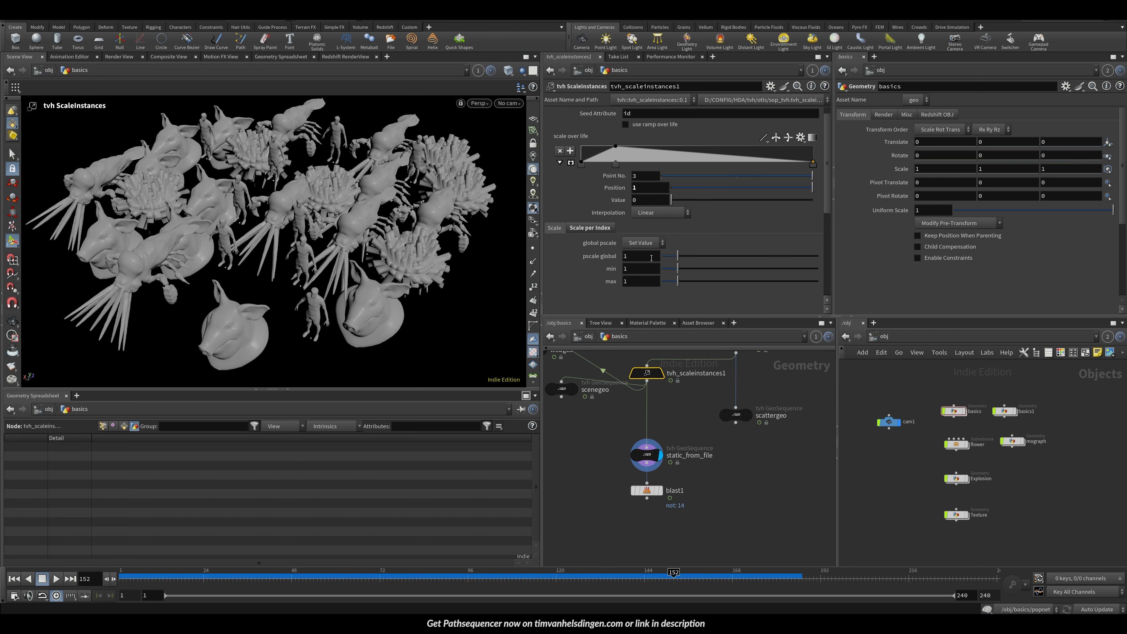
{"action": "left_click_drag", "start_coordinate": [678, 255], "coordinate": [670, 269]}
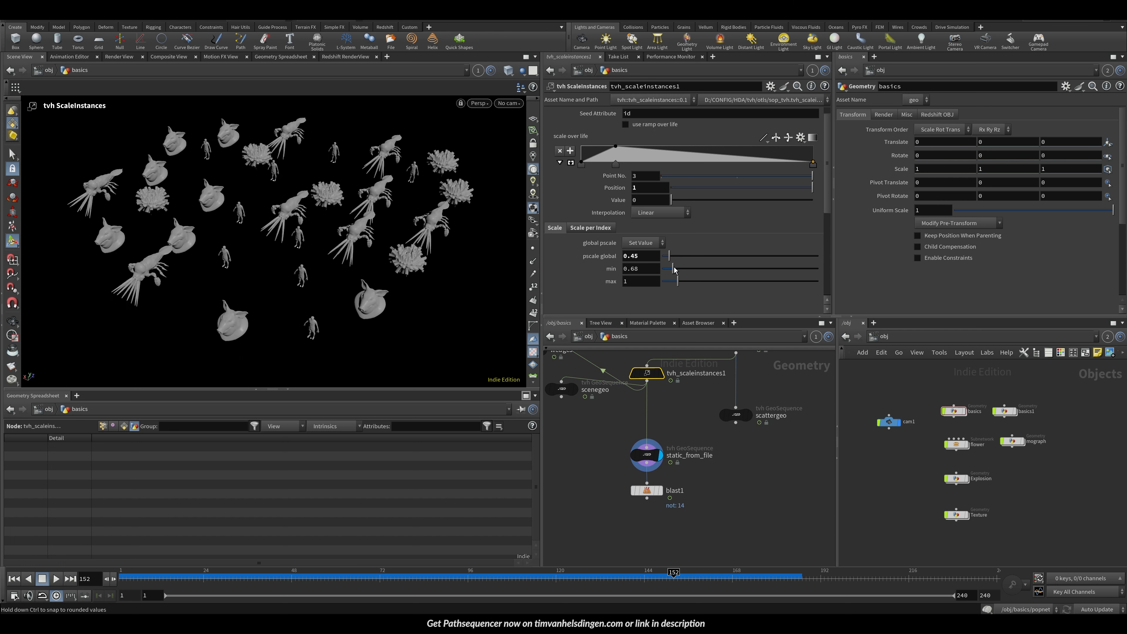
Step: On the Scale per Index tab, set Index 1's pscale to 1.9 and max to 1.45
{"action": "left_click", "coordinate": [590, 228]}
{"action": "scroll", "coordinate": [812, 231], "scroll_direction": "down", "scroll_amount": 8}
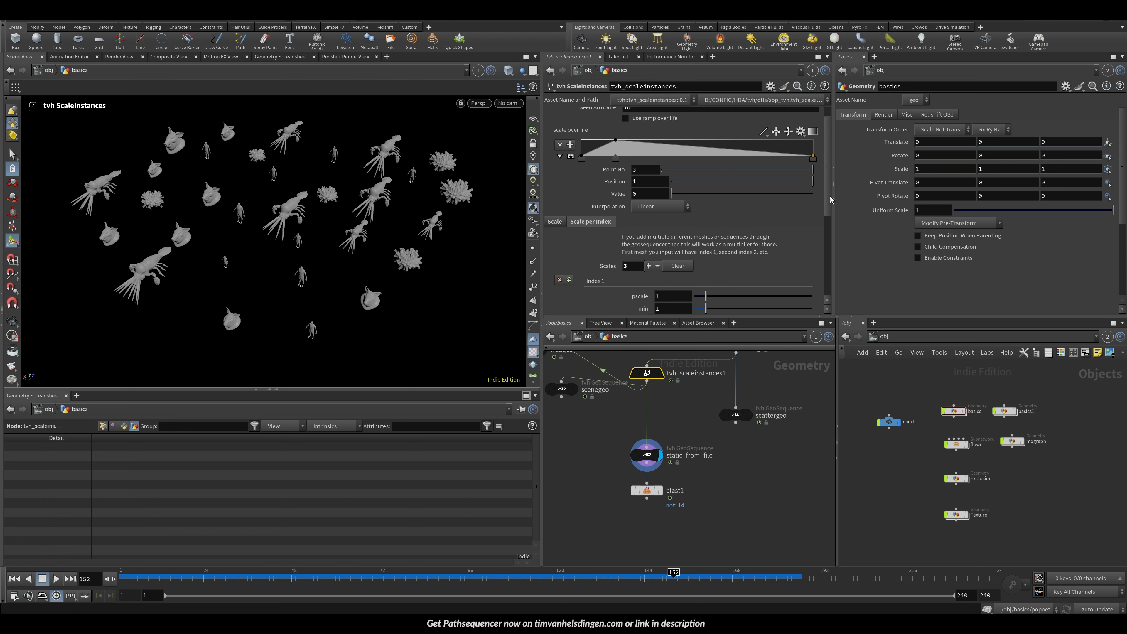
{"action": "left_click", "coordinate": [646, 490]}
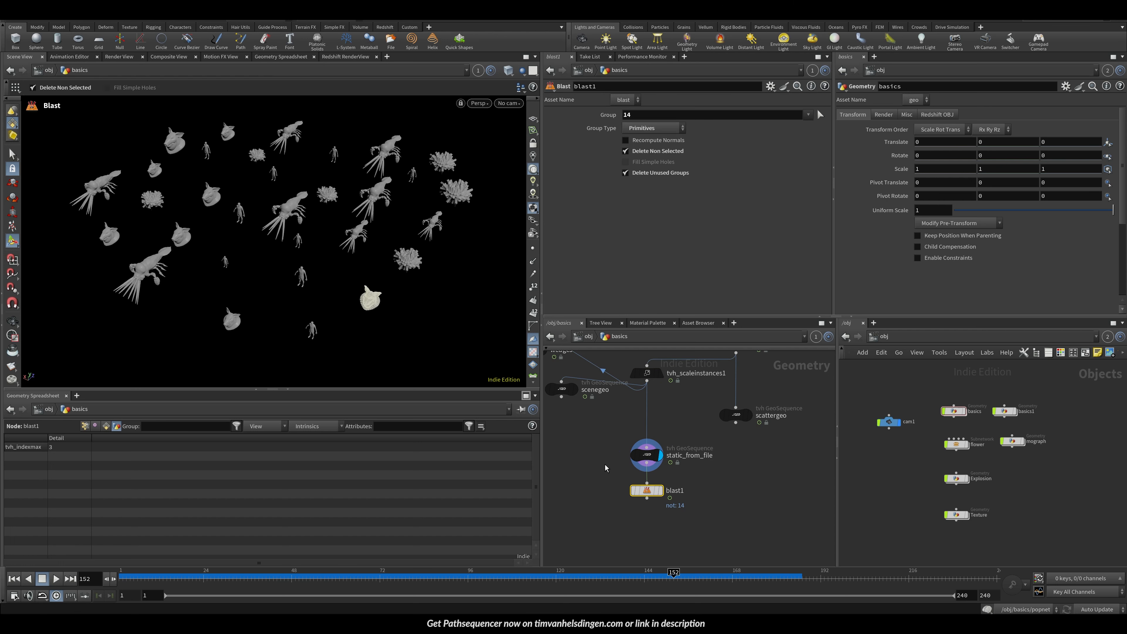
{"action": "left_click", "coordinate": [646, 455]}
{"action": "left_click", "coordinate": [648, 378]}
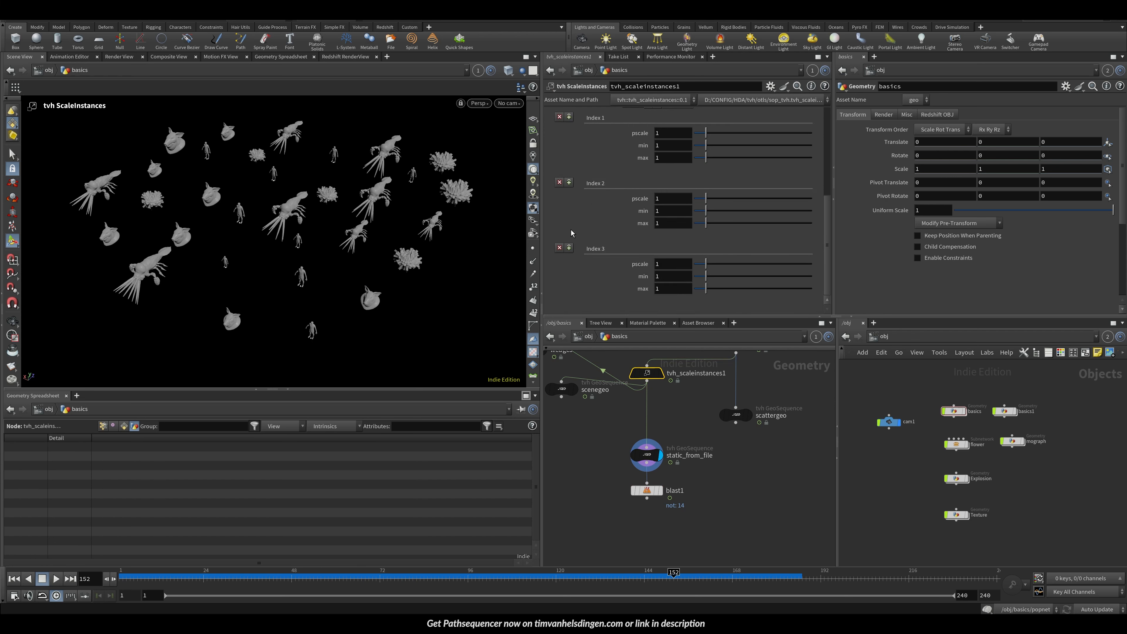
{"action": "left_click_drag", "start_coordinate": [706, 158], "coordinate": [716, 133]}
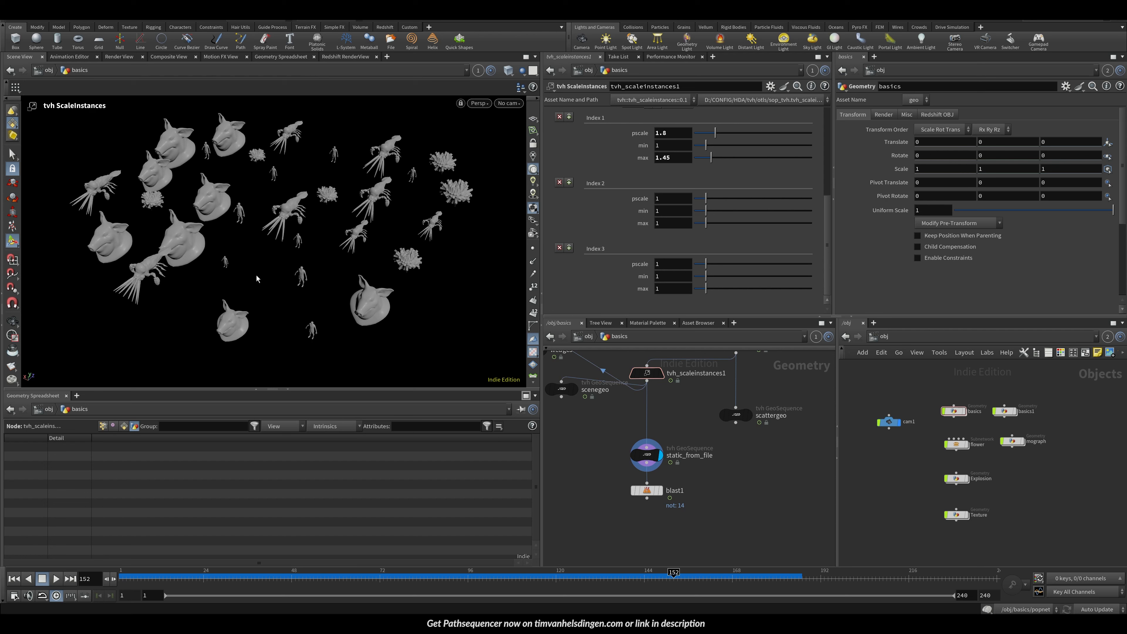
Step: Save the scene file
{"action": "middle_click_drag", "start_coordinate": [319, 291], "coordinate": [331, 304], "text": "alt"}
{"action": "right_click_drag", "start_coordinate": [331, 303], "coordinate": [280, 272], "text": "alt"}
{"action": "left_click_drag", "start_coordinate": [280, 272], "coordinate": [298, 271], "text": "alt"}
{"action": "key", "text": "ctrl+s"}
{"action": "key", "text": "Escape"}
{"action": "scroll", "coordinate": [298, 272], "scroll_direction": "up", "scroll_amount": 2}
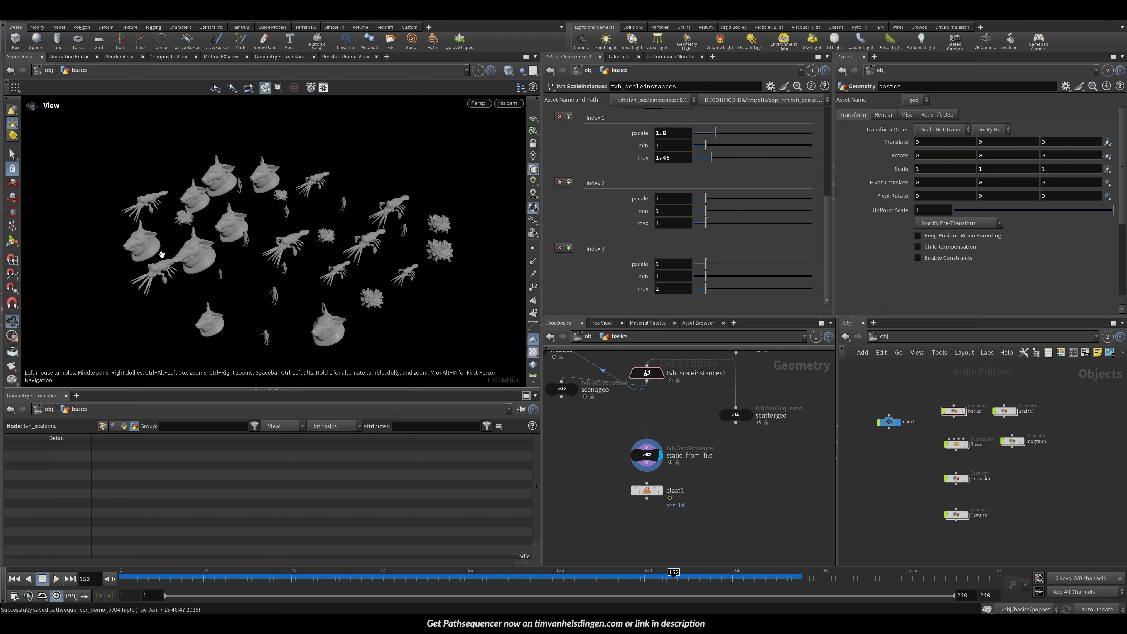
Step: Display the wedges sequence and raise scatter1's Force Total Count to 199
{"action": "middle_click_drag", "start_coordinate": [732, 420], "coordinate": [780, 441]}
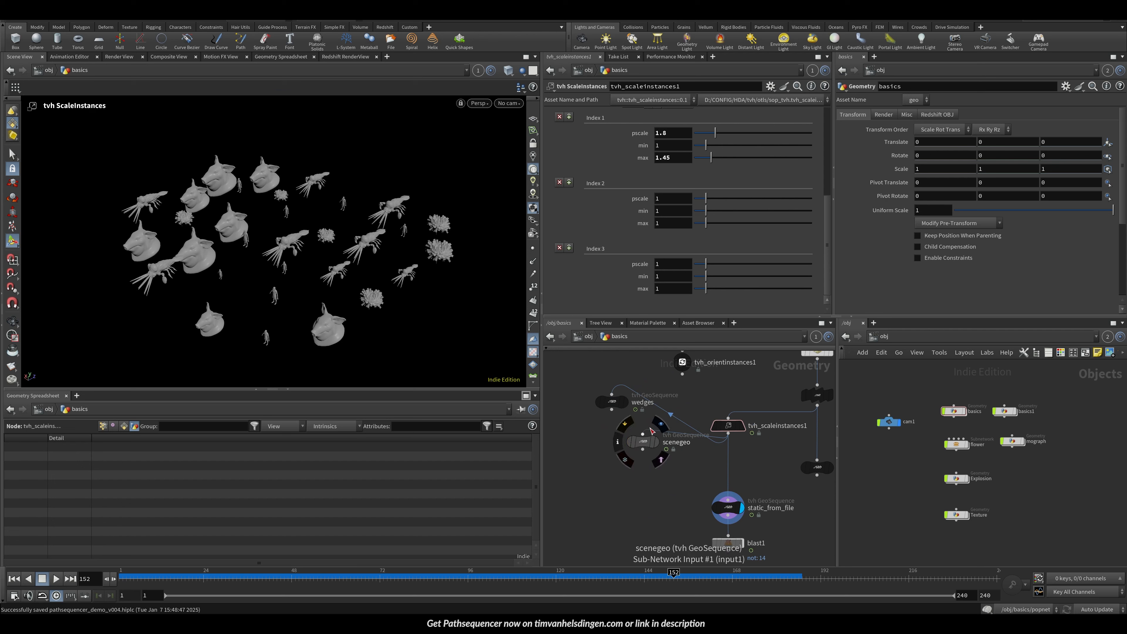
{"action": "left_click", "coordinate": [622, 402]}
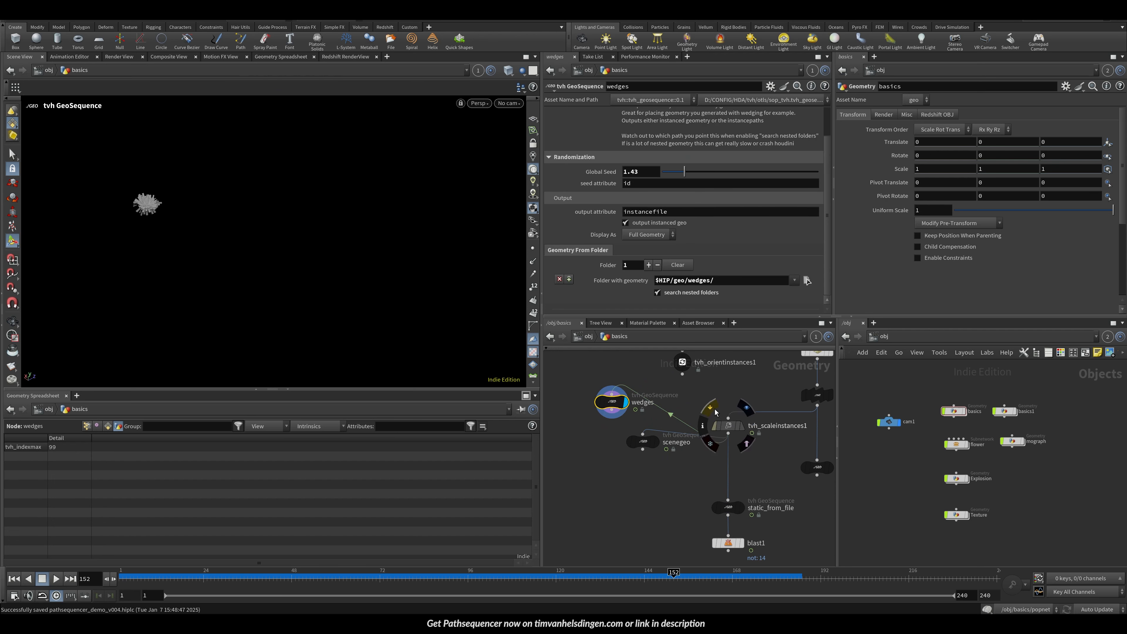
{"action": "left_click", "coordinate": [717, 412]}
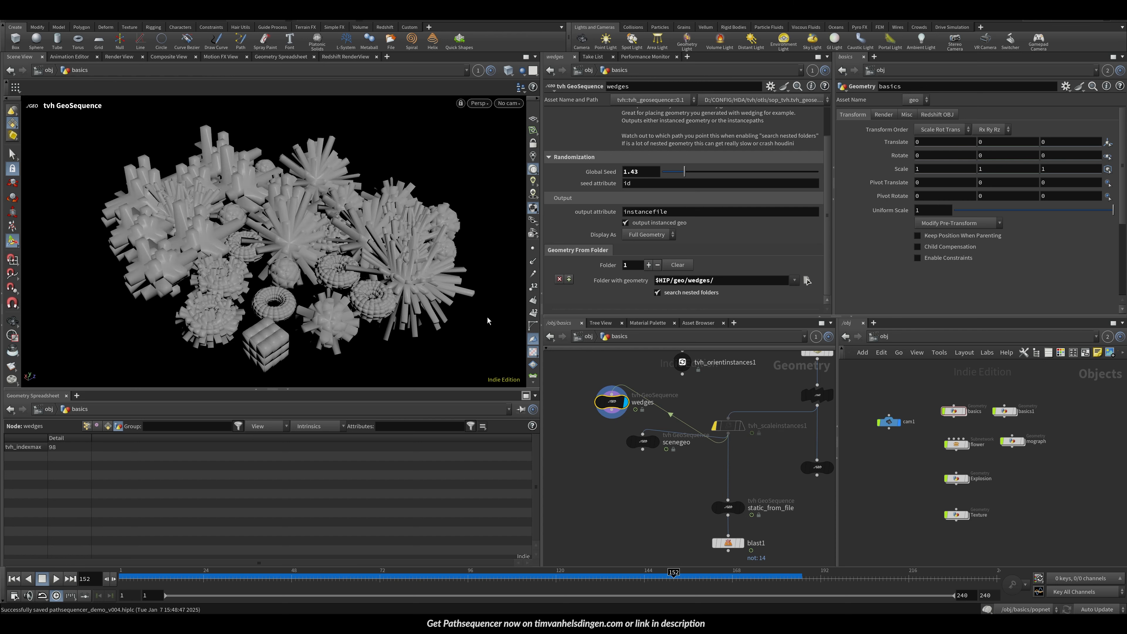
{"action": "middle_click_drag", "start_coordinate": [709, 378], "coordinate": [650, 448]}
{"action": "left_click", "coordinate": [756, 421]}
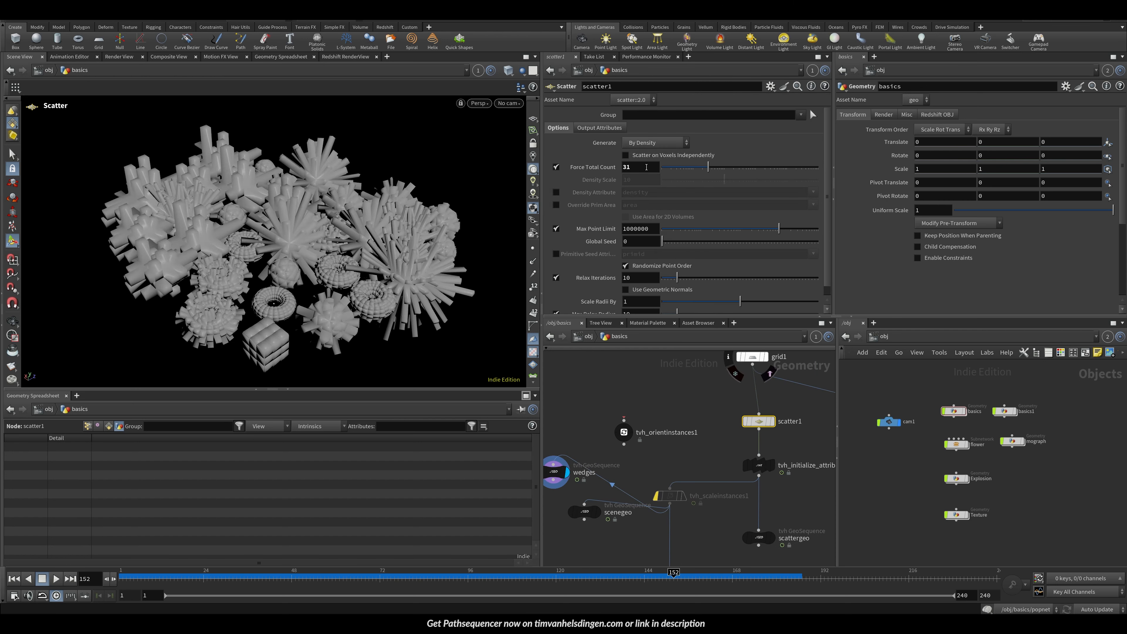
{"action": "left_click_drag", "start_coordinate": [710, 168], "coordinate": [732, 181]}
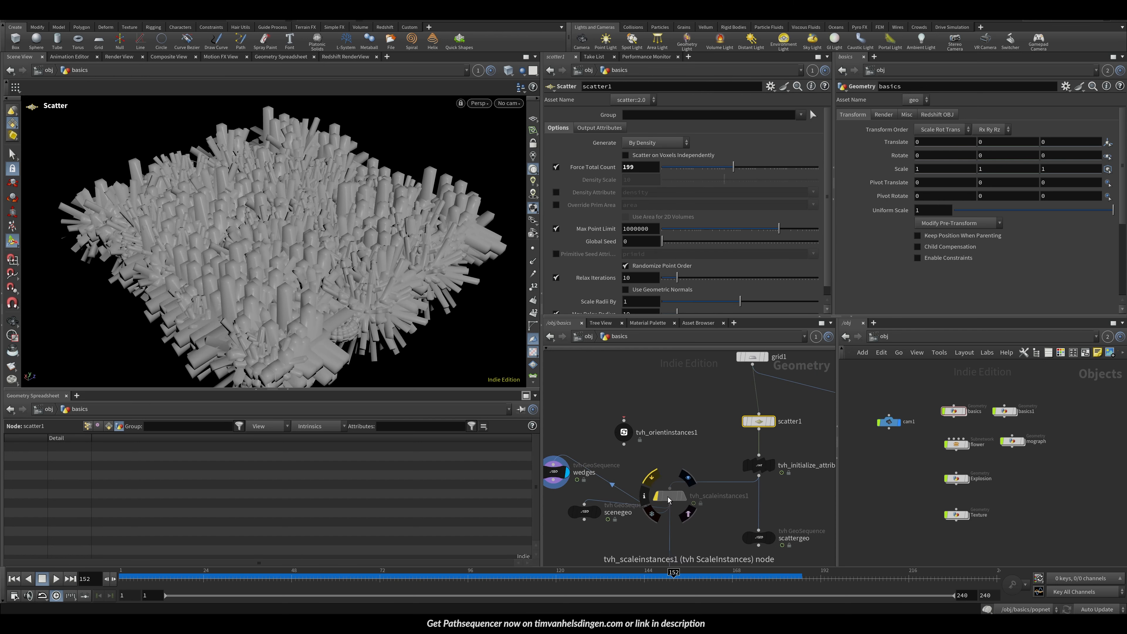
Step: Set tvh_scaleinstances1's global pscale to 0.23, min to 0.53 and max to 0.76 on the Scale tab
{"action": "left_click", "coordinate": [649, 477]}
{"action": "left_click", "coordinate": [670, 496]}
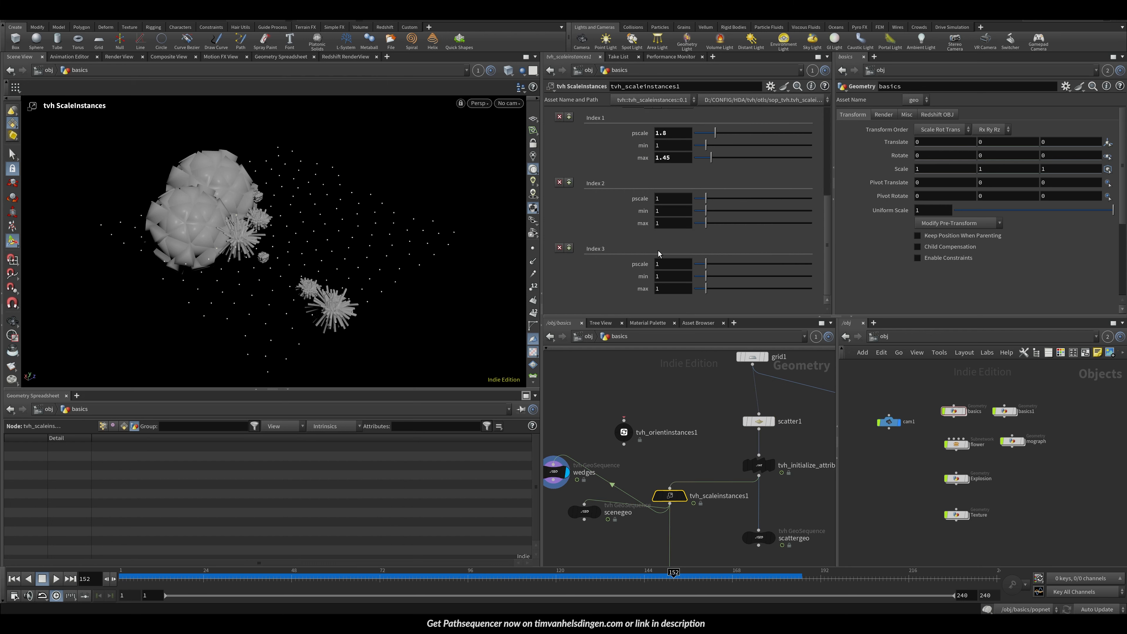
{"action": "scroll", "coordinate": [640, 217], "scroll_direction": "up", "scroll_amount": 4}
{"action": "left_click", "coordinate": [680, 189]}
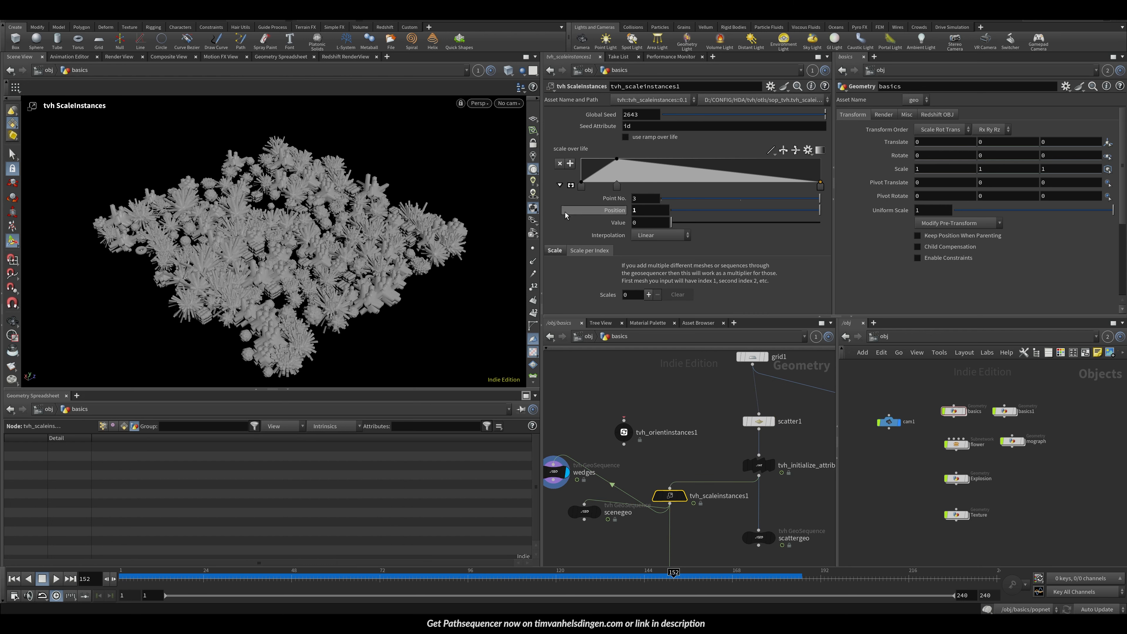
{"action": "left_click", "coordinate": [559, 253]}
{"action": "left_click_drag", "start_coordinate": [652, 279], "coordinate": [612, 291]}
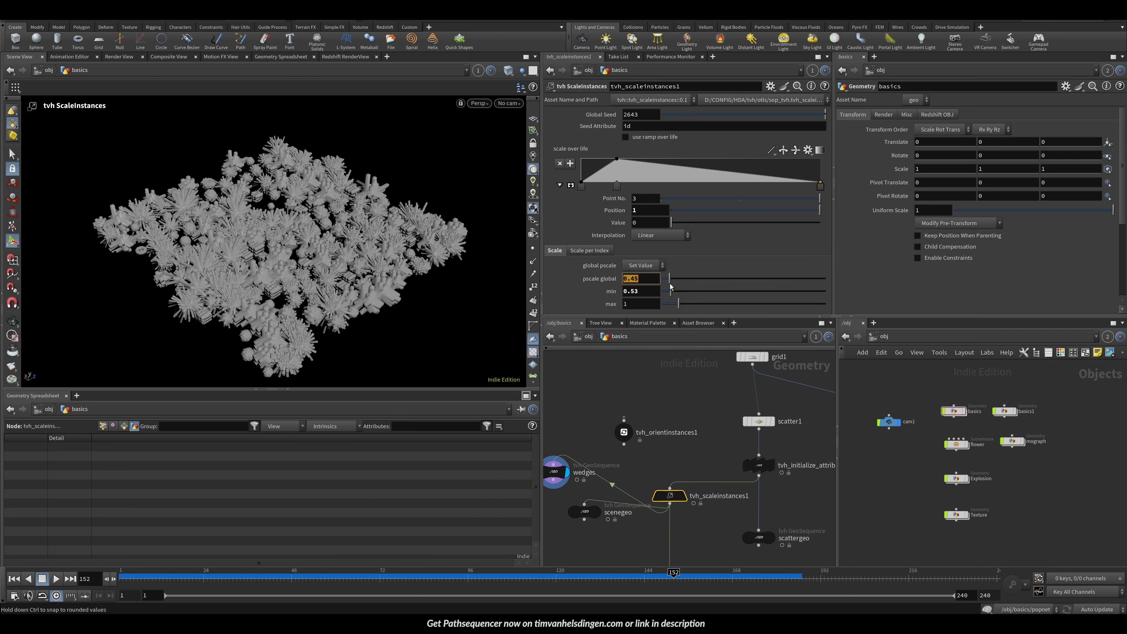
{"action": "left_click_drag", "start_coordinate": [678, 305], "coordinate": [666, 279]}
{"action": "key", "text": "Escape"}
Step: Isolate a single cube instance from the wedges node with a Blast node set to delete non-selected primitives
{"action": "scroll", "coordinate": [355, 257], "scroll_direction": "up", "scroll_amount": 5}
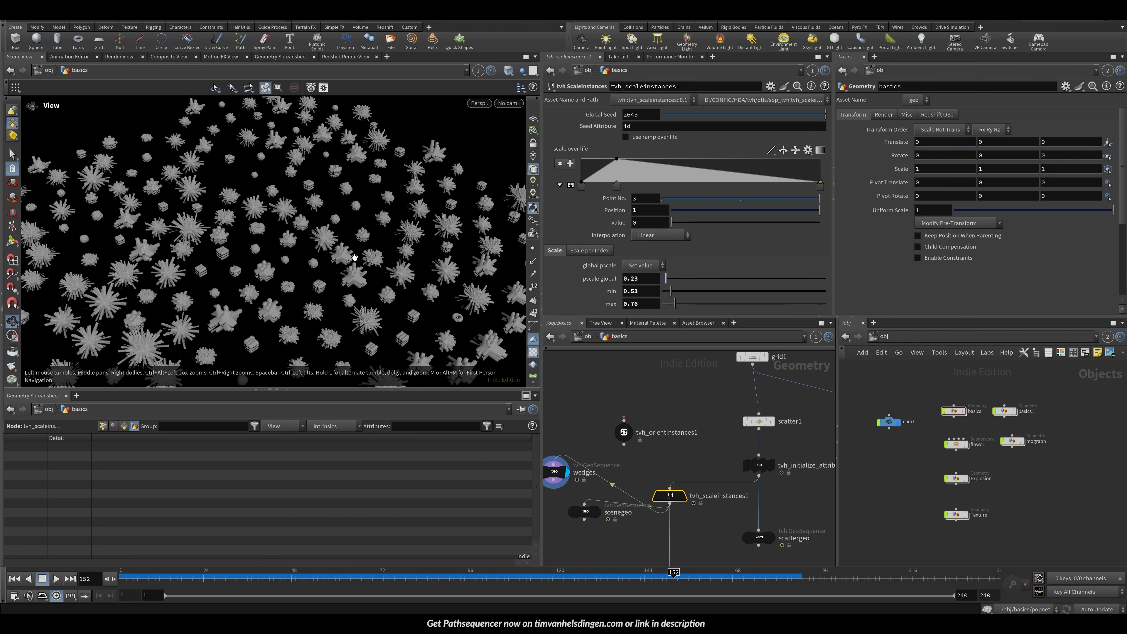
{"action": "middle_click_drag", "start_coordinate": [355, 258], "coordinate": [411, 206], "text": "alt"}
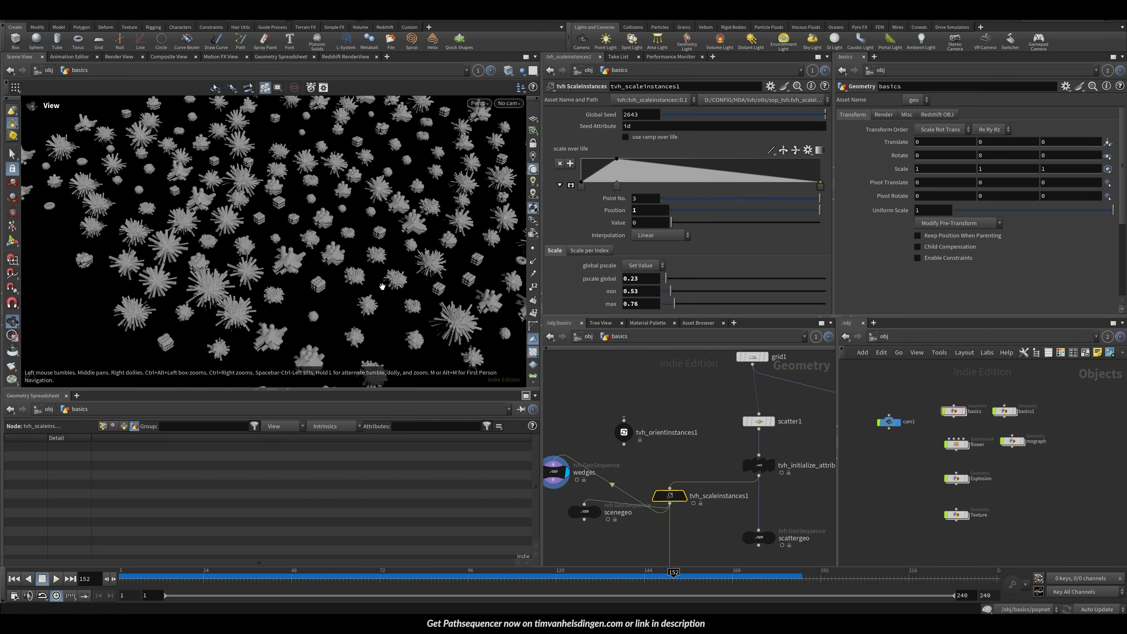
{"action": "middle_click_drag", "start_coordinate": [573, 474], "coordinate": [622, 439]}
{"action": "left_click", "coordinate": [602, 437]}
{"action": "middle_click_drag", "start_coordinate": [426, 296], "coordinate": [306, 292], "text": "alt"}
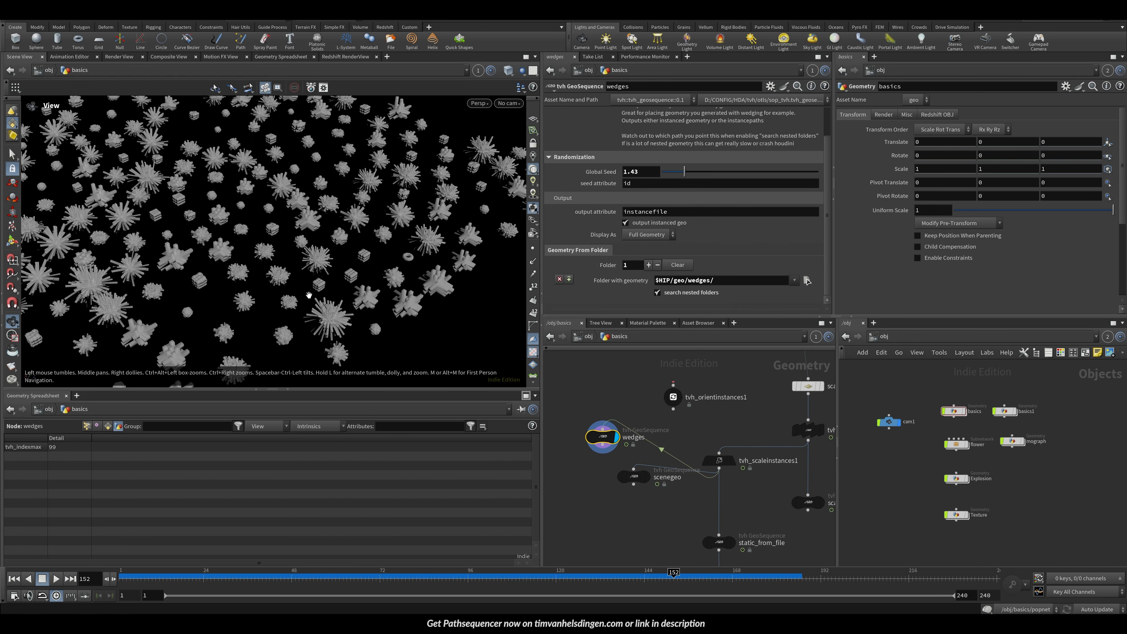
{"action": "key", "text": "s"}
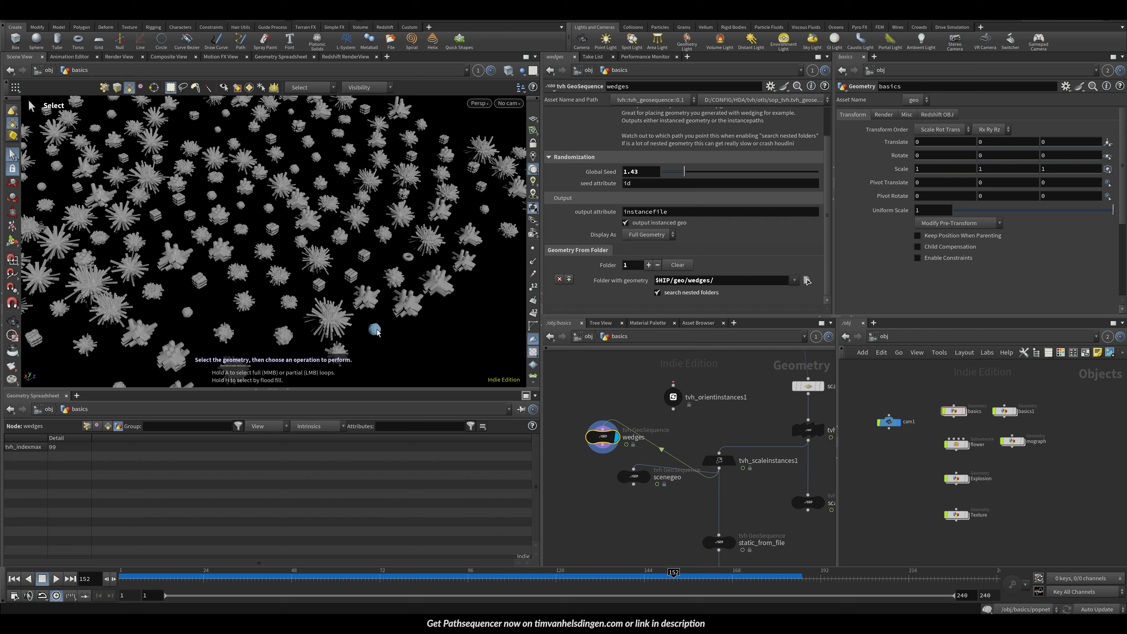
{"action": "left_click", "coordinate": [376, 328]}
{"action": "key", "text": "Delete"}
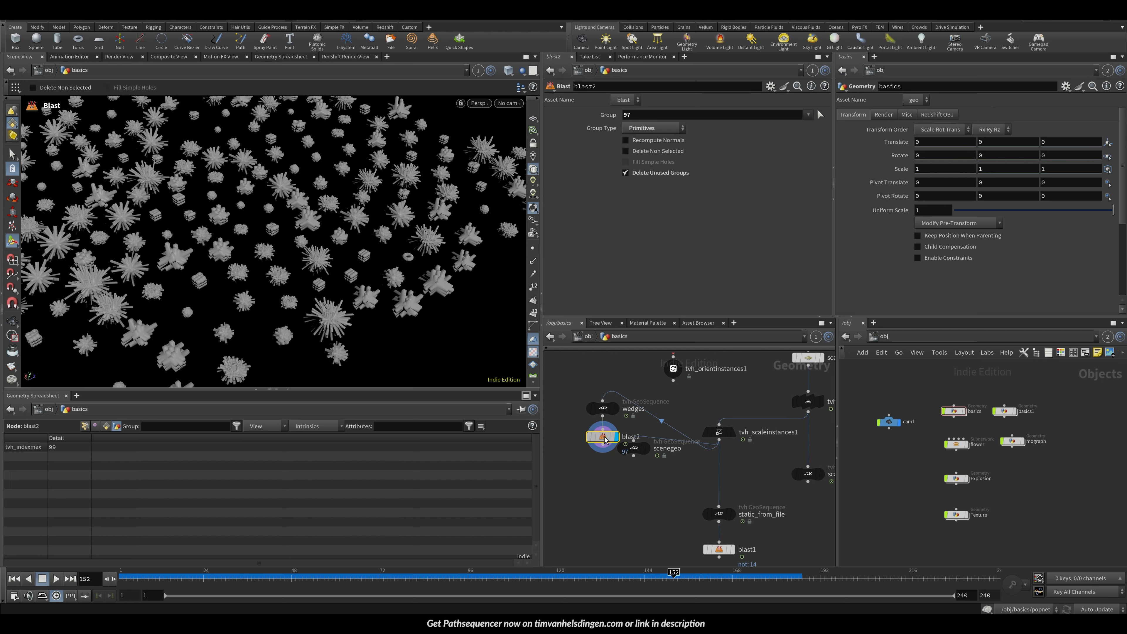
{"action": "left_click", "coordinate": [640, 152]}
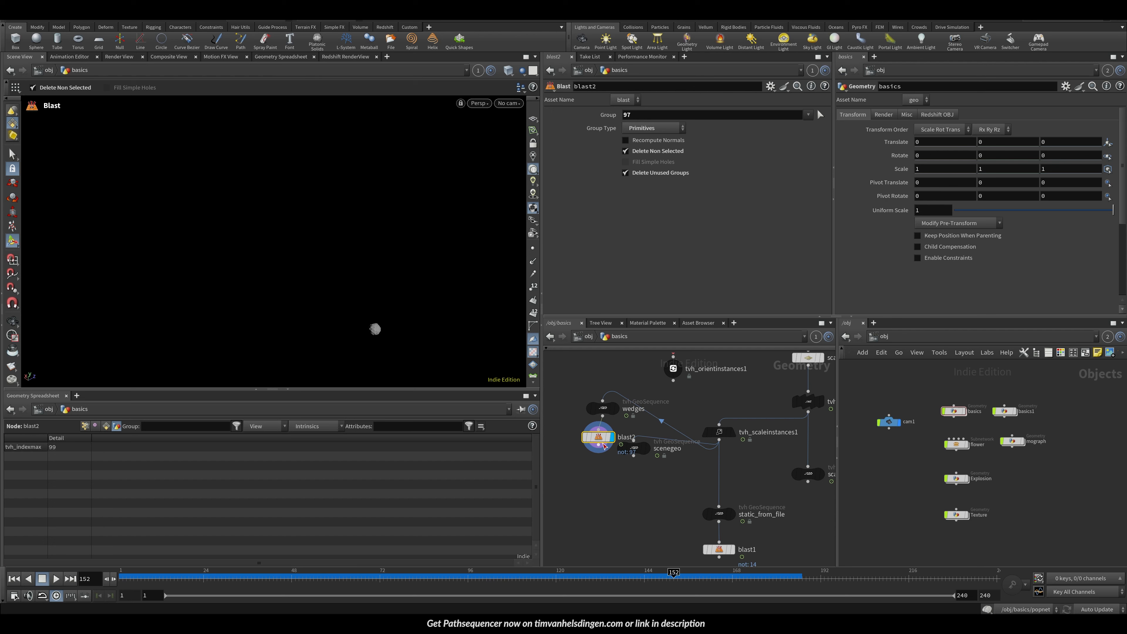
{"action": "left_click", "coordinate": [821, 115]}
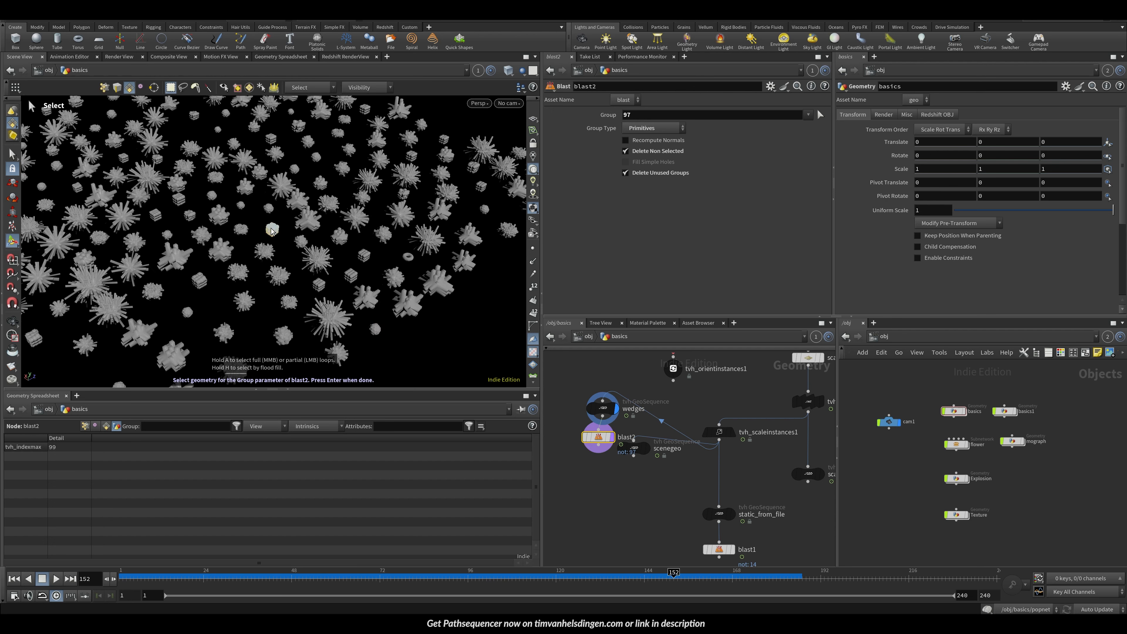
{"action": "key", "text": "Return"}
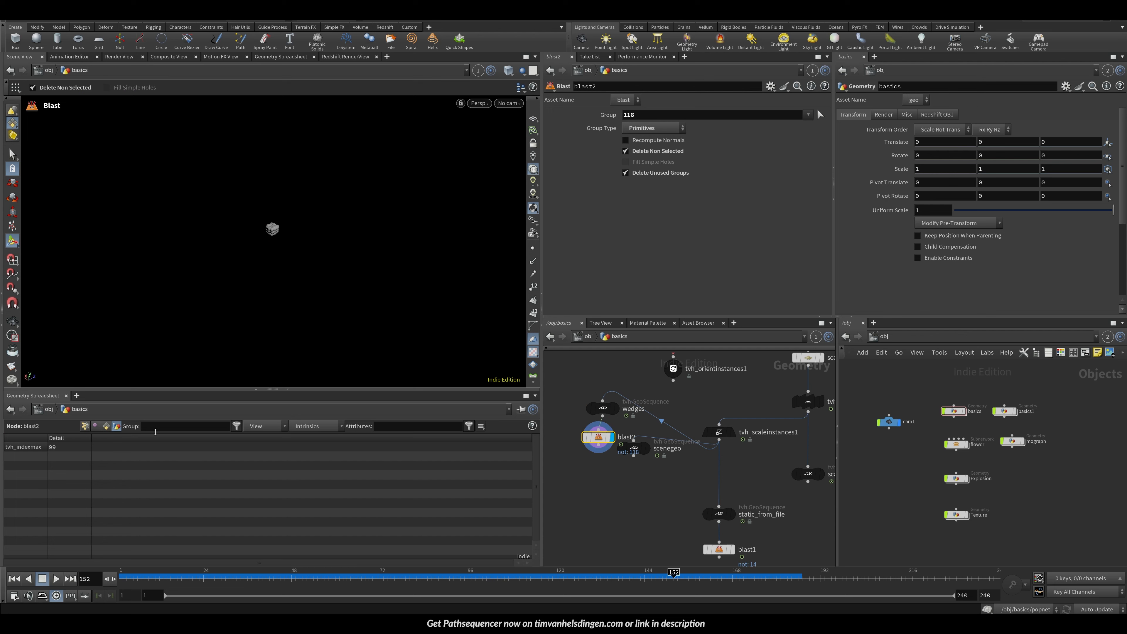
Step: Move blast2 below wedges and inspect both nodes' point attributes in the geometry spreadsheet
{"action": "left_click", "coordinate": [85, 427]}
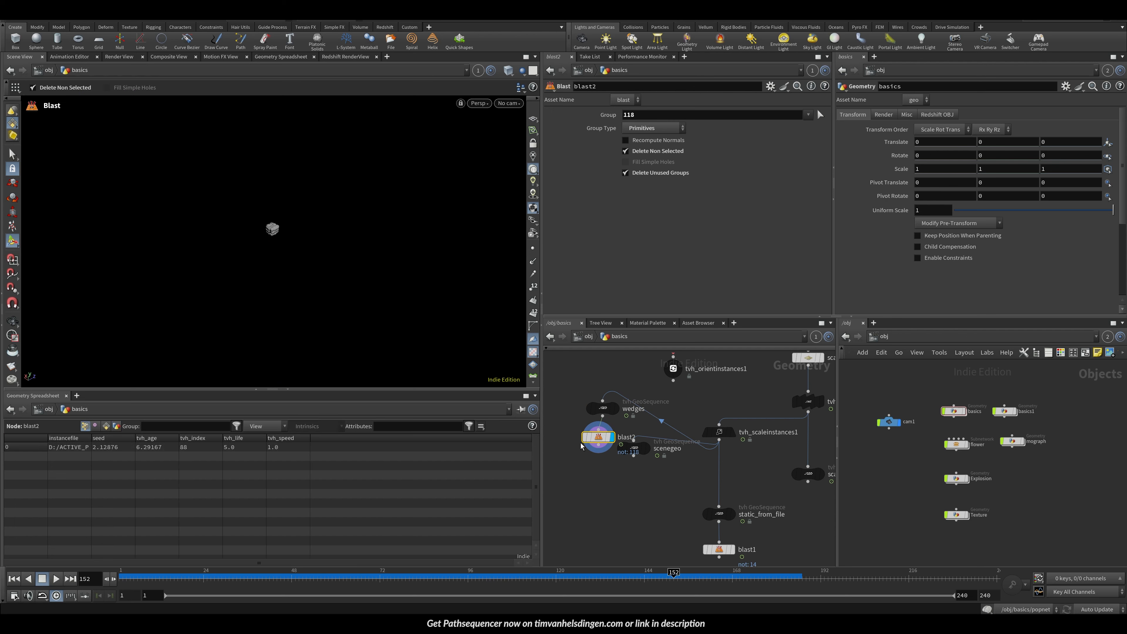
{"action": "left_click_drag", "start_coordinate": [593, 439], "coordinate": [673, 474]}
{"action": "left_click", "coordinate": [596, 409]}
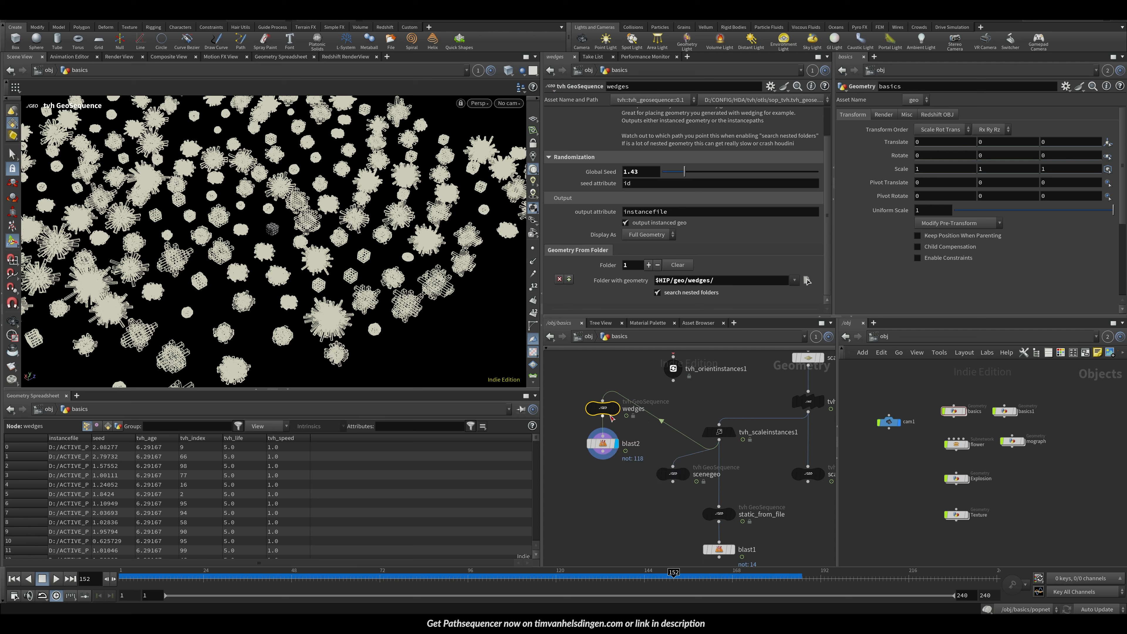
{"action": "left_click_drag", "start_coordinate": [600, 408], "coordinate": [600, 457]}
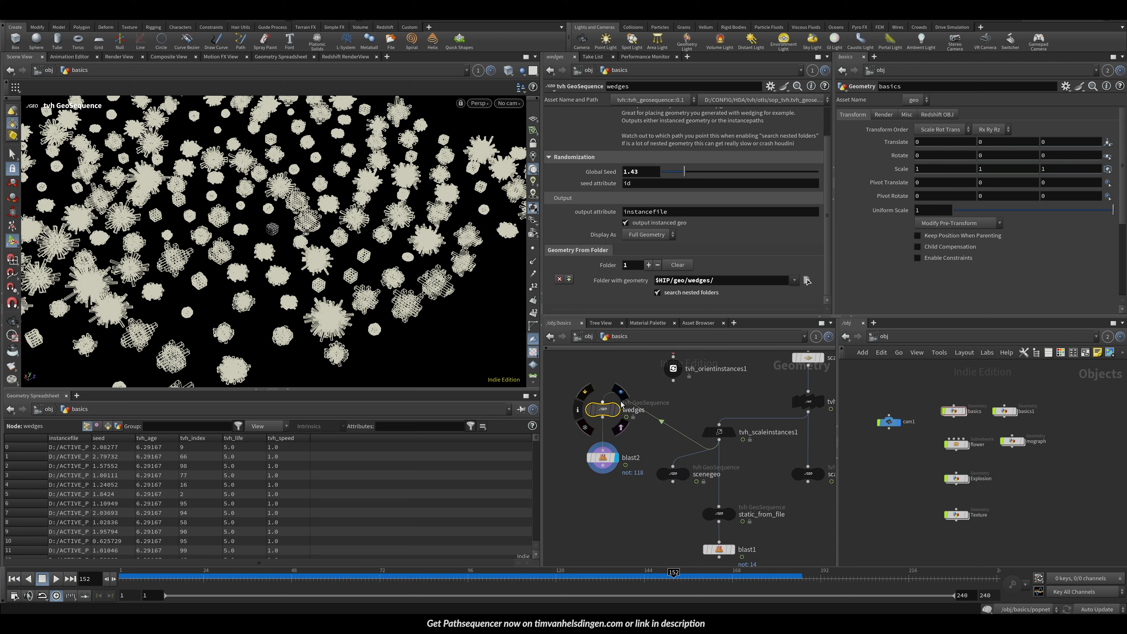
{"action": "left_click", "coordinate": [616, 409]}
{"action": "left_click", "coordinate": [118, 426]}
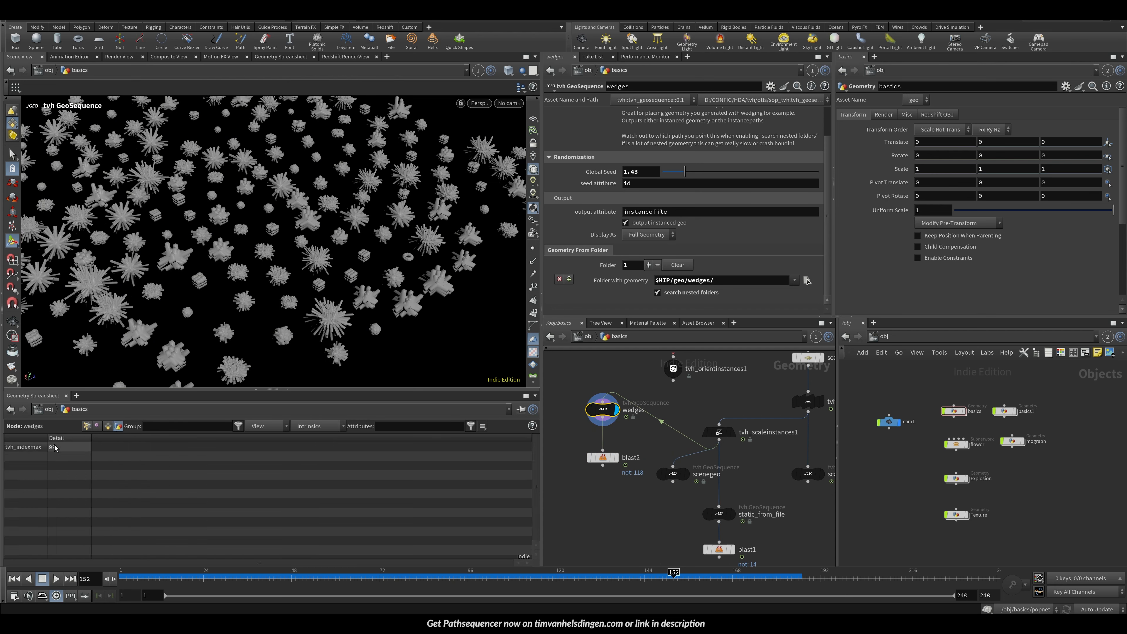
Step: Select tvh_scaleinstances1 to view its parameters and output
{"action": "left_click", "coordinate": [678, 265]}
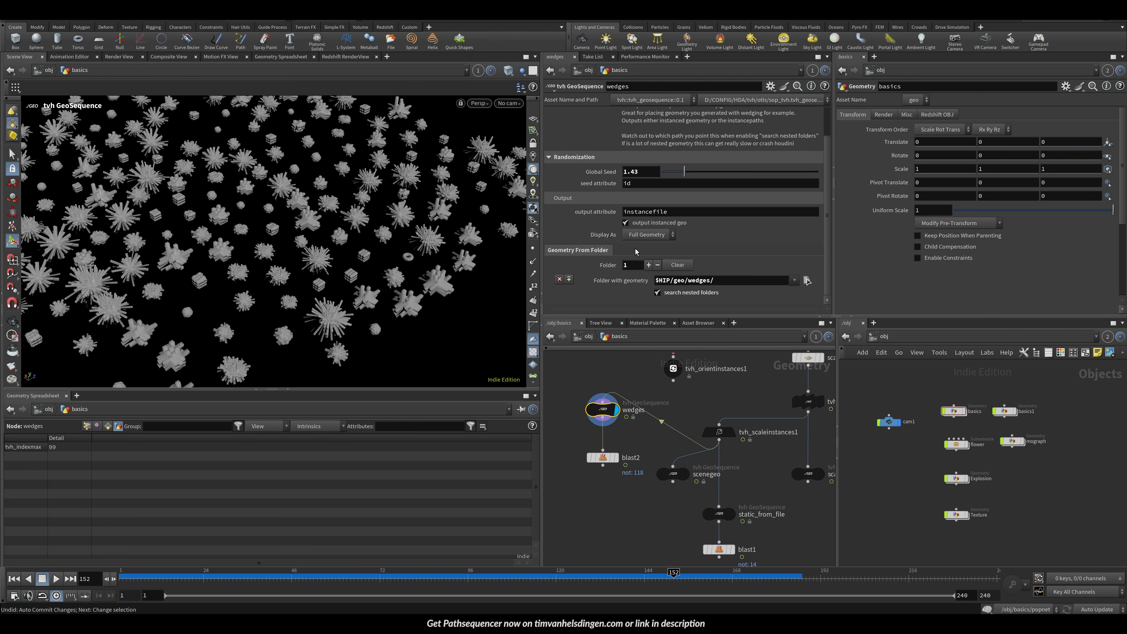
{"action": "left_click", "coordinate": [719, 432]}
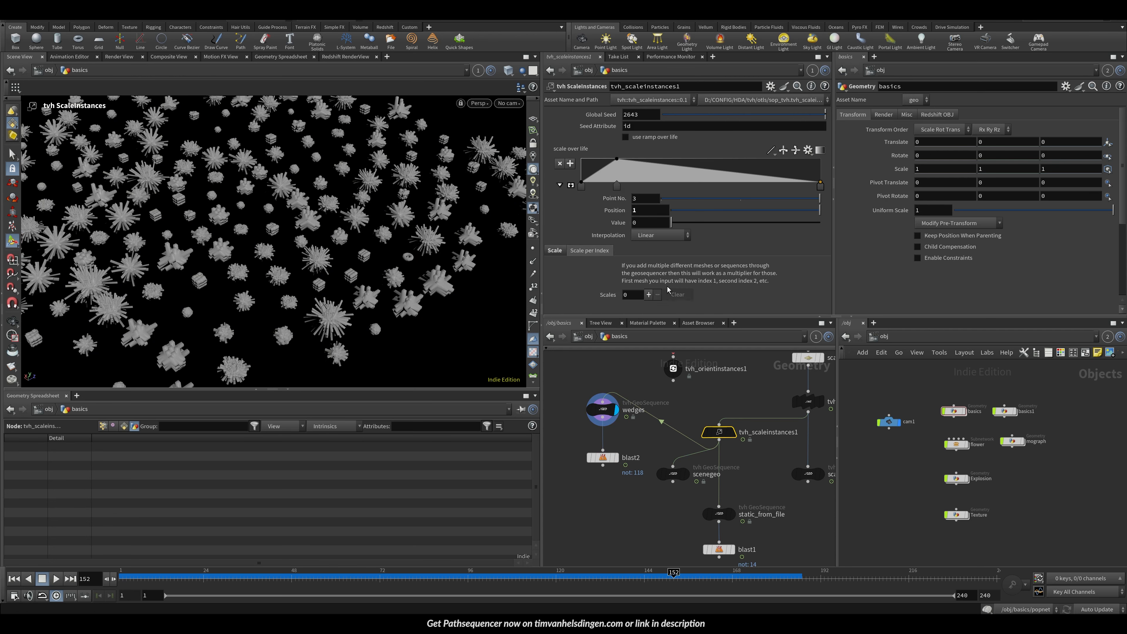
{"action": "key", "text": "Return"}
{"action": "scroll", "coordinate": [703, 262], "scroll_direction": "down", "scroll_amount": 15}
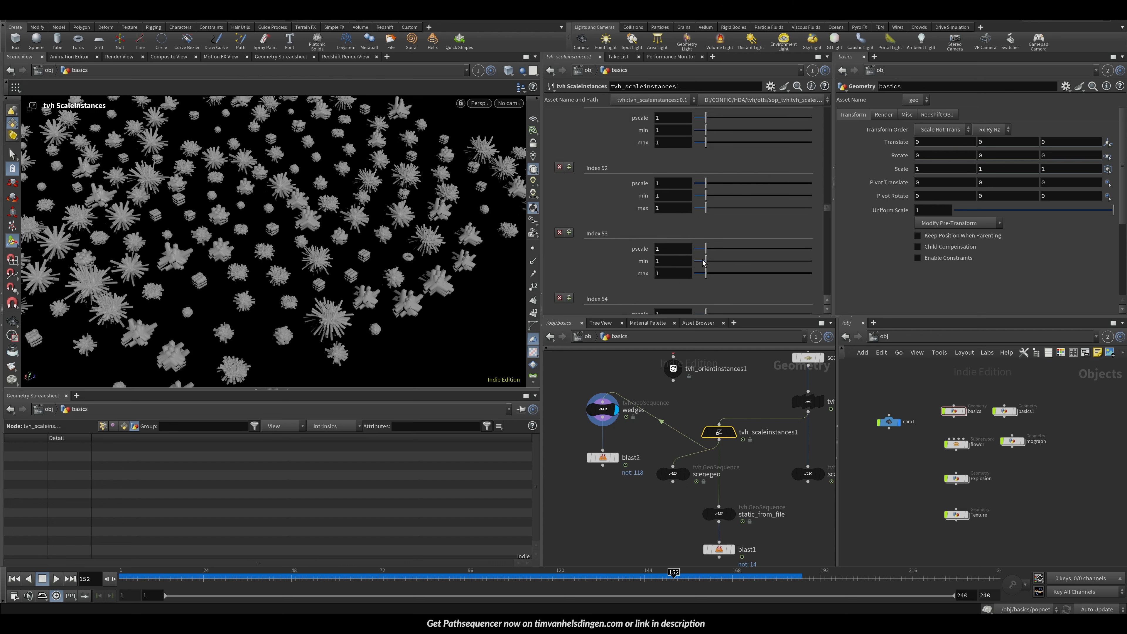
{"action": "left_click_drag", "start_coordinate": [825, 212], "coordinate": [834, 250]}
Step: Check blast2's isolated cube, then set Index 88's pscale to 0.68, min to 1.23 and max to 3.08 in tvh_scaleinstances1
{"action": "left_click", "coordinate": [620, 449]}
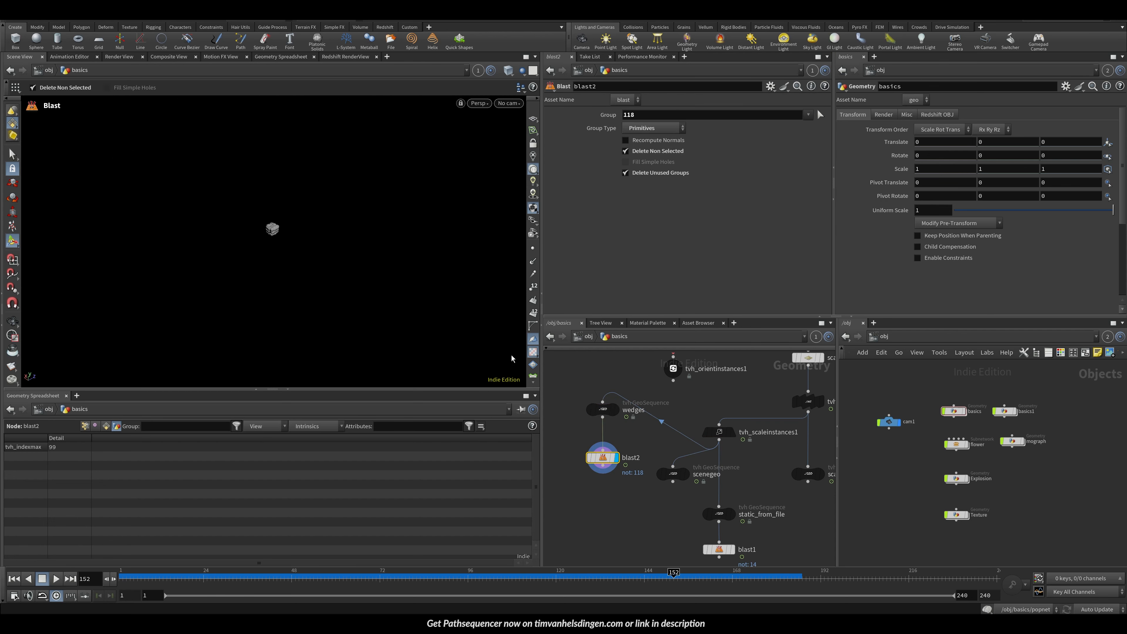
{"action": "left_click", "coordinate": [615, 409]}
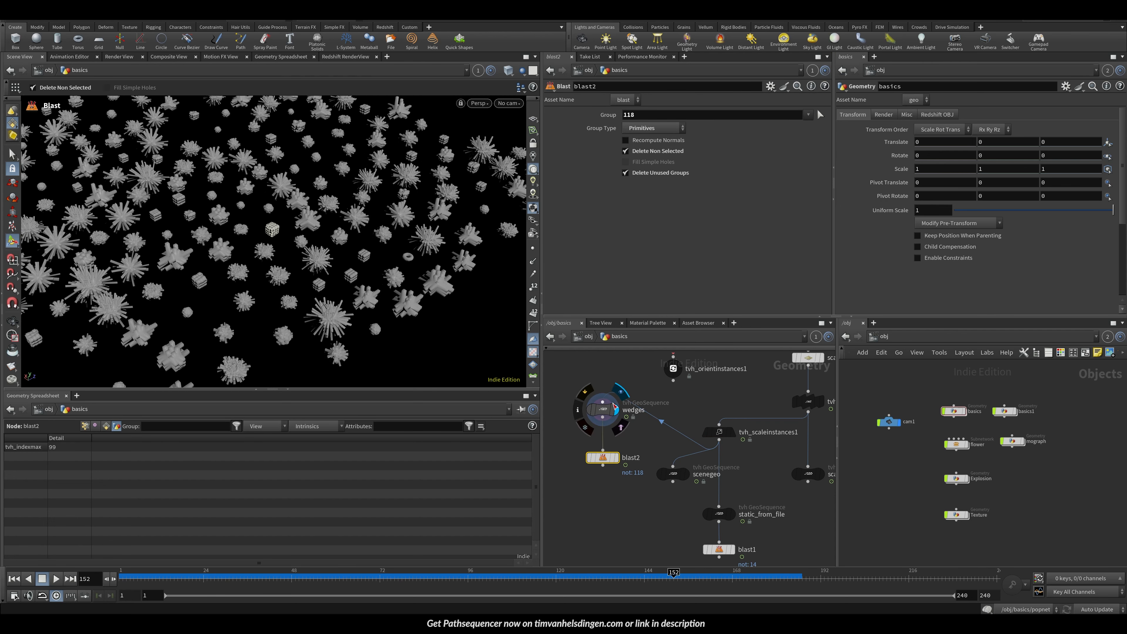
{"action": "left_click", "coordinate": [719, 431]}
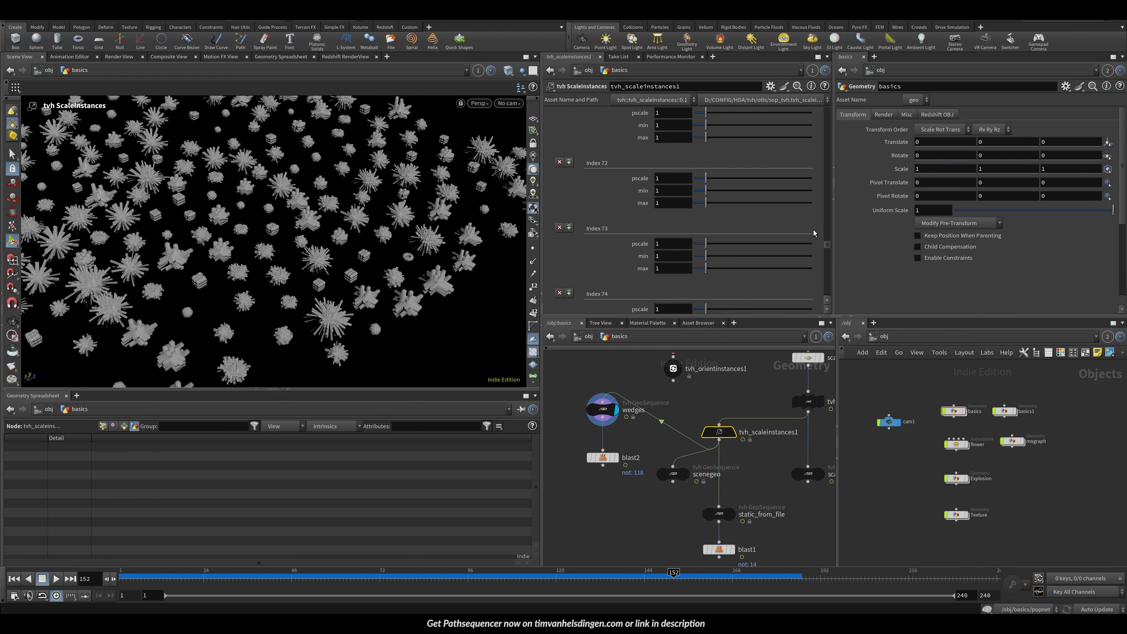
{"action": "scroll", "coordinate": [815, 233], "scroll_direction": "down", "scroll_amount": 10}
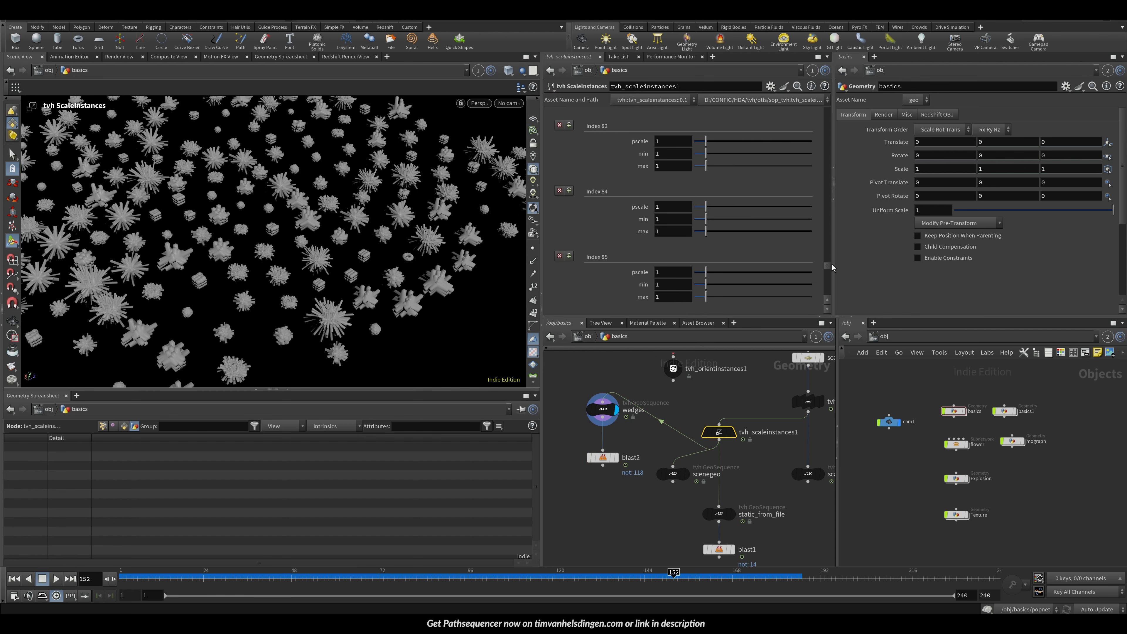
{"action": "scroll", "coordinate": [832, 267], "scroll_direction": "down", "scroll_amount": 3}
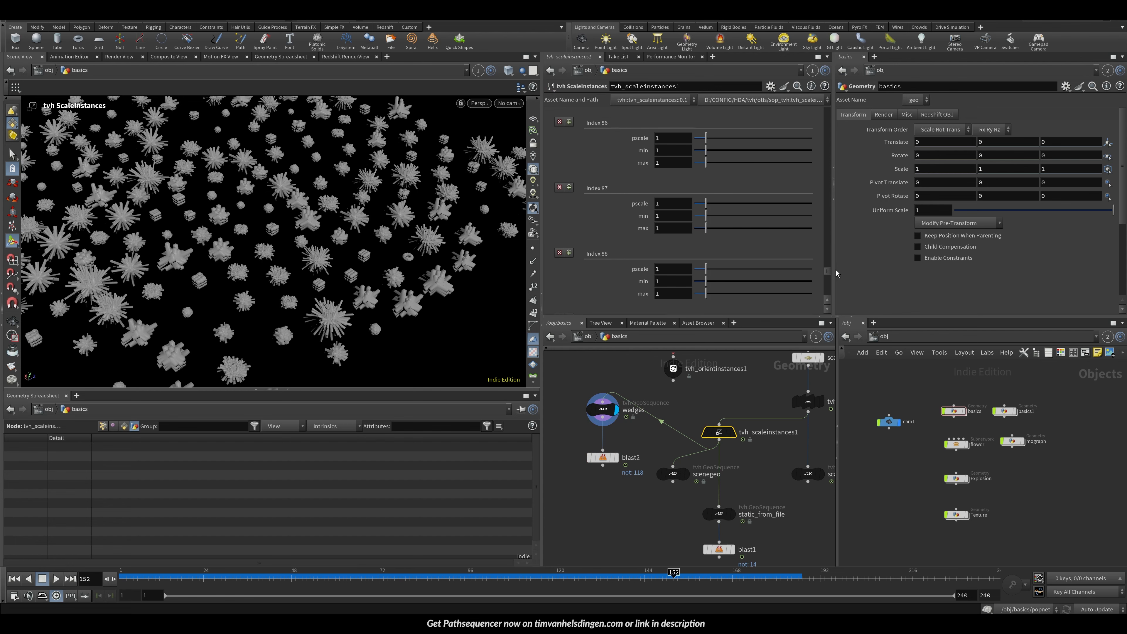
{"action": "scroll", "coordinate": [799, 275], "scroll_direction": "down", "scroll_amount": 1}
{"action": "mouse_move", "coordinate": [709, 265]}
{"action": "left_mouse_down"}
{"action": "mouse_move", "coordinate": [737, 268]}
{"action": "mouse_move", "coordinate": [702, 239]}
{"action": "mouse_move", "coordinate": [730, 262]}
{"action": "left_mouse_up"}
Step: Compare the isolated blast2 instance with the full wedges output in the viewport
{"action": "left_click", "coordinate": [616, 457]}
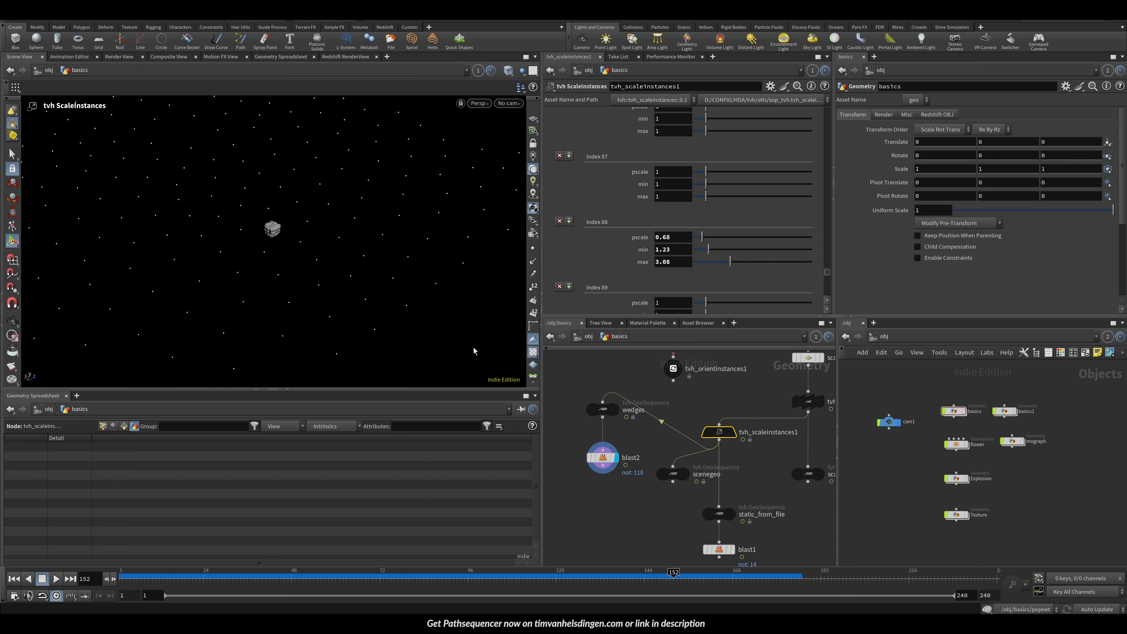
{"action": "left_click", "coordinate": [604, 409]}
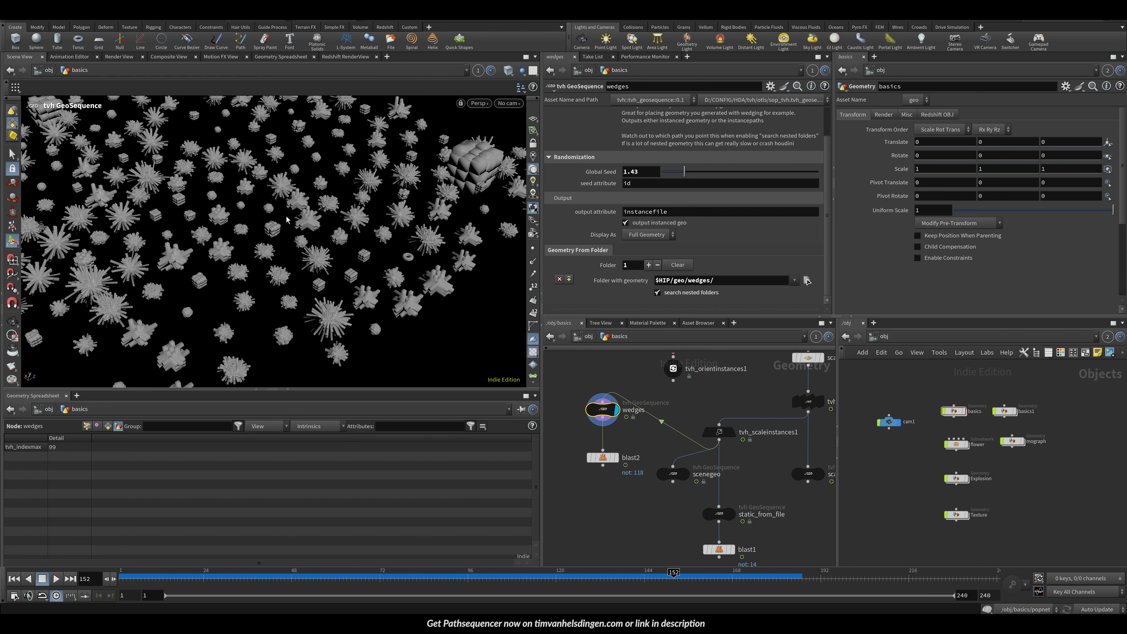
{"action": "middle_click_drag", "start_coordinate": [287, 220], "coordinate": [410, 224], "text": "alt"}
{"action": "right_click_drag", "start_coordinate": [410, 224], "coordinate": [193, 179], "text": "alt"}
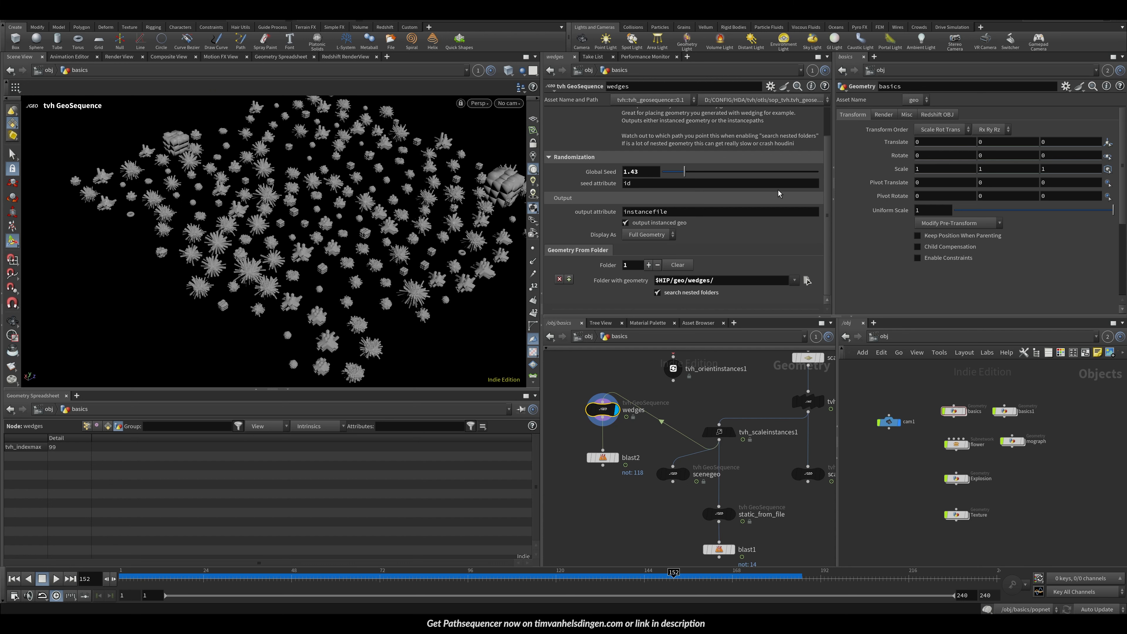
Step: Reselect blast2's group by picking a different instance primitive in the viewport
{"action": "left_click", "coordinate": [615, 457]}
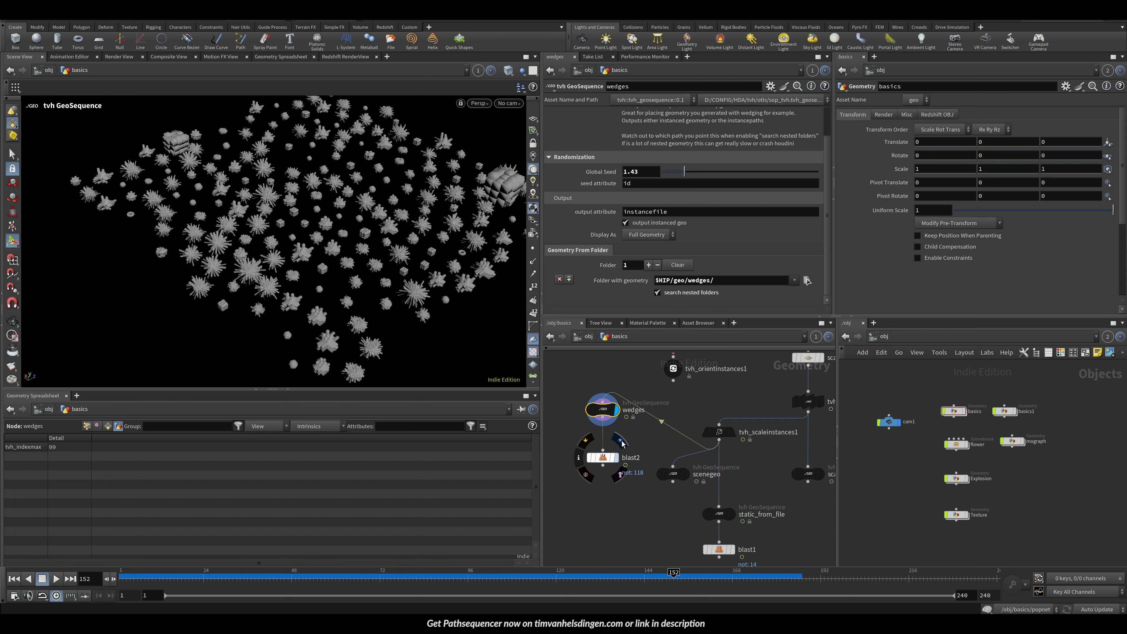
{"action": "key", "text": "BackSpace"}
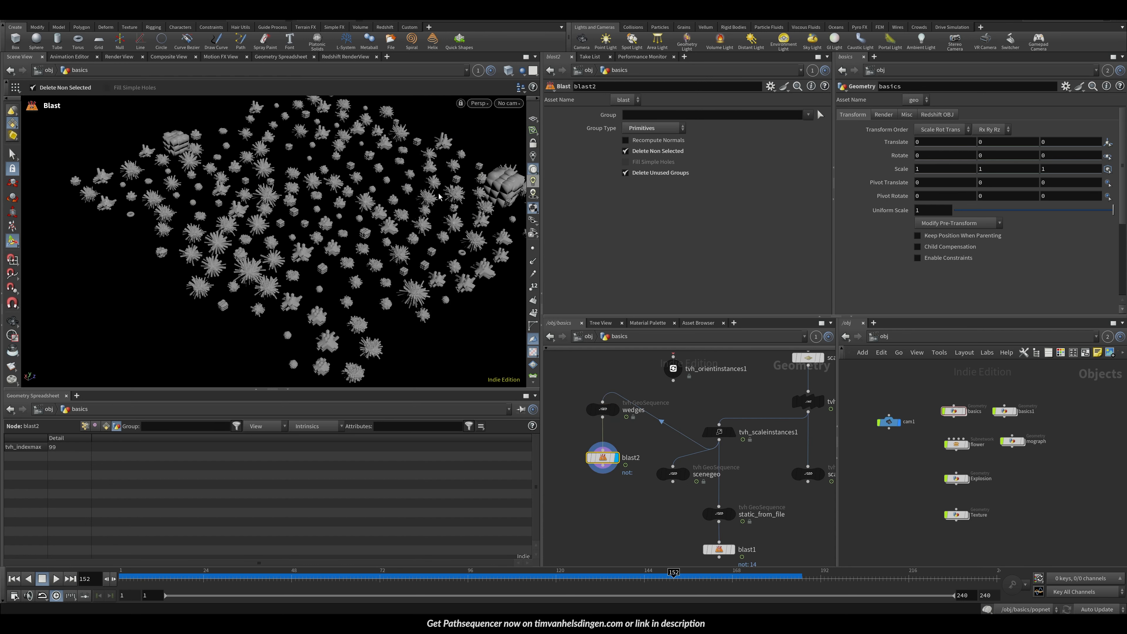
{"action": "left_click", "coordinate": [821, 115]}
{"action": "left_click", "coordinate": [501, 189]}
{"action": "key", "text": "Return"}
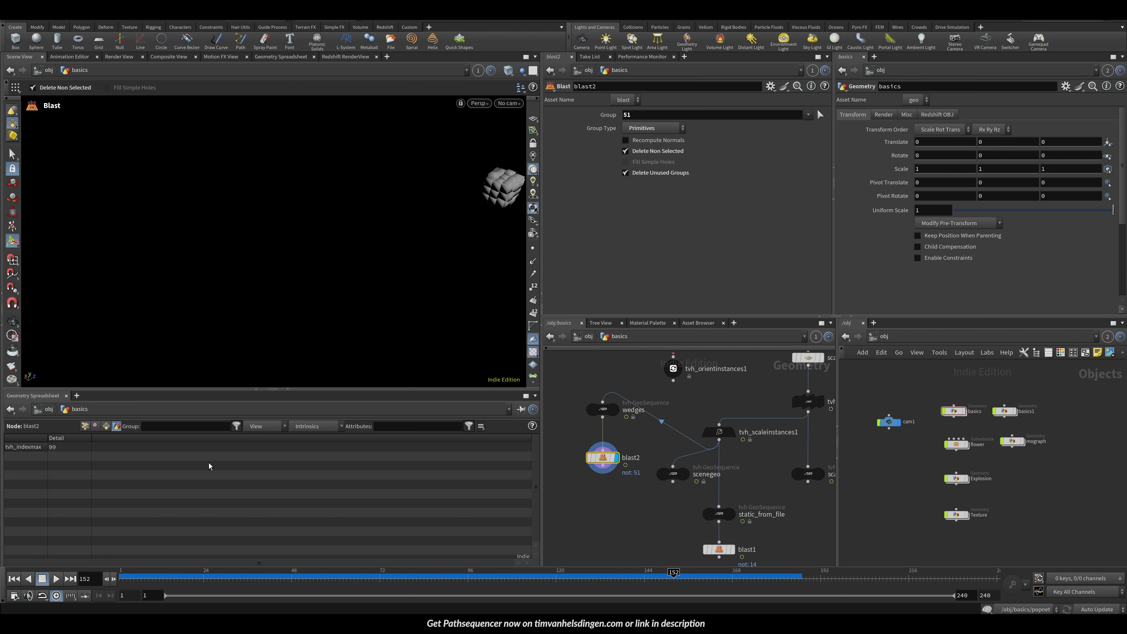
Step: Inspect blast2's point attributes in the spreadsheet and delete the blast2 node
{"action": "left_click", "coordinate": [84, 426]}
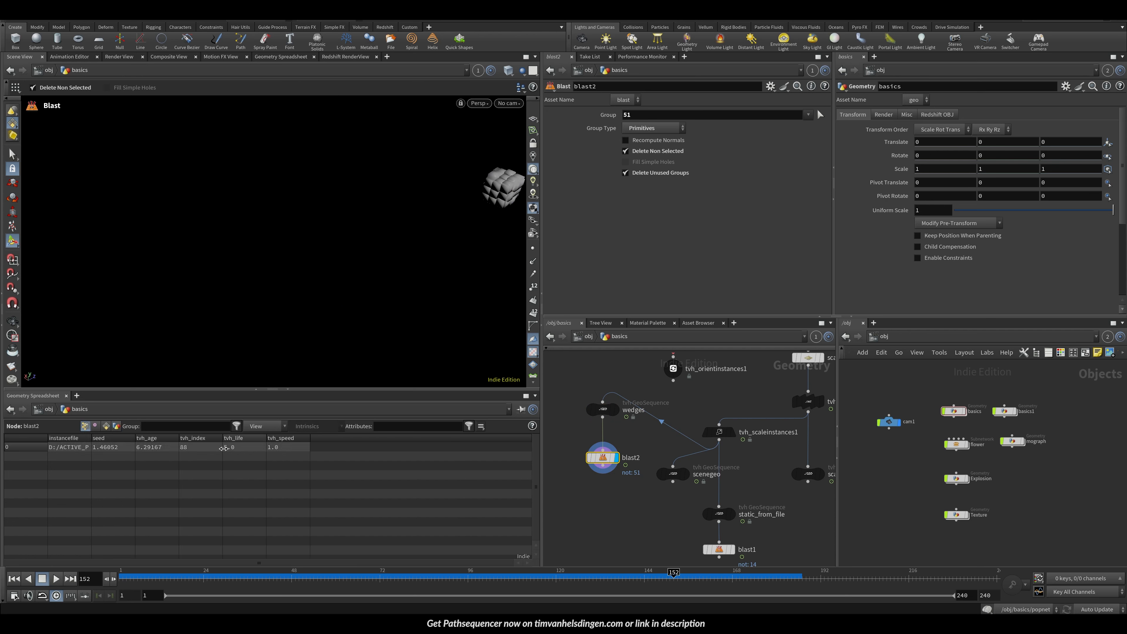
{"action": "left_click_drag", "start_coordinate": [612, 452], "coordinate": [616, 452]}
{"action": "key", "text": "Delete"}
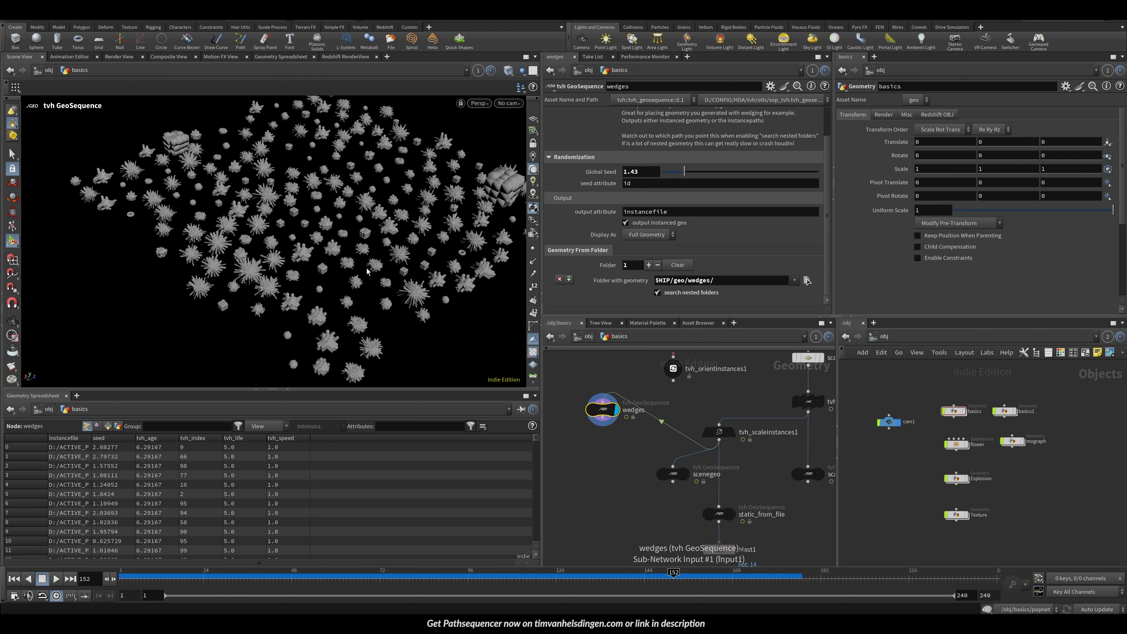
Step: Add a tvh OrientInstances node to the network
{"action": "left_click_drag", "start_coordinate": [369, 214], "coordinate": [367, 245], "text": "alt"}
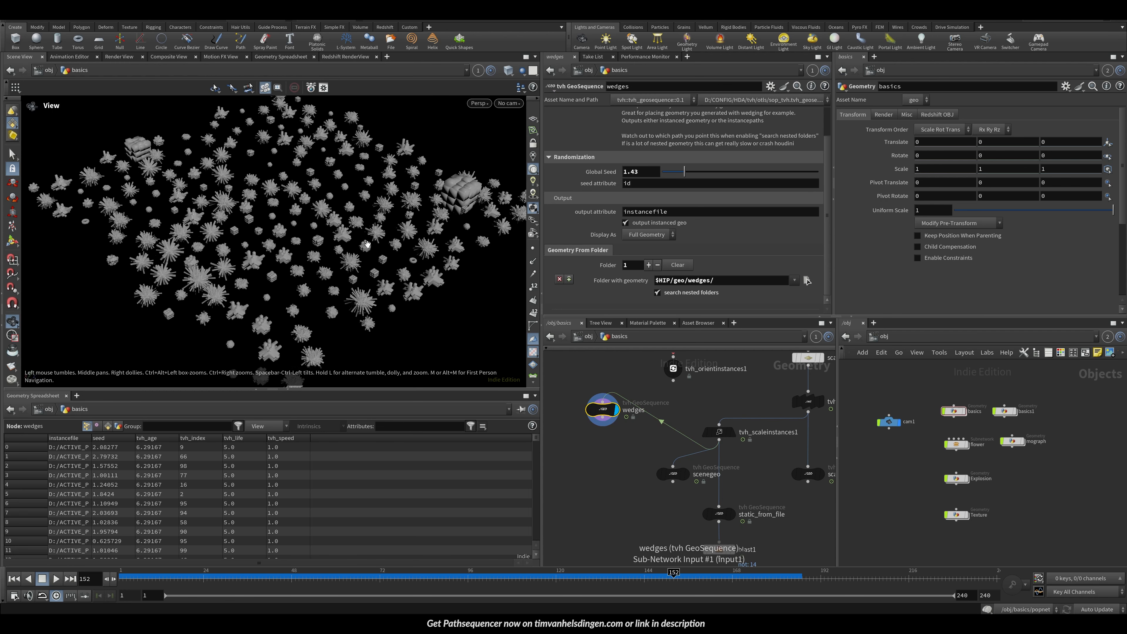
{"action": "right_click_drag", "start_coordinate": [417, 241], "coordinate": [316, 257], "text": "alt"}
{"action": "left_click_drag", "start_coordinate": [316, 258], "coordinate": [364, 270], "text": "alt"}
{"action": "mouse_move", "coordinate": [661, 420]}
{"action": "middle_mouse_down"}
{"action": "mouse_move", "coordinate": [567, 422]}
{"action": "mouse_move", "coordinate": [681, 419]}
{"action": "middle_mouse_up"}
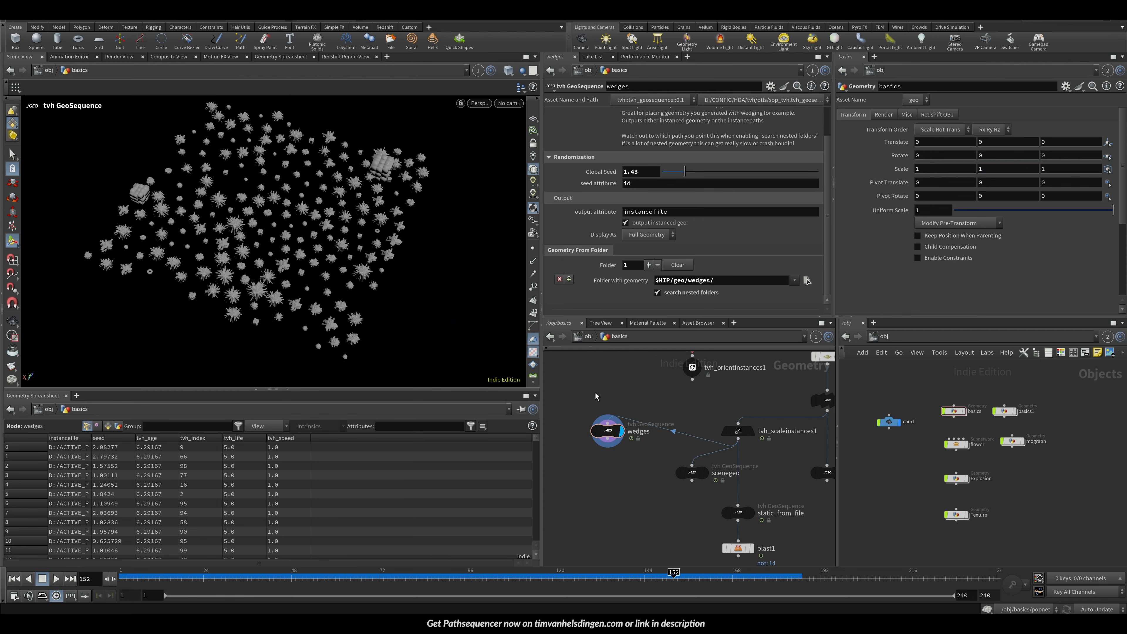
{"action": "key", "text": "Tab"}
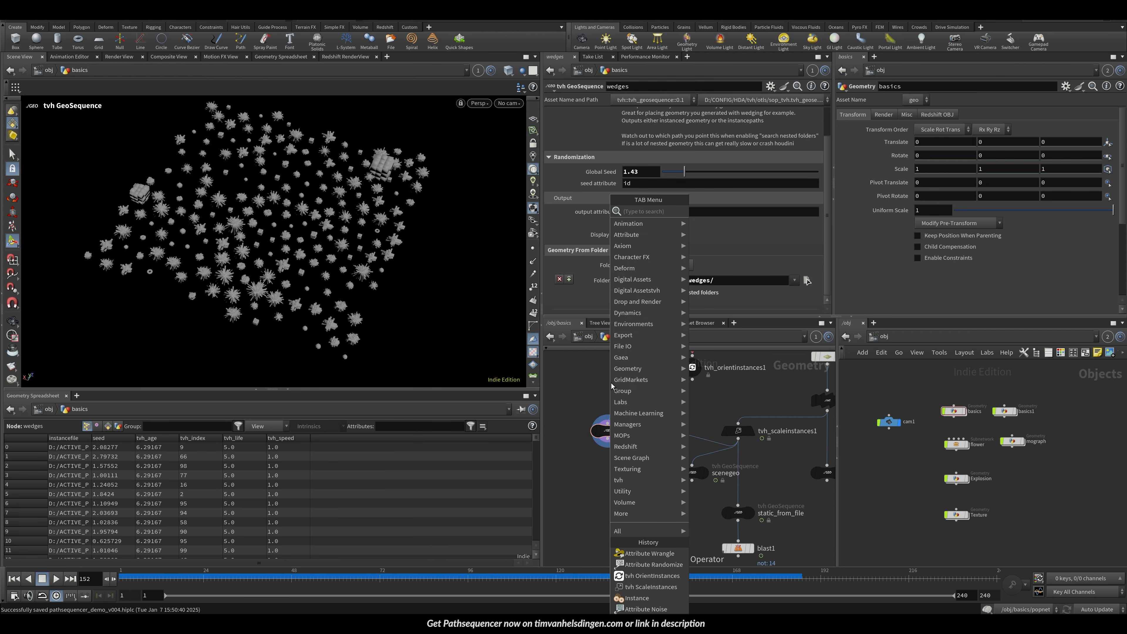
{"action": "type", "text": "topnet"}
{"action": "key", "text": "Return"}
{"action": "left_click", "coordinate": [669, 391]}
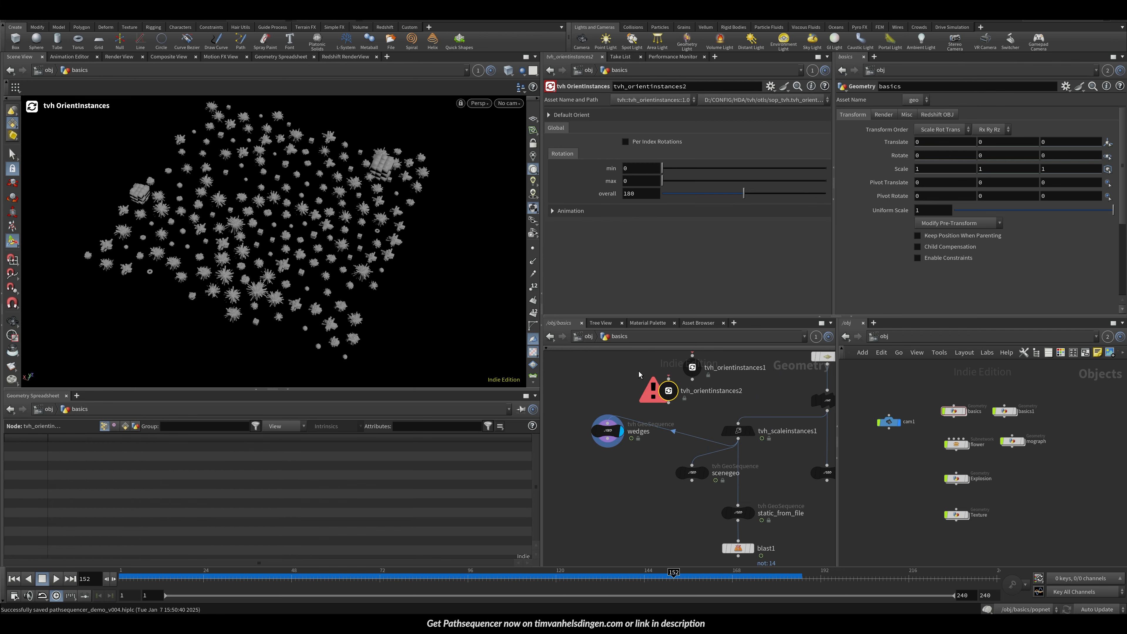
Step: Insert tvh_orientinstances2 between tvh_initialize_attributes1 and tvh_scaleinstances1
{"action": "left_click_drag", "start_coordinate": [670, 392], "coordinate": [731, 396]}
{"action": "middle_click_drag", "start_coordinate": [794, 392], "coordinate": [701, 396]}
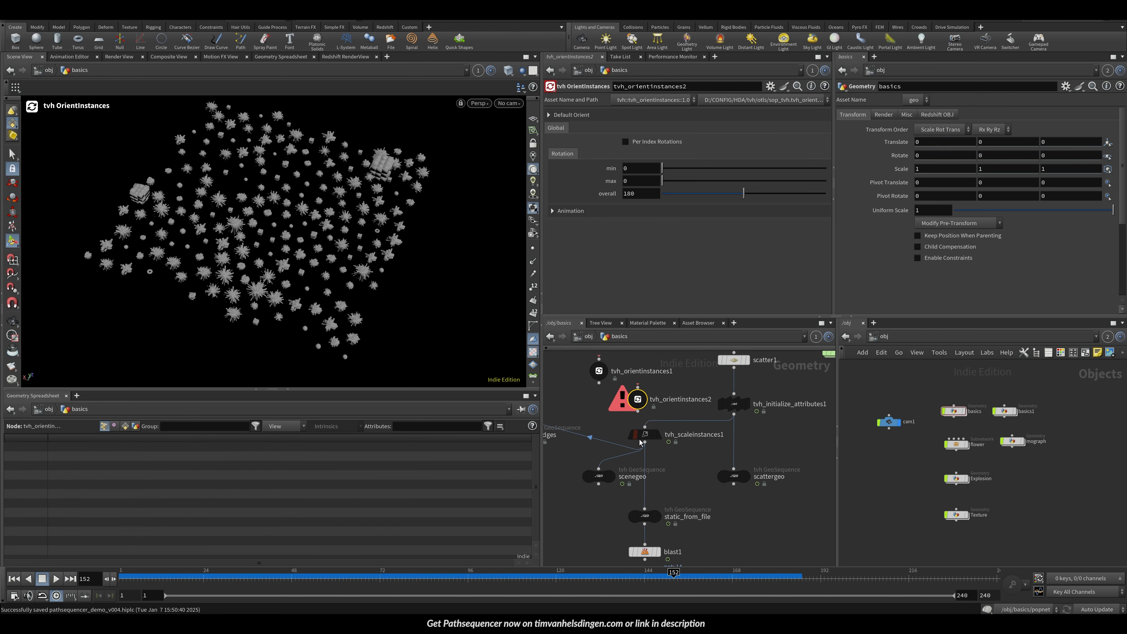
{"action": "left_click_drag", "start_coordinate": [641, 440], "coordinate": [641, 439]}
{"action": "left_click_drag", "start_coordinate": [650, 396], "coordinate": [677, 413]}
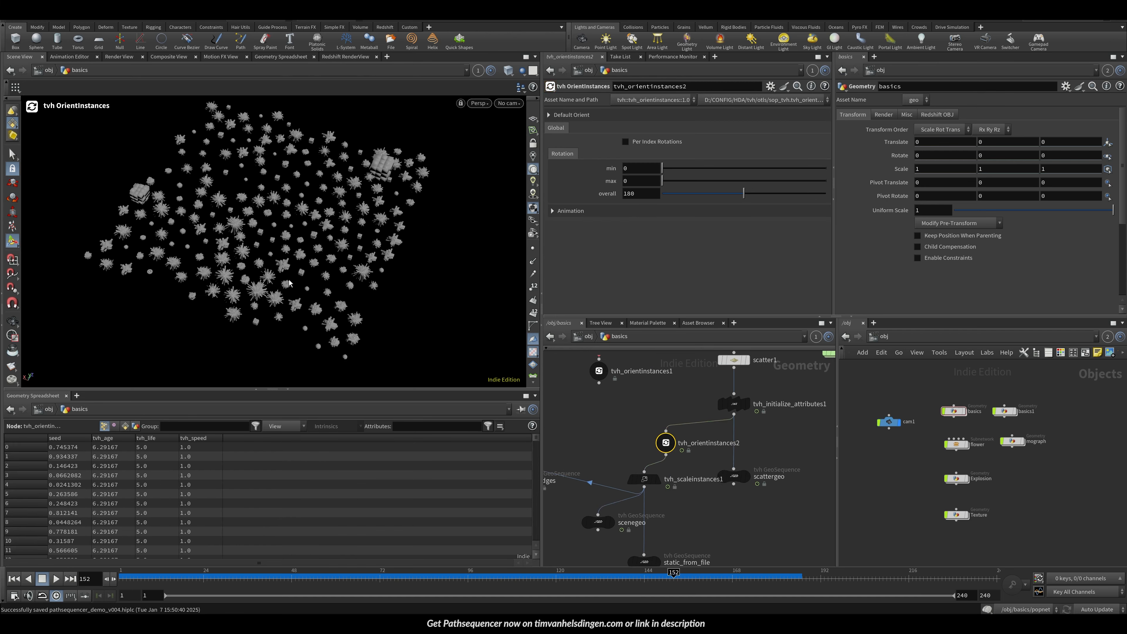
Step: Experiment with the rotation min and max sliders on tvh_orientinstances2 while orbiting the viewport
{"action": "scroll", "coordinate": [319, 284], "scroll_direction": "up", "scroll_amount": 3}
{"action": "left_click_drag", "start_coordinate": [324, 307], "coordinate": [293, 260], "text": "alt"}
{"action": "key", "text": "Up"}
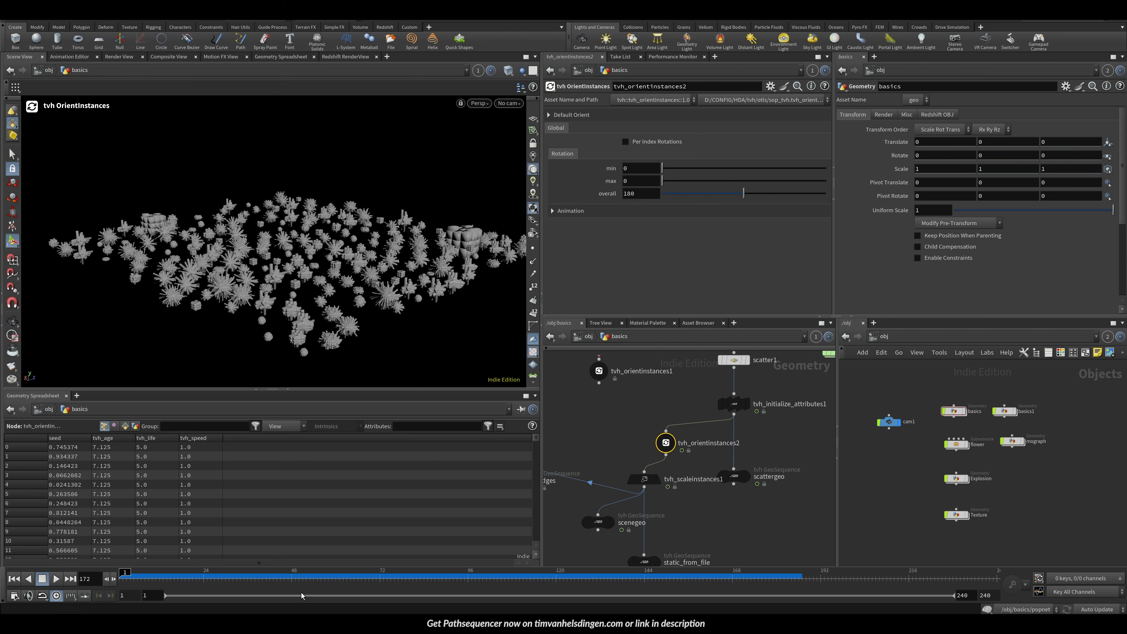
{"action": "left_click_drag", "start_coordinate": [390, 372], "coordinate": [469, 274], "text": "alt"}
{"action": "left_click_drag", "start_coordinate": [677, 181], "coordinate": [699, 171]}
{"action": "scroll", "coordinate": [227, 254], "scroll_direction": "up", "scroll_amount": 5, "text": "alt"}
{"action": "left_click_drag", "start_coordinate": [227, 254], "coordinate": [351, 283], "text": "alt"}
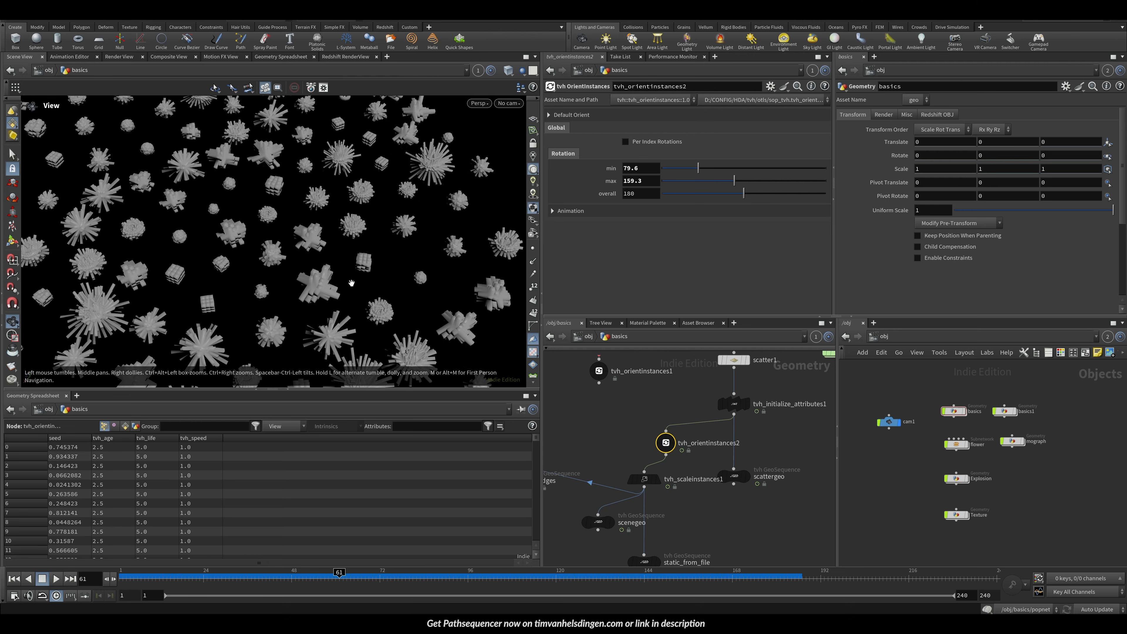
Step: Set the rotation min and max to 0
{"action": "mouse_move", "coordinate": [706, 169]}
{"action": "left_mouse_down"}
{"action": "mouse_move", "coordinate": [766, 193]}
{"action": "mouse_move", "coordinate": [677, 194]}
{"action": "mouse_move", "coordinate": [755, 195]}
{"action": "mouse_move", "coordinate": [697, 170]}
{"action": "left_mouse_up"}
{"action": "double_click", "coordinate": [636, 169]}
{"action": "type", "text": "0"}
{"action": "double_click", "coordinate": [636, 181]}
{"action": "type", "text": "0"}
{"action": "key", "text": "Return"}
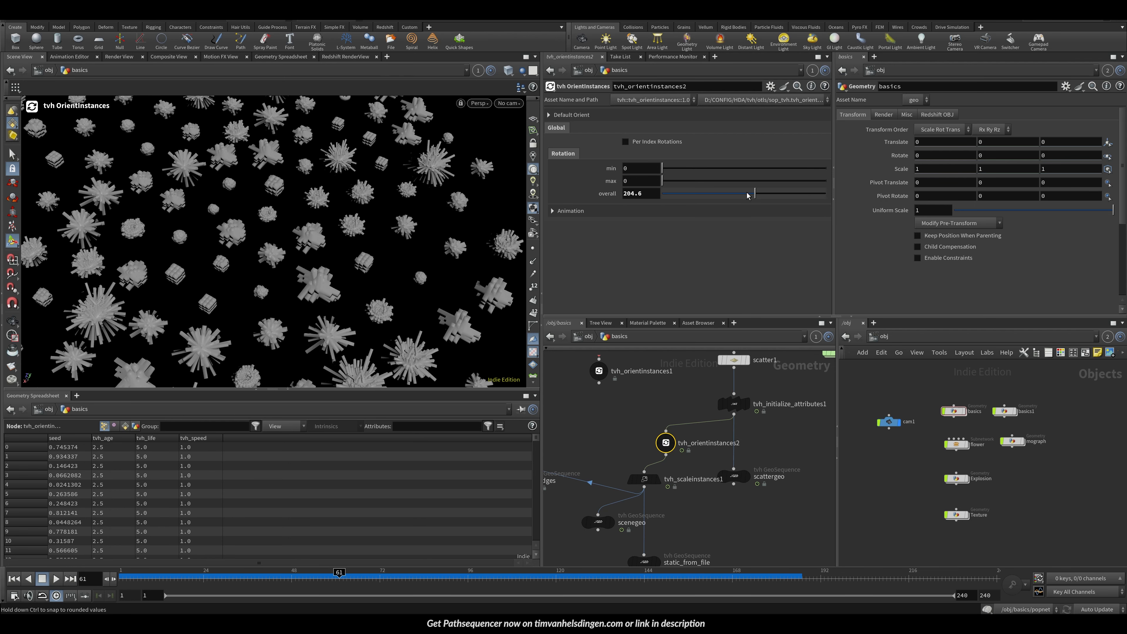
Step: Set the rotation overall to 238.9, min to 53.1 and max to 170.3
{"action": "mouse_move", "coordinate": [753, 195]}
{"action": "left_mouse_down"}
{"action": "mouse_move", "coordinate": [788, 195]}
{"action": "mouse_move", "coordinate": [737, 195]}
{"action": "mouse_move", "coordinate": [771, 196]}
{"action": "left_mouse_up"}
{"action": "left_click_drag", "start_coordinate": [665, 180], "coordinate": [691, 173]}
{"action": "right_click_drag", "start_coordinate": [320, 236], "coordinate": [267, 235], "text": "alt"}
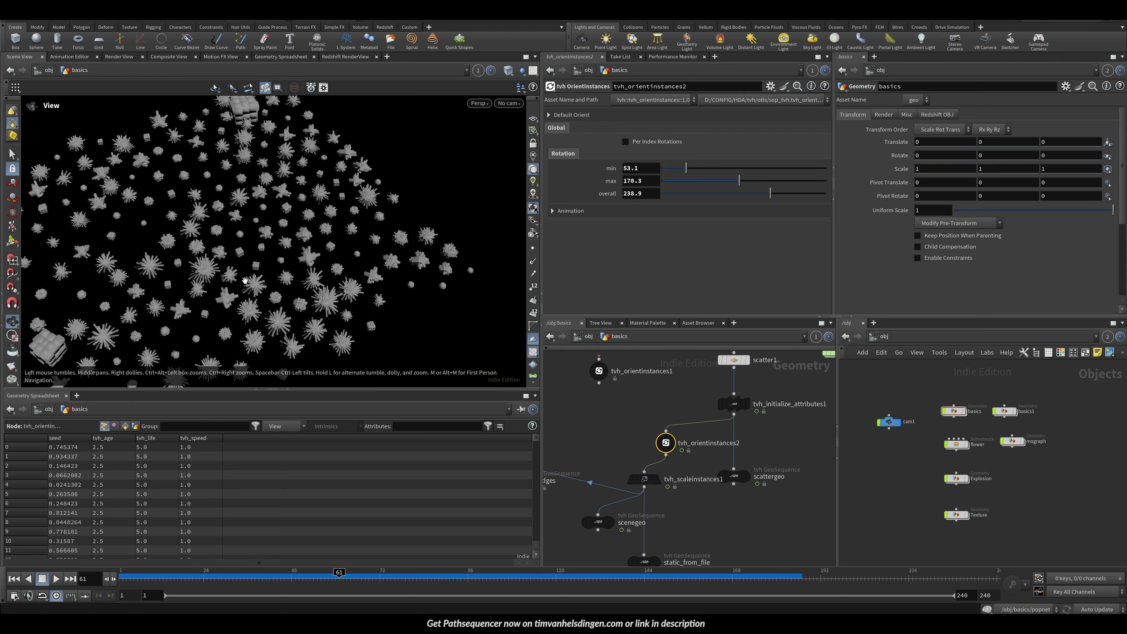
Step: Enable Per Index Rotations and add 99 per-index rotation overrides
{"action": "middle_click_drag", "start_coordinate": [607, 413], "coordinate": [656, 326]}
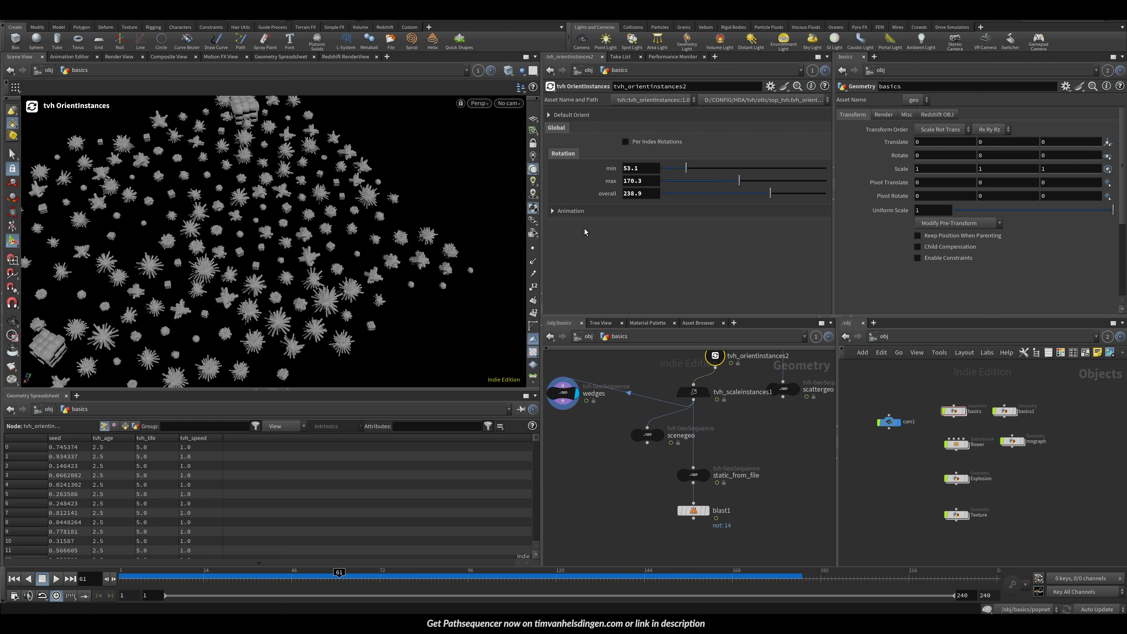
{"action": "left_click", "coordinate": [648, 143]}
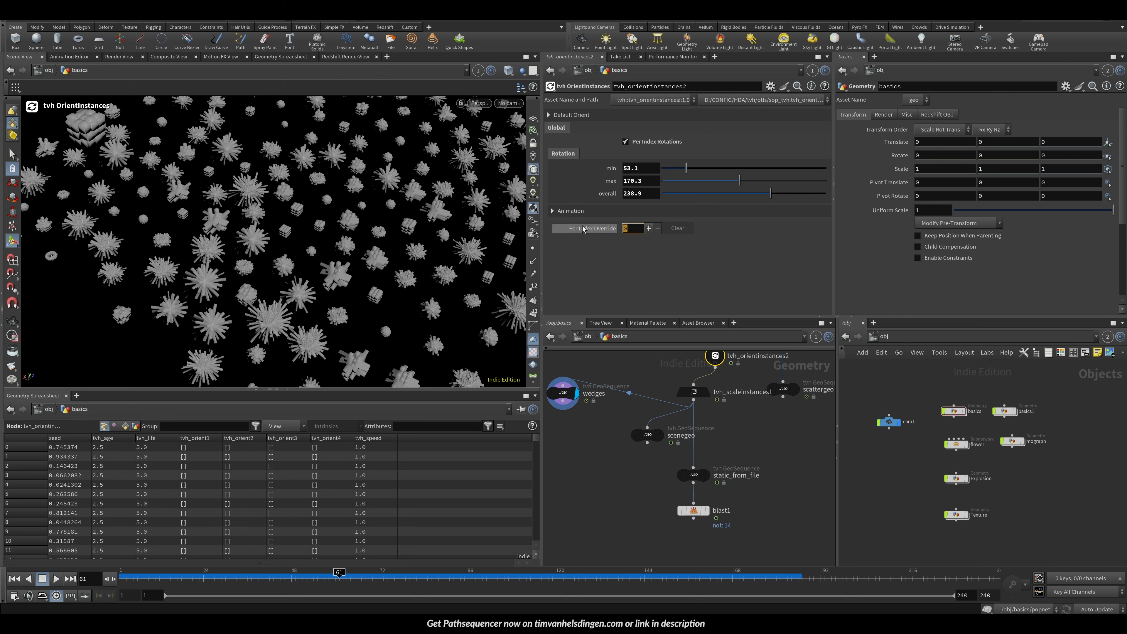
{"action": "type", "text": "99"}
{"action": "key", "text": "Return"}
Step: Set Geometry Index 88's rotation overall to 1.65, min to 123.3 and max to 179.1
{"action": "scroll", "coordinate": [802, 198], "scroll_direction": "down", "scroll_amount": 10}
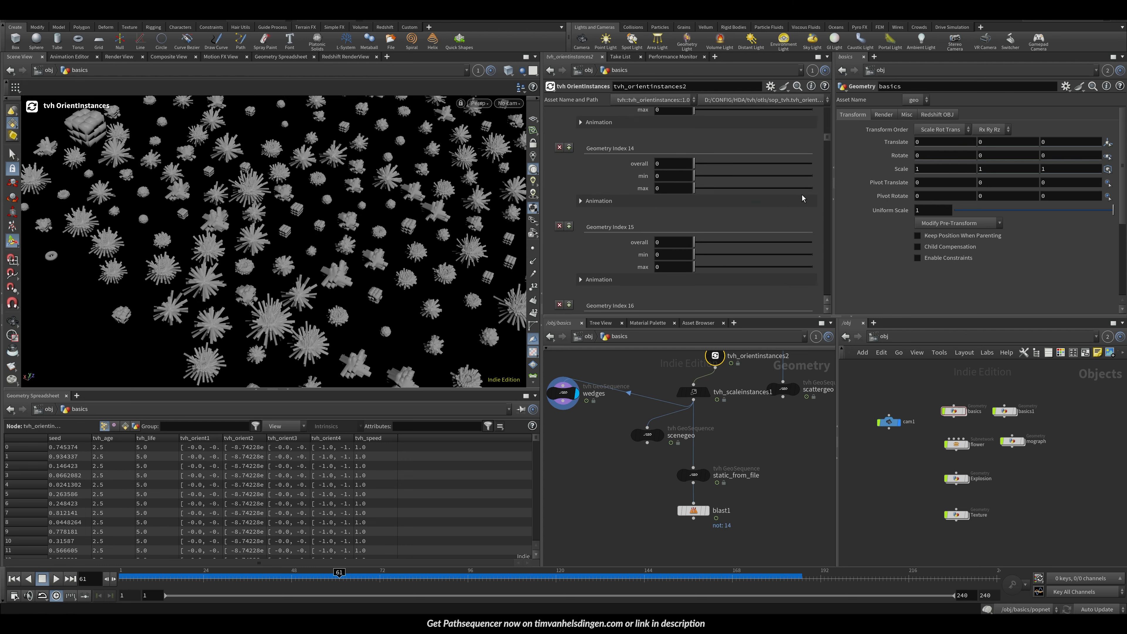
{"action": "left_click_drag", "start_coordinate": [824, 136], "coordinate": [853, 268]}
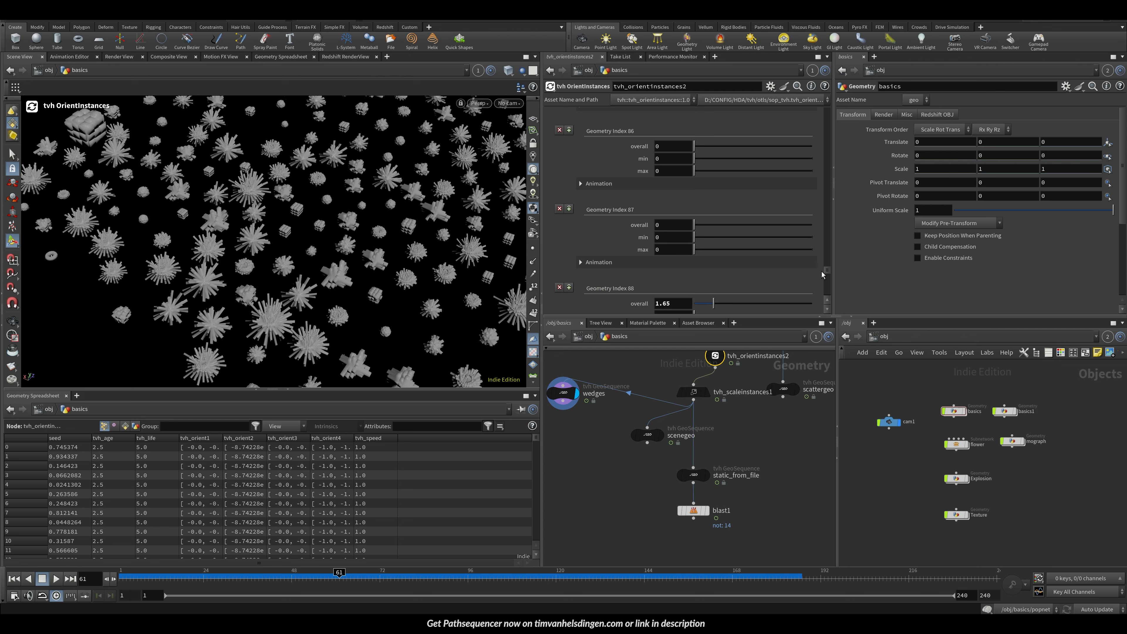
{"action": "left_click_drag", "start_coordinate": [824, 271], "coordinate": [825, 274]}
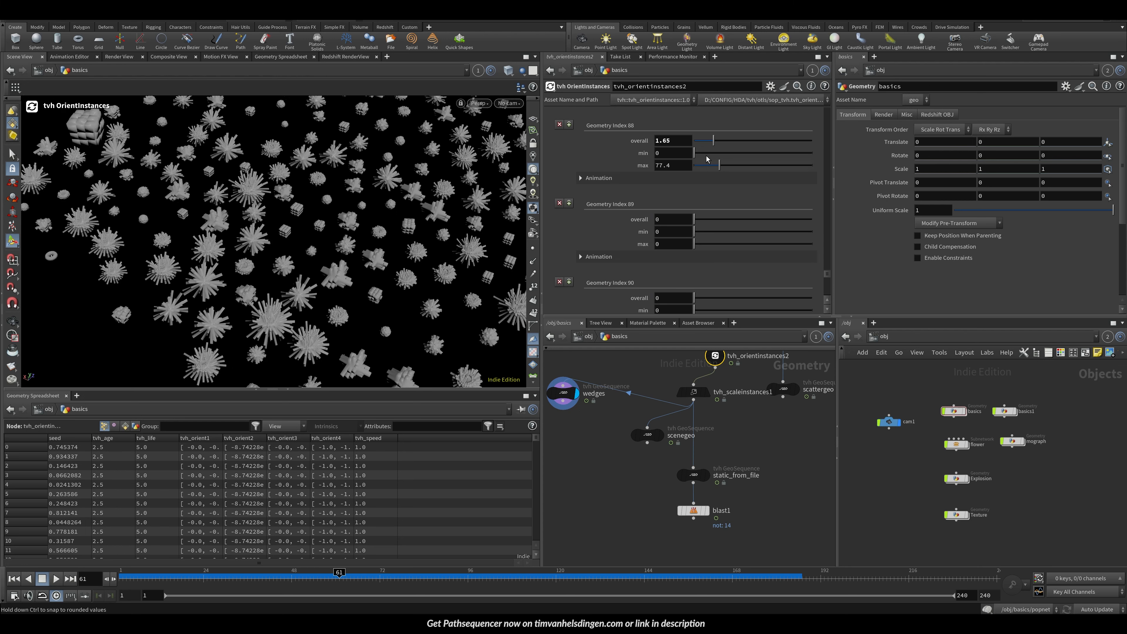
{"action": "scroll", "coordinate": [346, 221], "scroll_direction": "down", "scroll_amount": 3}
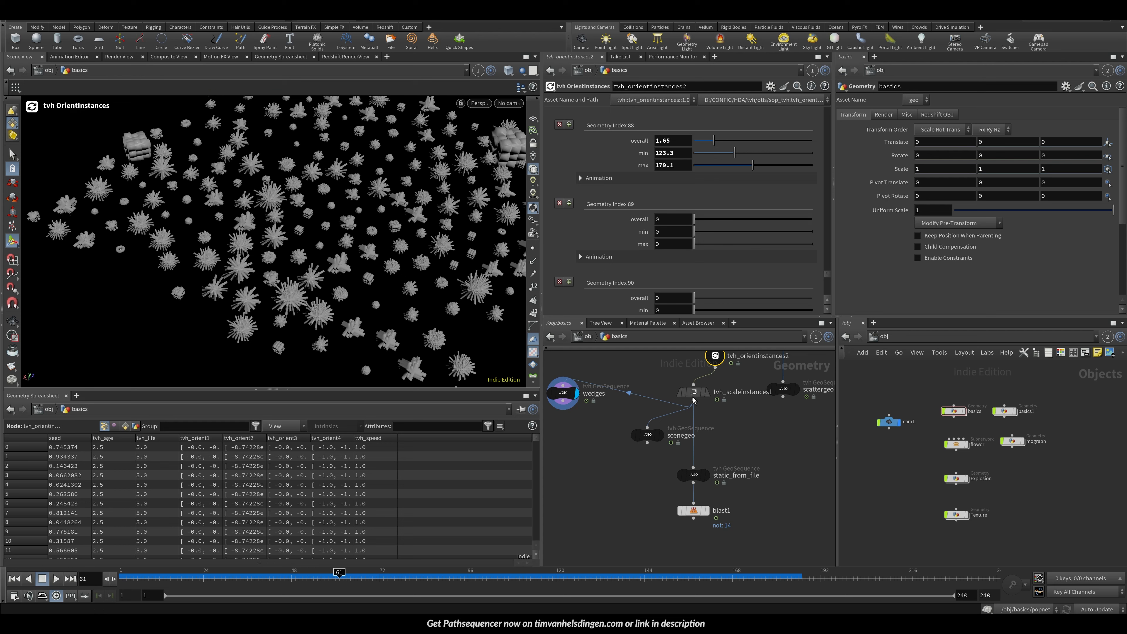
Step: Clear all per-index rotation overrides
{"action": "middle_click_drag", "start_coordinate": [693, 398], "coordinate": [645, 449]}
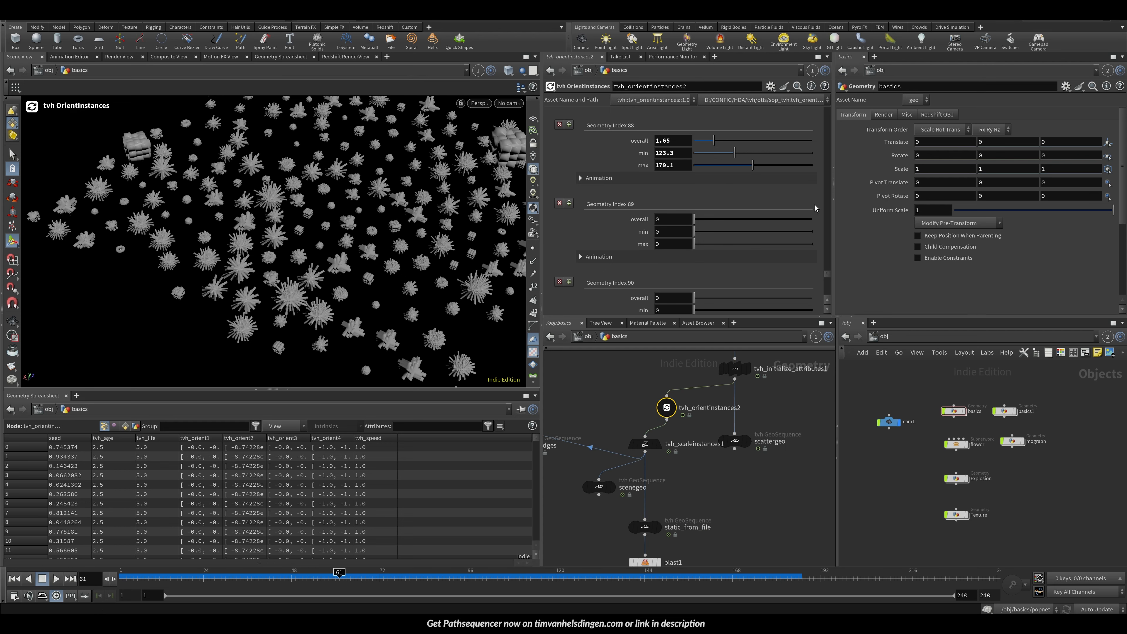
{"action": "left_click_drag", "start_coordinate": [827, 274], "coordinate": [813, 114]}
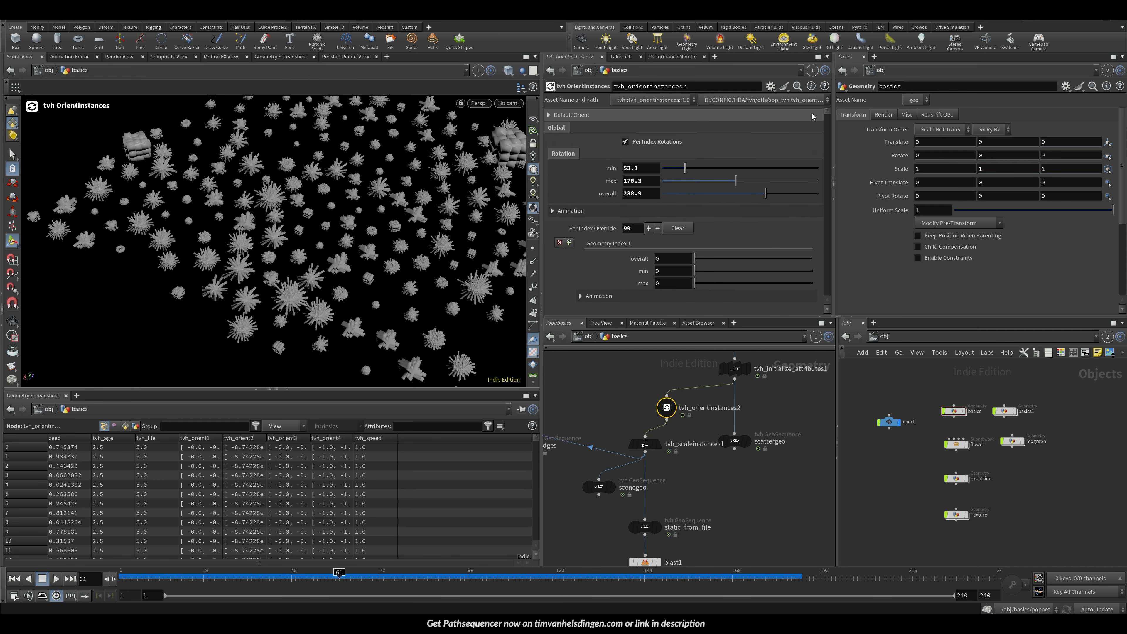
{"action": "left_click", "coordinate": [670, 234]}
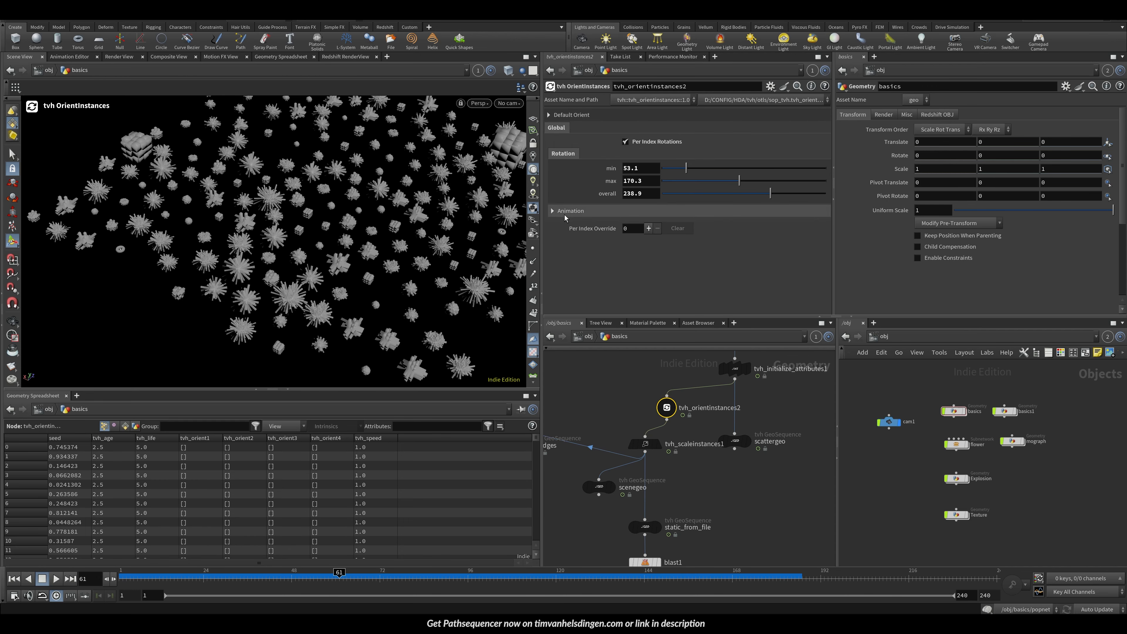
Step: In the Animation section of tvh_orientinstances2, set rotations per second to 2
{"action": "scroll", "coordinate": [248, 215], "scroll_direction": "up", "scroll_amount": 5}
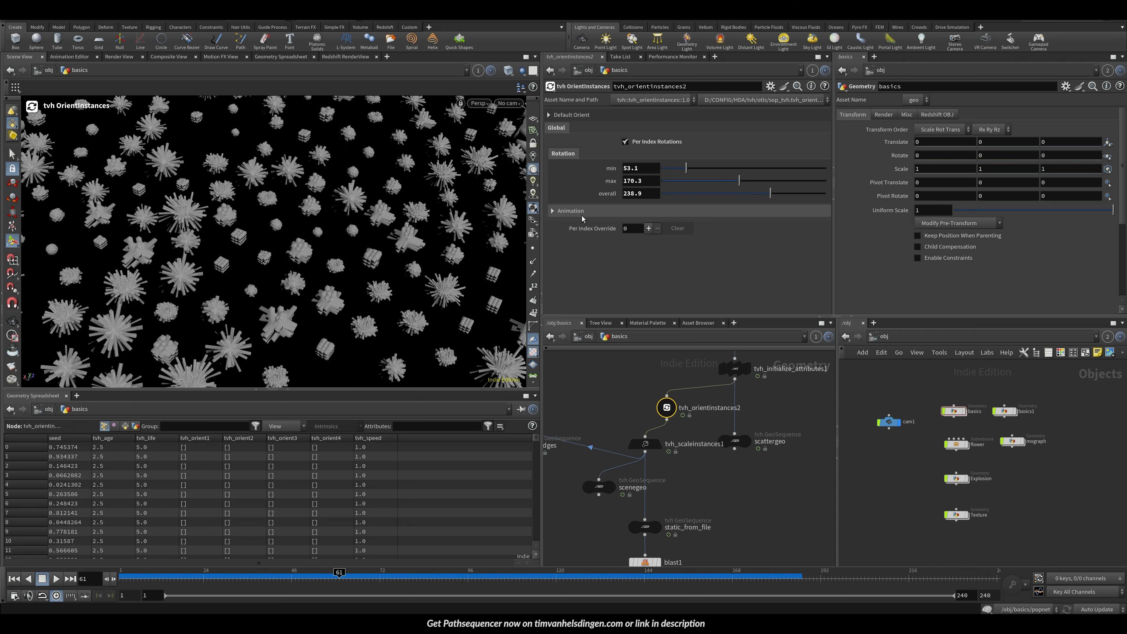
{"action": "left_click", "coordinate": [568, 211]}
{"action": "scroll", "coordinate": [292, 223], "scroll_direction": "down", "scroll_amount": 5}
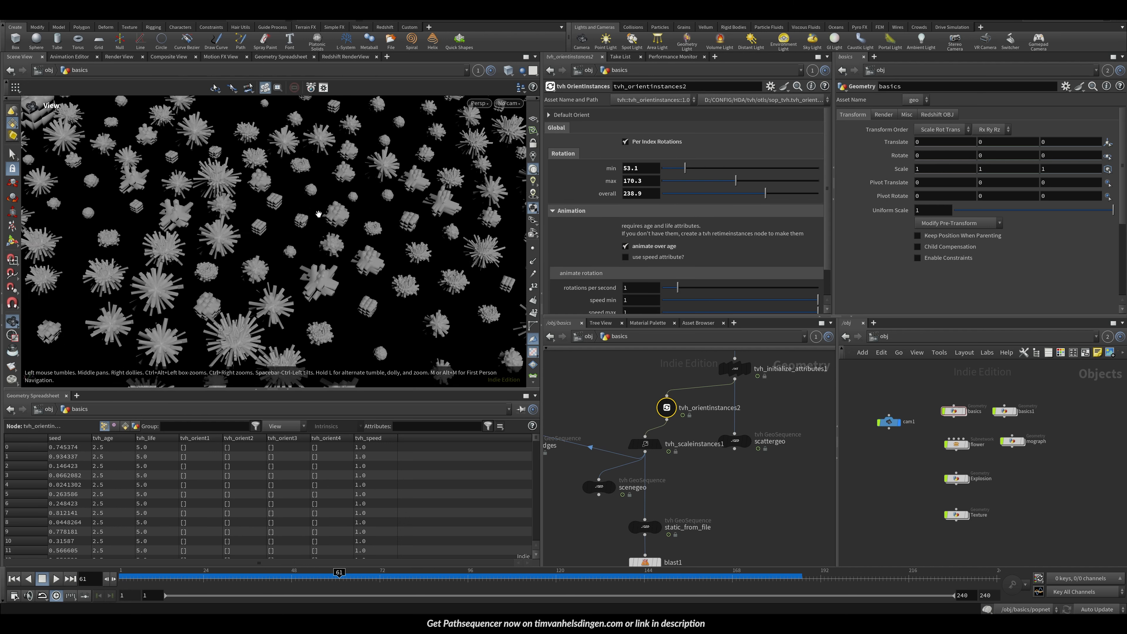
{"action": "key", "text": "Up"}
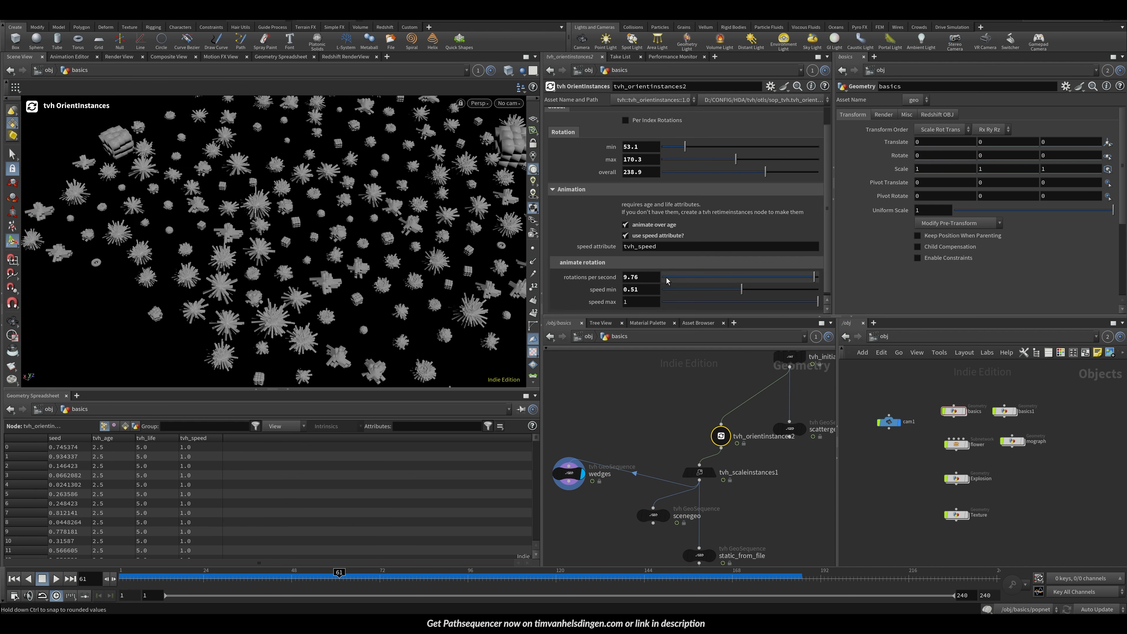
{"action": "left_click_drag", "start_coordinate": [645, 278], "coordinate": [576, 271]}
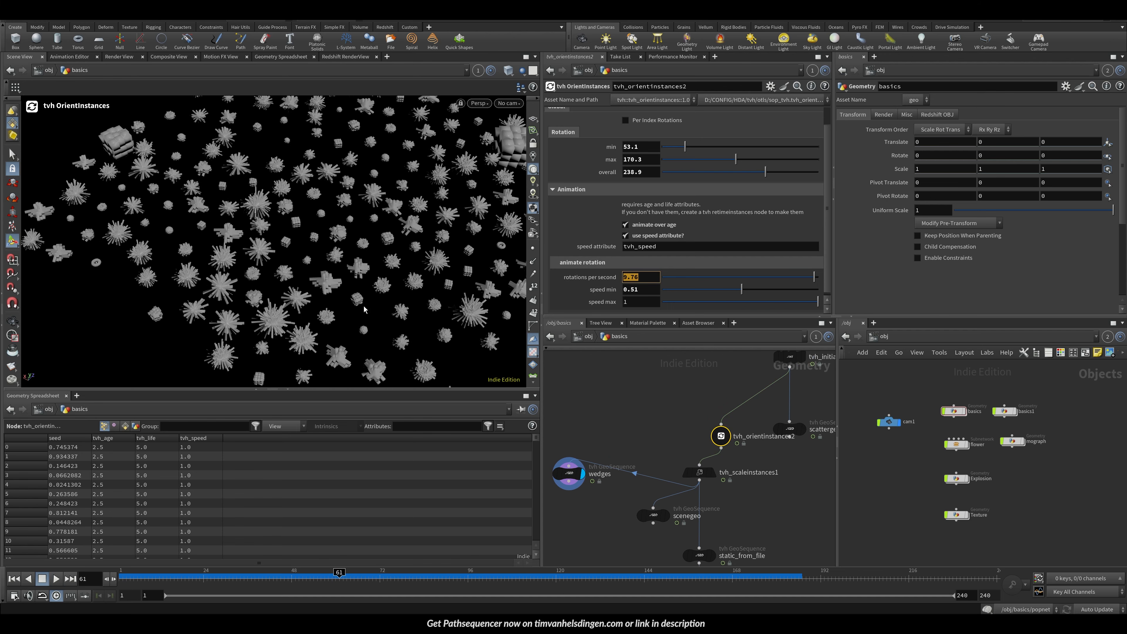
{"action": "type", "text": "2"}
{"action": "key", "text": "Return"}
Step: Preview the rotation animation on the timeline and open the Global Animation Options
{"action": "scroll", "coordinate": [382, 302], "scroll_direction": "down", "scroll_amount": 3}
{"action": "key", "text": "Up"}
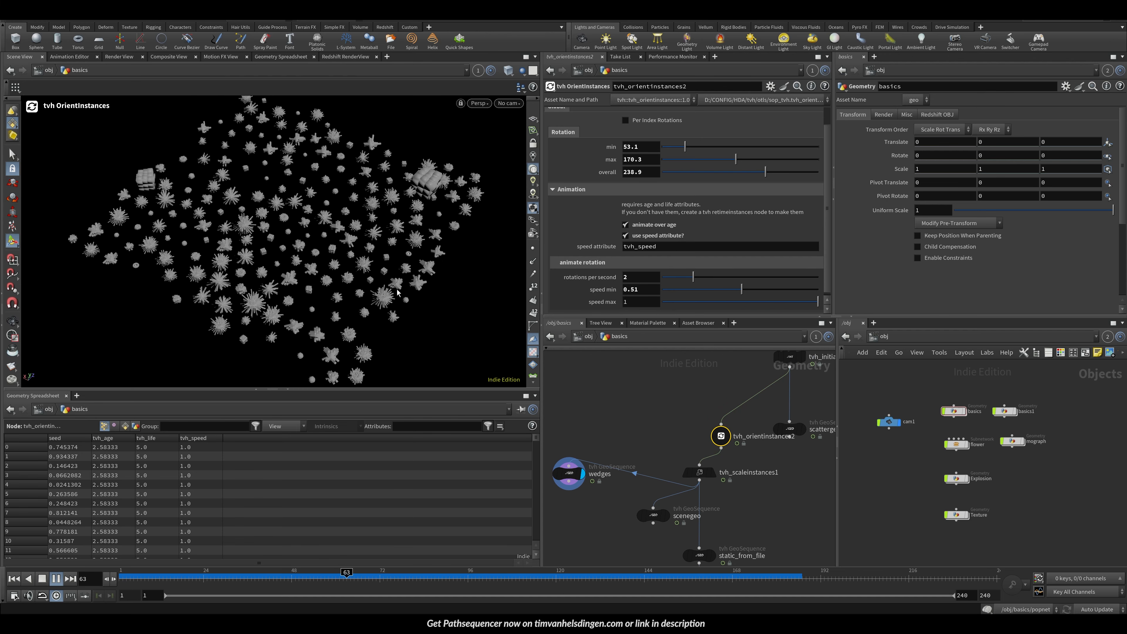
{"action": "right_click_drag", "start_coordinate": [289, 291], "coordinate": [337, 257], "text": "alt"}
{"action": "left_click", "coordinate": [251, 578]}
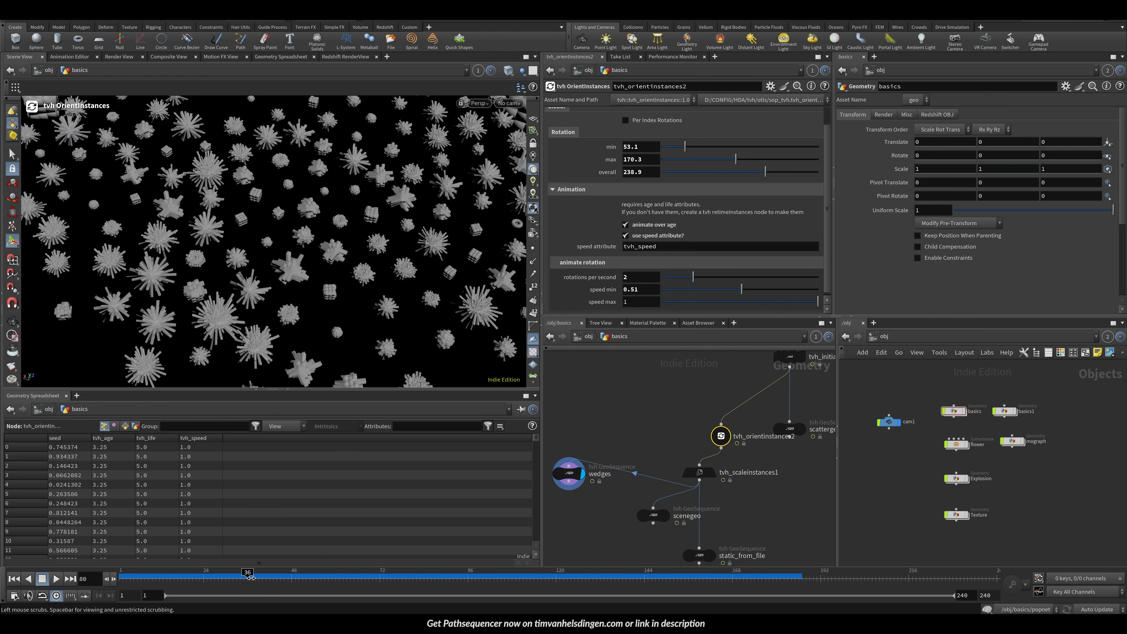
{"action": "left_click", "coordinate": [15, 596]}
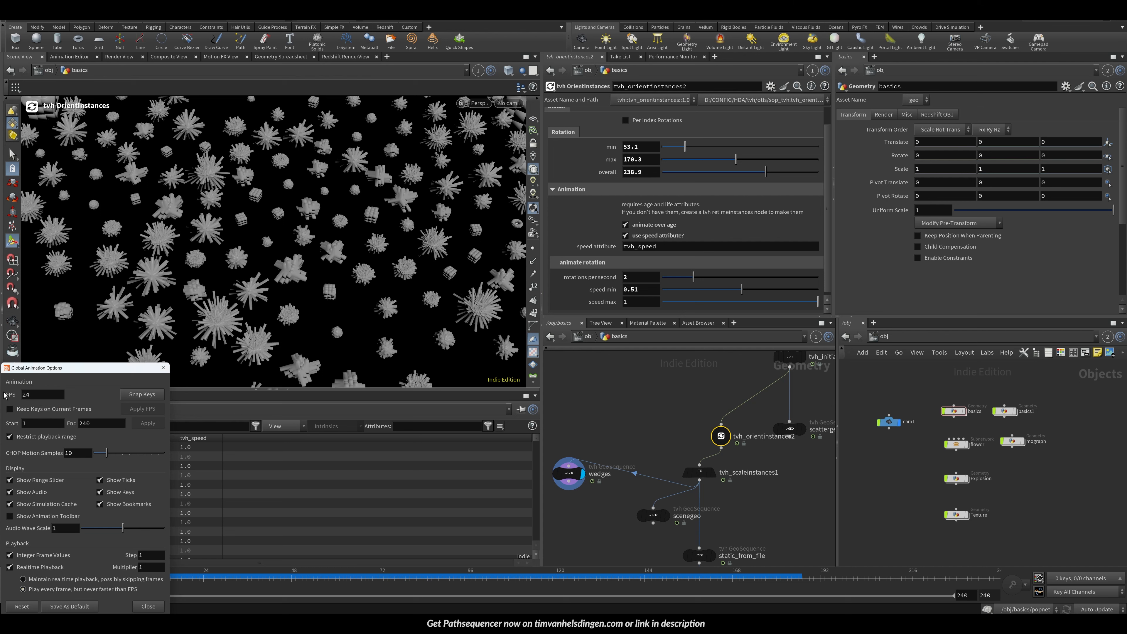
Step: Close the animation options and set rotations per second to 3.15 and speed min to 0.03
{"action": "left_click", "coordinate": [164, 368]}
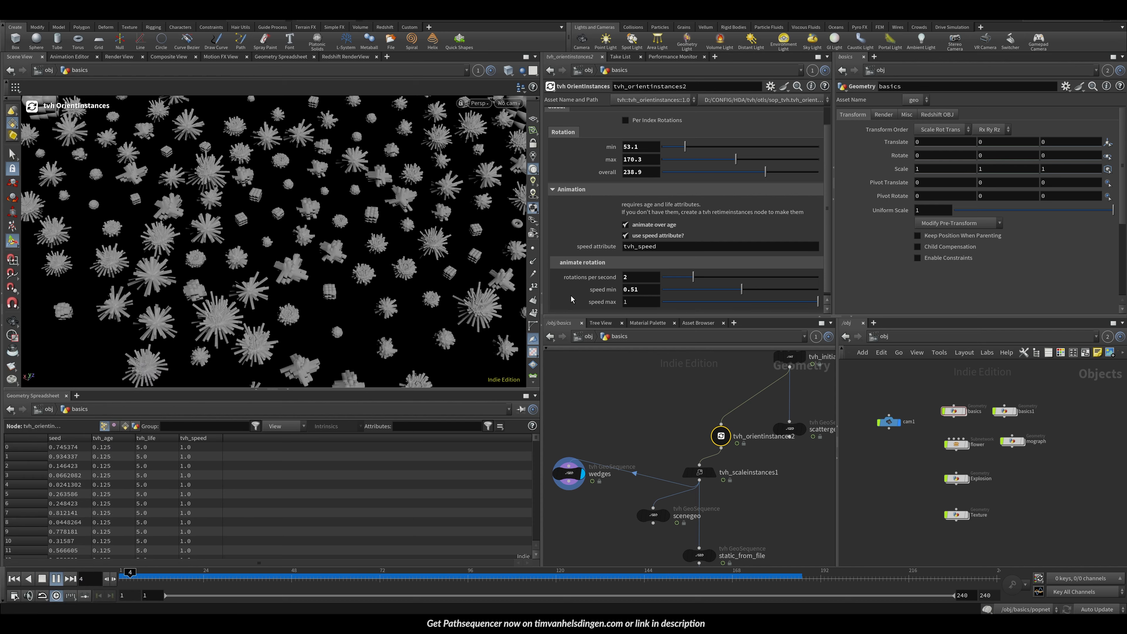
{"action": "left_click_drag", "start_coordinate": [694, 277], "coordinate": [709, 277]}
{"action": "key", "text": "Up"}
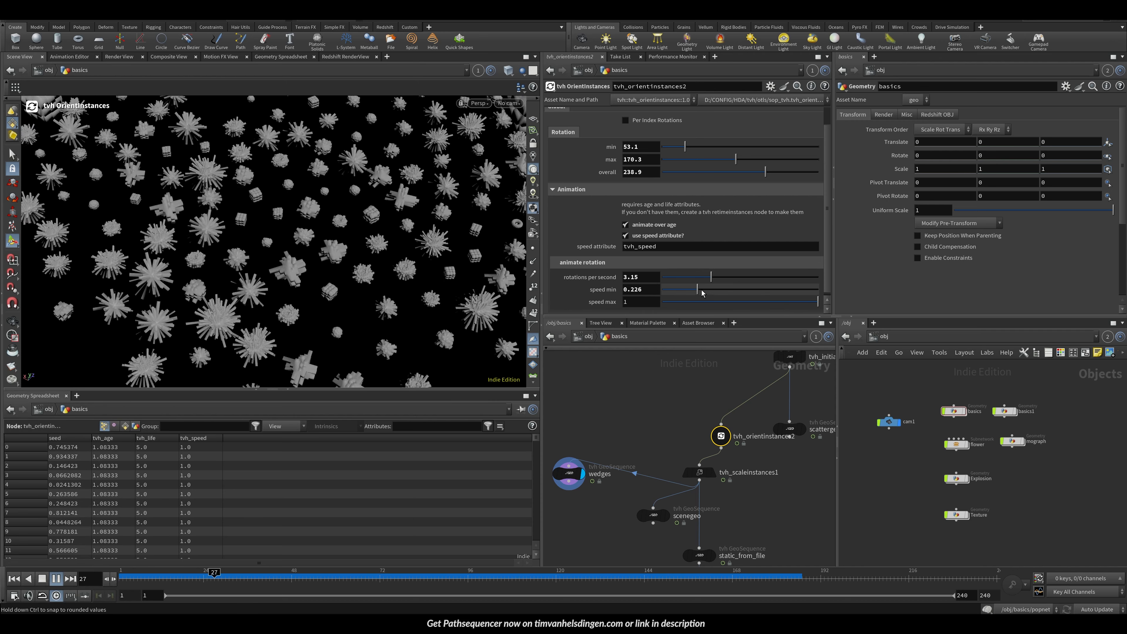
{"action": "left_click_drag", "start_coordinate": [710, 291], "coordinate": [669, 294]}
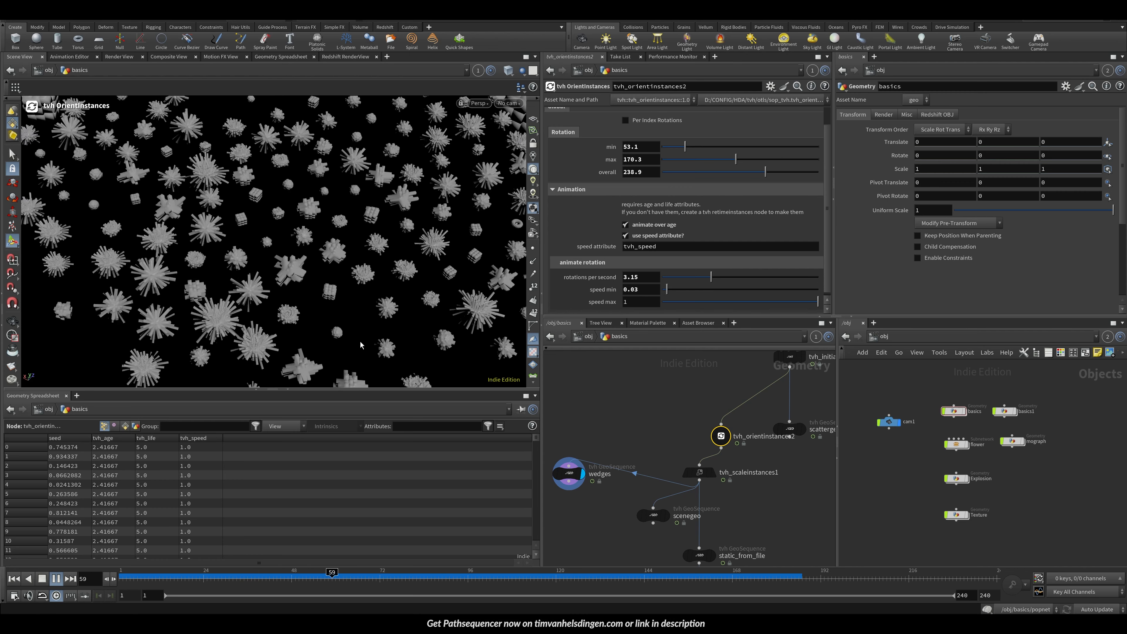
{"action": "key", "text": "Up"}
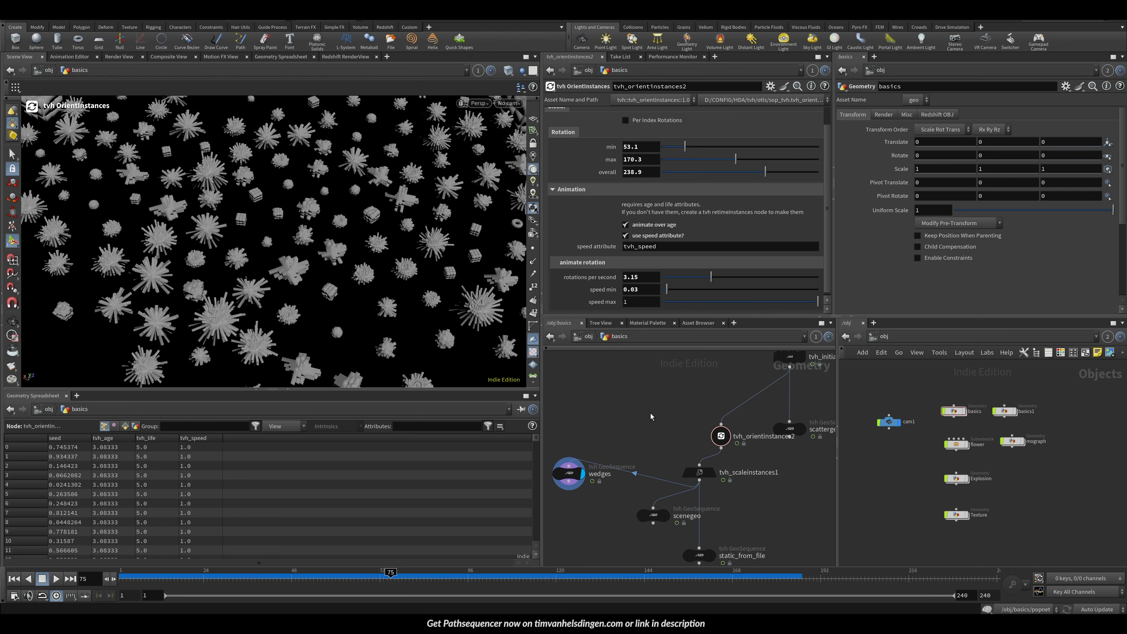
Step: Add a tvh RetimeInstances node and wire it in above tvh_orientinstances2
{"action": "key", "text": "Tab"}
{"action": "type", "text": "retime"}
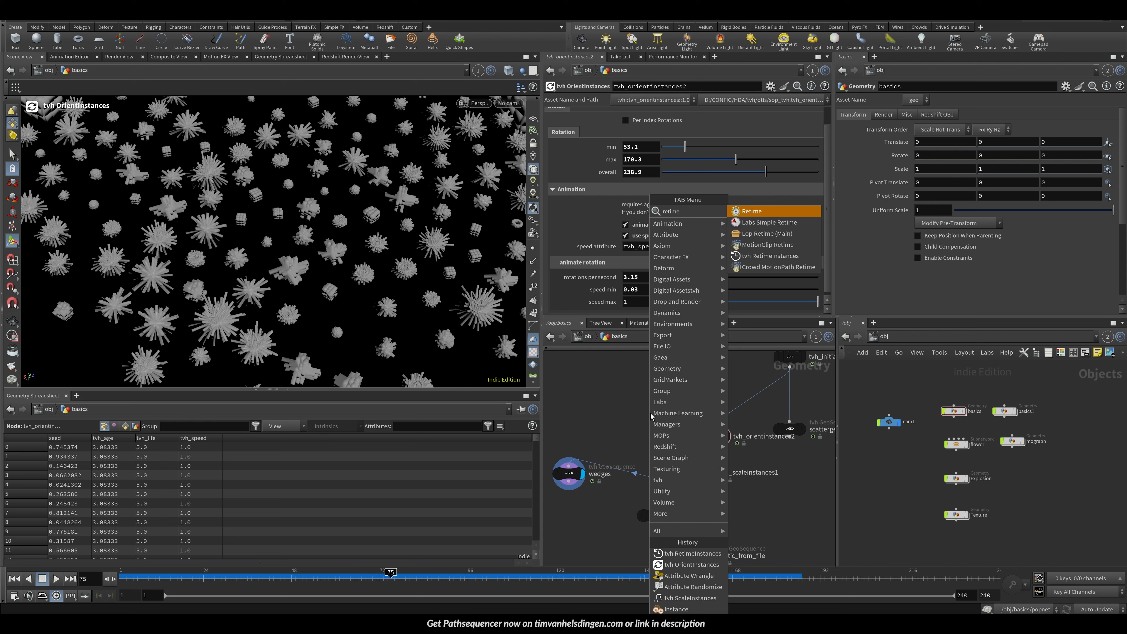
{"action": "left_click", "coordinate": [770, 256]}
{"action": "left_click", "coordinate": [701, 392]}
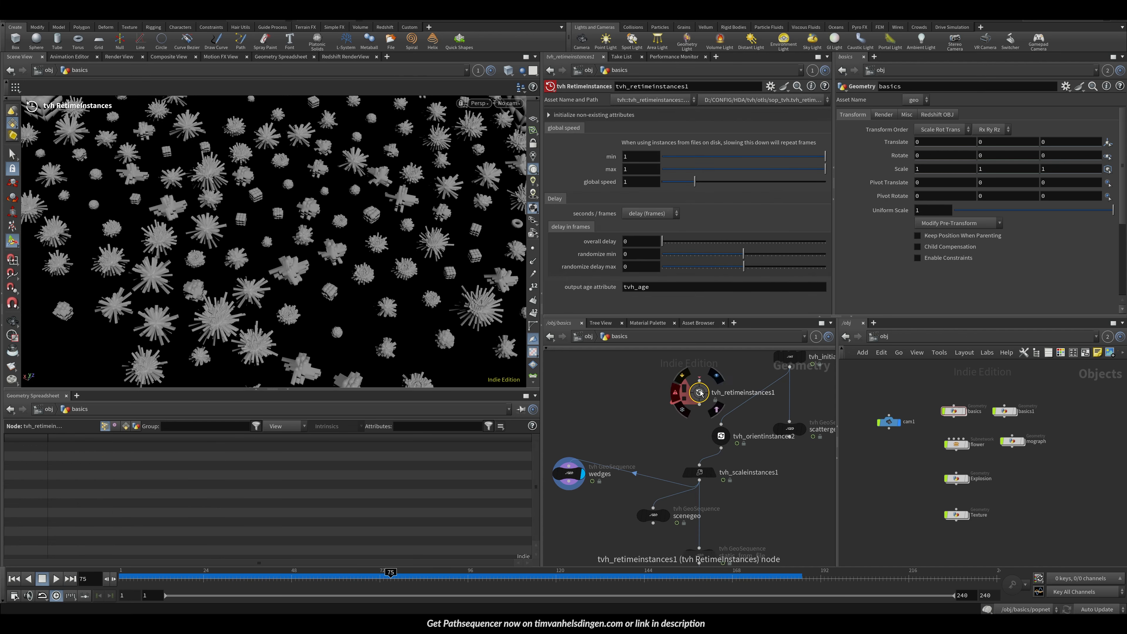
{"action": "left_click_drag", "start_coordinate": [700, 392], "coordinate": [739, 404]}
Step: Set the retime node's global speed min to 0.273 and max to 3
{"action": "left_click", "coordinate": [706, 158]}
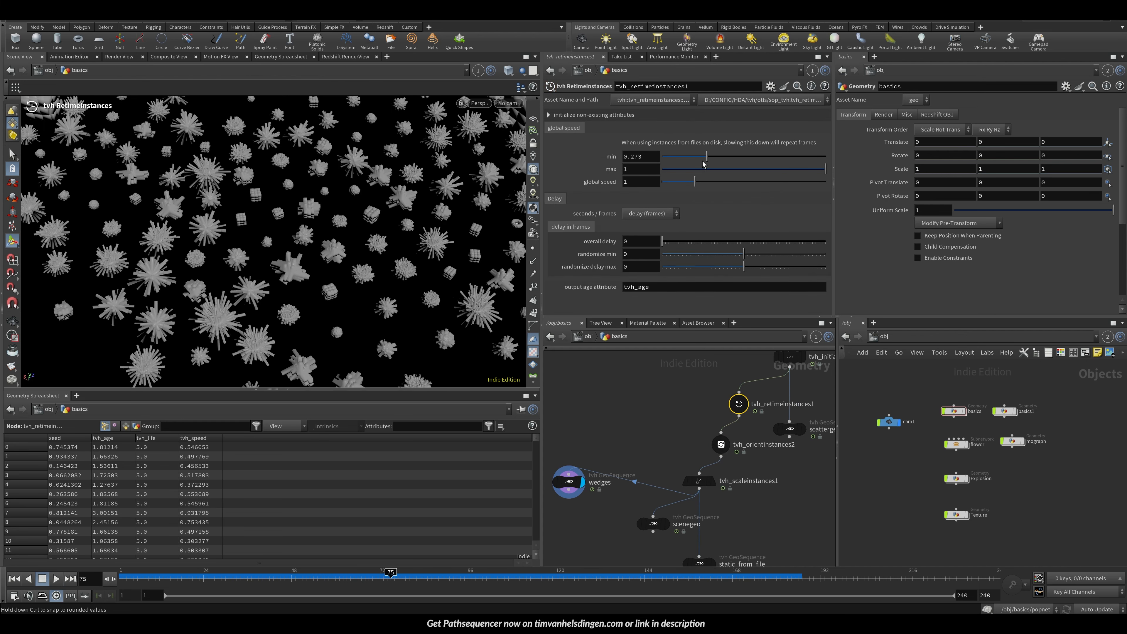
{"action": "key", "text": "Up"}
{"action": "key", "text": "Escape"}
{"action": "left_click_drag", "start_coordinate": [346, 223], "coordinate": [369, 220], "text": "alt"}
{"action": "right_click_drag", "start_coordinate": [370, 220], "coordinate": [311, 250], "text": "alt"}
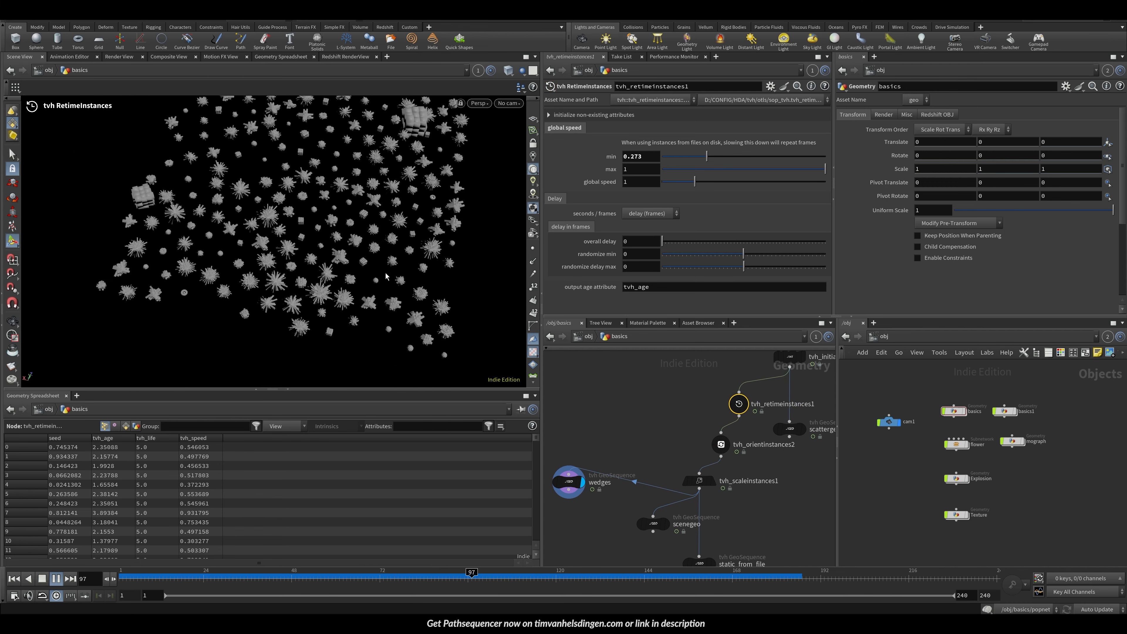
{"action": "left_click_drag", "start_coordinate": [638, 170], "coordinate": [614, 172]}
{"action": "type", "text": "3"}
{"action": "key", "text": "Return"}
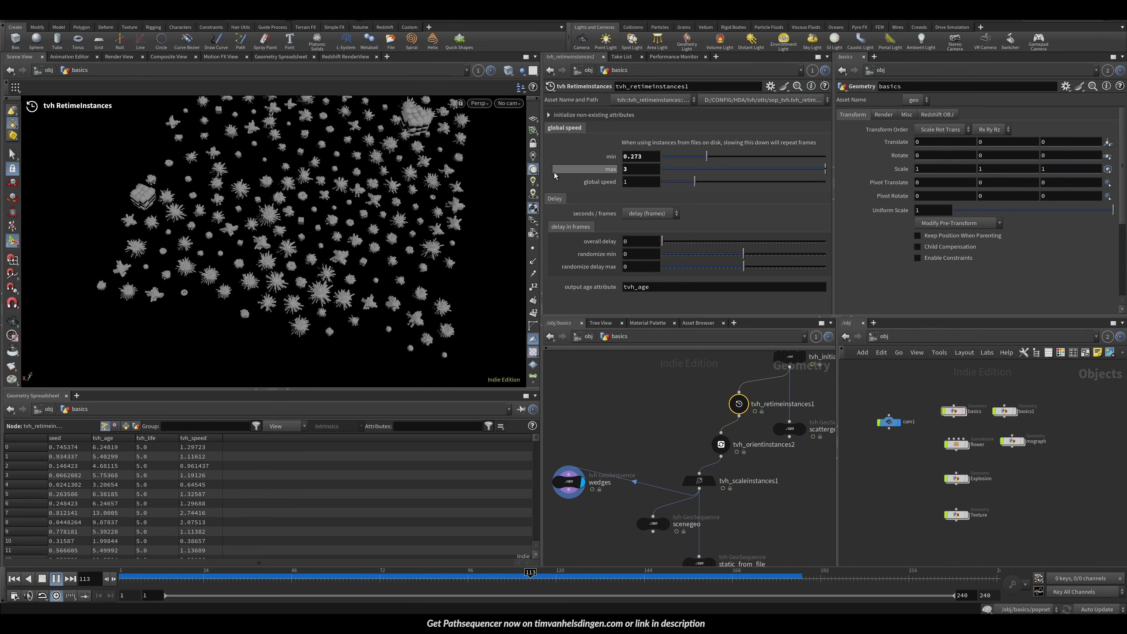
Step: Orbit the instanced field and inspect the scenegeo GeoSequence node's source geometry
{"action": "middle_click_drag", "start_coordinate": [245, 241], "coordinate": [178, 280], "text": "alt"}
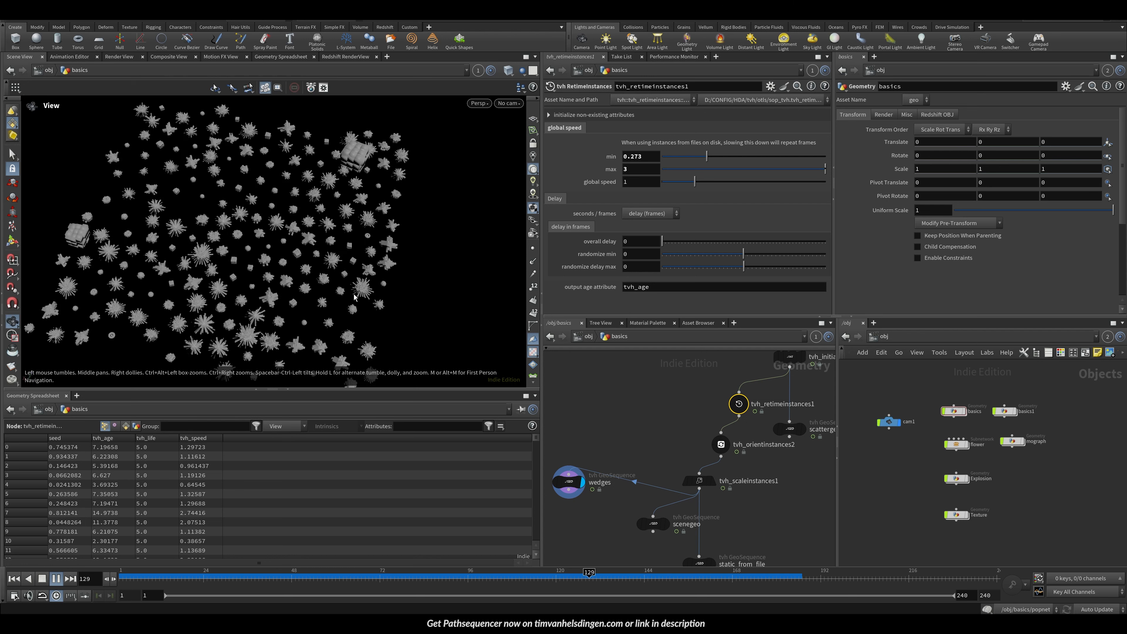
{"action": "middle_click_drag", "start_coordinate": [628, 472], "coordinate": [655, 410]}
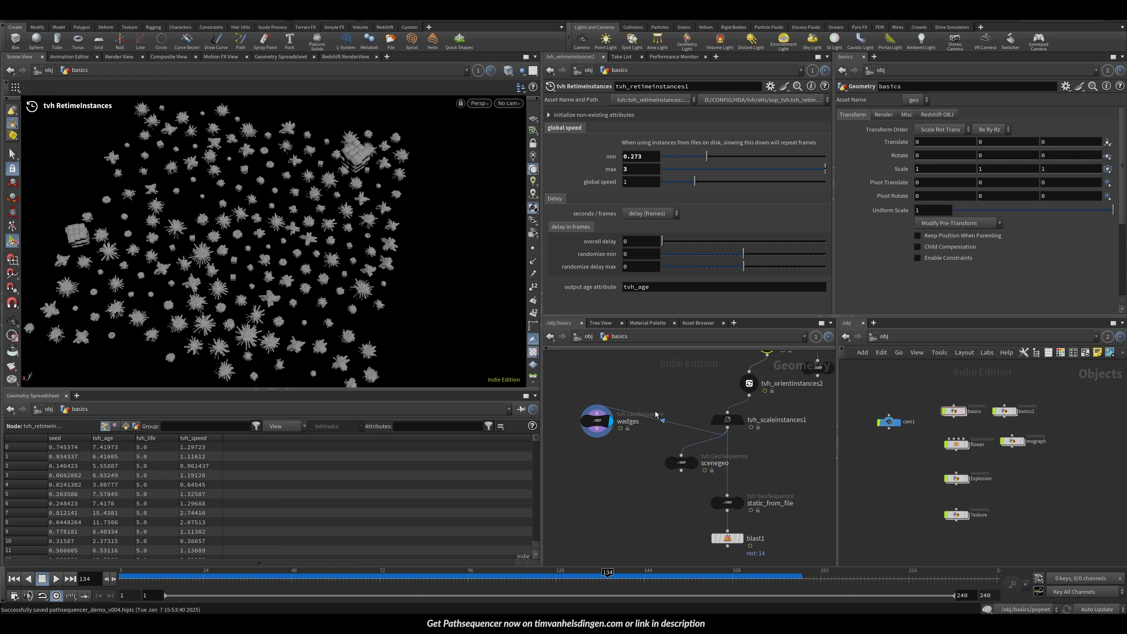
{"action": "left_click_drag", "start_coordinate": [320, 276], "coordinate": [276, 239], "text": "alt"}
{"action": "left_click", "coordinate": [749, 383]}
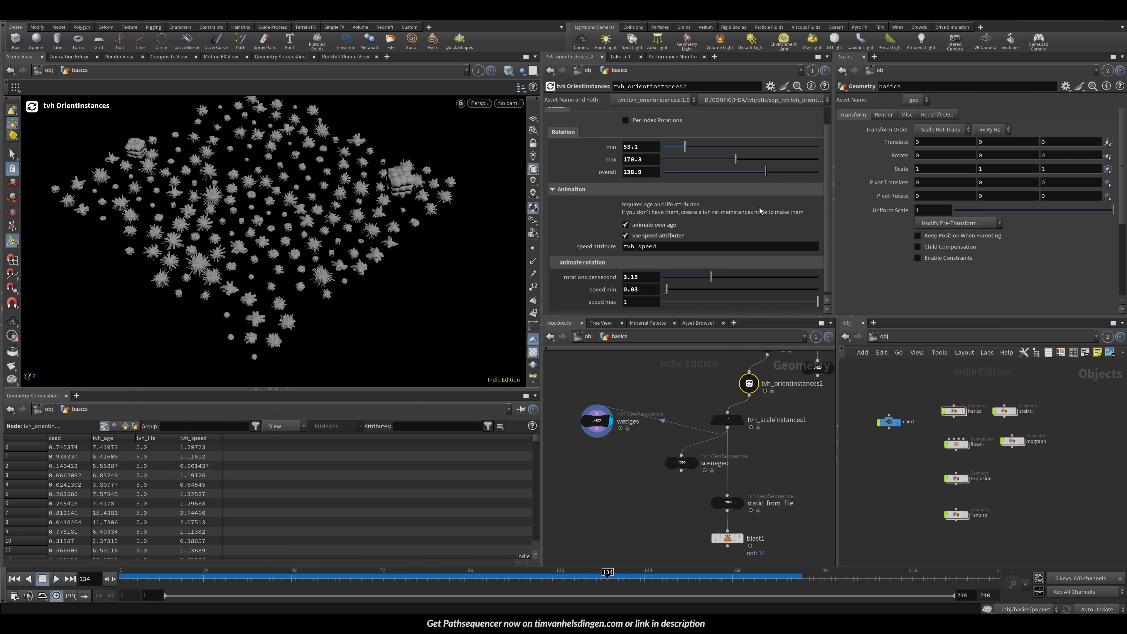
{"action": "scroll", "coordinate": [828, 187], "scroll_direction": "up", "scroll_amount": 2}
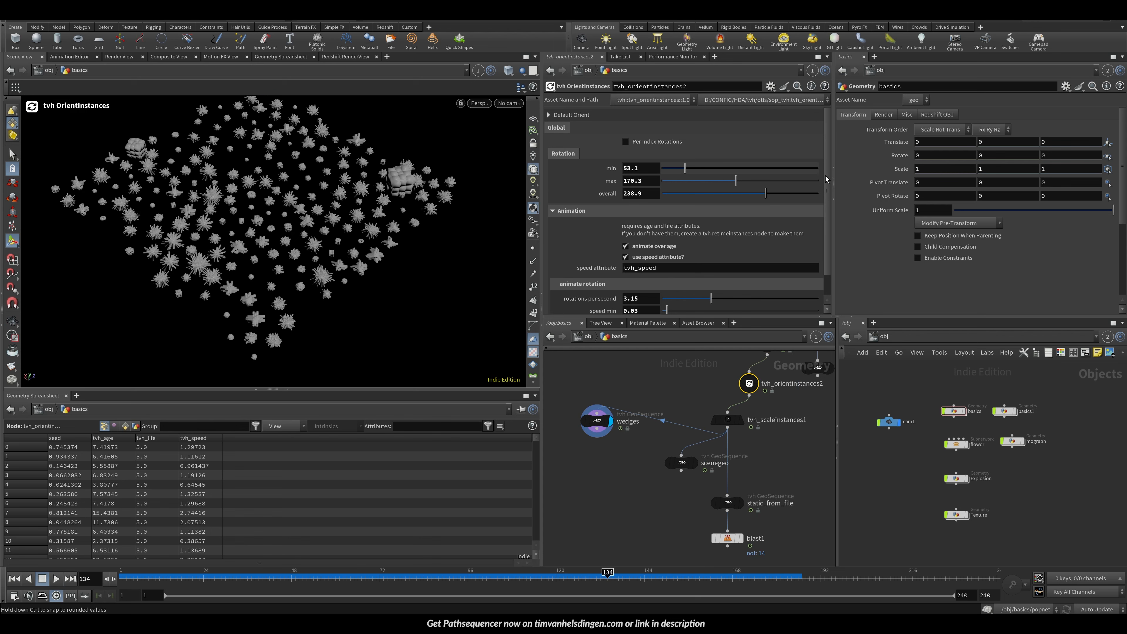
{"action": "scroll", "coordinate": [827, 179], "scroll_direction": "down", "scroll_amount": 2}
{"action": "scroll", "coordinate": [828, 183], "scroll_direction": "up", "scroll_amount": 3}
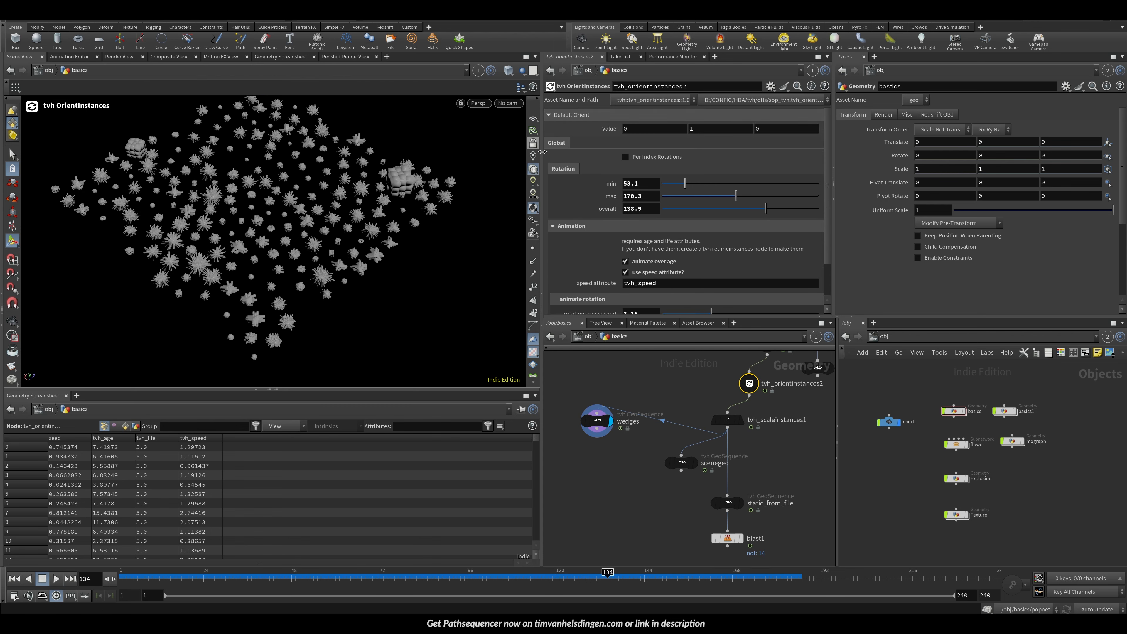
{"action": "left_click_drag", "start_coordinate": [352, 227], "coordinate": [387, 243], "text": "alt"}
{"action": "mouse_move", "coordinate": [387, 244]}
{"action": "right_mouse_down", "text": "alt"}
{"action": "mouse_move", "coordinate": [623, 156]}
{"action": "mouse_move", "coordinate": [375, 231]}
{"action": "right_mouse_up", "text": "alt"}
{"action": "left_click_drag", "start_coordinate": [375, 231], "coordinate": [364, 194], "text": "alt"}
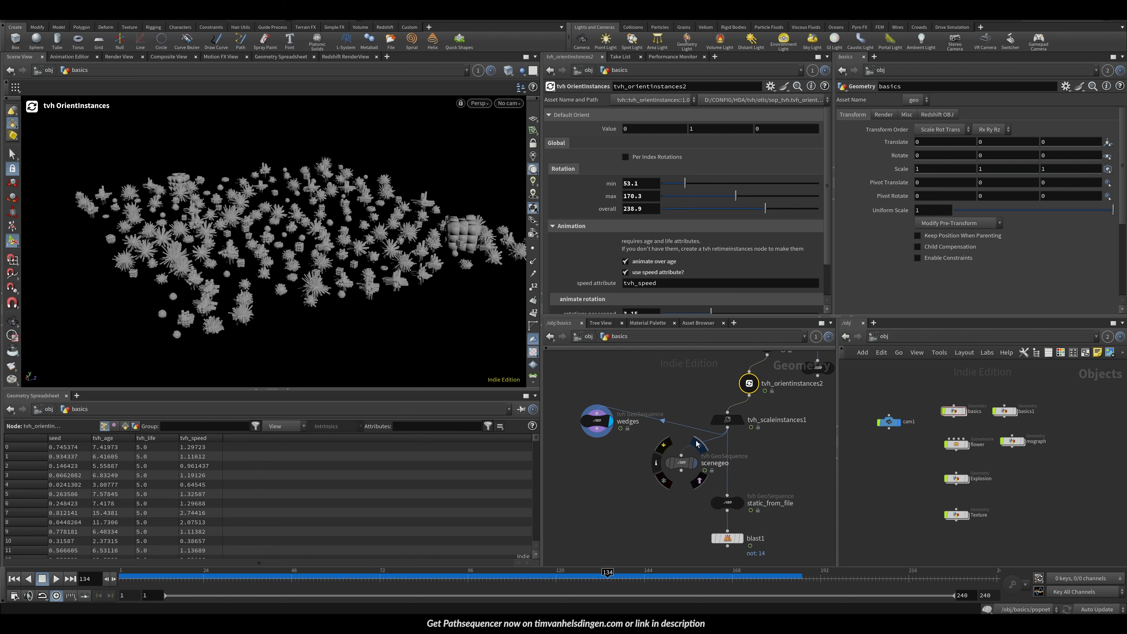
{"action": "left_click", "coordinate": [697, 444]}
{"action": "middle_click_drag", "start_coordinate": [719, 413], "coordinate": [674, 437]}
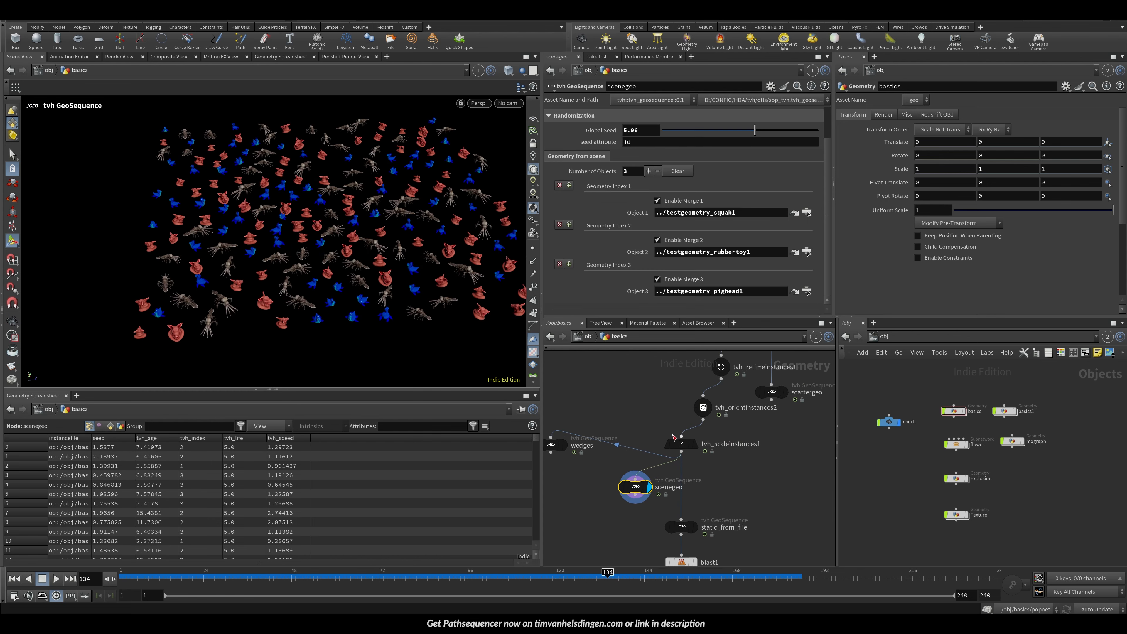
{"action": "key", "text": "Up"}
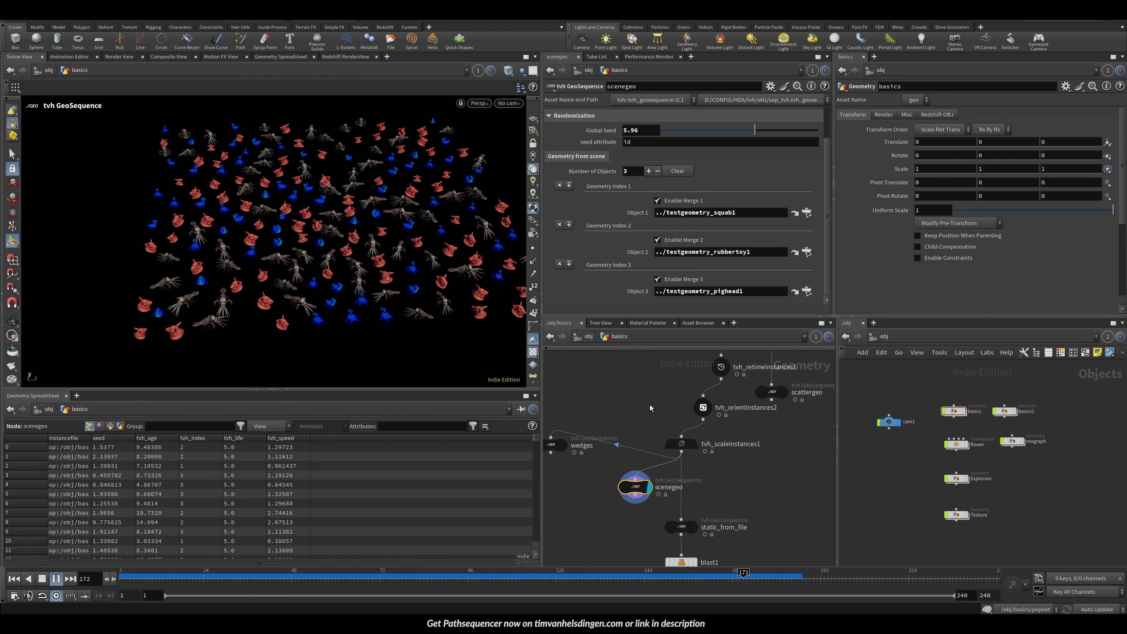
{"action": "key", "text": "Up"}
Step: On tvh_orientinstances2, set the Default Orient value to 0, 0, 1
{"action": "left_click", "coordinate": [703, 408]}
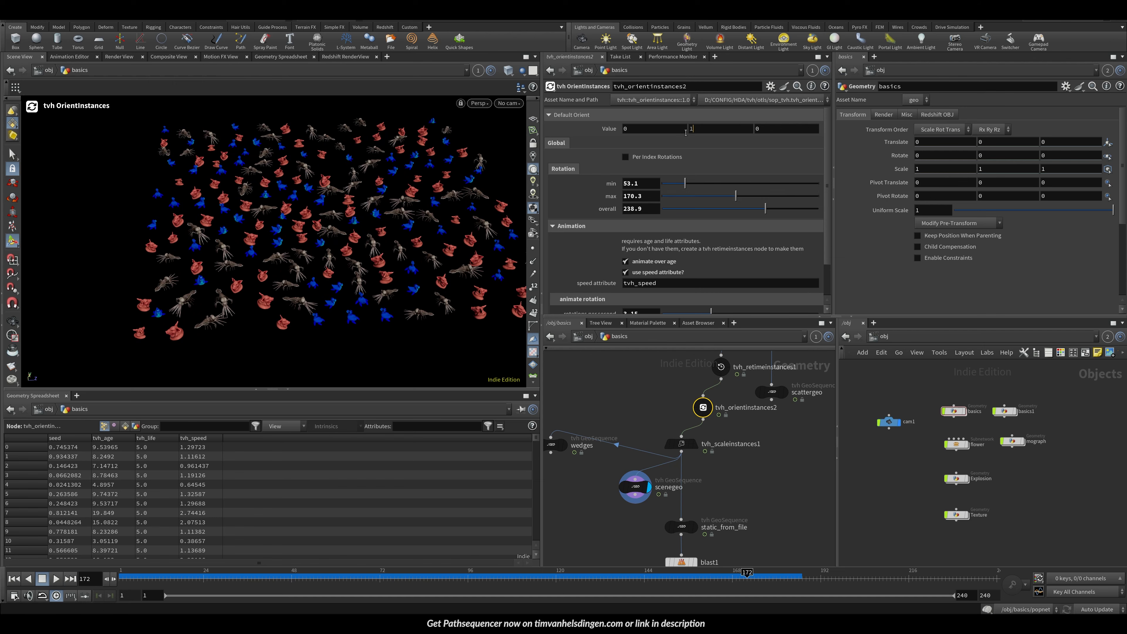
{"action": "left_click_drag", "start_coordinate": [792, 134], "coordinate": [601, 146]}
{"action": "type", "text": "1"}
{"action": "key", "text": "Return"}
{"action": "key", "text": "Up"}
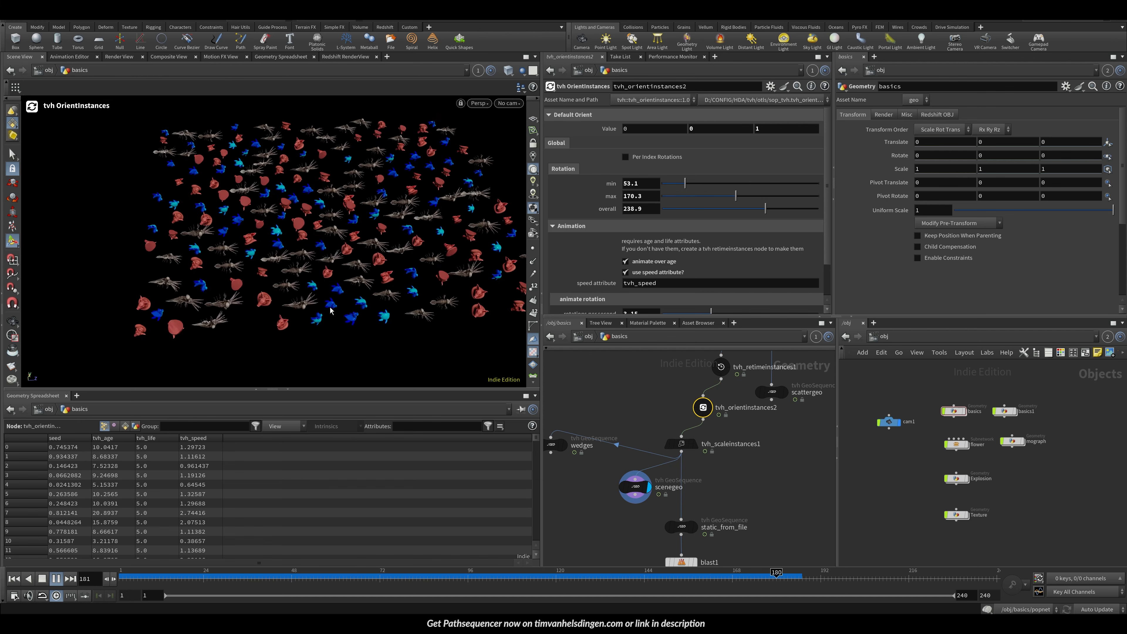
{"action": "key", "text": "Up"}
{"action": "right_click_drag", "start_coordinate": [332, 222], "coordinate": [391, 219], "text": "alt"}
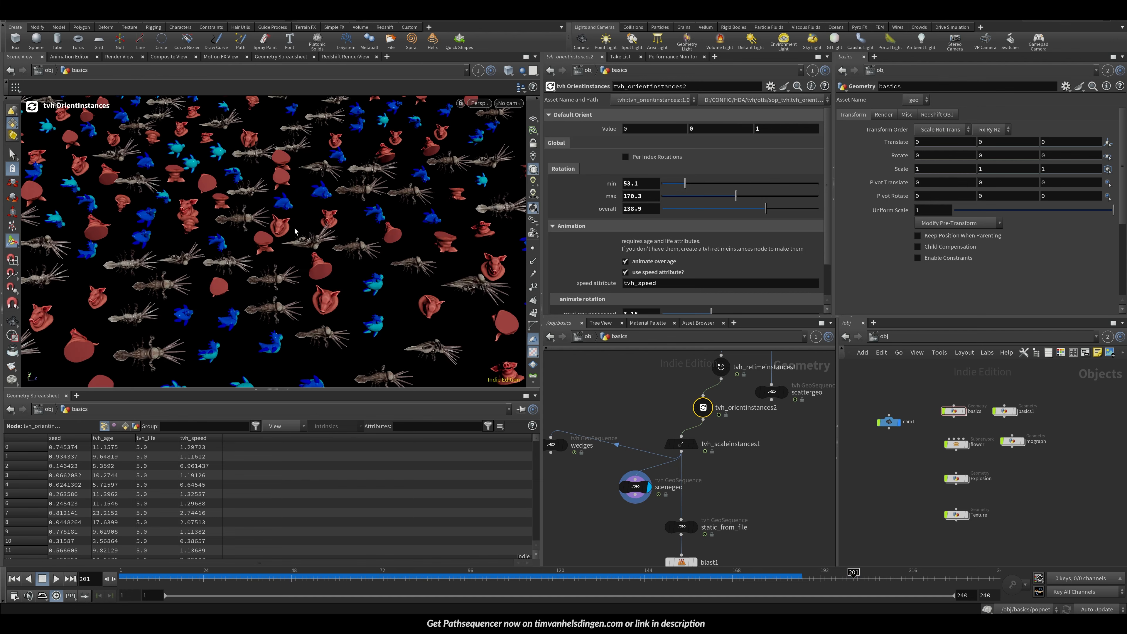
{"action": "key", "text": "Up"}
{"action": "key", "text": "Up"}
Step: Add an Attribute Randomize node and wire it in above tvh_orientinstances2
{"action": "key", "text": "Tab"}
{"action": "key", "text": "Caps_Lock"}
{"action": "type", "text": "ARAND"}
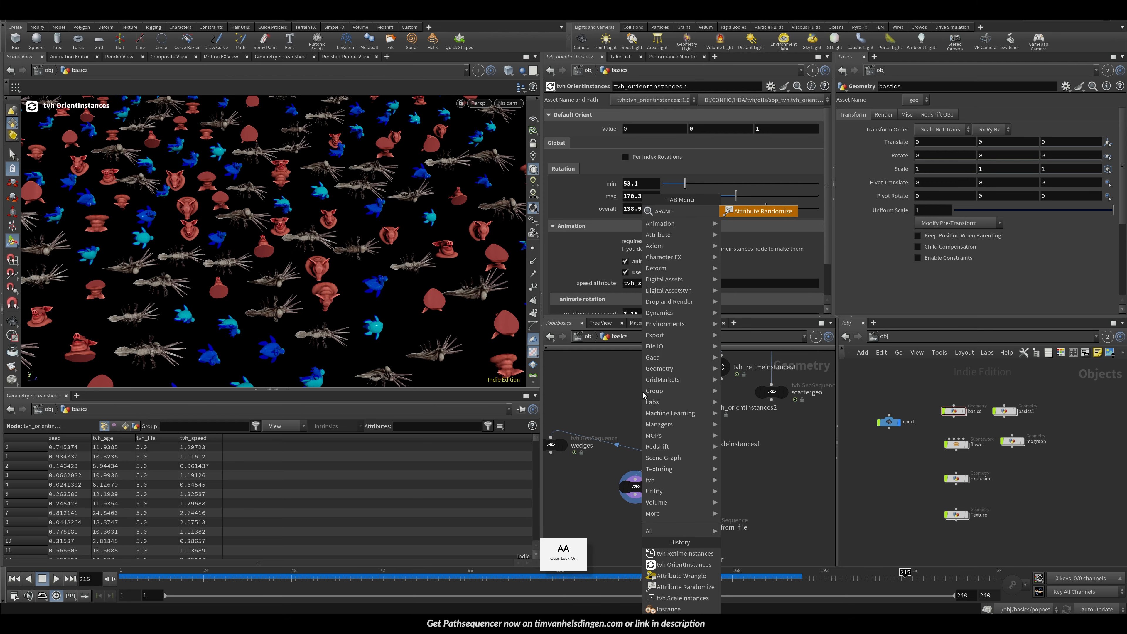
{"action": "key", "text": "Return"}
{"action": "left_click", "coordinate": [671, 387]}
{"action": "left_click_drag", "start_coordinate": [672, 388], "coordinate": [708, 402]}
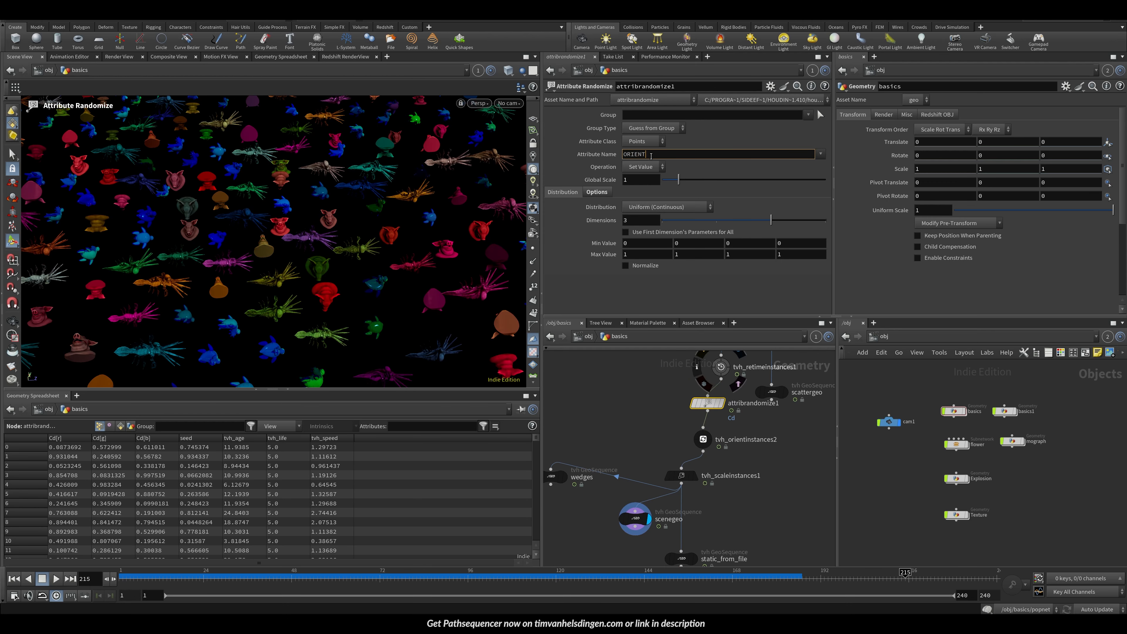
Step: Set the Attribute Randomize attribute name to orient and its dimensions to 4
{"action": "key", "text": "Caps_Lock"}
{"action": "key", "text": "BackSpace"}
{"action": "key", "text": "BackSpace"}
{"action": "type", "text": "t"}
{"action": "key", "text": "Return"}
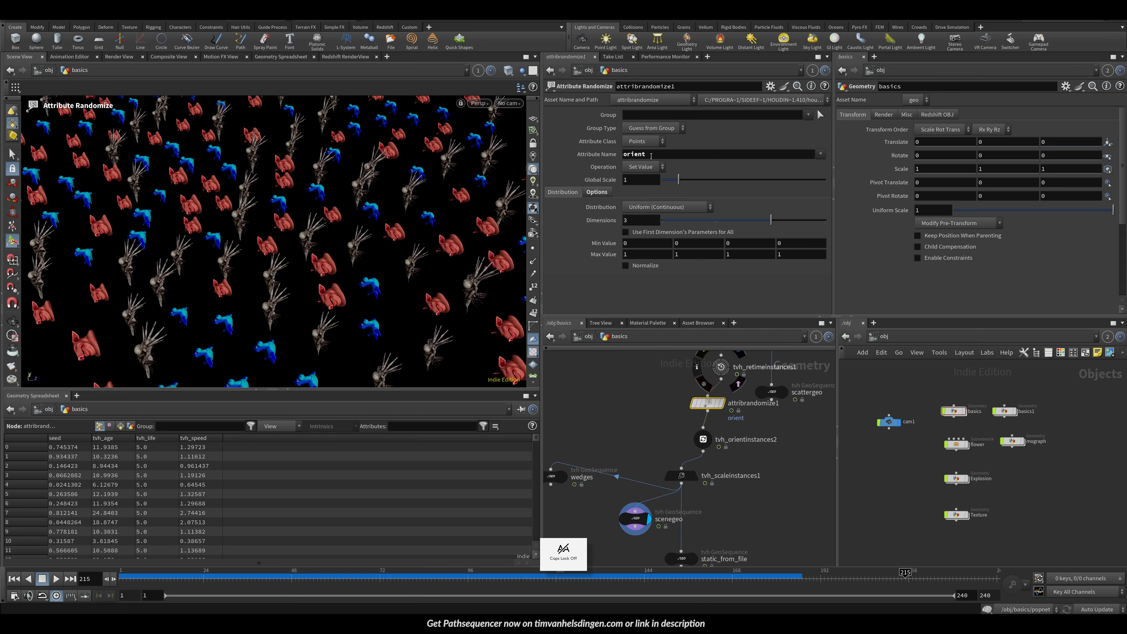
{"action": "left_click", "coordinate": [788, 221]}
{"action": "key", "text": "Up"}
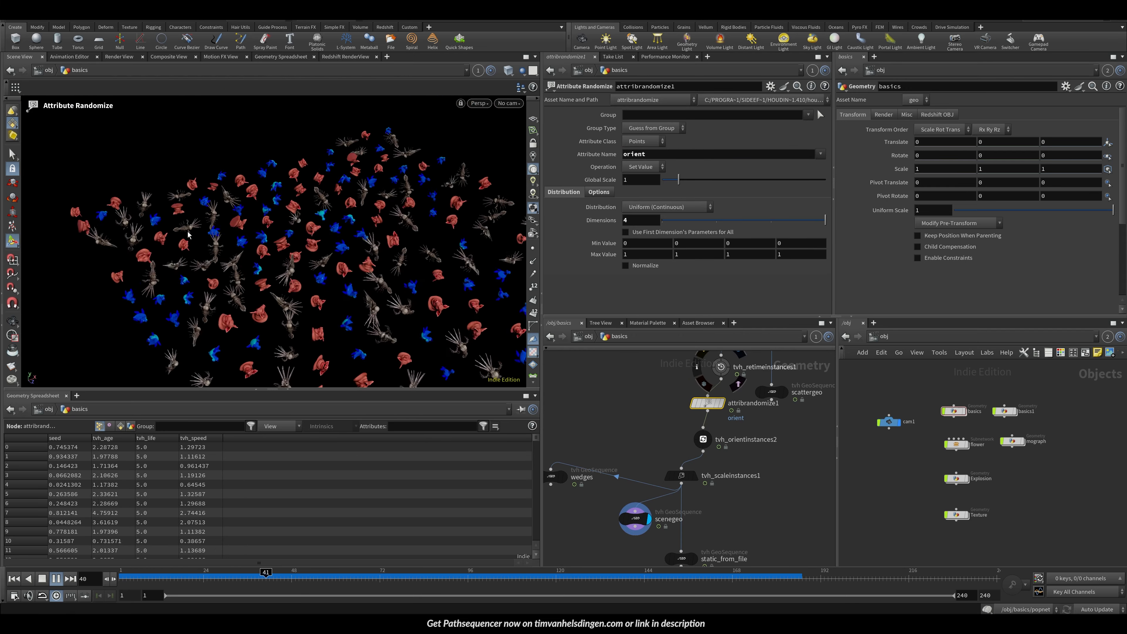
{"action": "key", "text": "Up"}
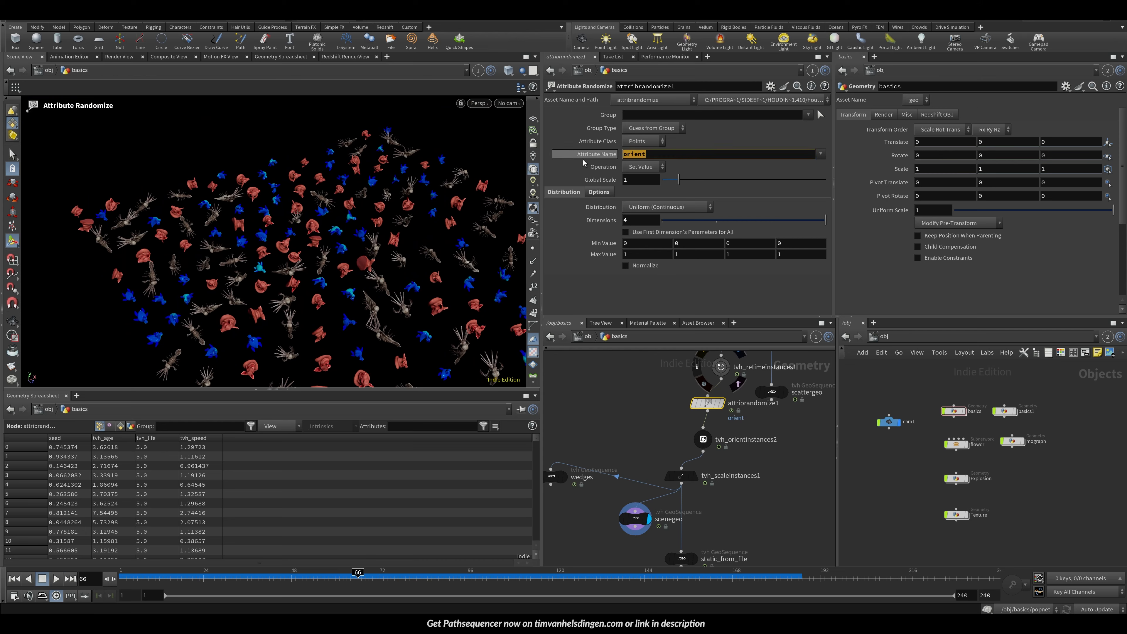
Step: Delete the Attribute Randomize node
{"action": "key", "text": "Return"}
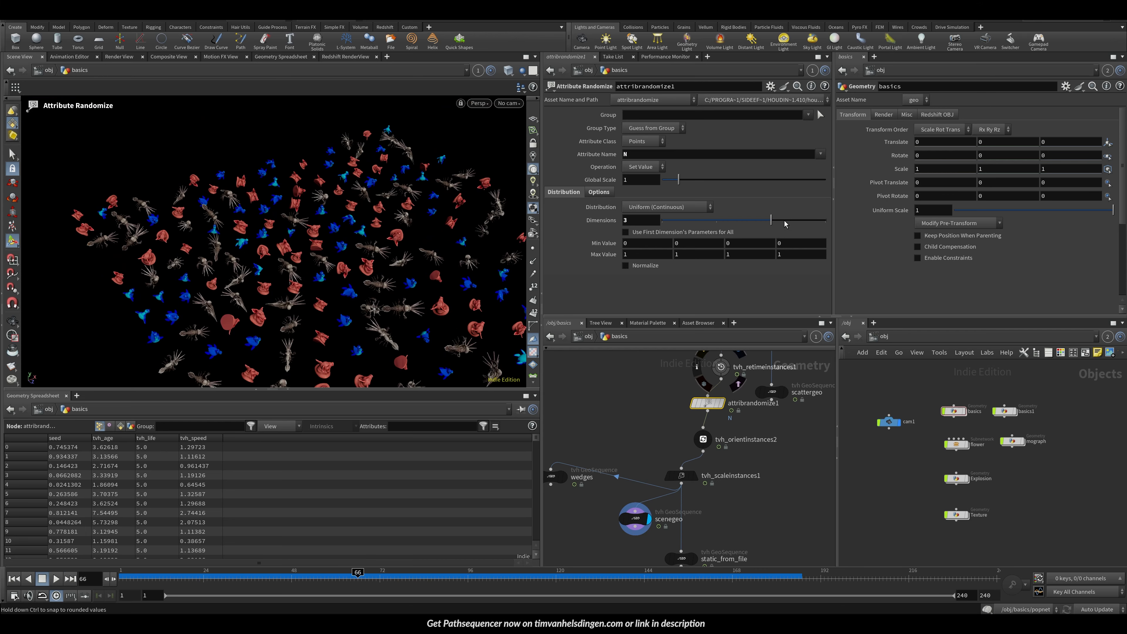
{"action": "key", "text": "Up"}
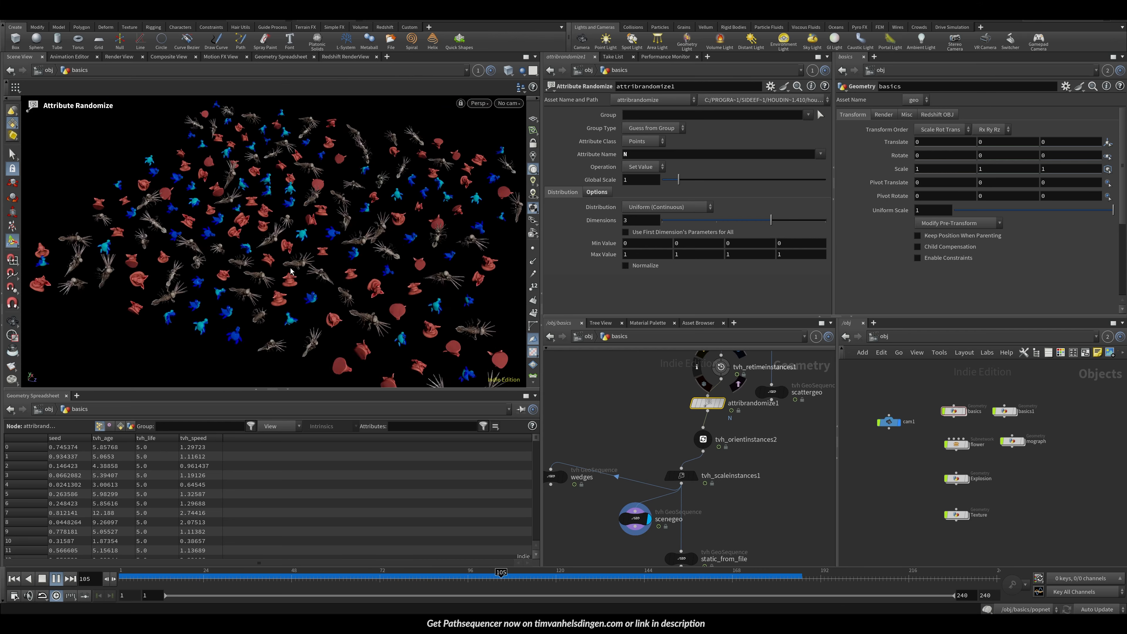
{"action": "key", "text": "Delete"}
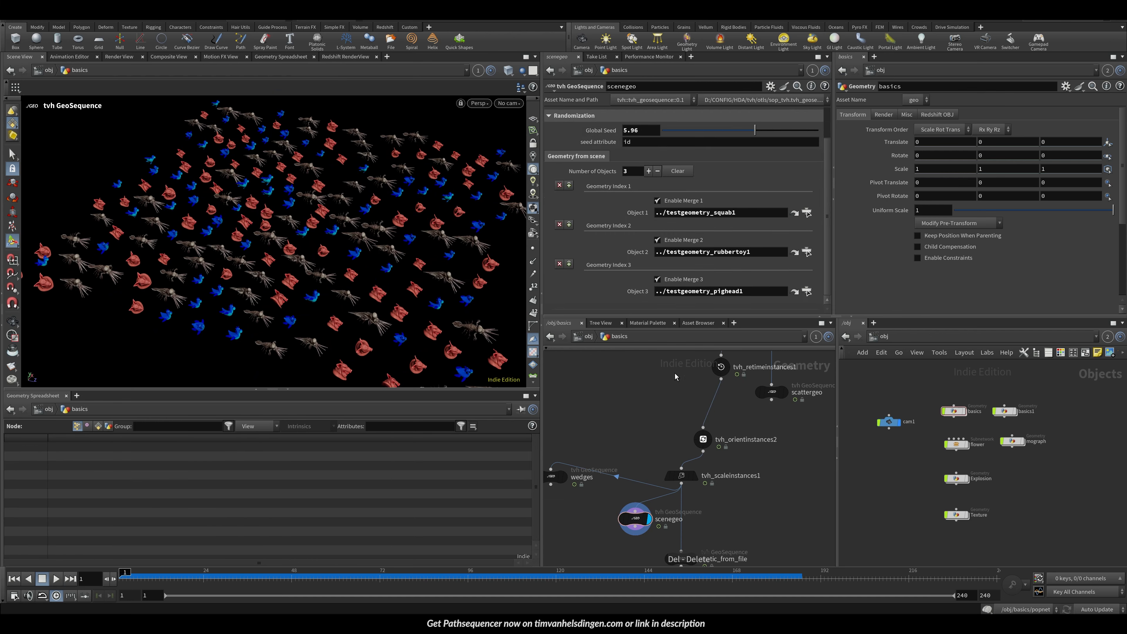
Step: On tvh_orientinstances2, set the Default Orient value to 0, 1, 0
{"action": "left_click_drag", "start_coordinate": [360, 261], "coordinate": [274, 260]}
{"action": "key", "text": "Up"}
{"action": "key", "text": "Up"}
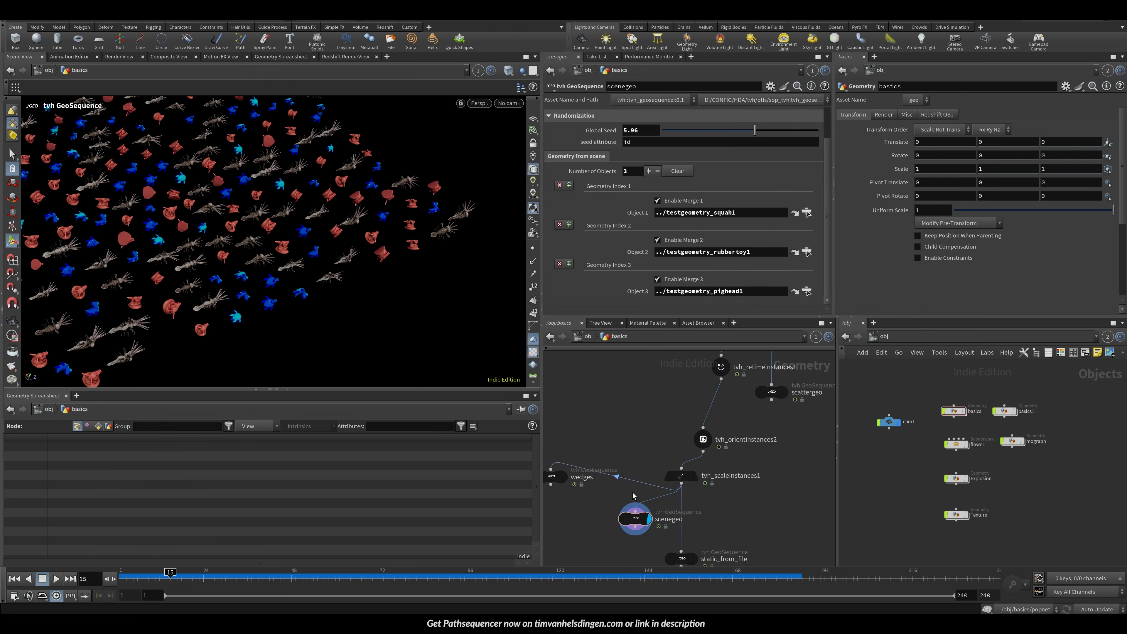
{"action": "left_click", "coordinate": [634, 518]}
{"action": "left_click", "coordinate": [703, 439]}
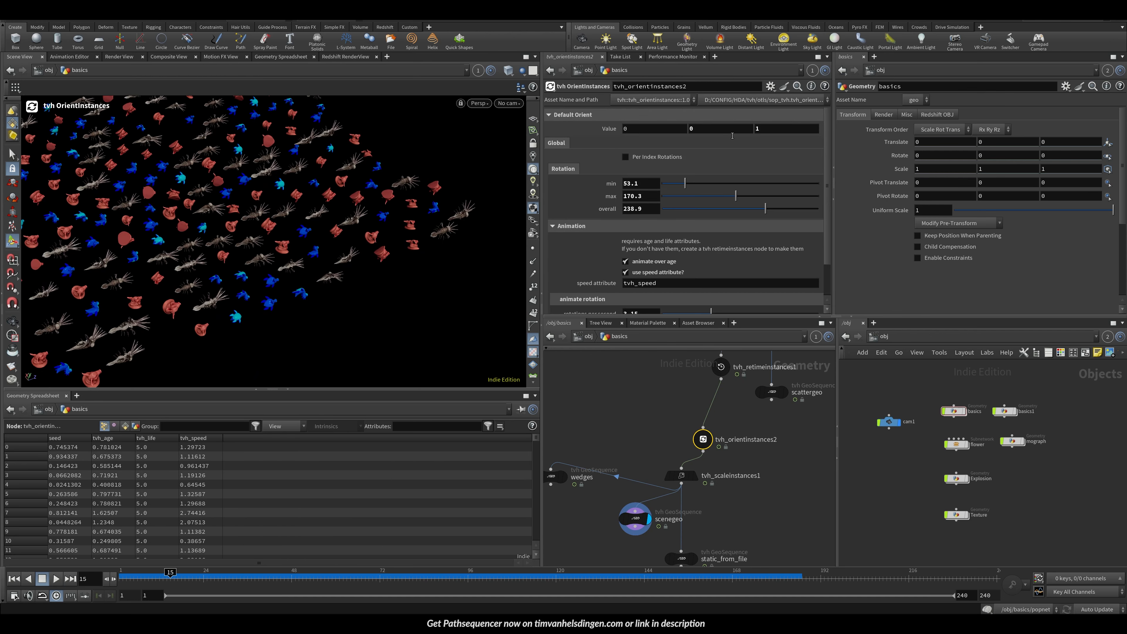
{"action": "double_click", "coordinate": [778, 128]}
{"action": "type", "text": "0"}
{"action": "key", "text": "Return"}
{"action": "double_click", "coordinate": [728, 129]}
{"action": "type", "text": "1"}
{"action": "key", "text": "Return"}
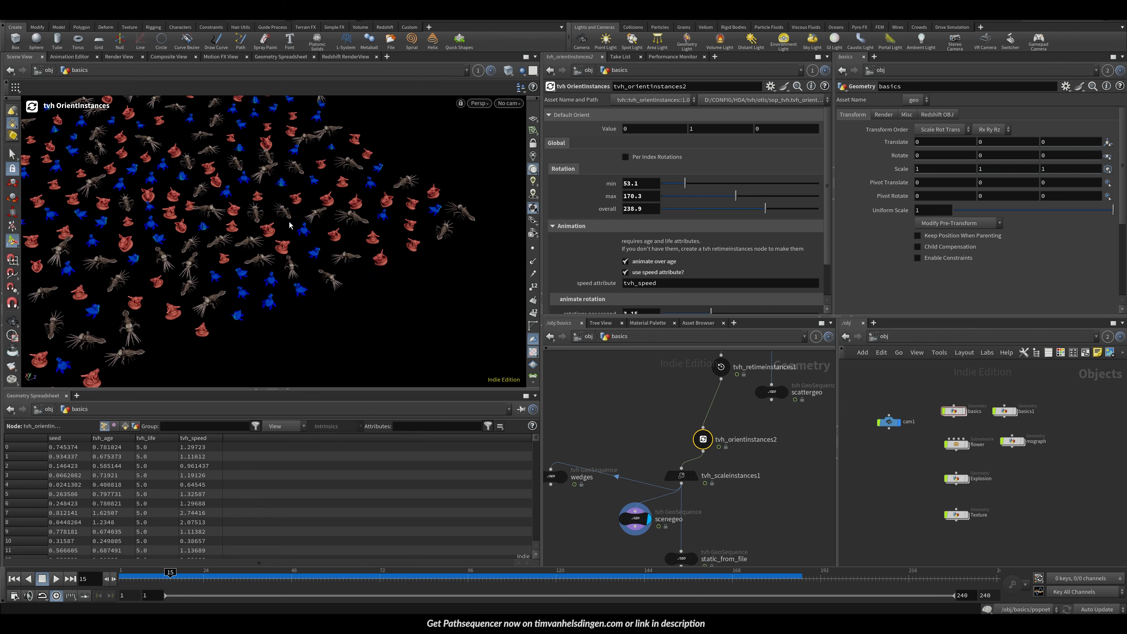
Step: Collapse the Default Orient section and save the scene file
{"action": "middle_click_drag", "start_coordinate": [327, 228], "coordinate": [366, 241], "text": "alt"}
{"action": "right_click_drag", "start_coordinate": [366, 241], "coordinate": [292, 236], "text": "alt"}
{"action": "left_click_drag", "start_coordinate": [293, 236], "coordinate": [415, 184], "text": "alt"}
{"action": "left_click", "coordinate": [577, 117]}
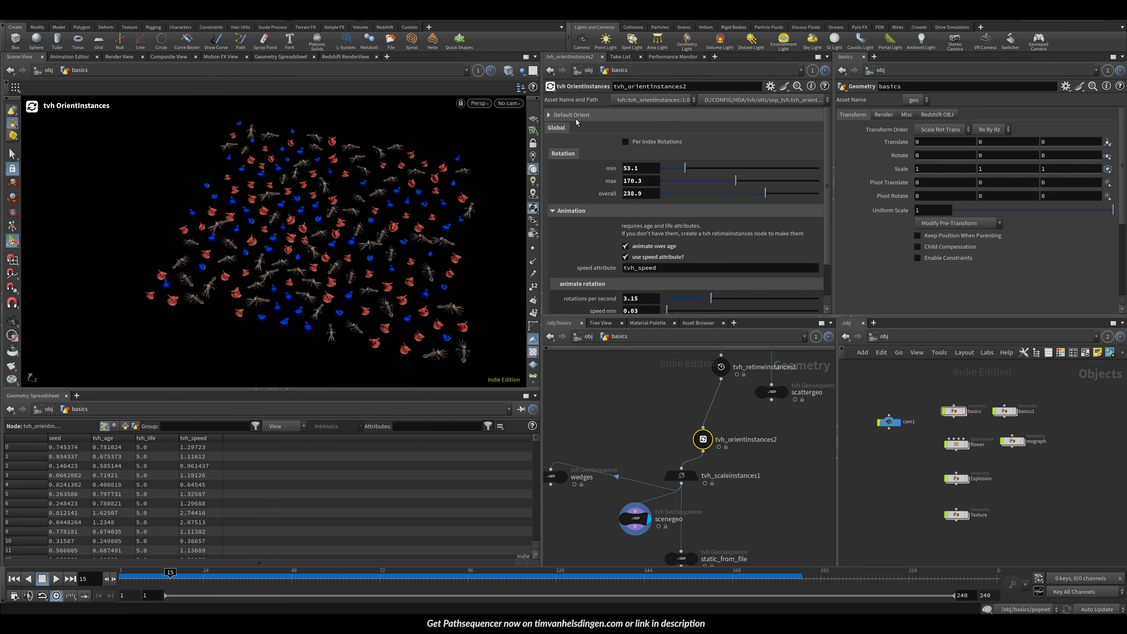
{"action": "right_click_drag", "start_coordinate": [368, 231], "coordinate": [297, 239], "text": "alt"}
{"action": "left_click_drag", "start_coordinate": [297, 239], "coordinate": [307, 216], "text": "alt"}
{"action": "key", "text": "ctrl+s"}
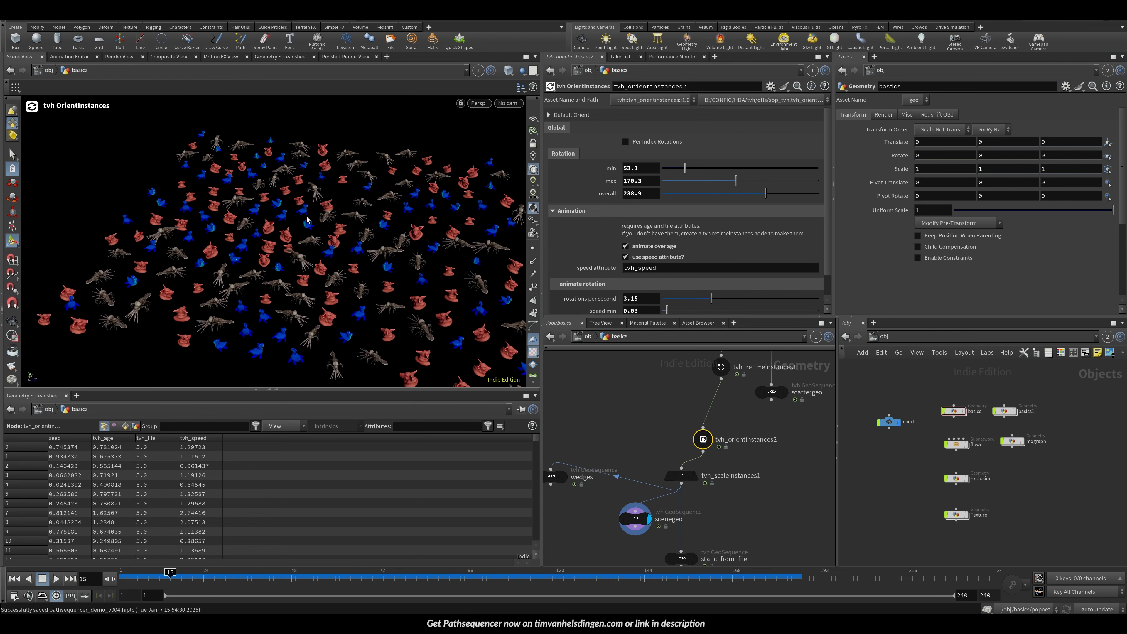
{"action": "key", "text": "Up"}
{"action": "middle_click_drag", "start_coordinate": [715, 469], "coordinate": [683, 489]}
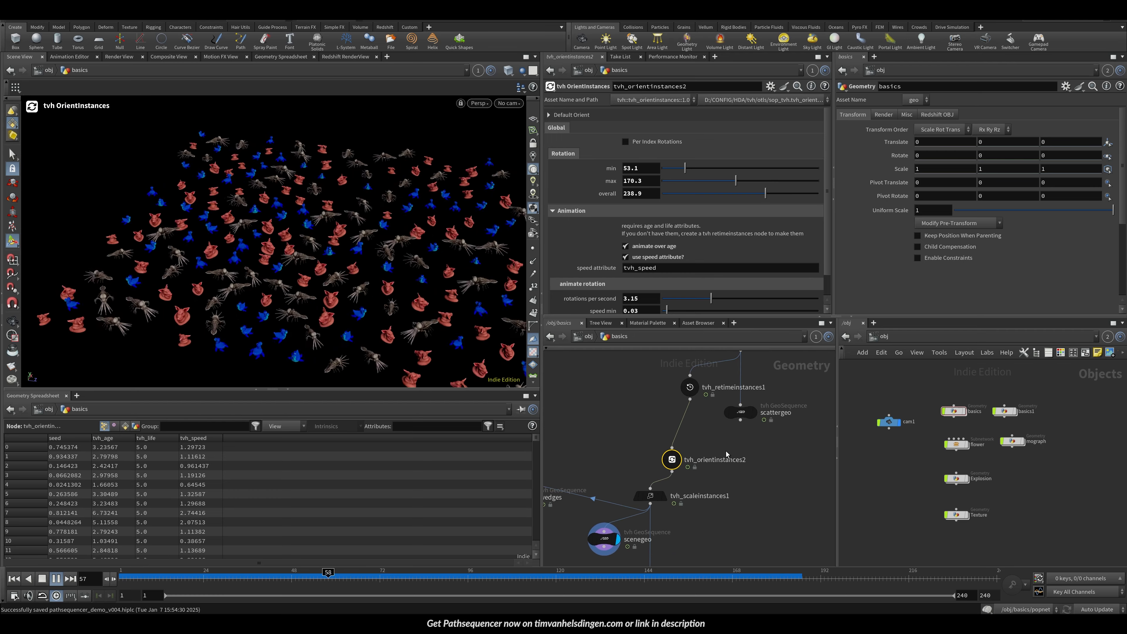
{"action": "scroll", "coordinate": [753, 419], "scroll_direction": "down", "scroll_amount": 3}
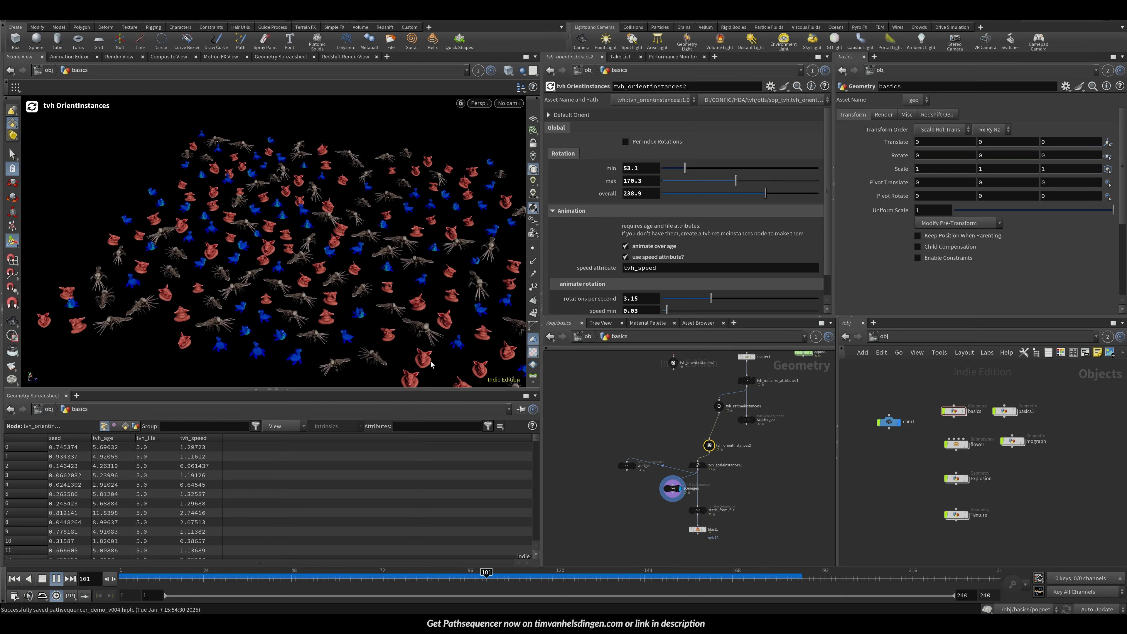
Step: Set the timeline to frame 111 and save the scene file
{"action": "left_click_drag", "start_coordinate": [550, 577], "coordinate": [523, 576]}
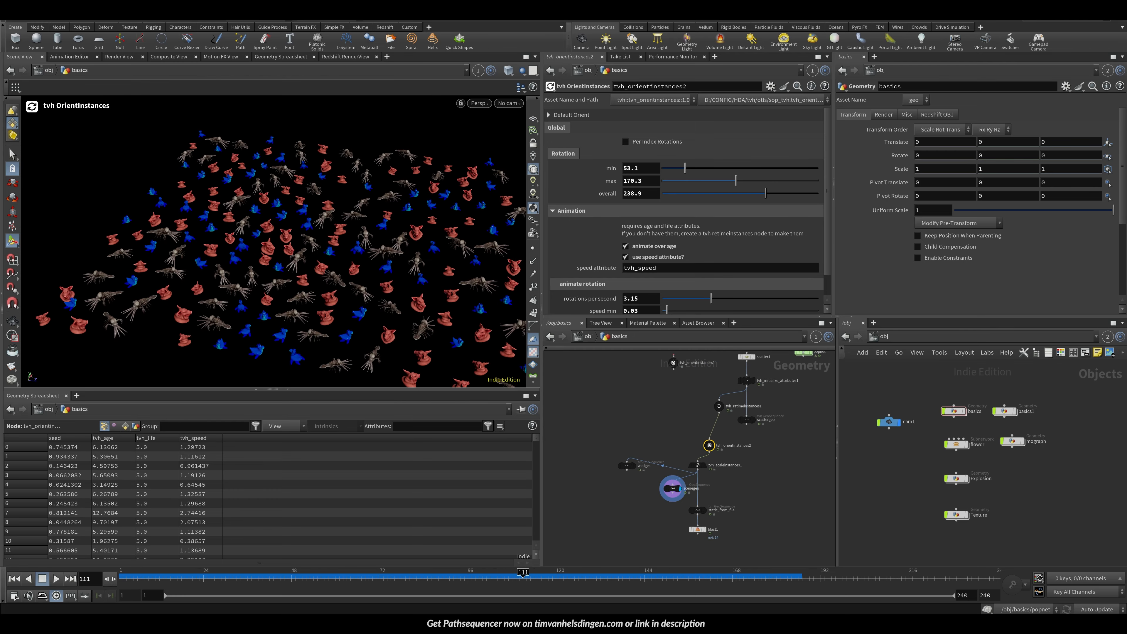
{"action": "left_click", "coordinate": [672, 489]}
{"action": "key", "text": "ctrl+s"}
Step: Add a tvh StringReplace node in the network below static_from_file
{"action": "middle_click_drag", "start_coordinate": [734, 446], "coordinate": [662, 388]}
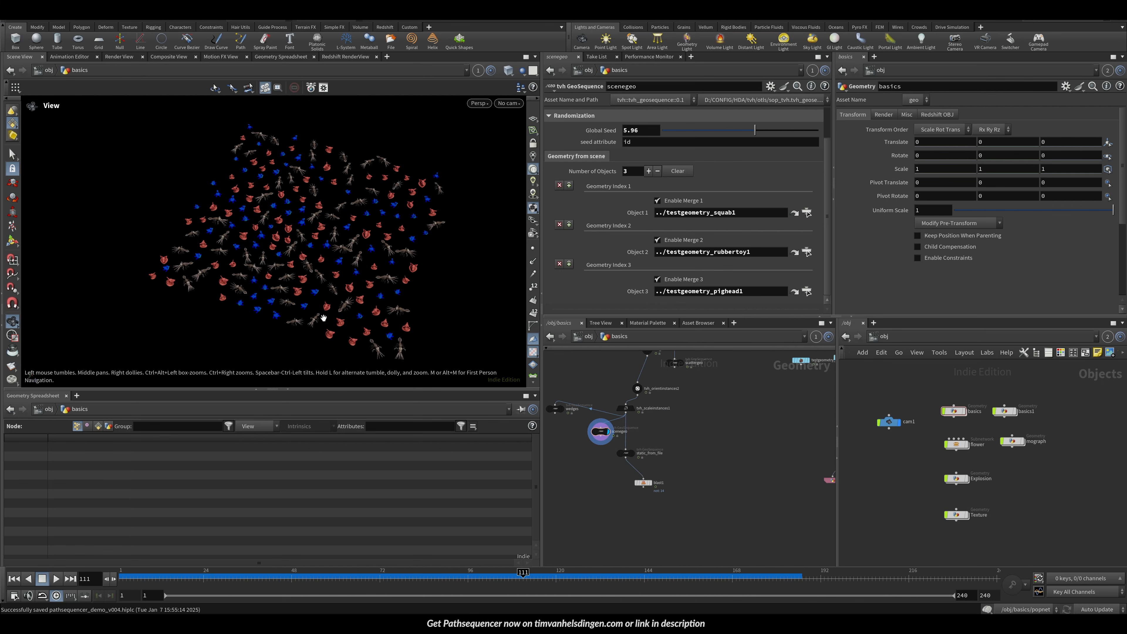
{"action": "middle_click_drag", "start_coordinate": [322, 318], "coordinate": [363, 297], "text": "alt"}
{"action": "left_click_drag", "start_coordinate": [311, 390], "coordinate": [313, 430]}
{"action": "scroll", "coordinate": [329, 344], "scroll_direction": "up", "scroll_amount": 6}
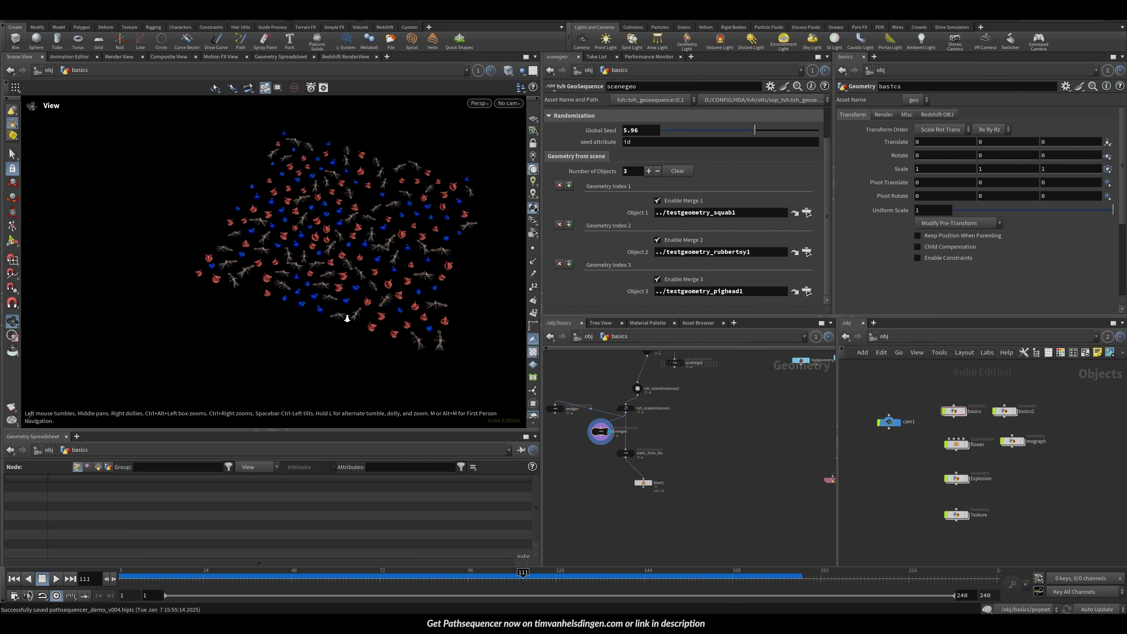
{"action": "scroll", "coordinate": [295, 312], "scroll_direction": "down", "scroll_amount": 5}
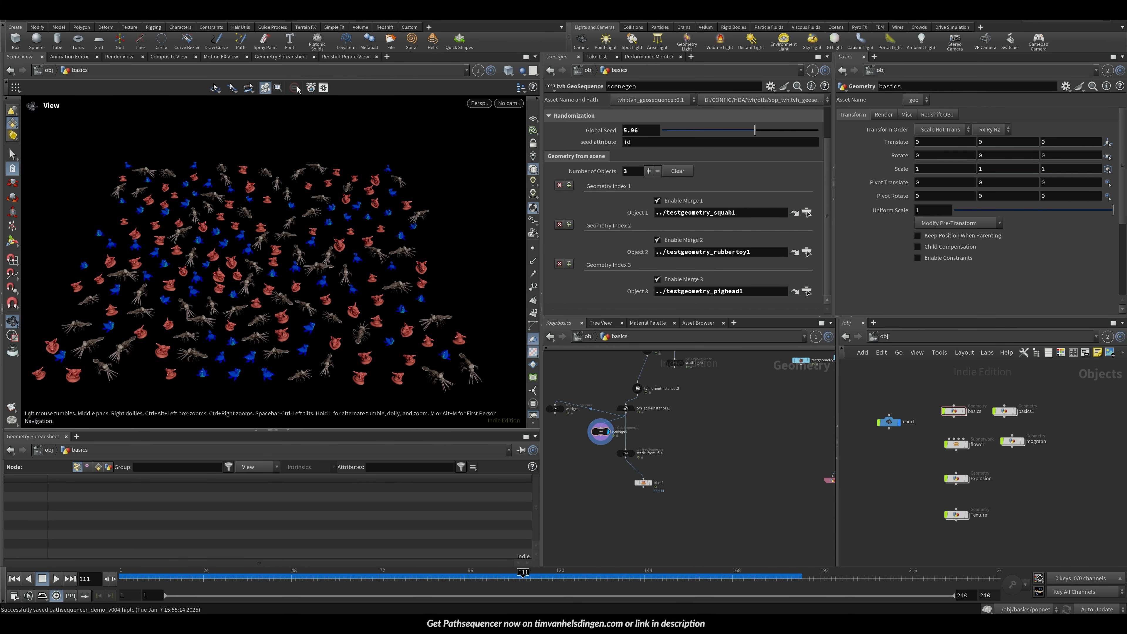
{"action": "left_click_drag", "start_coordinate": [248, 306], "coordinate": [293, 317]}
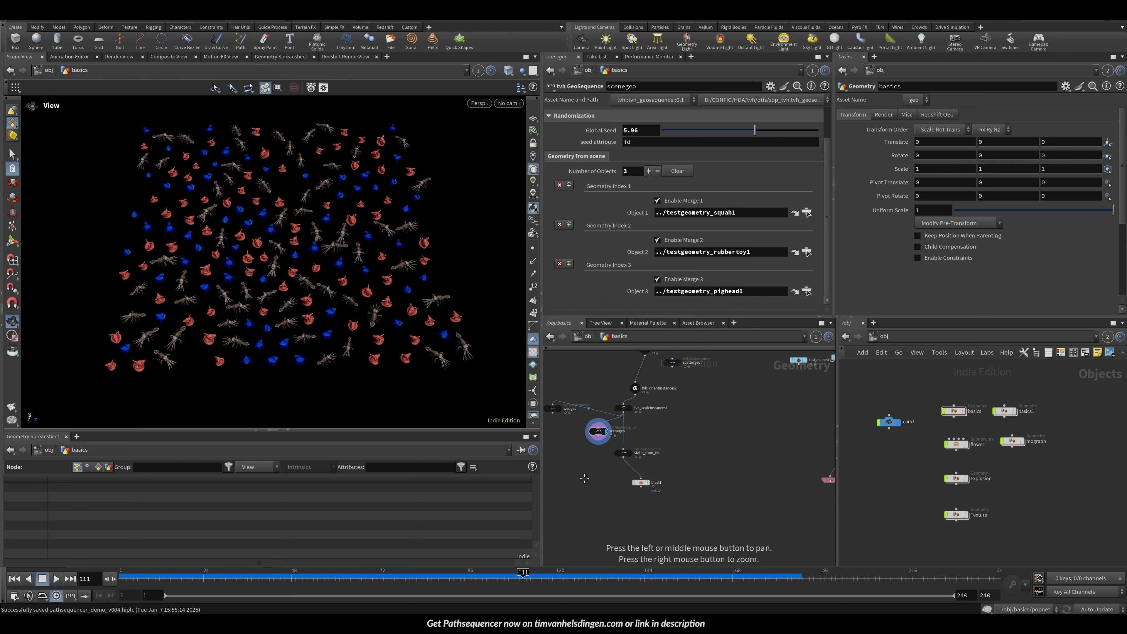
{"action": "key", "text": "Tab"}
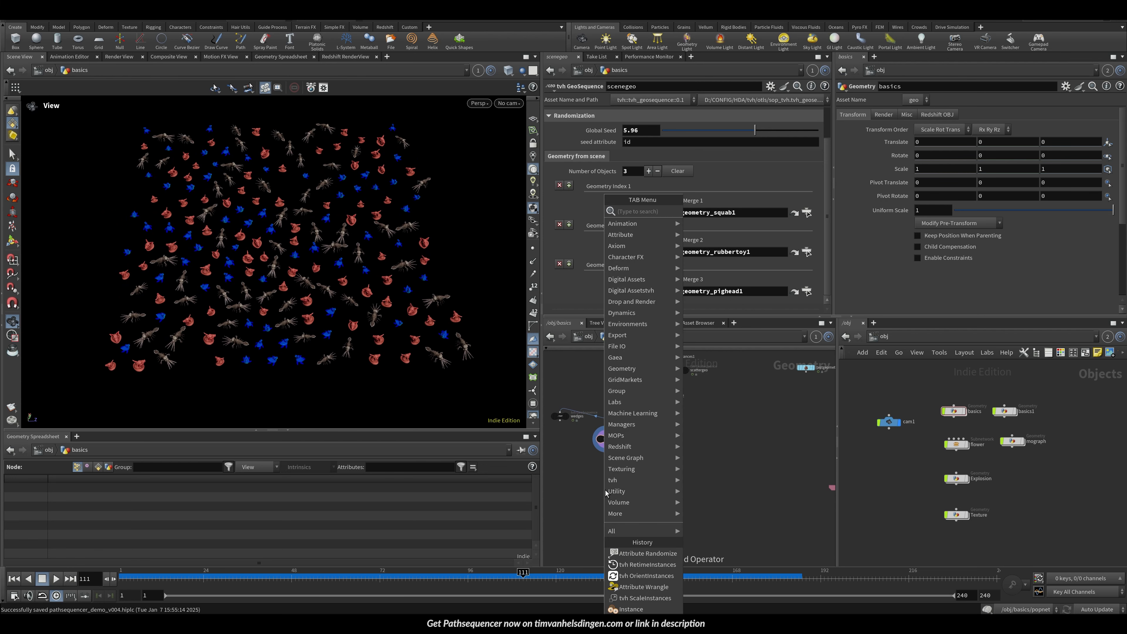
{"action": "type", "text": "tvh s"}
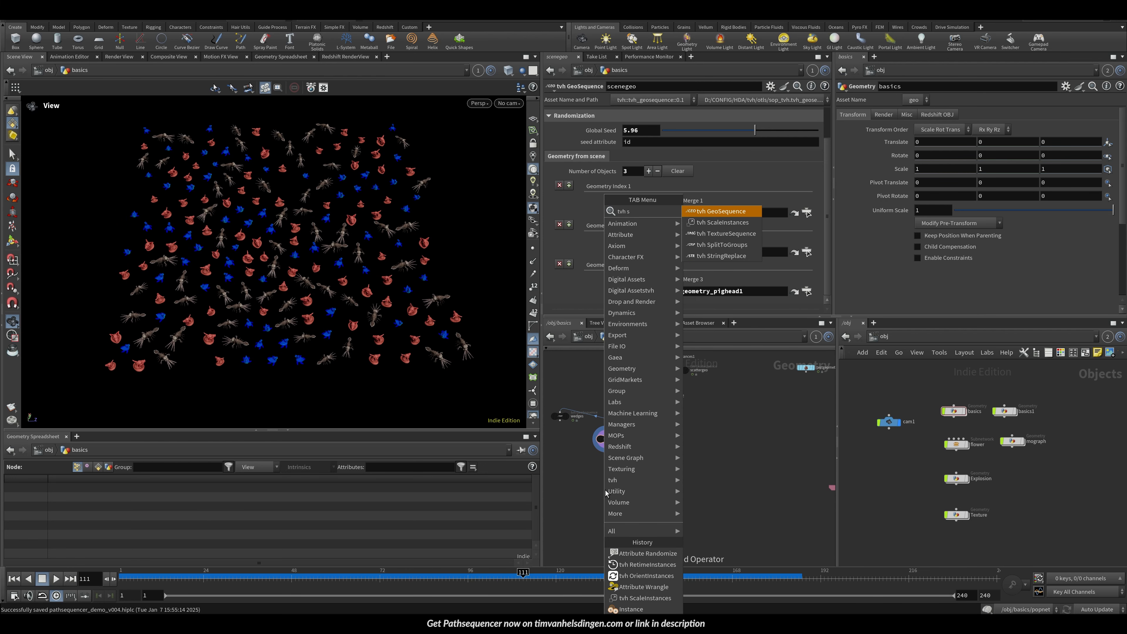
{"action": "left_click", "coordinate": [723, 249]}
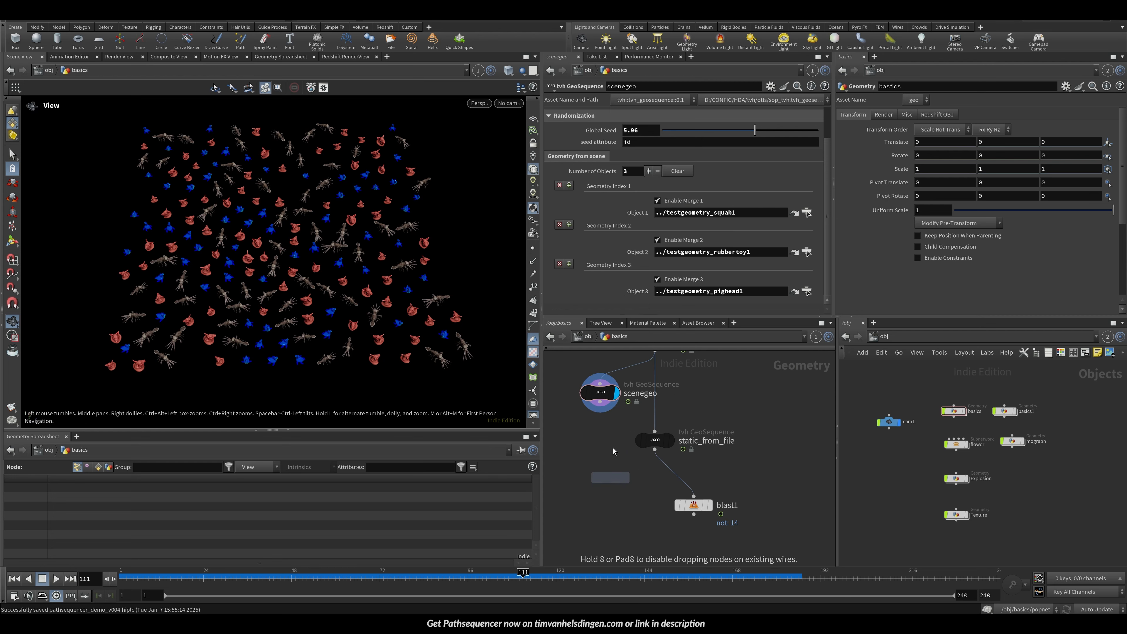
{"action": "left_click", "coordinate": [614, 451]}
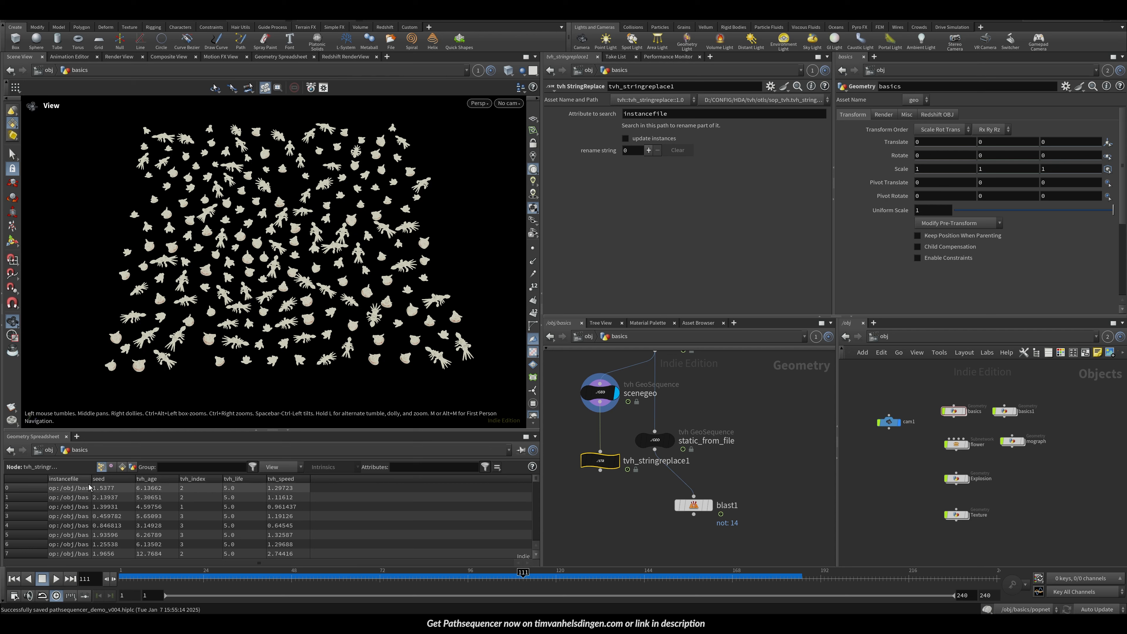
Step: Connect static_from_file into tvh_stringreplace1 and make the StringReplace node the displayed output
{"action": "left_click_drag", "start_coordinate": [94, 480], "coordinate": [416, 479]}
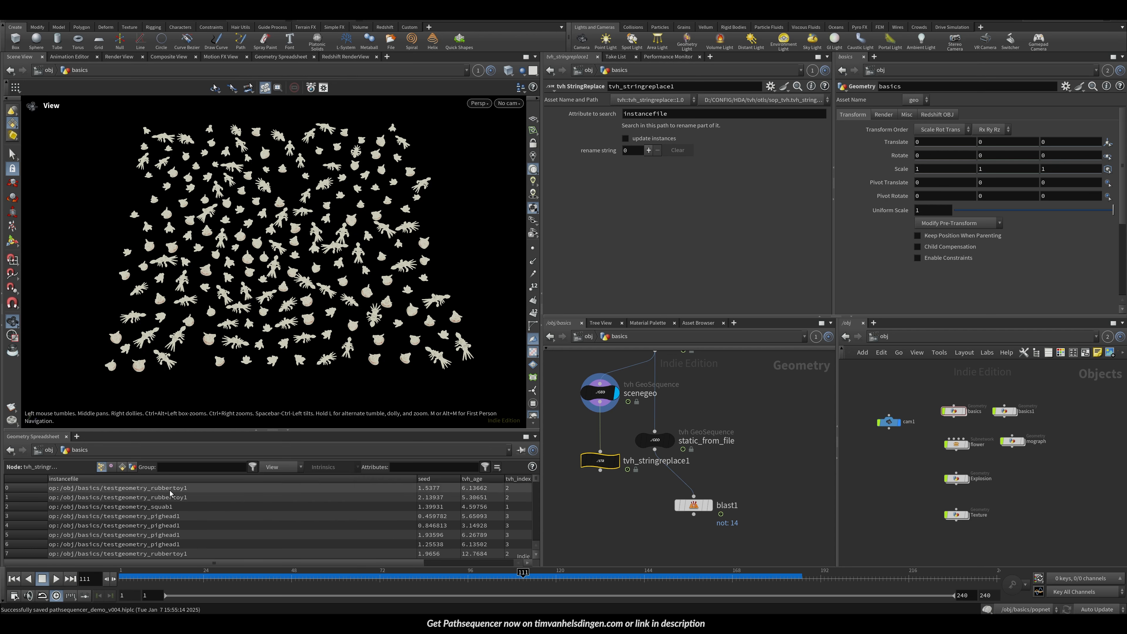
{"action": "middle_click_drag", "start_coordinate": [574, 429], "coordinate": [673, 454]}
{"action": "left_click_drag", "start_coordinate": [700, 478], "coordinate": [666, 494]}
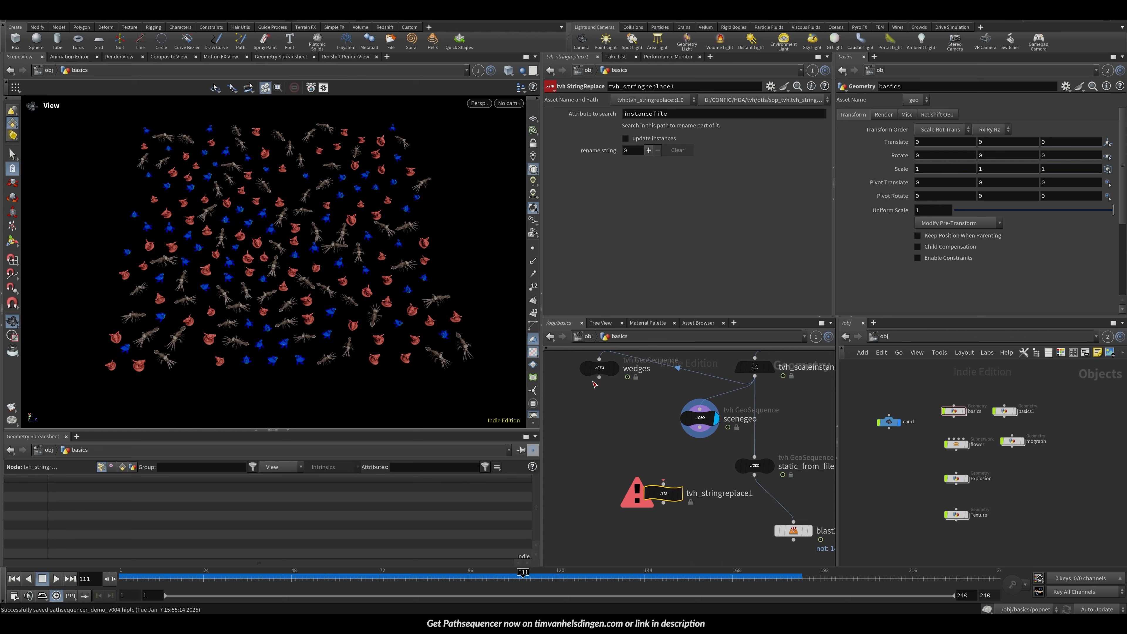
{"action": "left_click_drag", "start_coordinate": [600, 378], "coordinate": [606, 479]}
{"action": "left_click", "coordinate": [621, 479]}
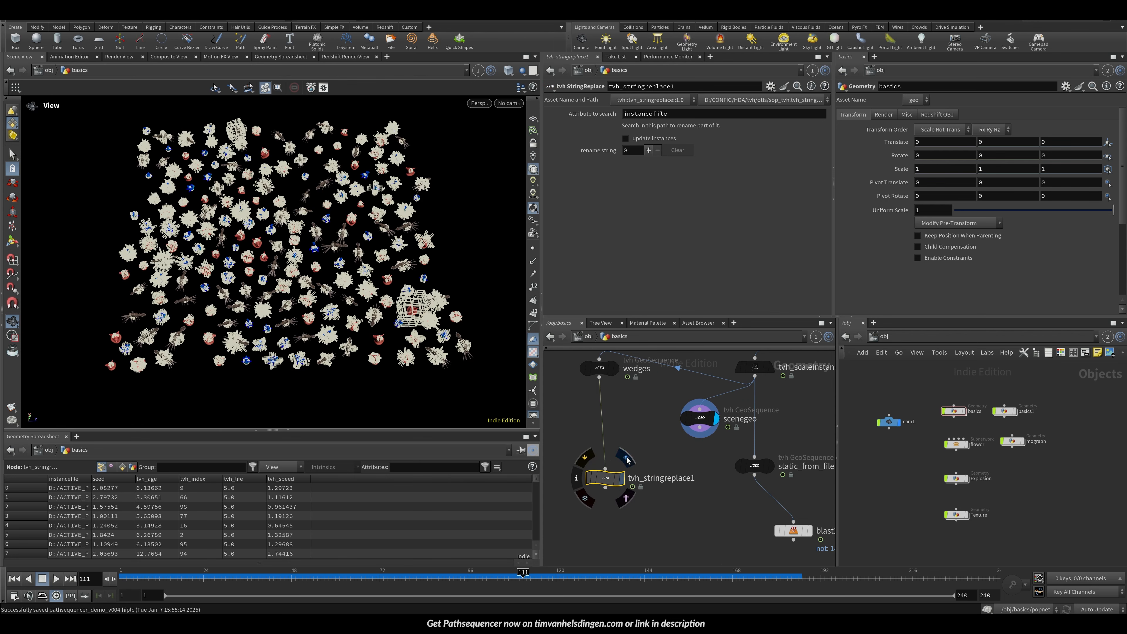
{"action": "left_click_drag", "start_coordinate": [755, 476], "coordinate": [751, 526]}
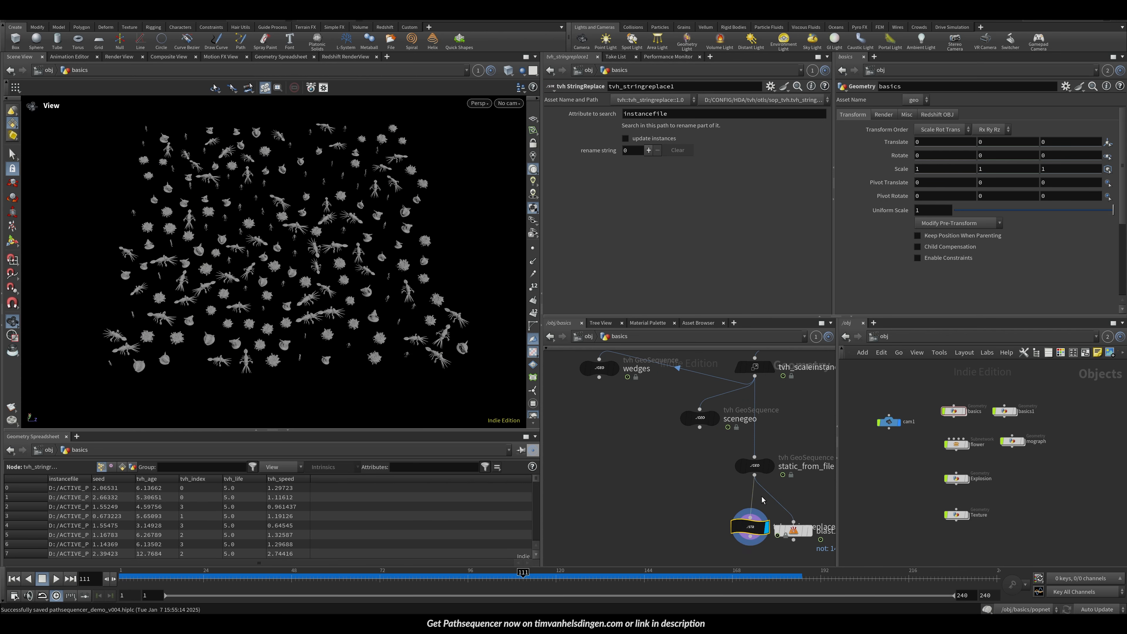
Step: Add a rename string on tvh_stringreplace1 that replaces pig with toy
{"action": "middle_click_drag", "start_coordinate": [751, 524], "coordinate": [677, 468]}
{"action": "left_click_drag", "start_coordinate": [718, 474], "coordinate": [789, 466]}
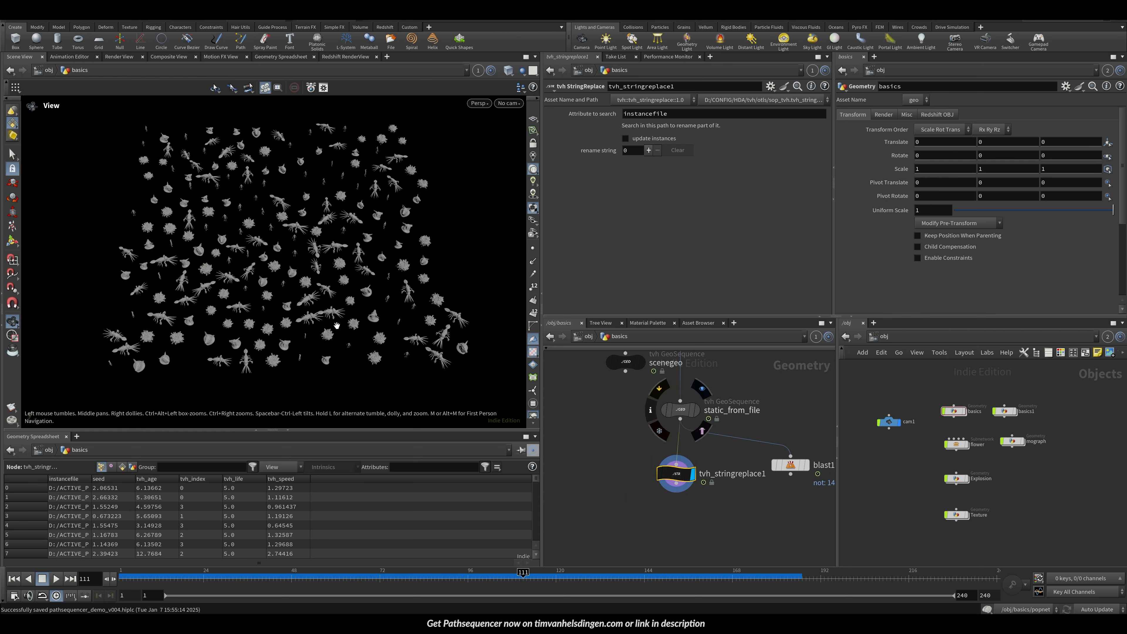
{"action": "scroll", "coordinate": [255, 349], "scroll_direction": "up", "scroll_amount": 3}
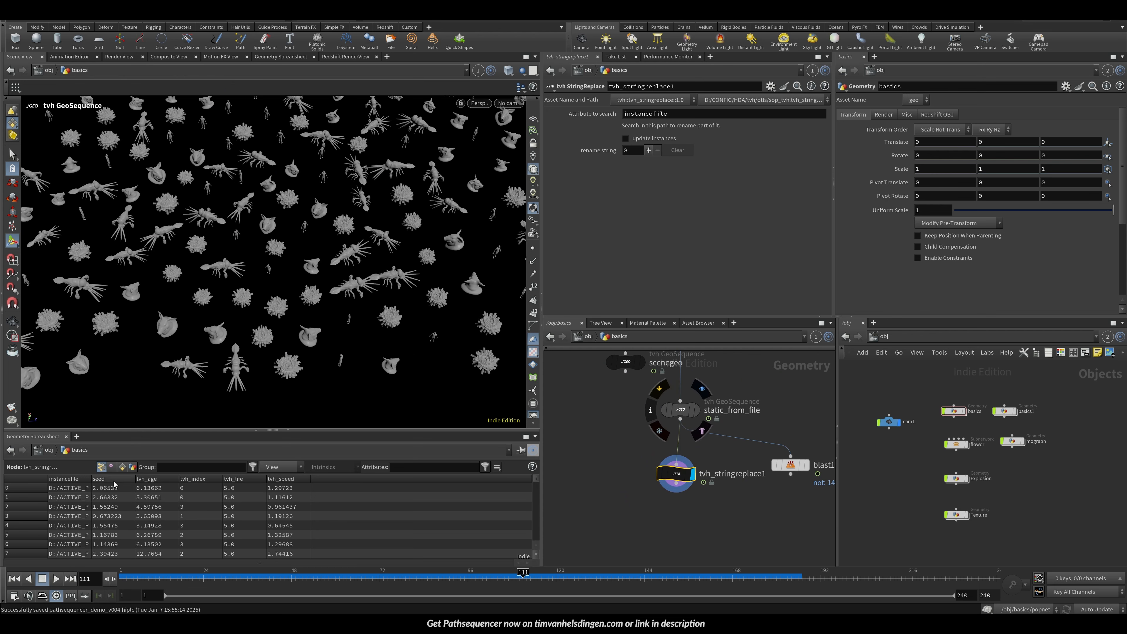
{"action": "left_click_drag", "start_coordinate": [91, 479], "coordinate": [446, 479]}
{"action": "left_click_drag", "start_coordinate": [619, 451], "coordinate": [705, 508]}
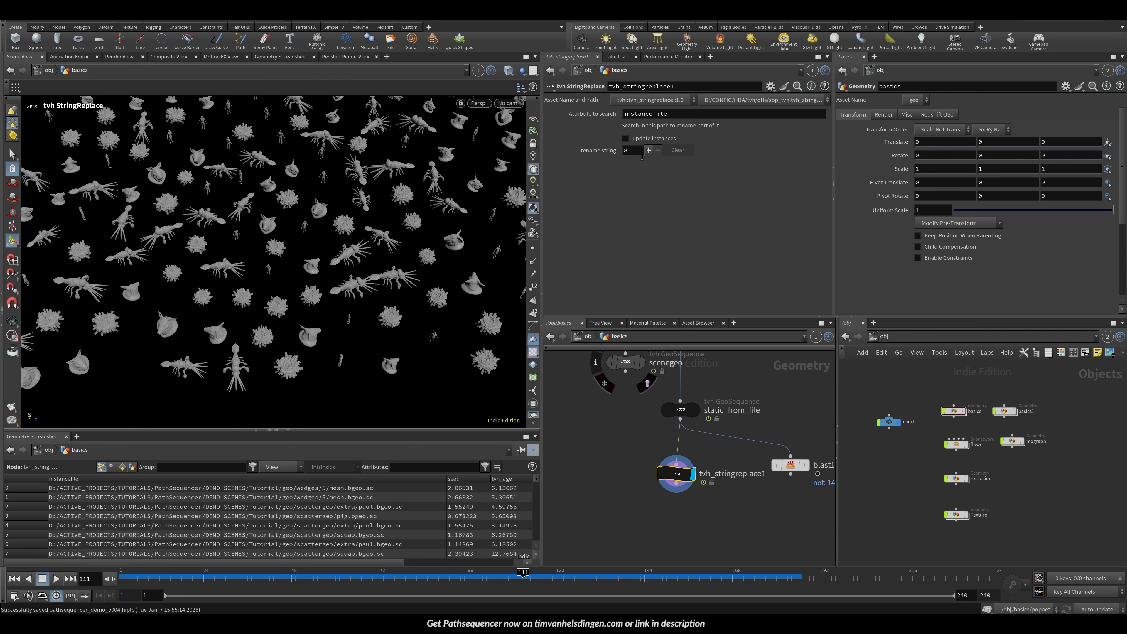
{"action": "left_click", "coordinate": [649, 151]}
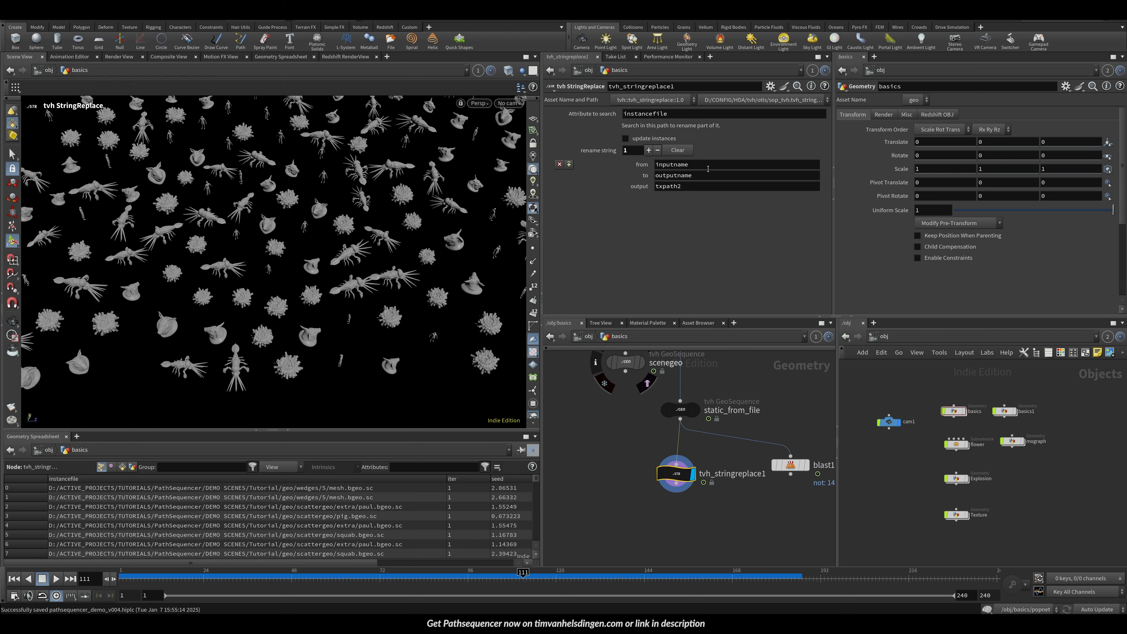
{"action": "left_click_drag", "start_coordinate": [708, 169], "coordinate": [559, 141]}
{"action": "type", "text": "pig"}
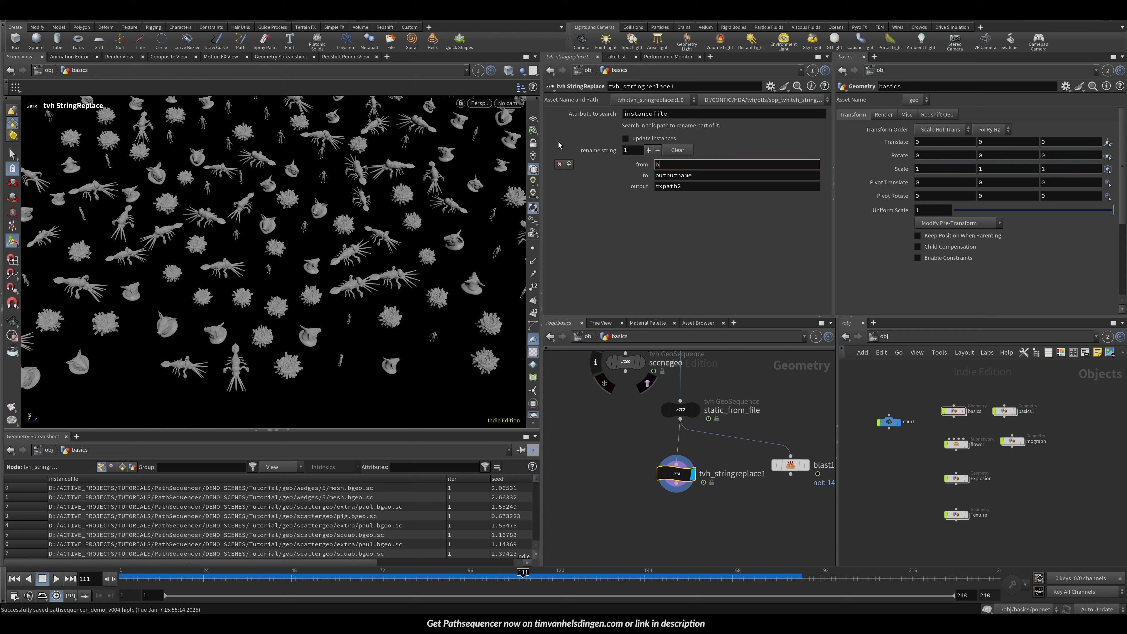
{"action": "key", "text": "Tab"}
{"action": "type", "text": "toy"}
{"action": "key", "text": "Tab"}
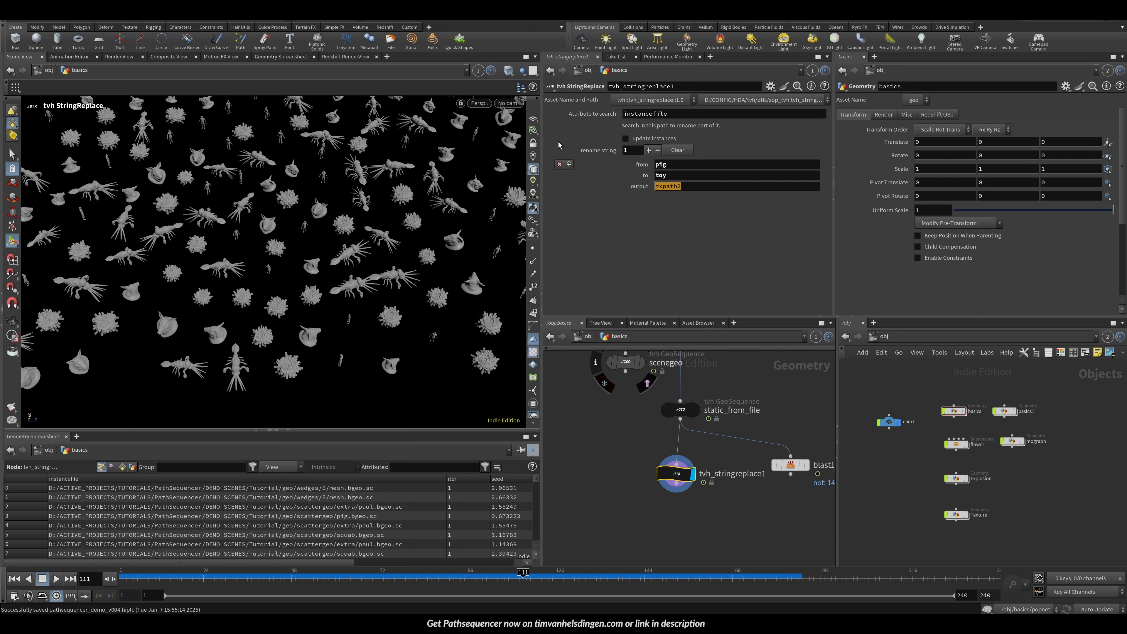
Step: Set the rename output attribute to instancefile and enable update instances
{"action": "left_click", "coordinate": [630, 114]}
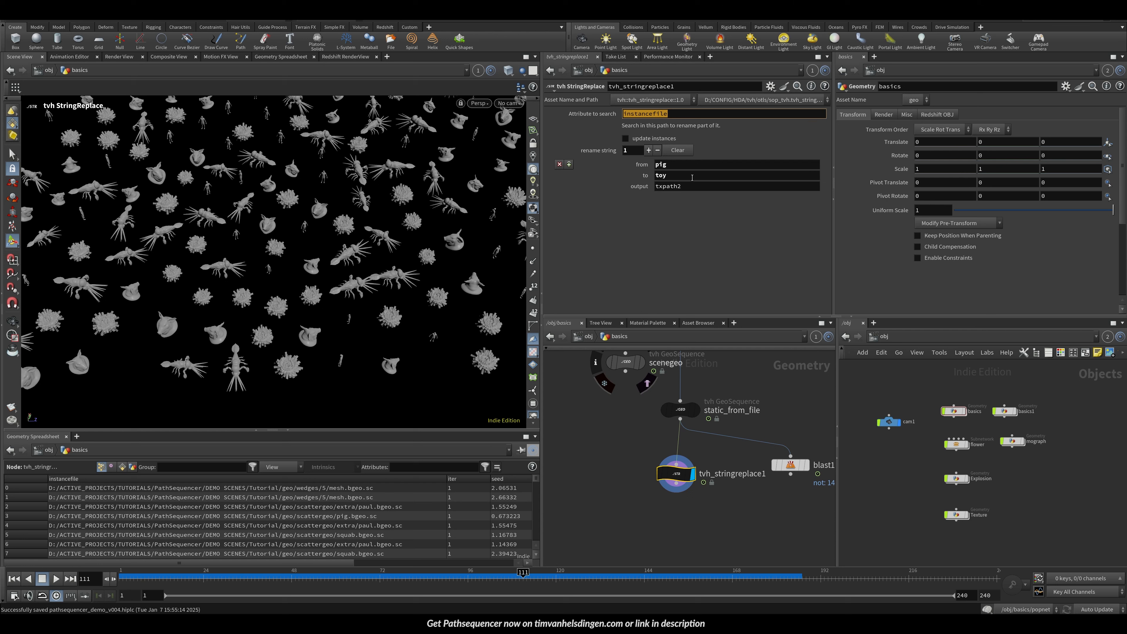
{"action": "key", "text": "ctrl+c"}
{"action": "left_click", "coordinate": [745, 186]}
{"action": "key", "text": "ctrl+v"}
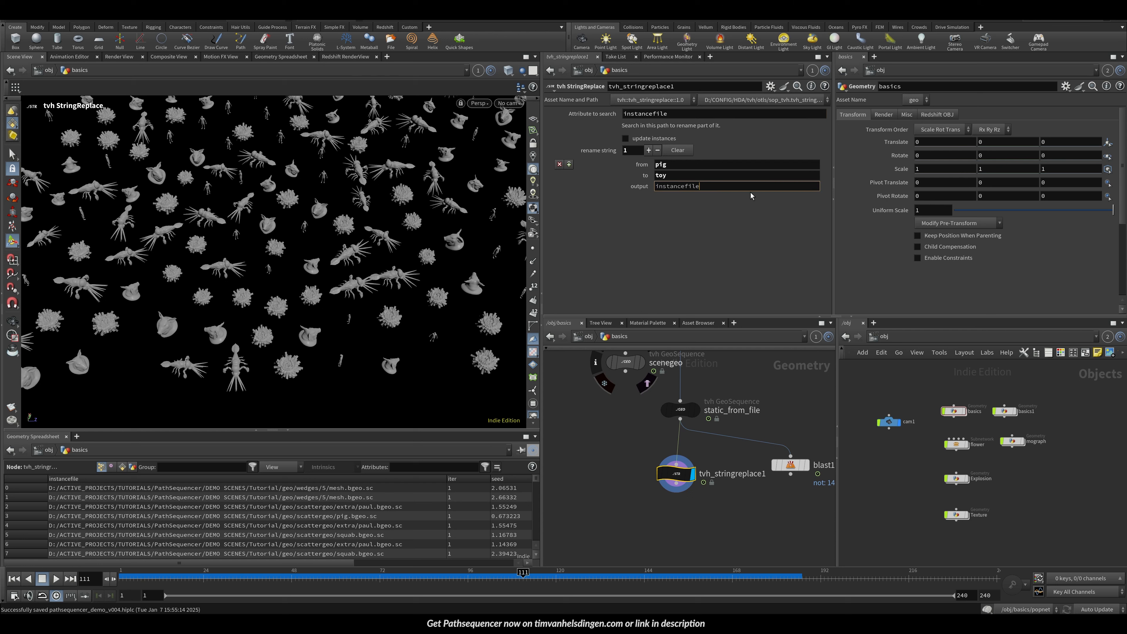
{"action": "key", "text": "Return"}
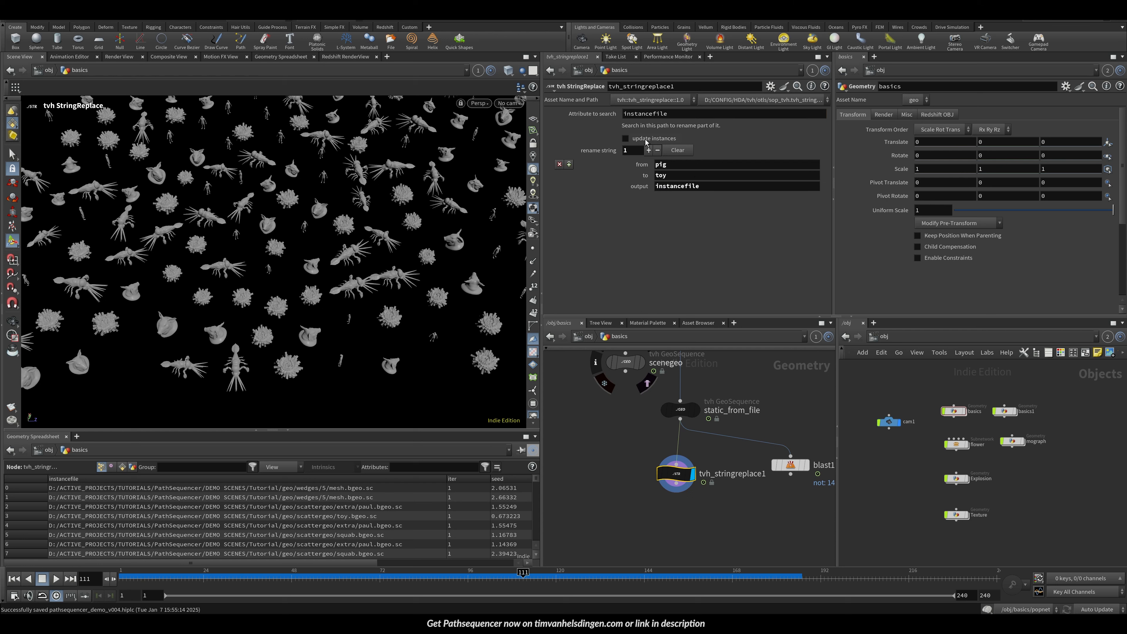
{"action": "left_click", "coordinate": [626, 139]}
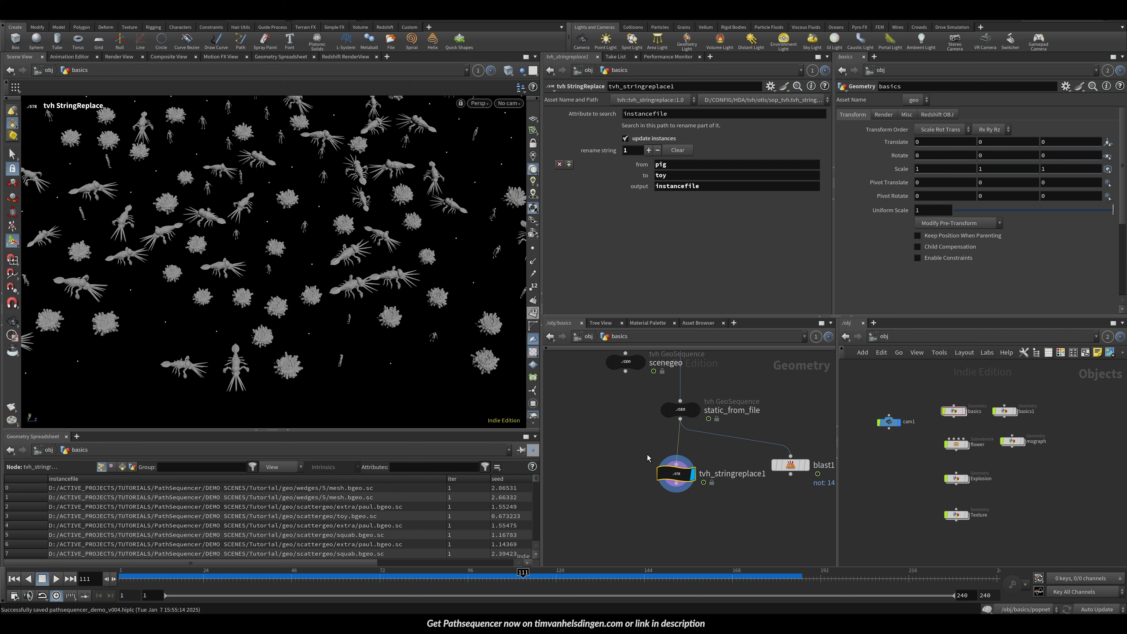
Step: Browse the files available for static_from_file's second geometry index without choosing one
{"action": "left_click", "coordinate": [681, 409]}
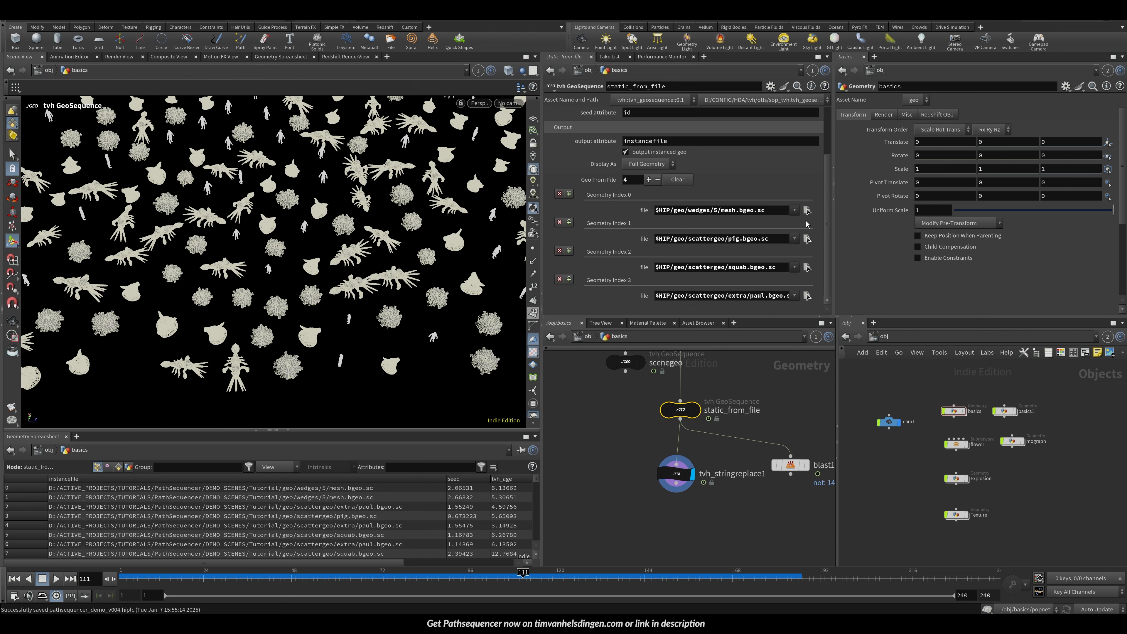
{"action": "left_click", "coordinate": [807, 238]}
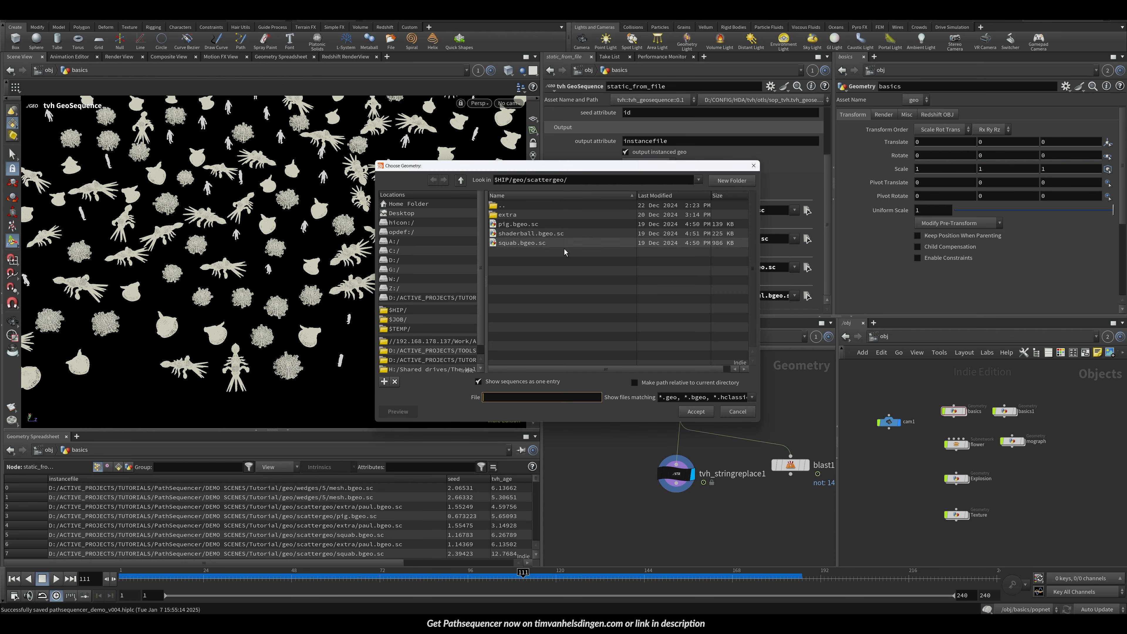
{"action": "left_click", "coordinate": [737, 411]}
Step: Set the rename replacement string to squab
{"action": "left_click", "coordinate": [666, 474]}
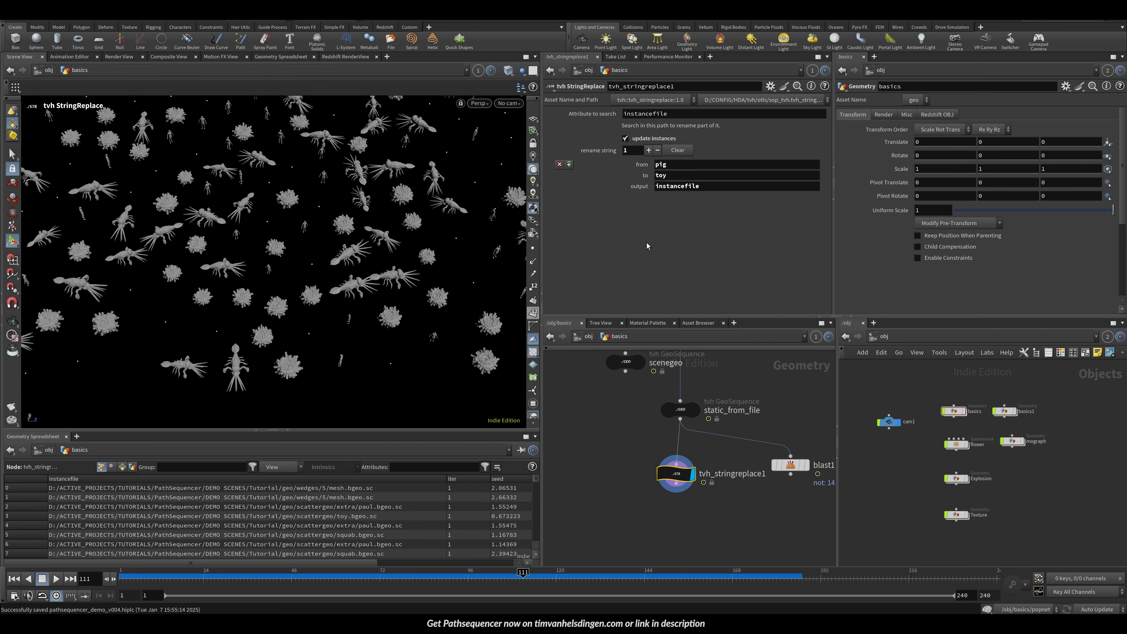
{"action": "double_click", "coordinate": [669, 175]}
{"action": "type", "text": "squab"}
{"action": "key", "text": "Return"}
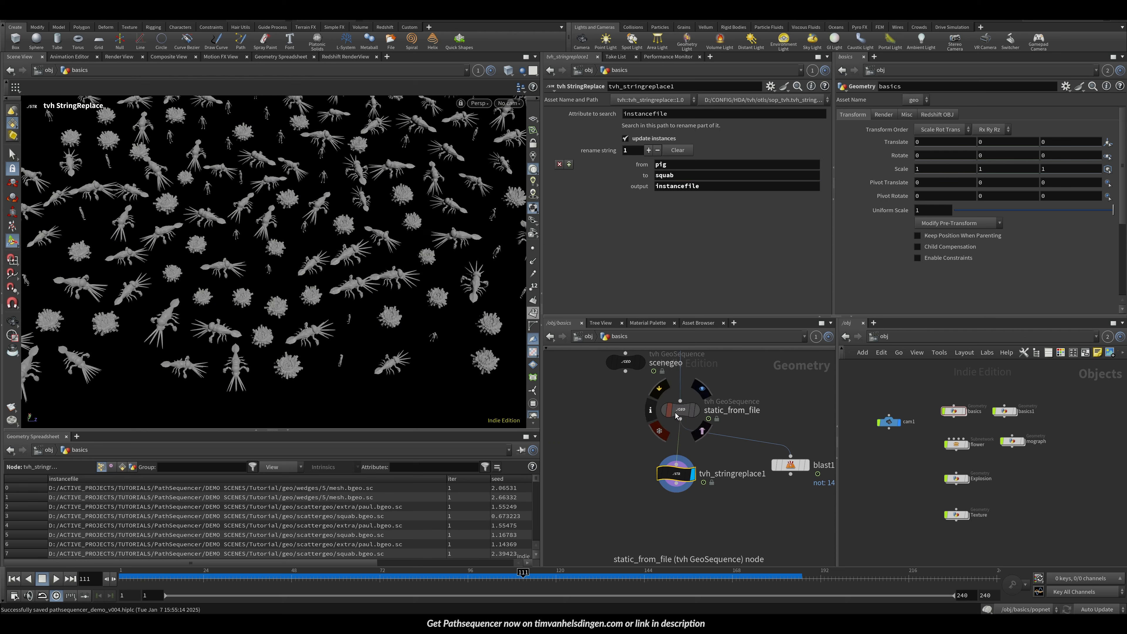
Step: Compare the static_from_file and tvh_stringreplace1 outputs while stepping forward a few frames
{"action": "left_click", "coordinate": [696, 409]}
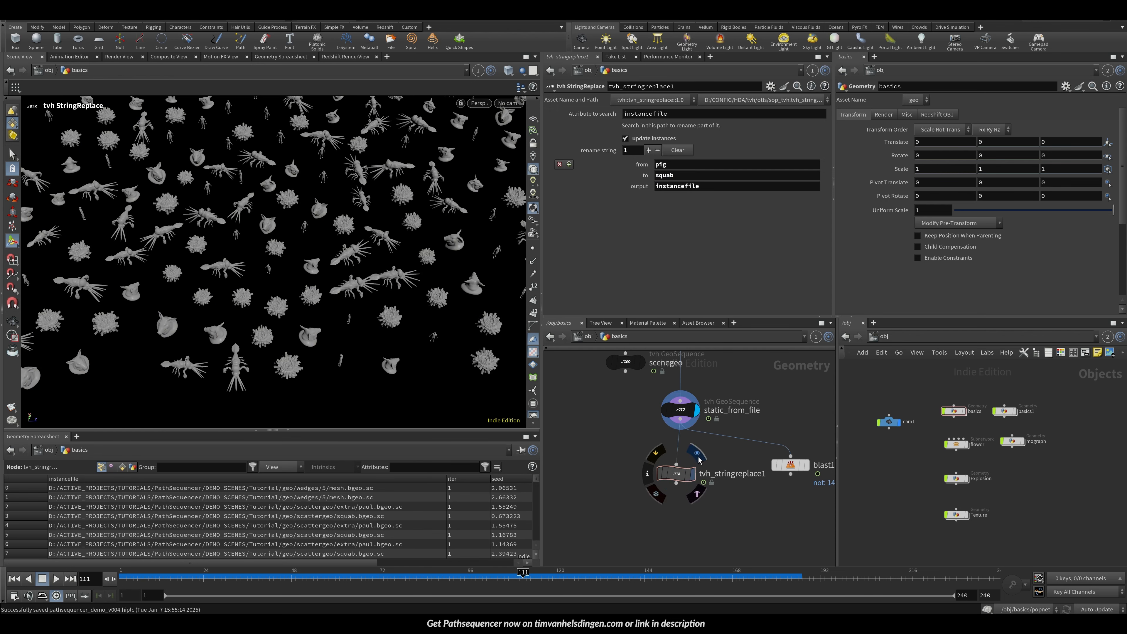
{"action": "left_click", "coordinate": [692, 474]}
{"action": "key", "text": "Up"}
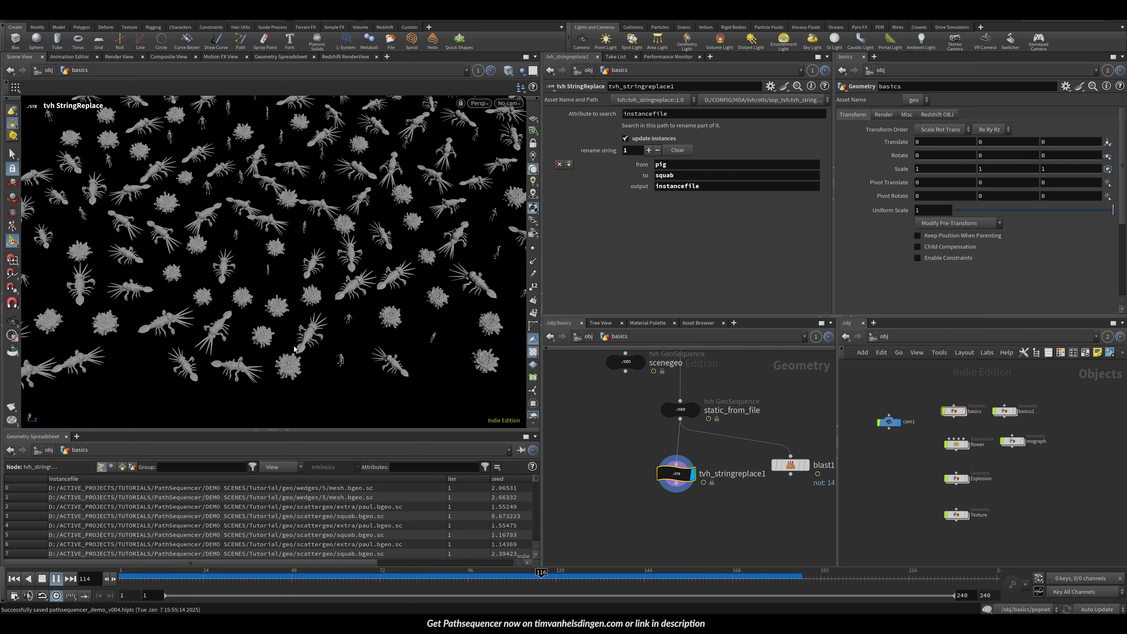
{"action": "key", "text": "Up"}
{"action": "scroll", "coordinate": [812, 403], "scroll_direction": "down", "scroll_amount": 4}
{"action": "middle_click_drag", "start_coordinate": [821, 433], "coordinate": [626, 422]}
{"action": "middle_click_drag", "start_coordinate": [730, 407], "coordinate": [616, 435]}
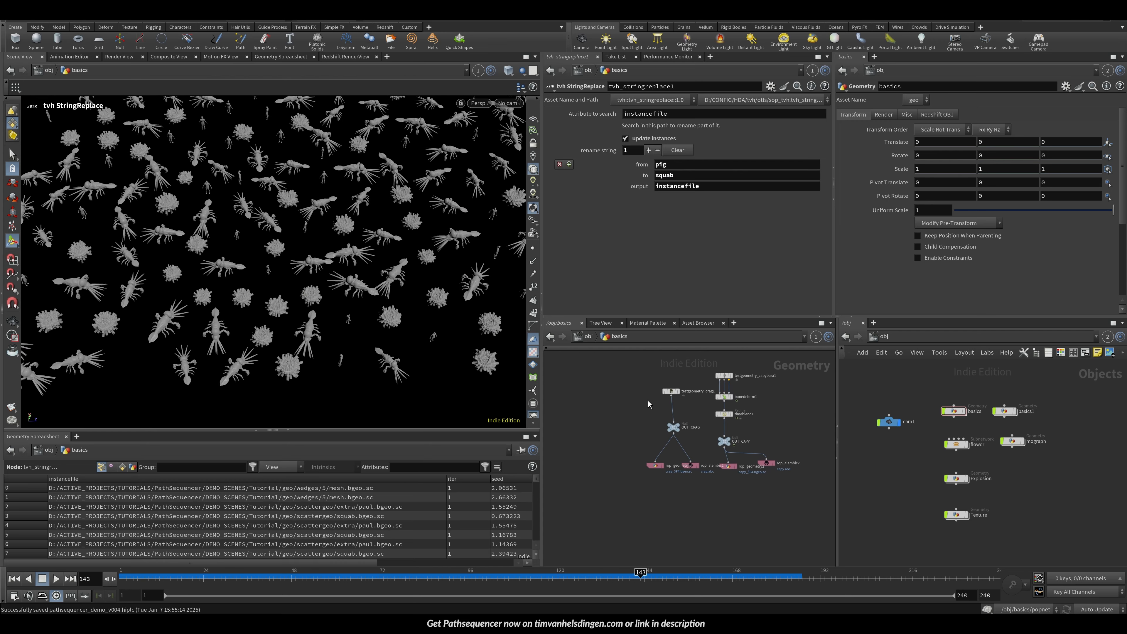
{"action": "middle_click_drag", "start_coordinate": [648, 401], "coordinate": [674, 437]}
{"action": "left_click", "coordinate": [716, 546]}
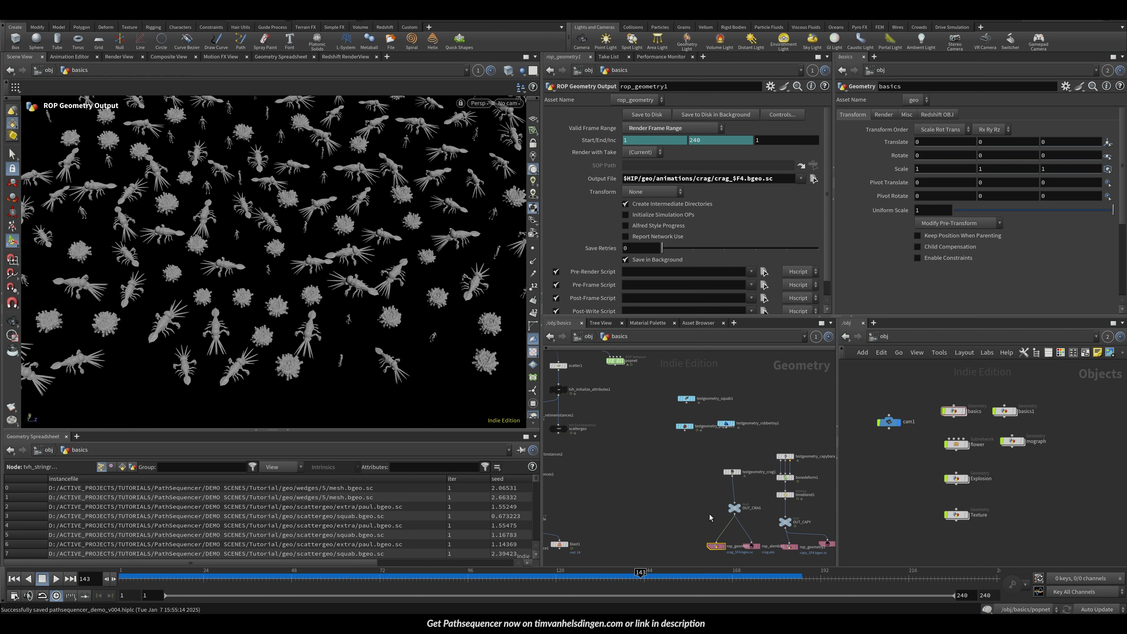
{"action": "key", "text": "ctrl+c"}
{"action": "key", "text": "ctrl+v"}
{"action": "left_click", "coordinate": [701, 461]}
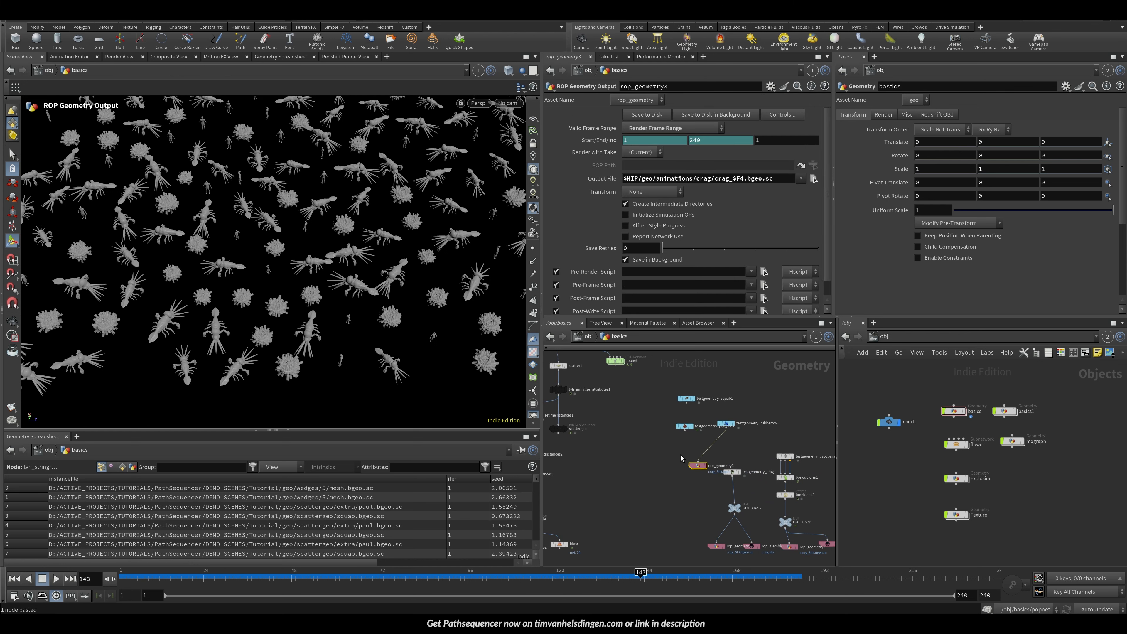
{"action": "key", "text": "Delete"}
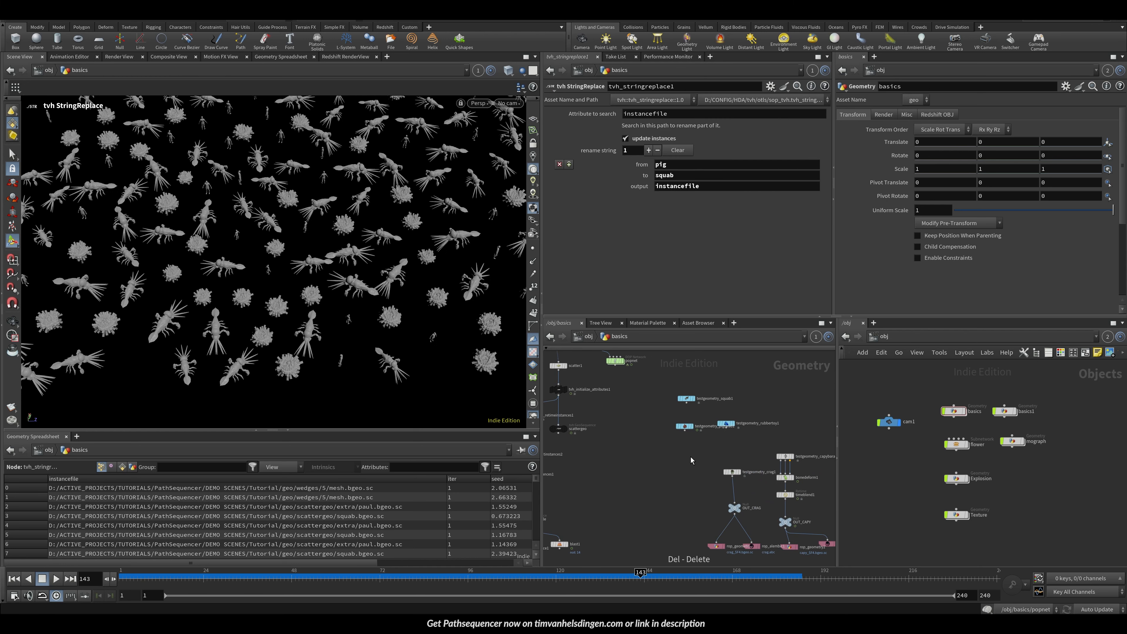
Step: Add a ROP Geometry Output node to the network
{"action": "key", "text": "Tab"}
{"action": "type", "text": "ropgeo"}
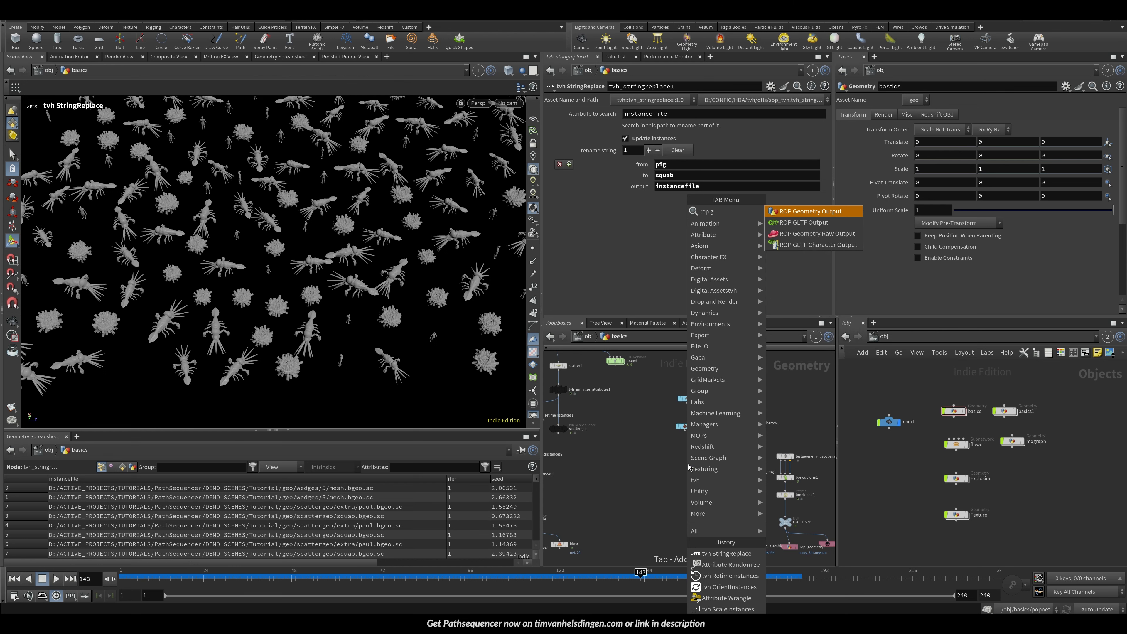
{"action": "key", "text": "Return"}
{"action": "left_click", "coordinate": [688, 464]}
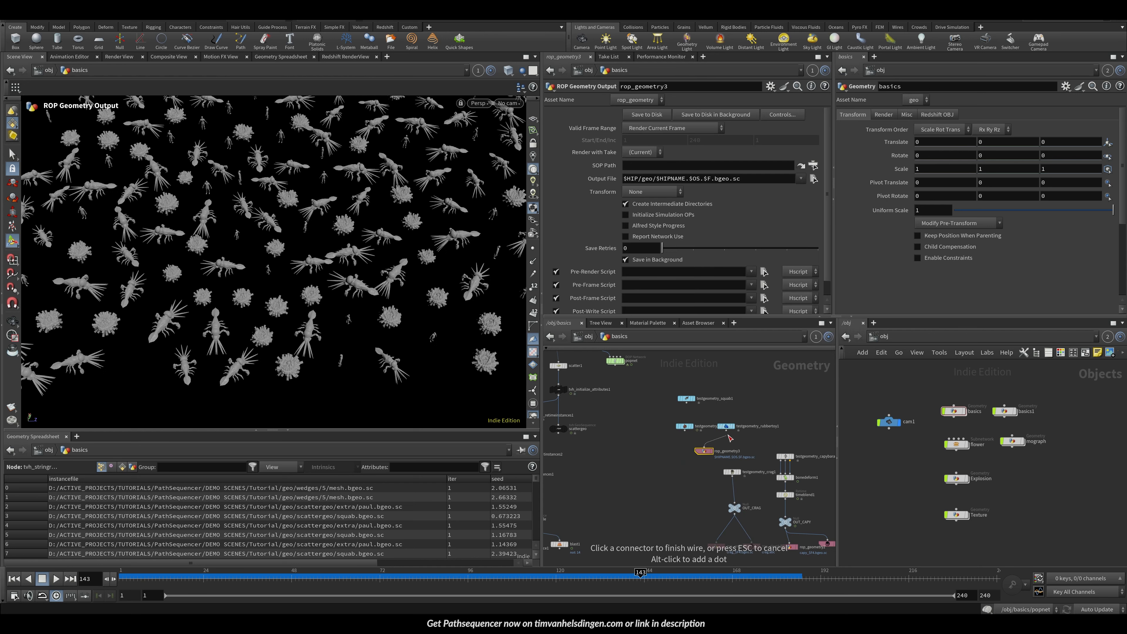
Step: Copy the pig geometry path from static_from_file and set the ROP output file to $HIP/geo/scattergeo/toy.bgeo.sc
{"action": "left_click", "coordinate": [624, 471]}
{"action": "left_click", "coordinate": [623, 500]}
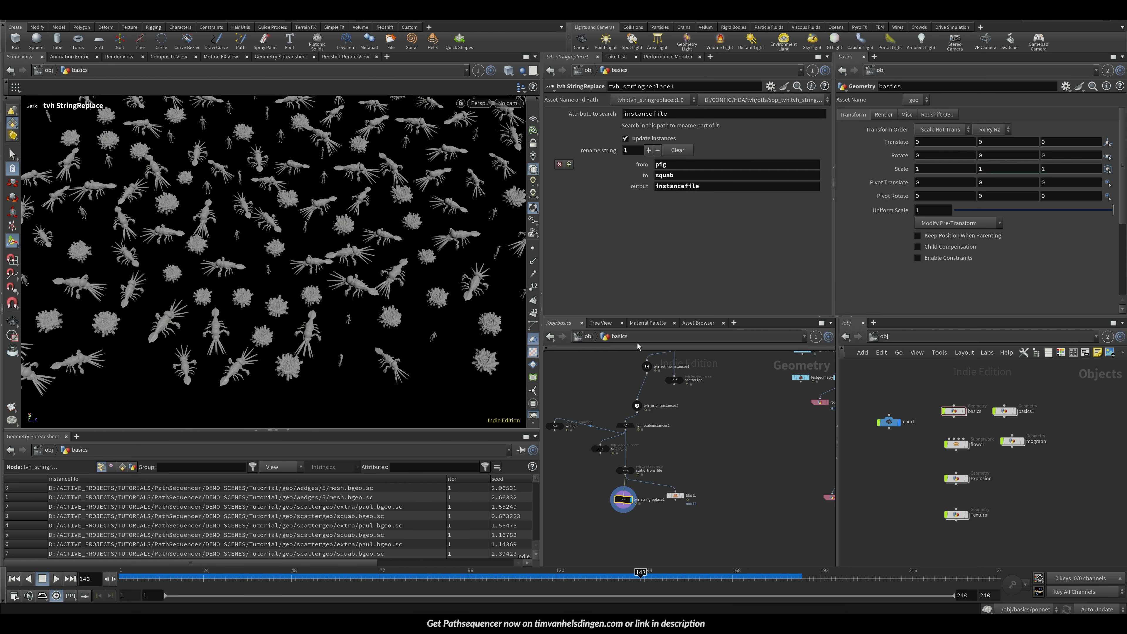
{"action": "left_click", "coordinate": [625, 470]}
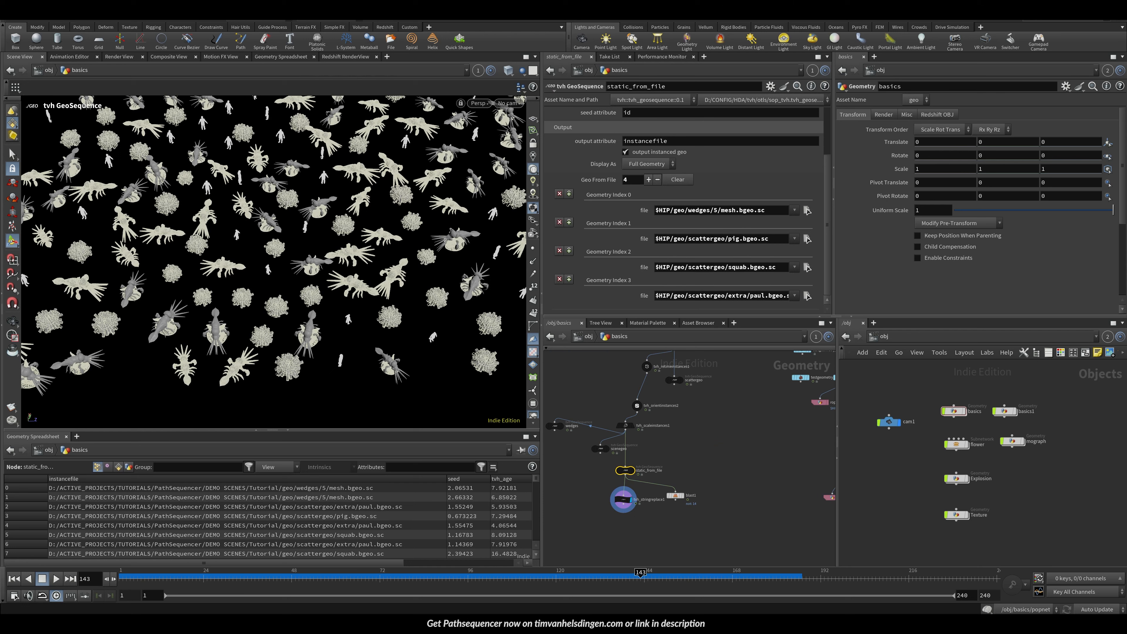
{"action": "double_click", "coordinate": [739, 239]}
{"action": "left_click", "coordinate": [762, 418]}
{"action": "middle_click_drag", "start_coordinate": [789, 427], "coordinate": [738, 463]}
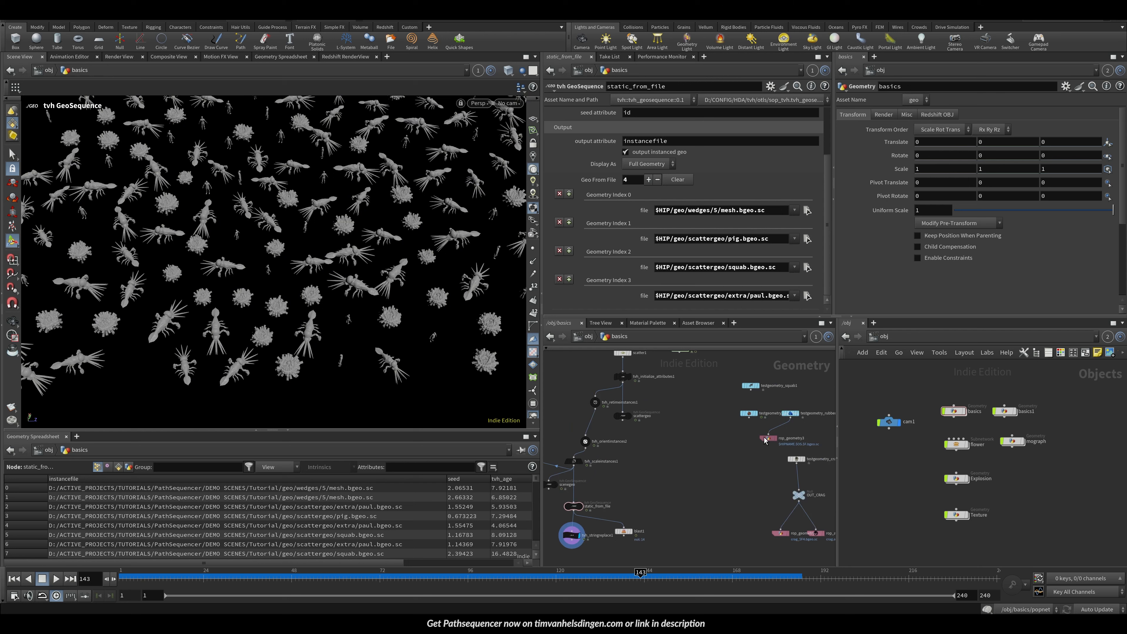
{"action": "left_click_drag", "start_coordinate": [764, 440], "coordinate": [765, 448]}
{"action": "double_click", "coordinate": [742, 180]}
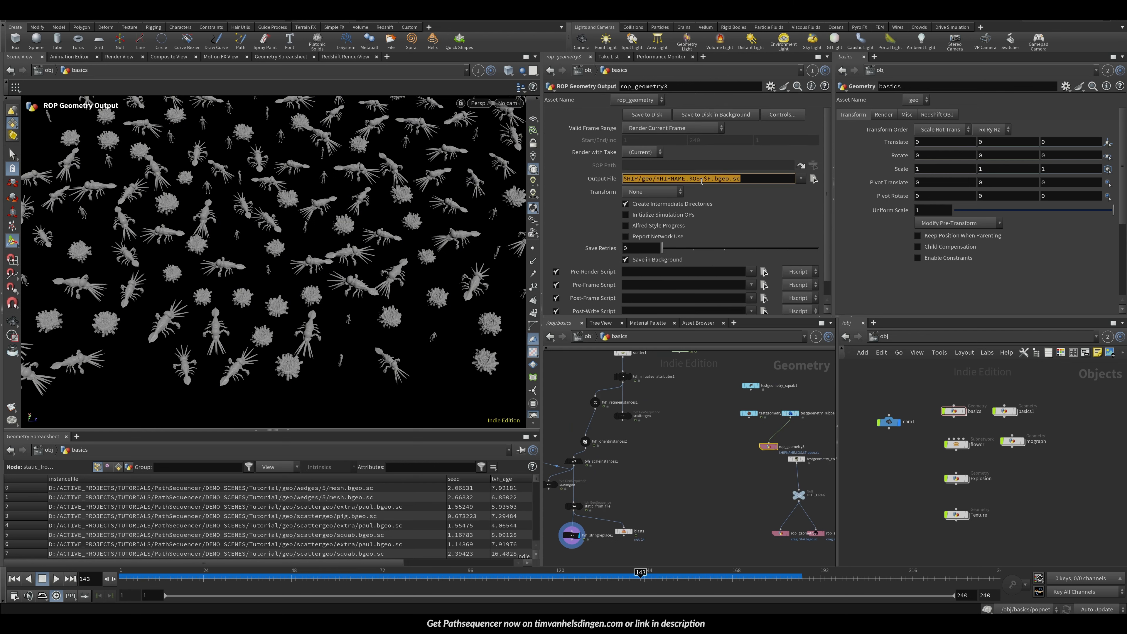
{"action": "key", "text": "ctrl+v"}
{"action": "key", "text": "Delete"}
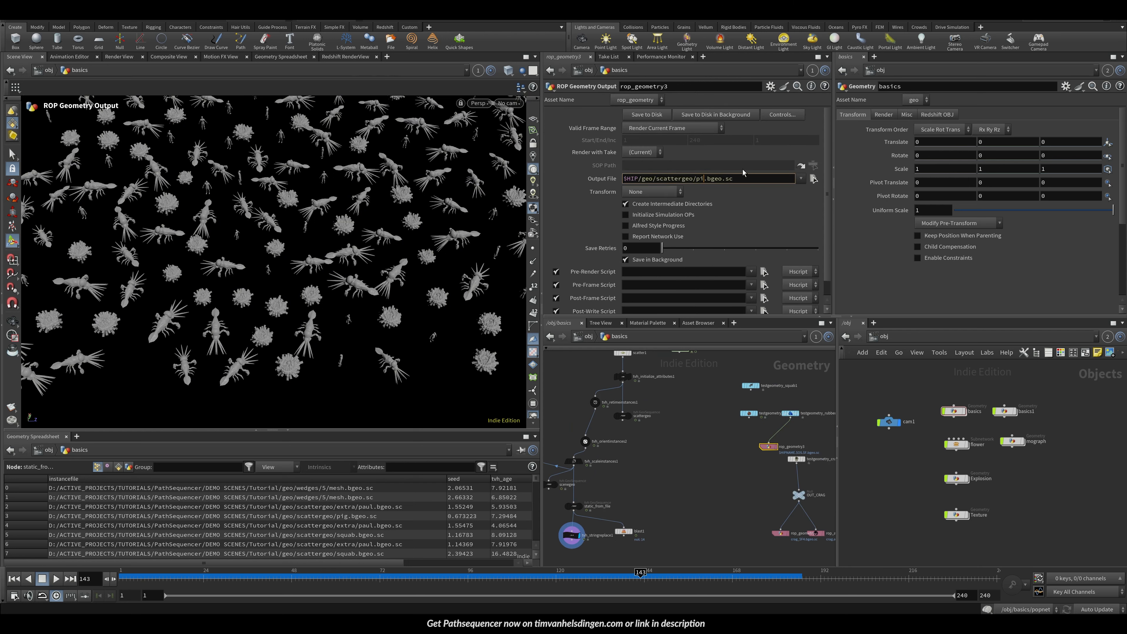
{"action": "key", "text": "BackSpace"}
{"action": "key", "text": "BackSpace"}
{"action": "type", "text": "toy"}
{"action": "key", "text": "Return"}
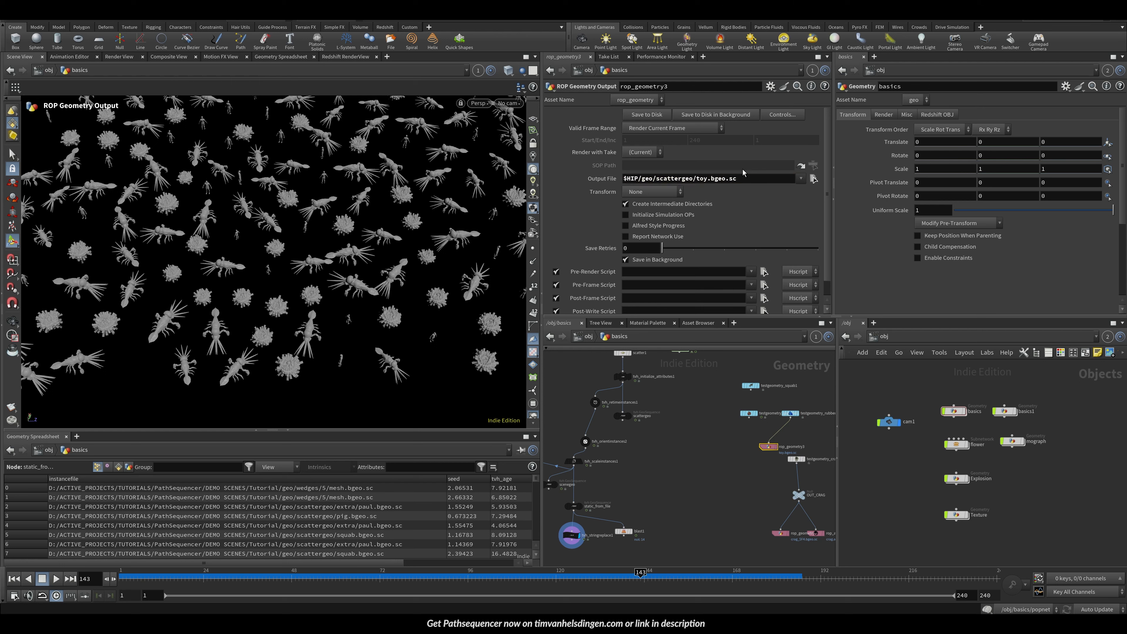
Step: Set the tvh_stringreplace1 replacement string to toy and save the scene file
{"action": "middle_click_drag", "start_coordinate": [676, 499], "coordinate": [716, 453]}
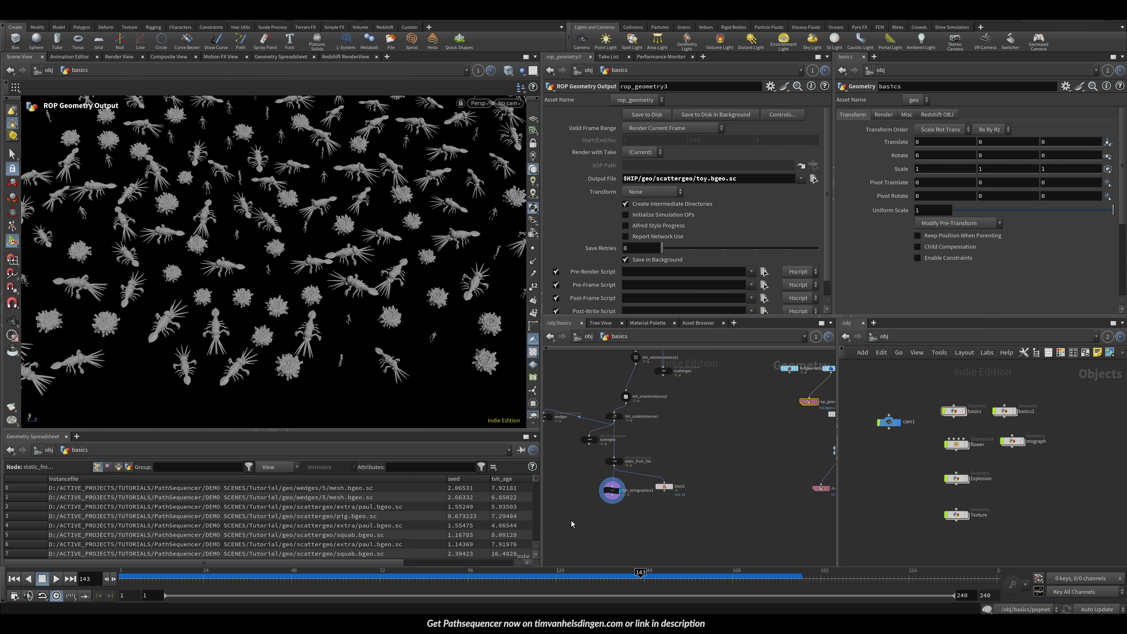
{"action": "left_click", "coordinate": [613, 490]}
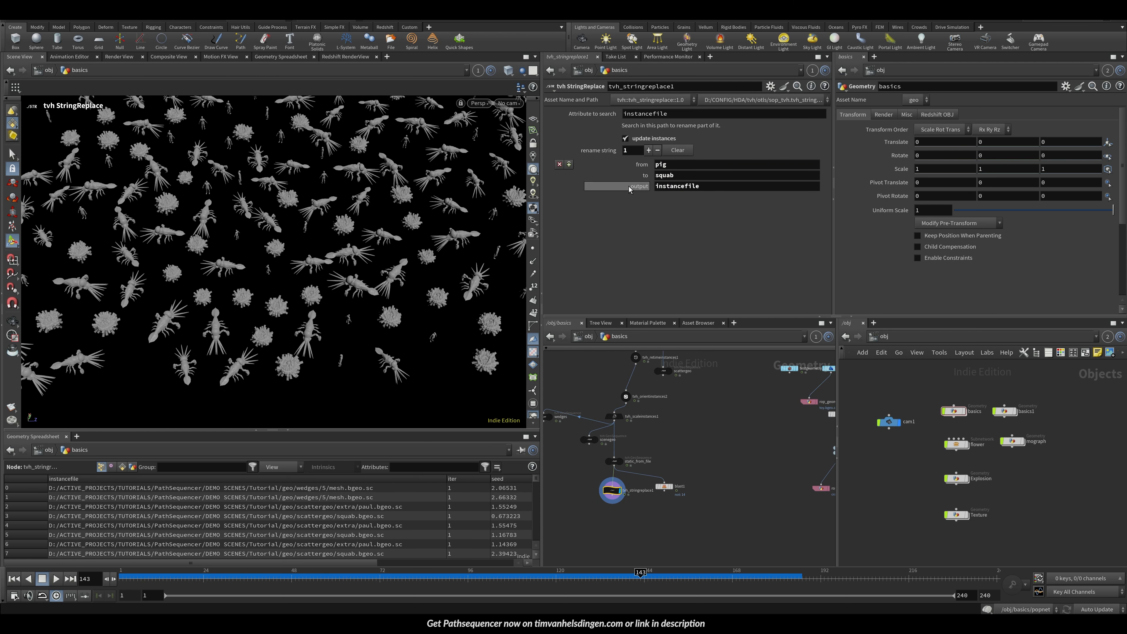
{"action": "double_click", "coordinate": [665, 175]}
{"action": "type", "text": "t"}
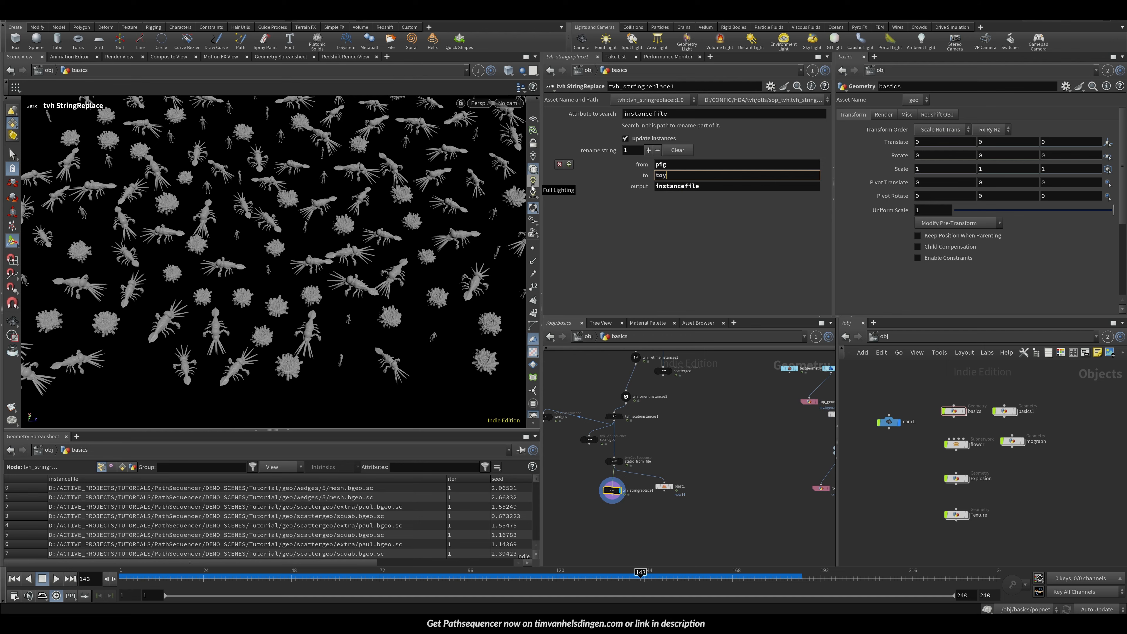
{"action": "type", "text": "oy"}
{"action": "key", "text": "Return"}
{"action": "key", "text": "Up"}
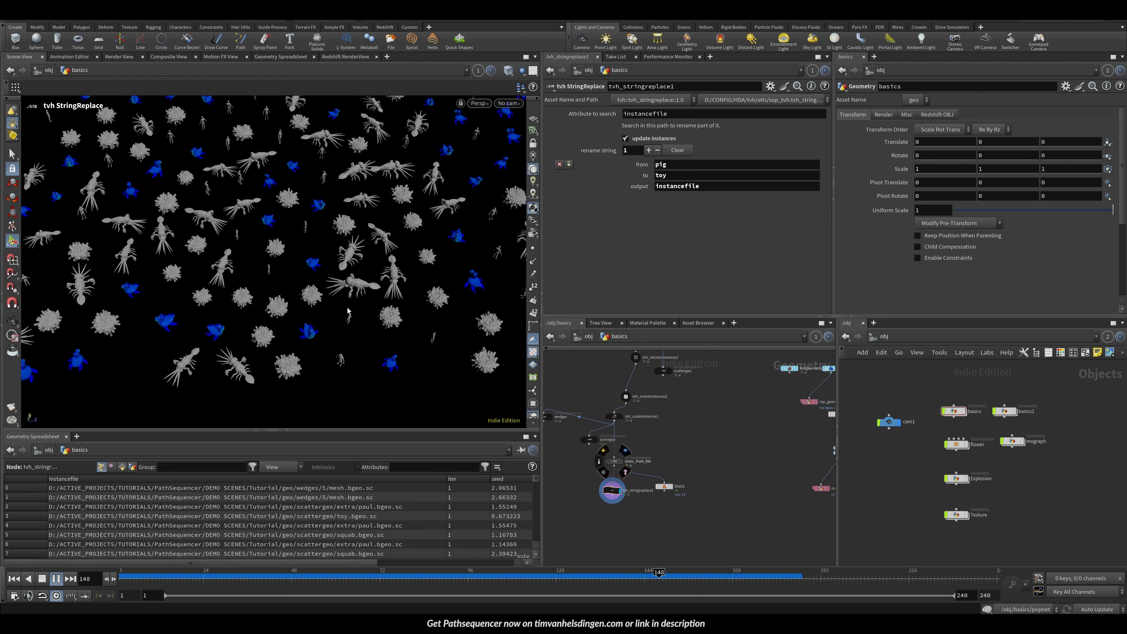
{"action": "key", "text": "ctrl+s"}
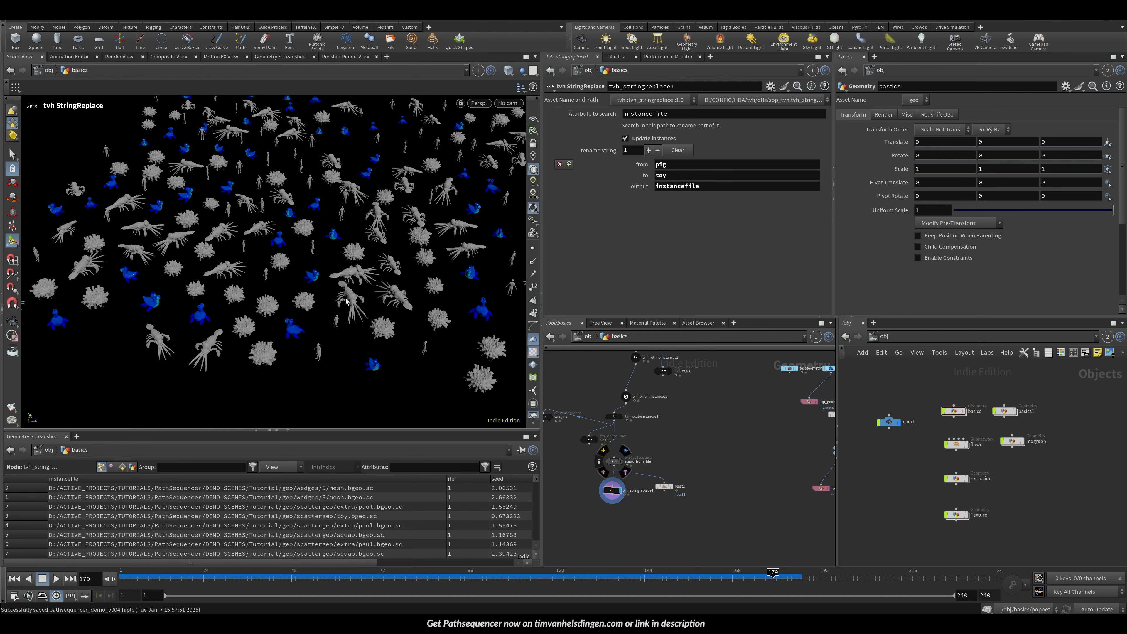
Step: Set the rename output attribute to kaas and disable update instances
{"action": "double_click", "coordinate": [705, 187]}
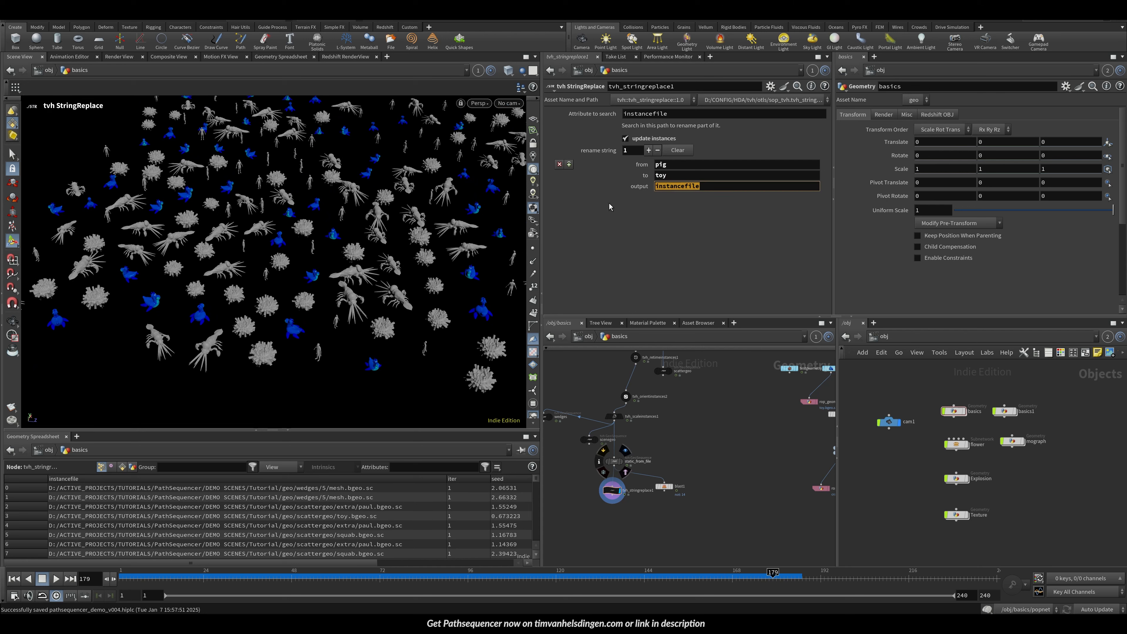
{"action": "type", "text": "insta"}
{"action": "key", "text": "ctrl+a"}
{"action": "type", "text": "kaas"}
{"action": "key", "text": "Return"}
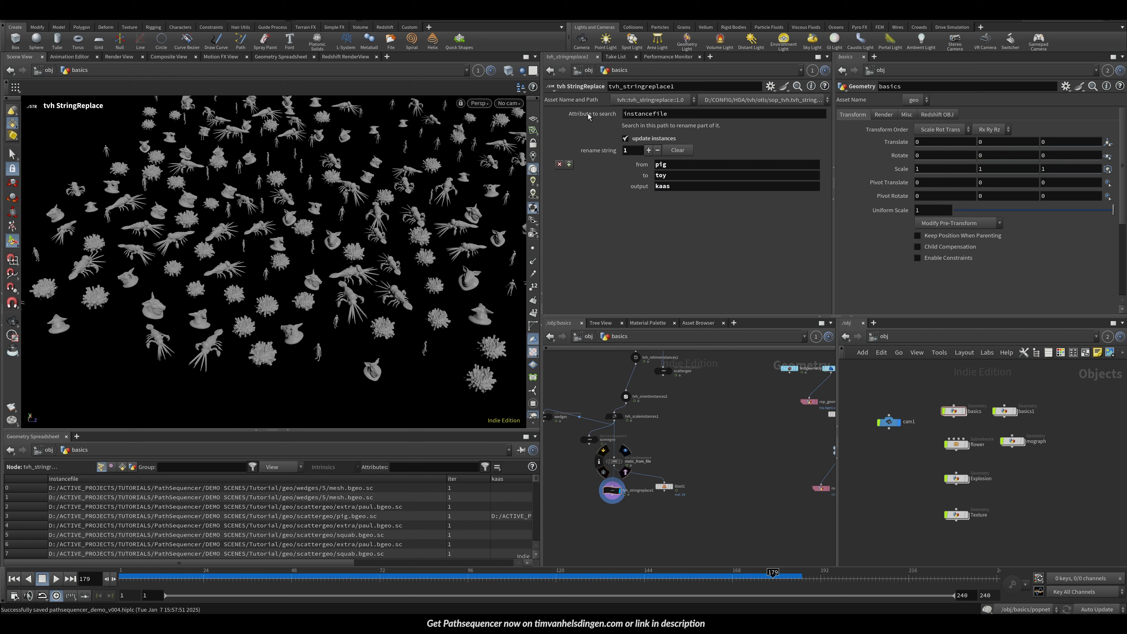
{"action": "left_click", "coordinate": [626, 138]}
{"action": "key", "text": "Escape"}
{"action": "middle_click_drag", "start_coordinate": [362, 278], "coordinate": [295, 269]}
{"action": "right_click_drag", "start_coordinate": [335, 267], "coordinate": [343, 285]}
{"action": "left_click_drag", "start_coordinate": [287, 288], "coordinate": [382, 255], "text": "alt"}
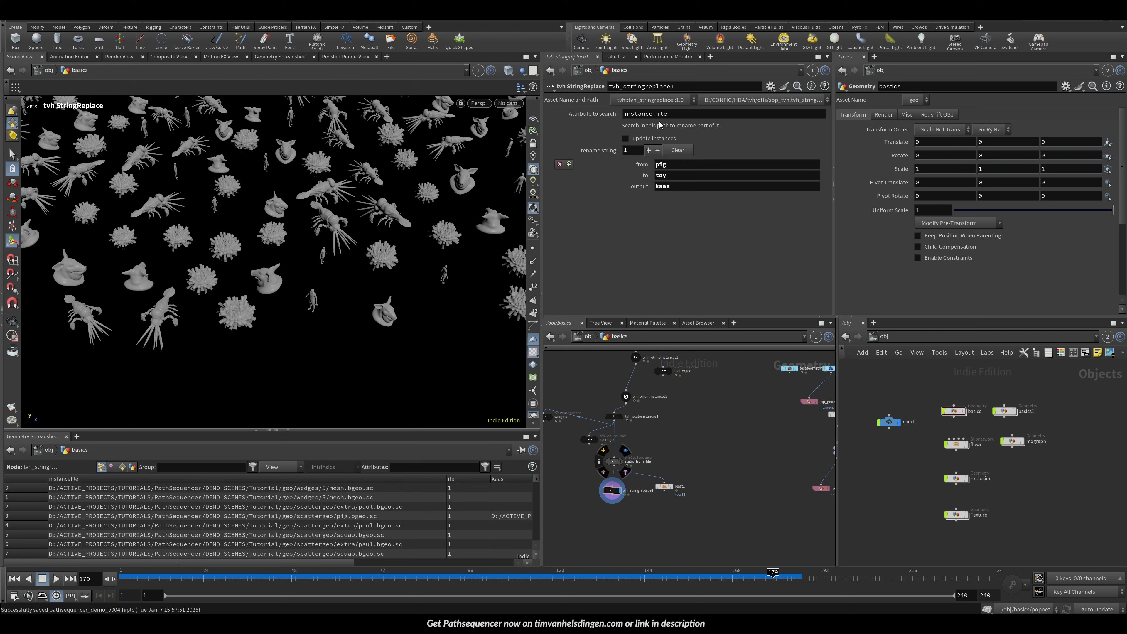
Step: Set the rename output attribute to cheese
{"action": "left_click", "coordinate": [683, 190]}
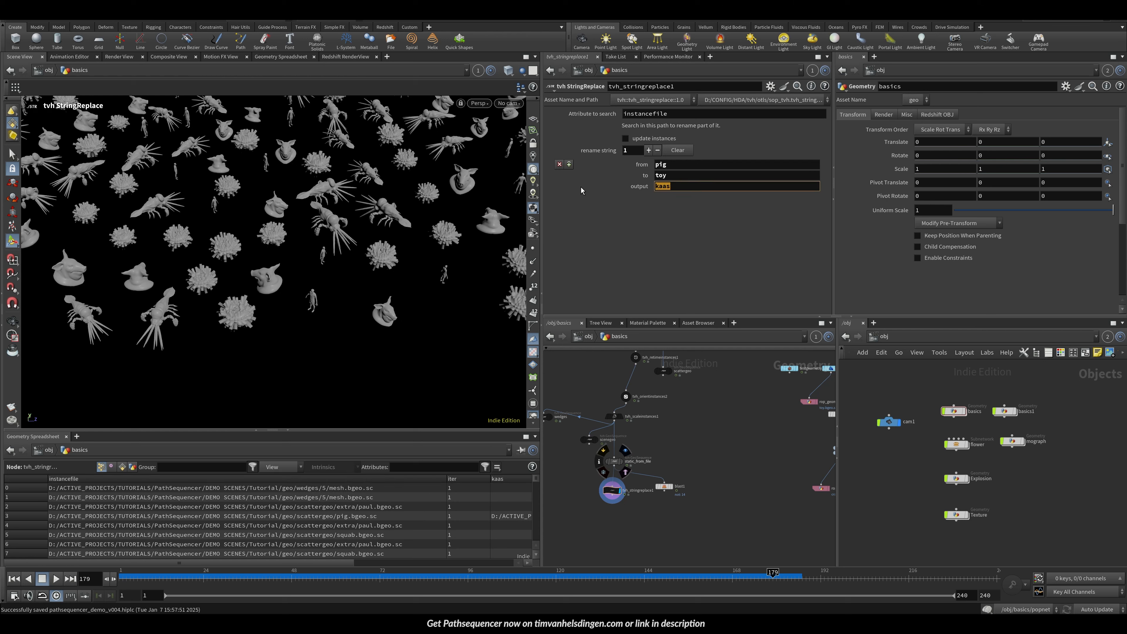
{"action": "type", "text": "cheese"}
{"action": "key", "text": "Return"}
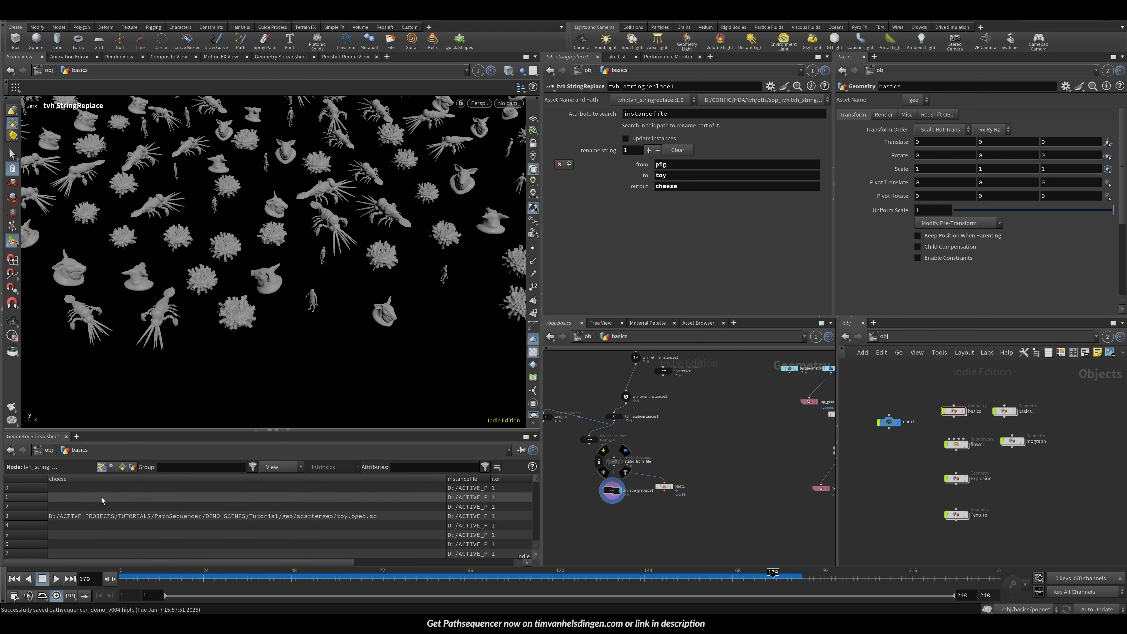
Step: Add an Instance node with its instance attribute set to cheese
{"action": "key", "text": "Tab"}
{"action": "type", "text": "inst"}
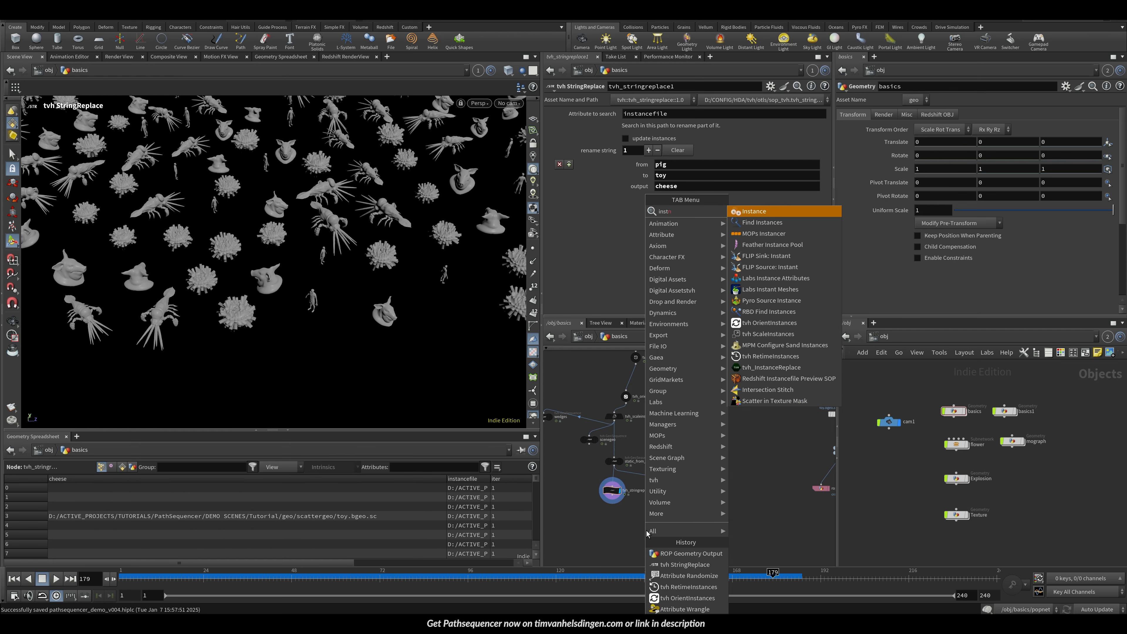
{"action": "key", "text": "shift+Return"}
{"action": "double_click", "coordinate": [666, 128]}
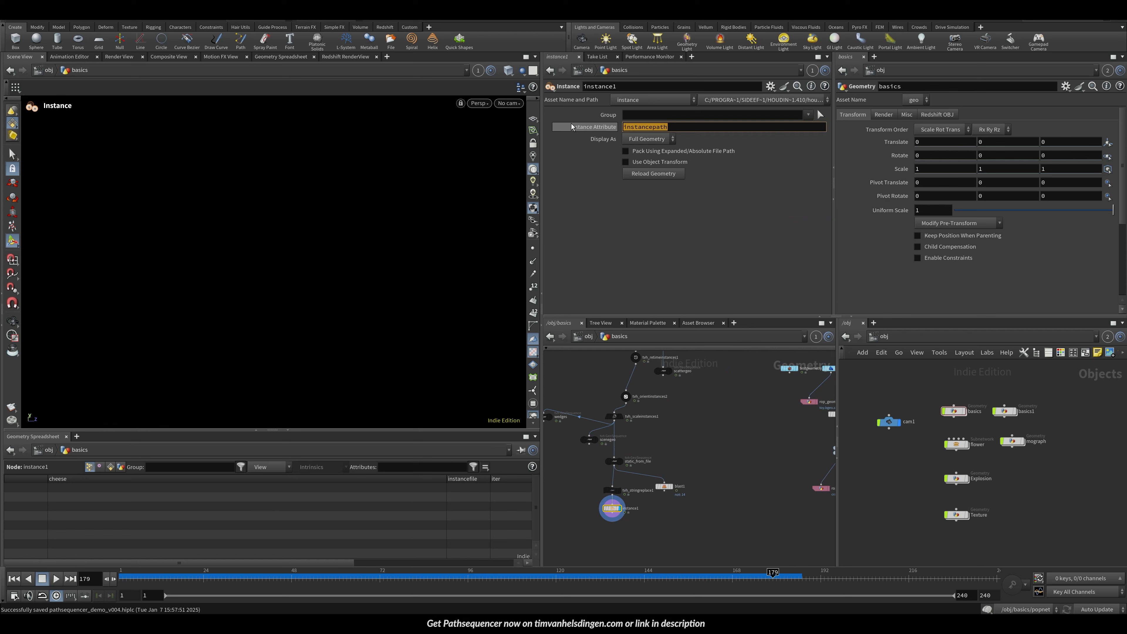
{"action": "type", "text": "cheese"}
{"action": "key", "text": "Return"}
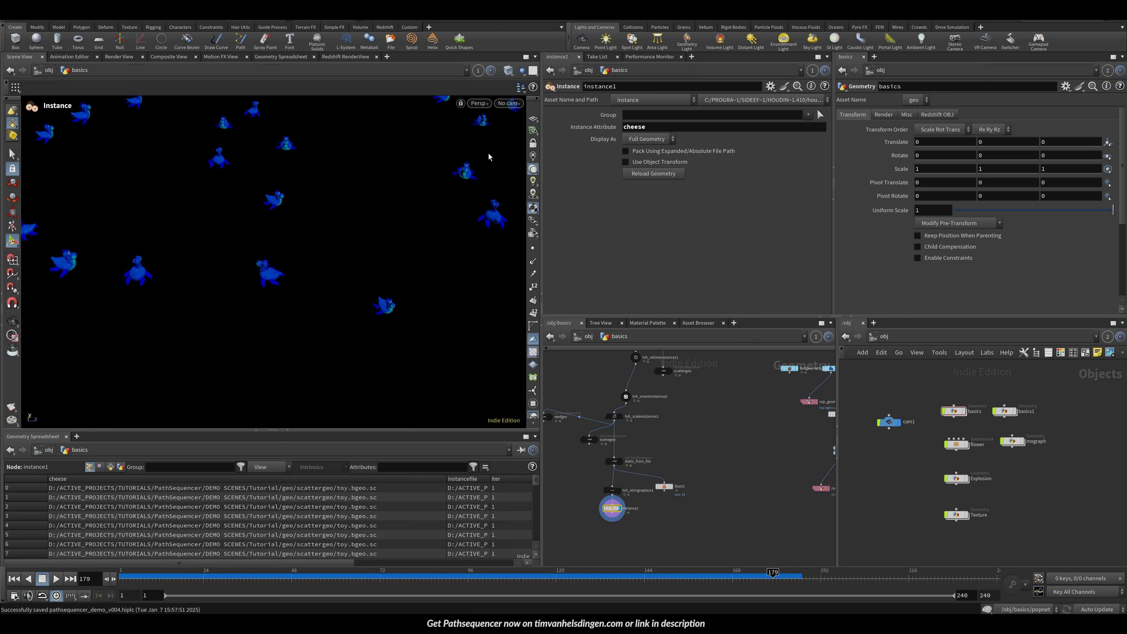
Step: Delete the Instance node
{"action": "key", "text": "Escape"}
{"action": "left_click_drag", "start_coordinate": [287, 223], "coordinate": [361, 275]}
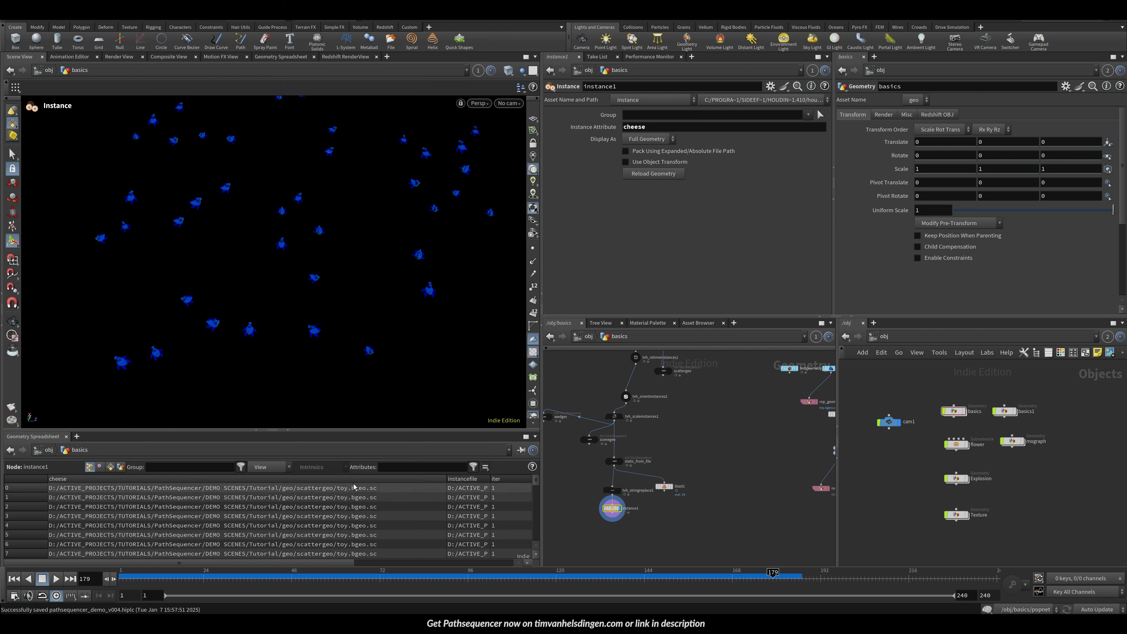
{"action": "key", "text": "Delete"}
{"action": "left_click_drag", "start_coordinate": [612, 492], "coordinate": [614, 490]}
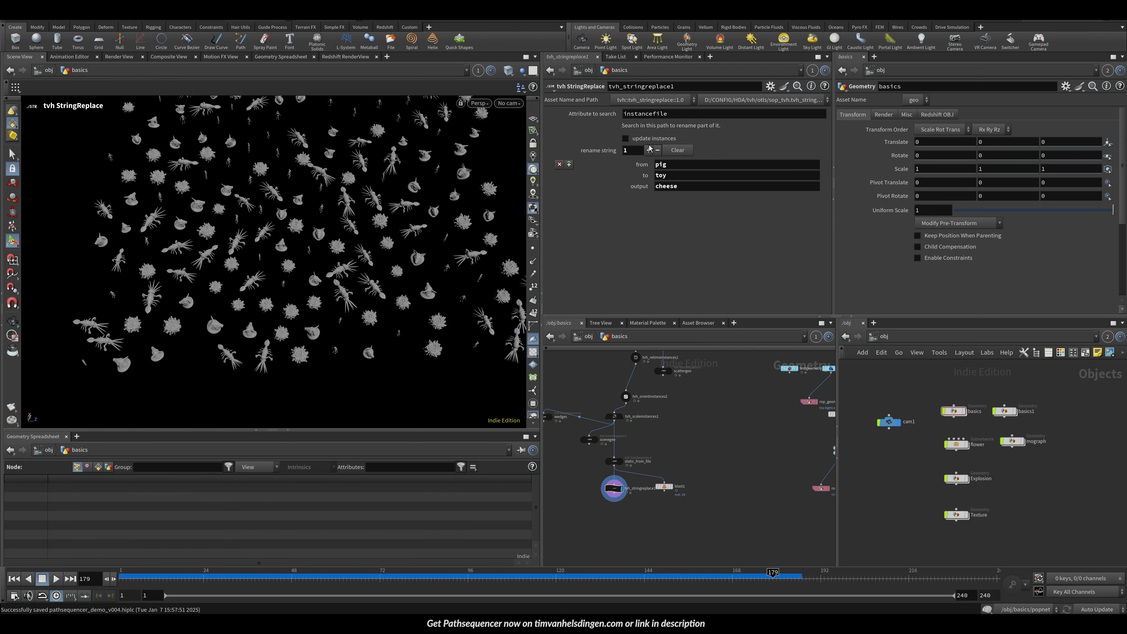
Step: Copy the searched attribute name and set the rename output attribute to instancefile
{"action": "left_click_drag", "start_coordinate": [679, 114], "coordinate": [533, 114]}
{"action": "key", "text": "ctrl+c"}
{"action": "key", "text": "Tab"}
{"action": "key", "text": "Tab"}
{"action": "key", "text": "Tab"}
{"action": "key", "text": "Tab"}
{"action": "key", "text": "super"}
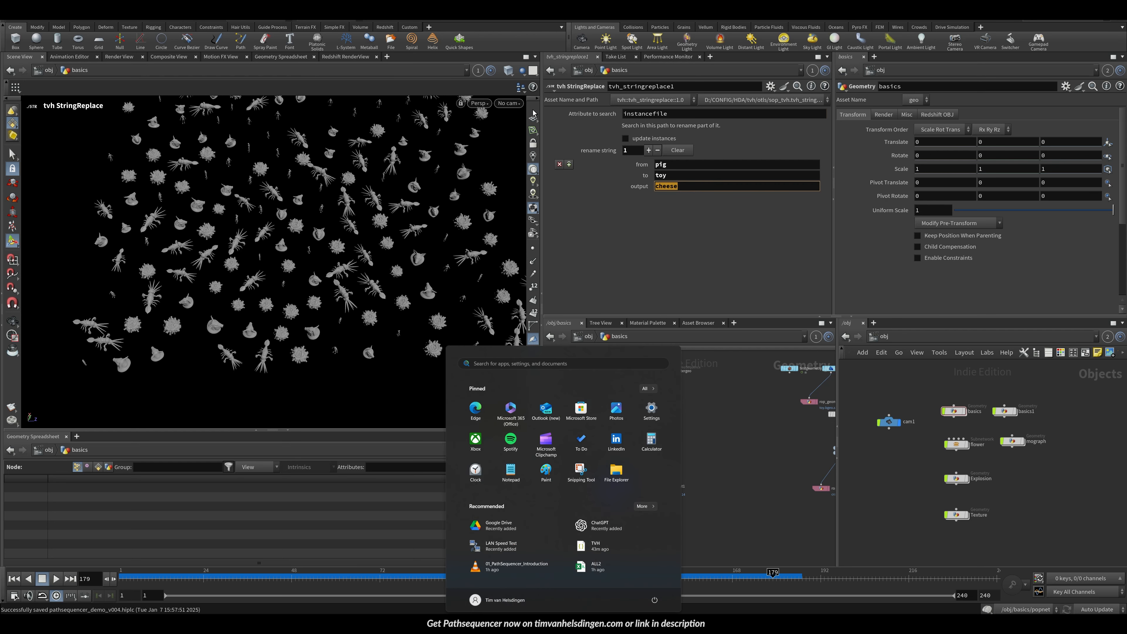
{"action": "left_click", "coordinate": [829, 256]}
{"action": "double_click", "coordinate": [689, 189]}
{"action": "key", "text": "ctrl+v"}
{"action": "key", "text": "Return"}
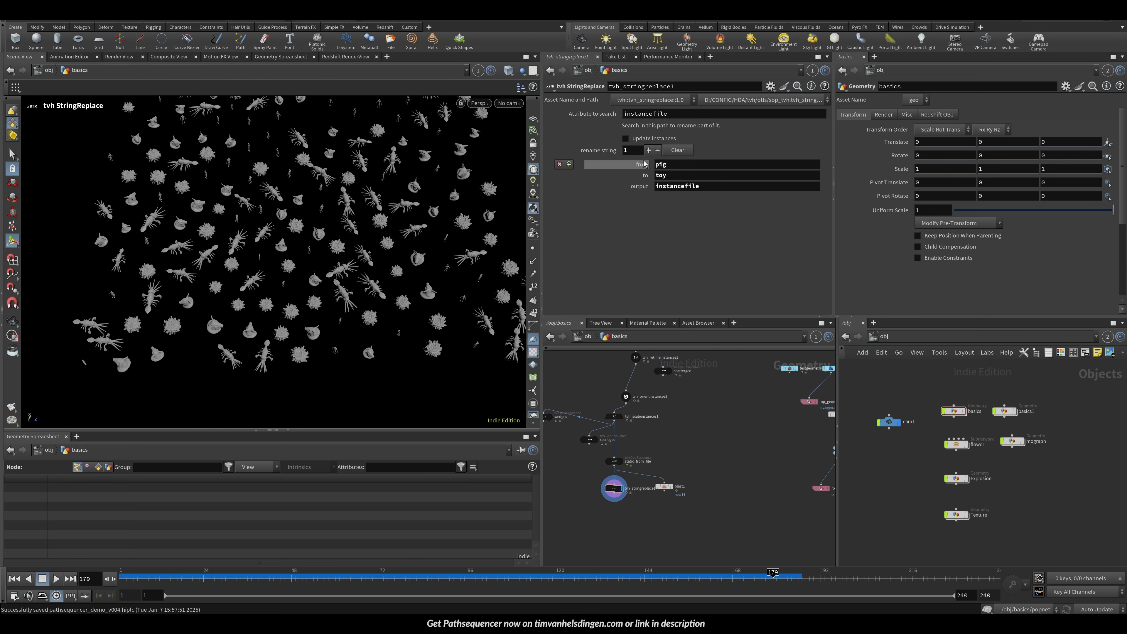
{"action": "left_click", "coordinate": [649, 150]}
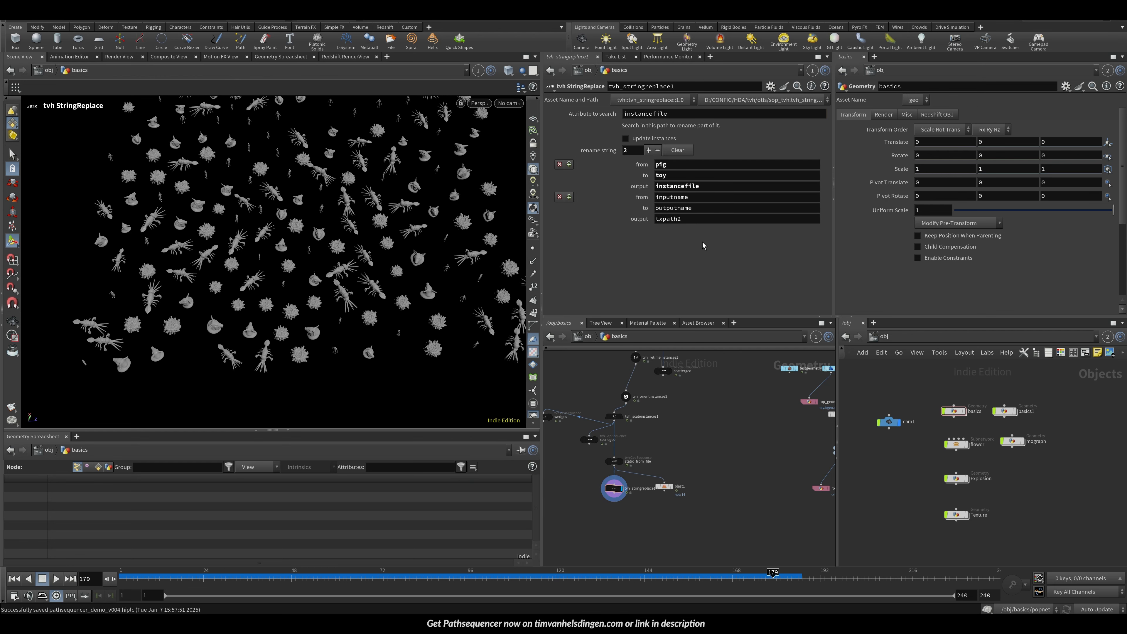
{"action": "left_click", "coordinate": [559, 197]}
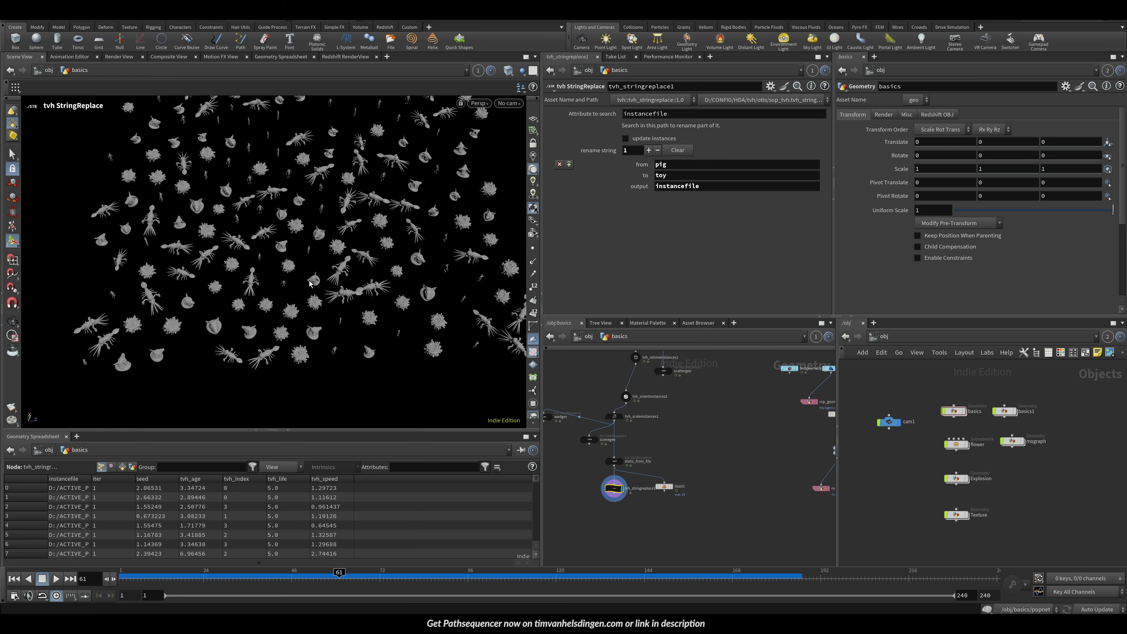
Step: Add a tvh SplitToGroups node fed by tvh_scaleinstances1 and set it as the displayed node
{"action": "left_click_drag", "start_coordinate": [309, 285], "coordinate": [320, 242], "text": "alt"}
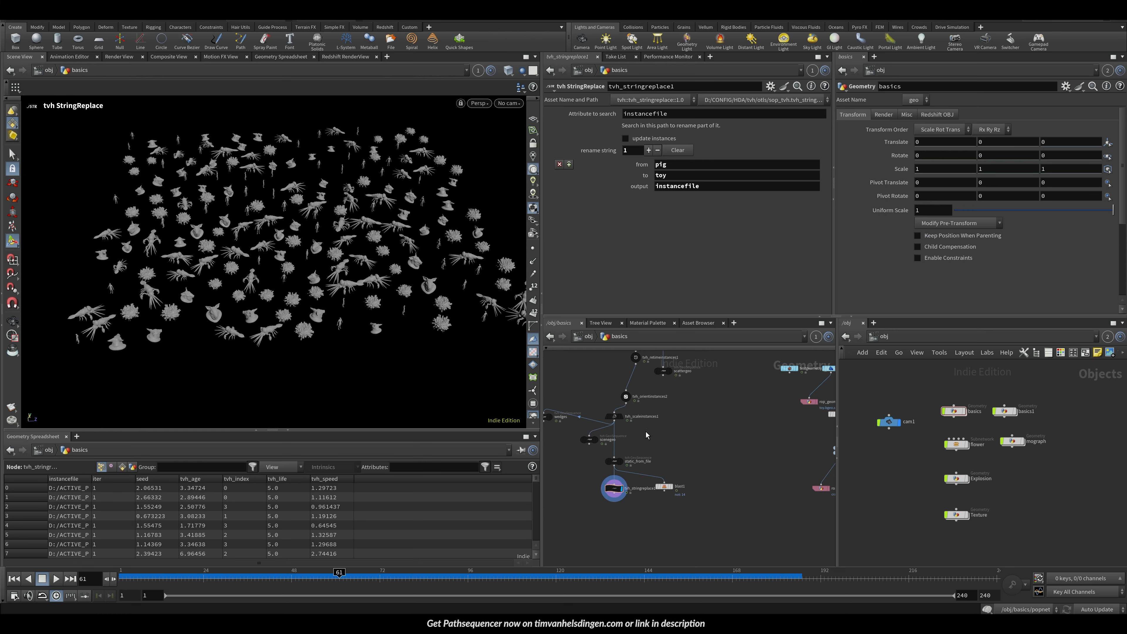
{"action": "key", "text": "Tab"}
{"action": "type", "text": "tvh"}
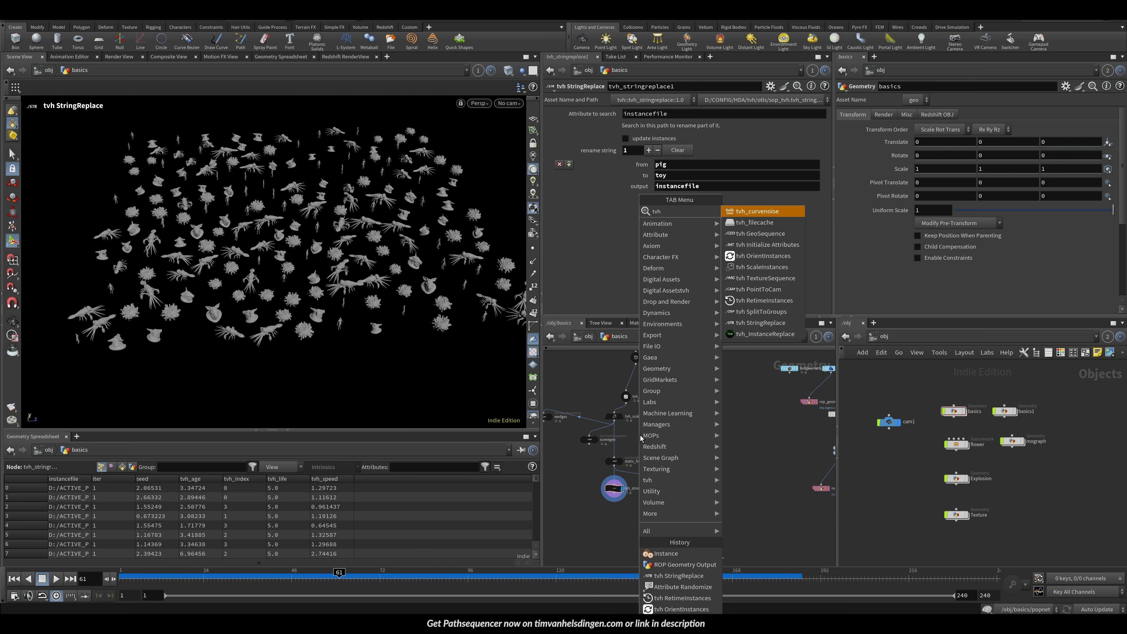
{"action": "type", "text": " sp"}
{"action": "key", "text": "Return"}
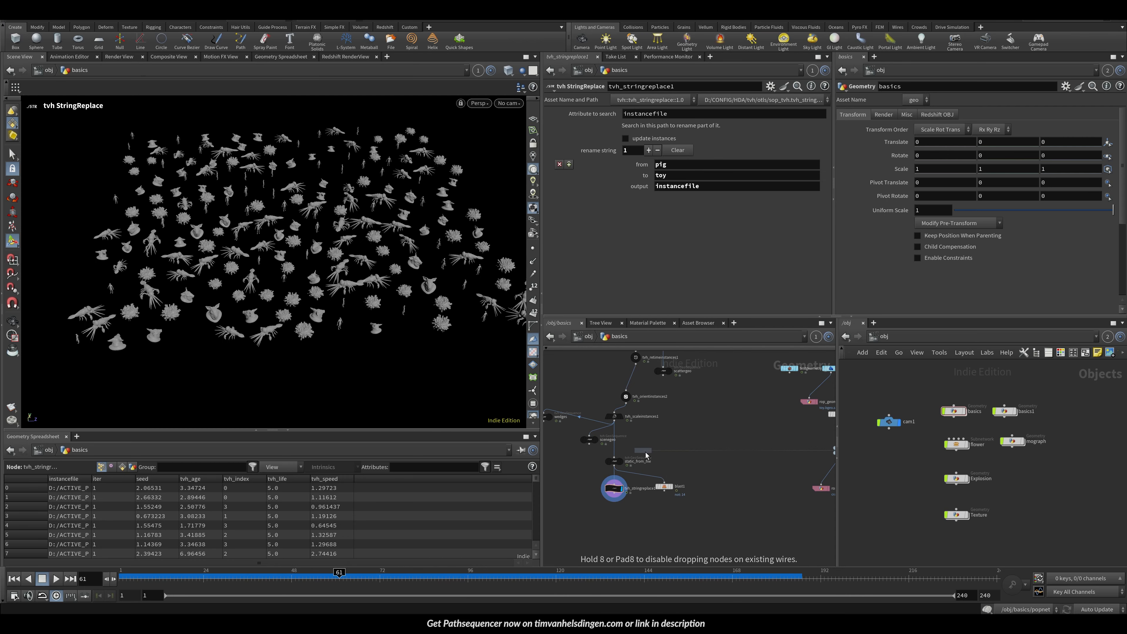
{"action": "left_click", "coordinate": [661, 448]}
{"action": "scroll", "coordinate": [607, 427], "scroll_direction": "up", "scroll_amount": 3}
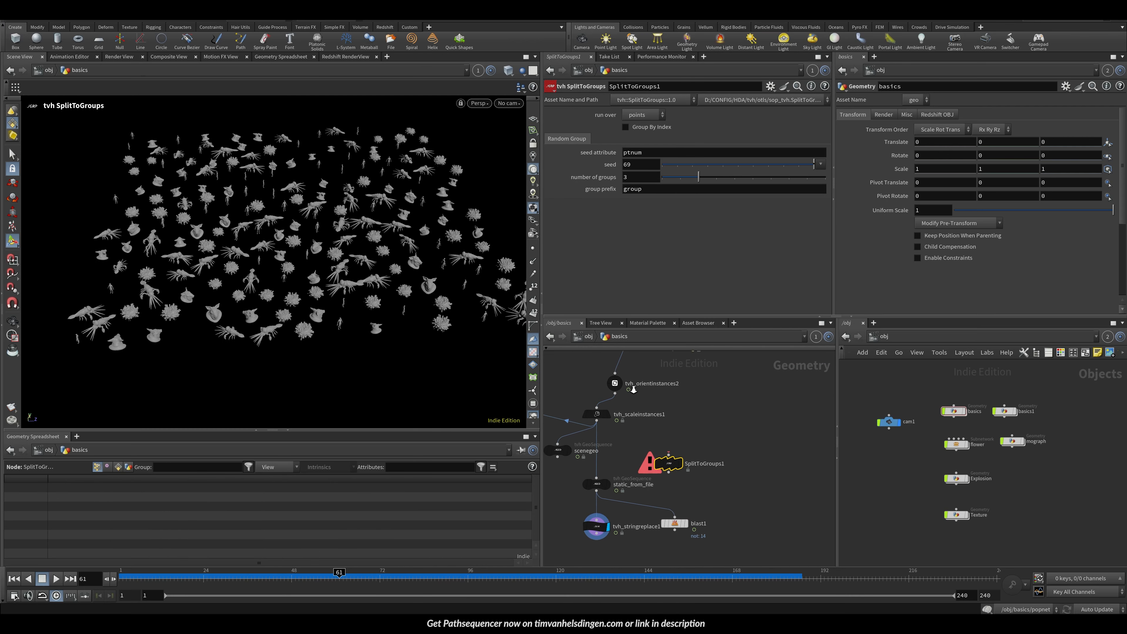
{"action": "middle_click_drag", "start_coordinate": [666, 407], "coordinate": [625, 432]}
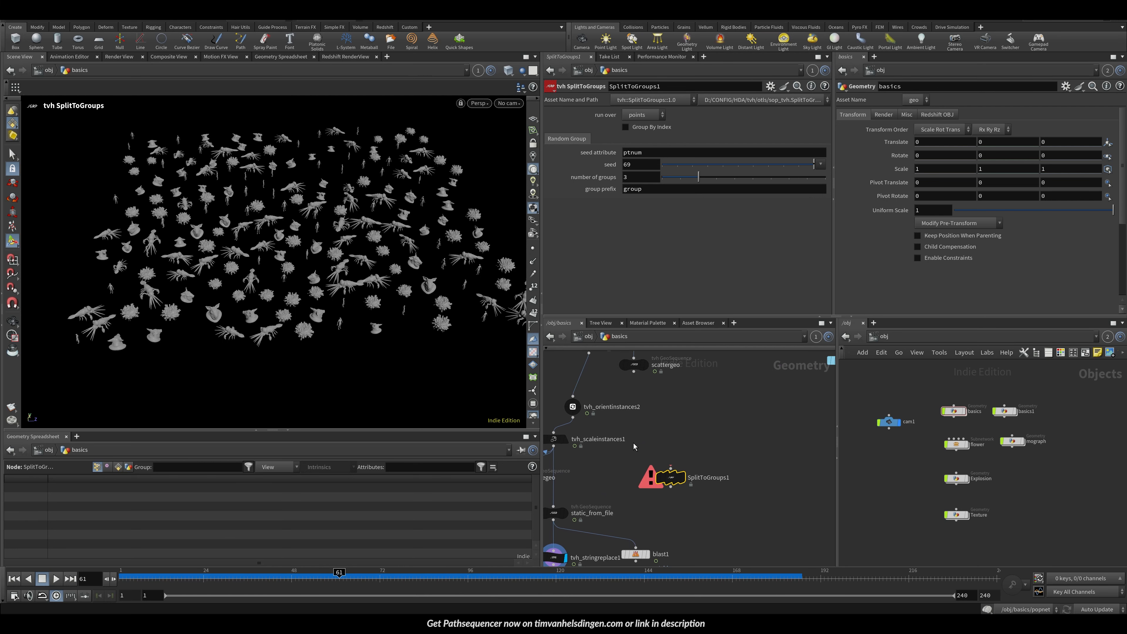
{"action": "left_click_drag", "start_coordinate": [560, 452], "coordinate": [670, 471]}
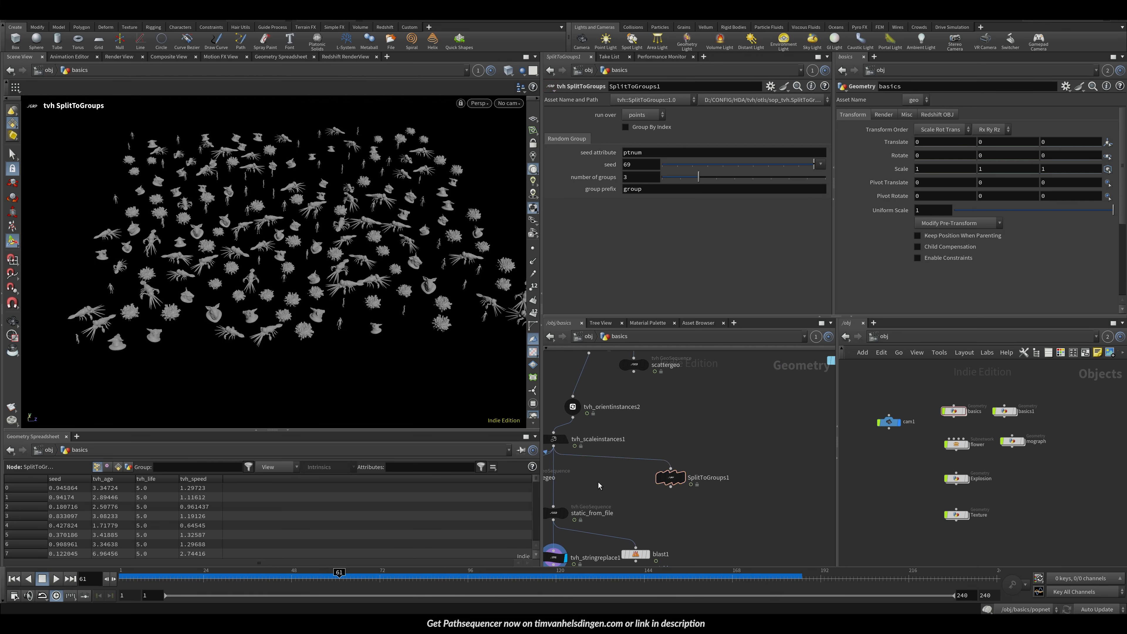
{"action": "left_click", "coordinate": [682, 477]}
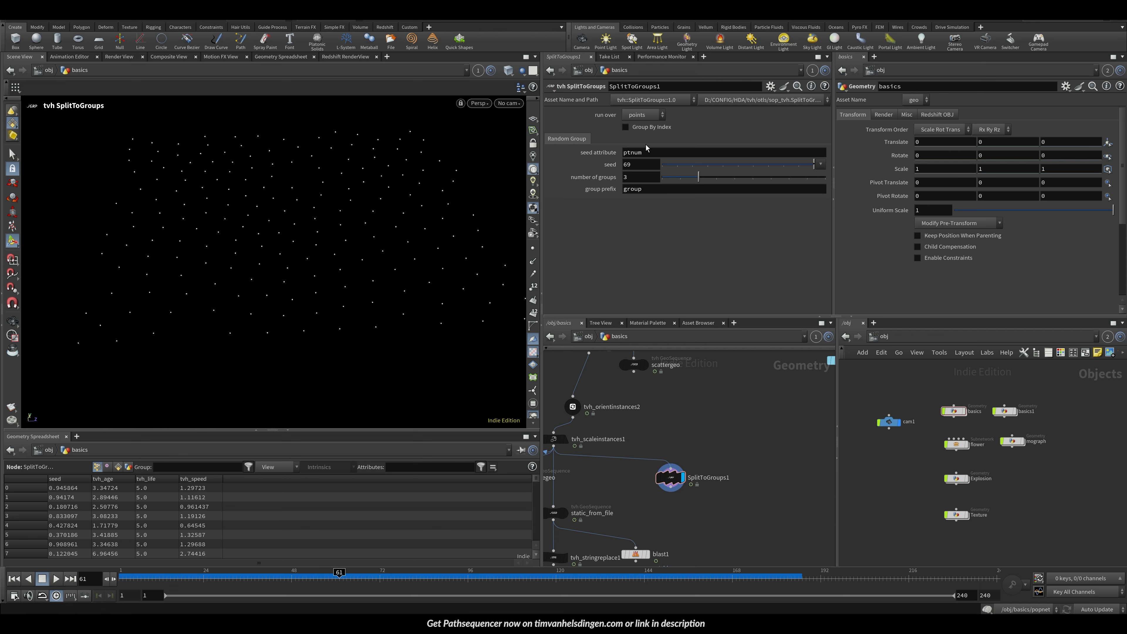
Step: Try feeding the SplitToGroups node from tvh_stringreplace1 instead of the scale instances
{"action": "left_click", "coordinate": [654, 115]}
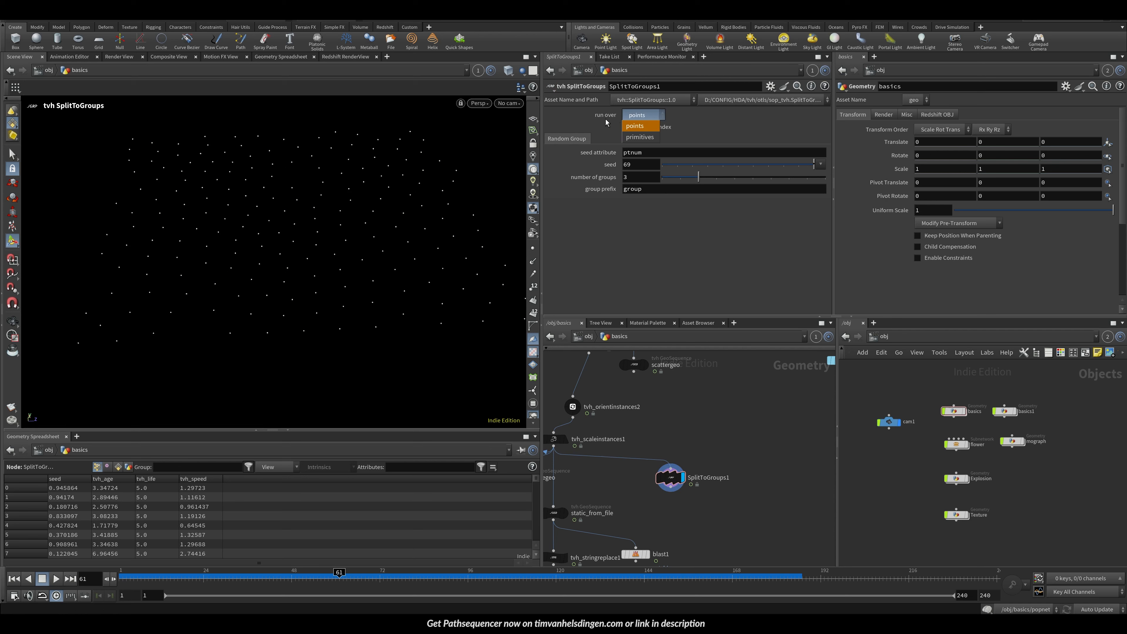
{"action": "left_click", "coordinate": [751, 377]}
{"action": "middle_click_drag", "start_coordinate": [699, 462], "coordinate": [800, 360]}
{"action": "left_click_drag", "start_coordinate": [778, 374], "coordinate": [778, 400]}
{"action": "left_click", "coordinate": [654, 464]}
{"action": "left_click", "coordinate": [631, 489]}
{"action": "middle_click_drag", "start_coordinate": [778, 401], "coordinate": [703, 467]}
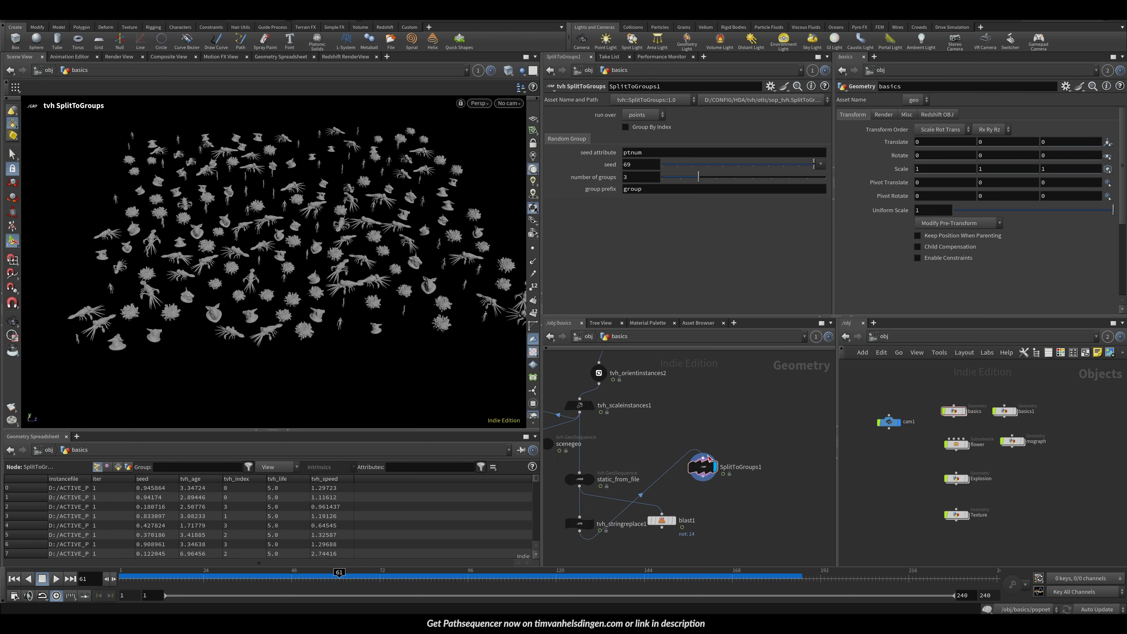
{"action": "left_click", "coordinate": [703, 457]}
{"action": "left_click", "coordinate": [612, 372]}
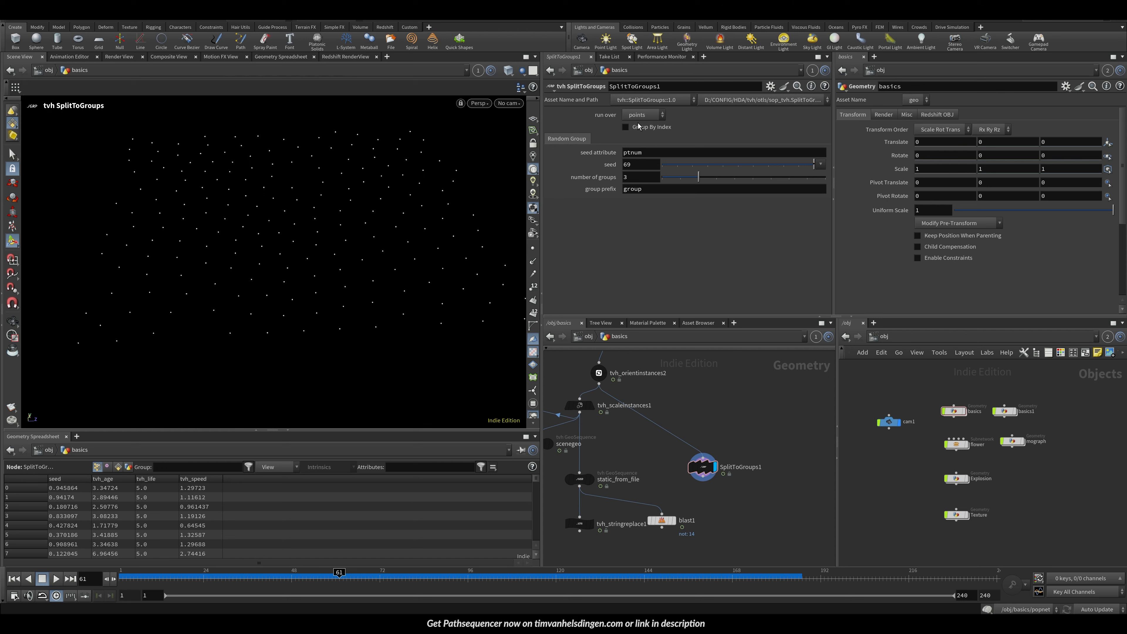
Step: Enable Group By Index on SplitToGroups and connect tvh_stringreplace1 into its input
{"action": "left_click", "coordinate": [626, 127]}
{"action": "left_click", "coordinate": [652, 128]}
{"action": "left_click", "coordinate": [652, 128]}
{"action": "left_click", "coordinate": [635, 128]}
{"action": "left_click", "coordinate": [651, 128]}
{"action": "left_click", "coordinate": [651, 128]}
{"action": "left_click", "coordinate": [652, 128]}
{"action": "left_click", "coordinate": [651, 128]}
{"action": "left_click", "coordinate": [650, 129]}
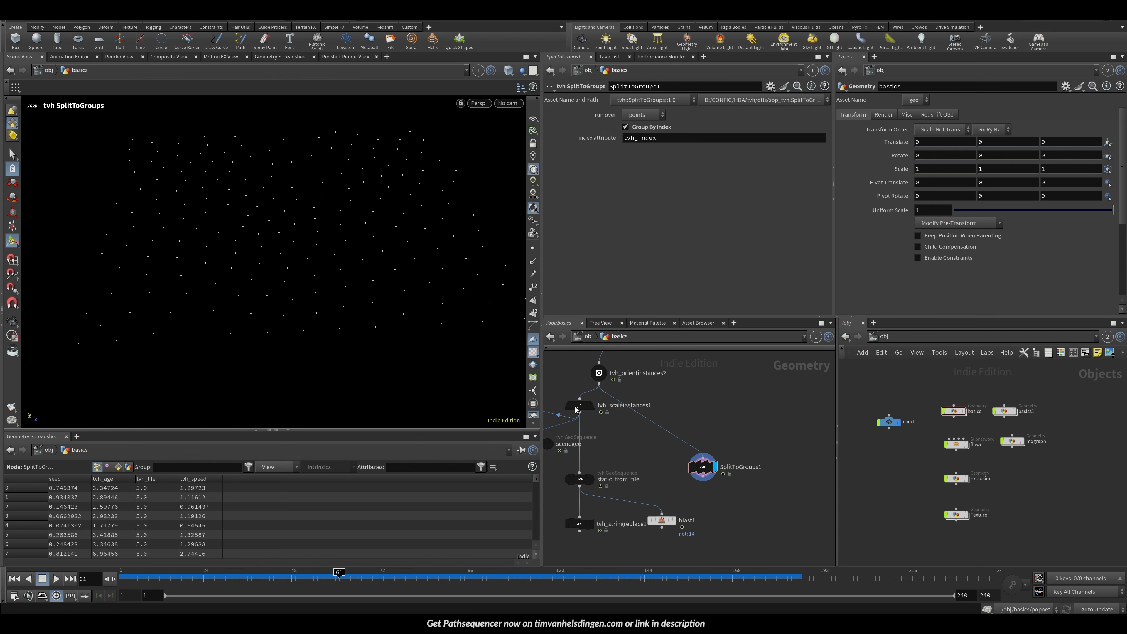
{"action": "left_click_drag", "start_coordinate": [581, 532], "coordinate": [701, 454]}
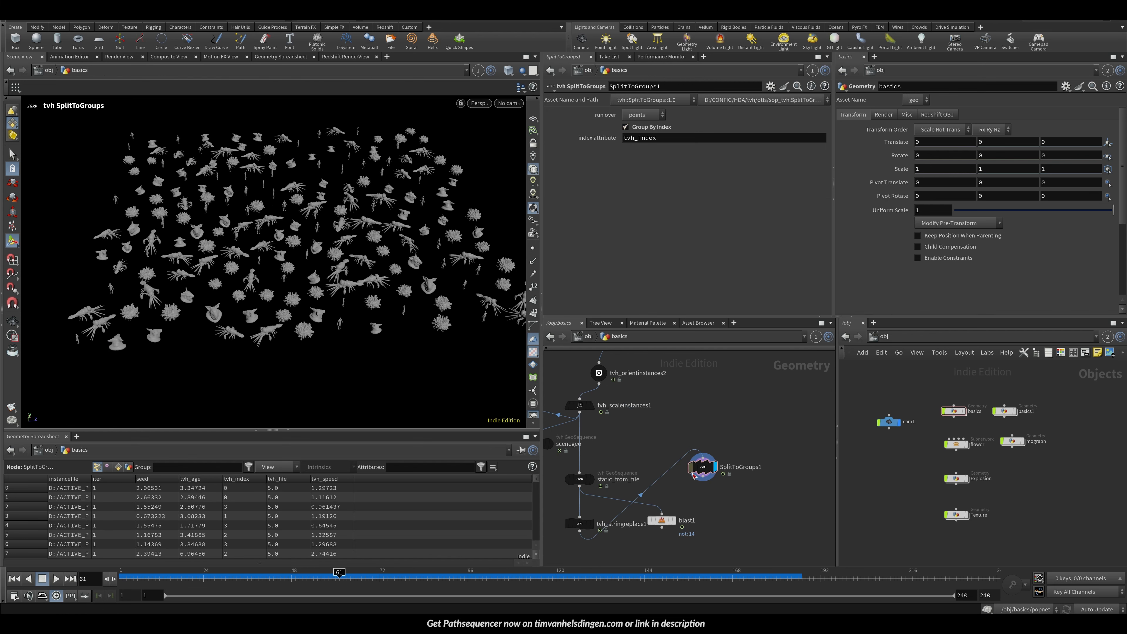
{"action": "key", "text": "Tab"}
{"action": "type", "text": "med"}
{"action": "key", "text": "Return"}
{"action": "key", "text": "Return"}
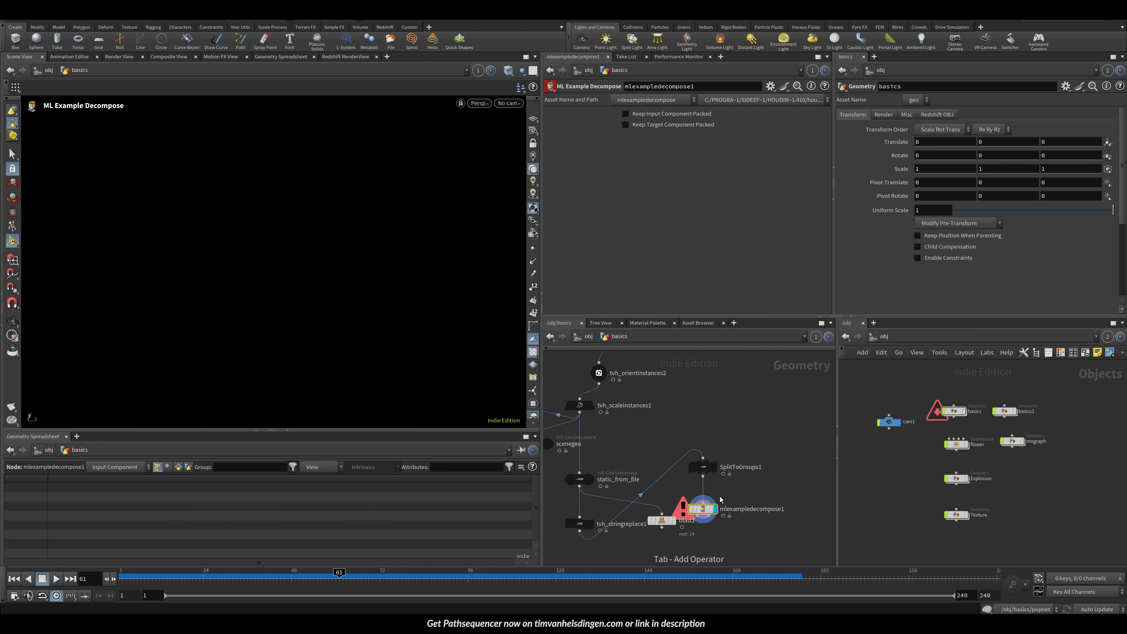
{"action": "key", "text": "Delete"}
Step: Add a Delete node set to points, group index_1, and Delete Non-Selected to isolate one index group
{"action": "key", "text": "Tab"}
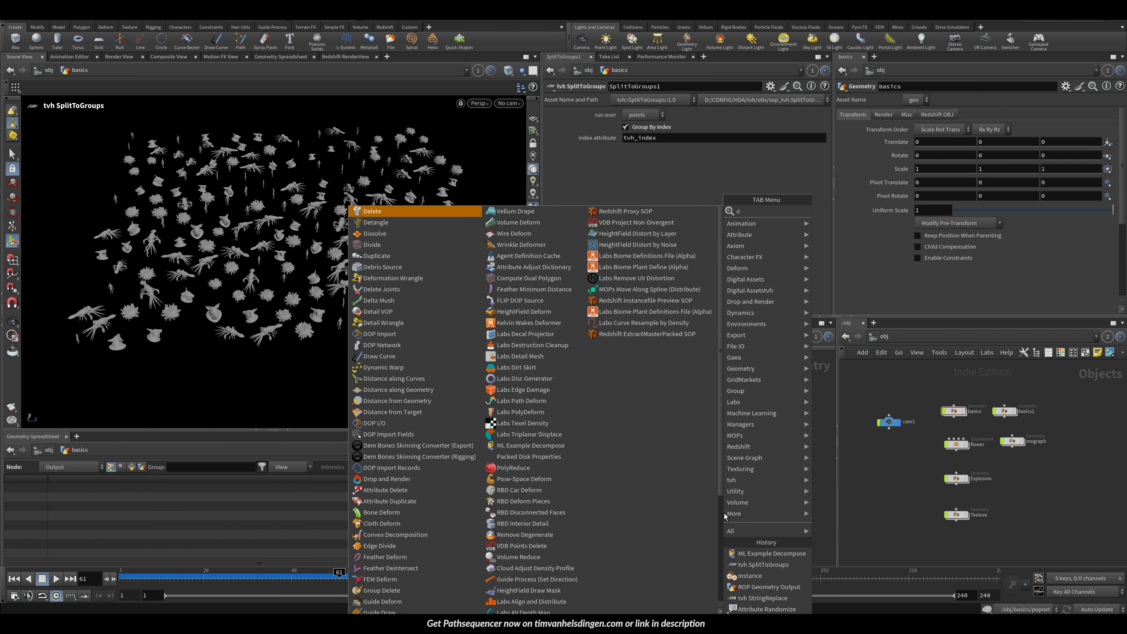
{"action": "type", "text": "de"}
{"action": "key", "text": "Return"}
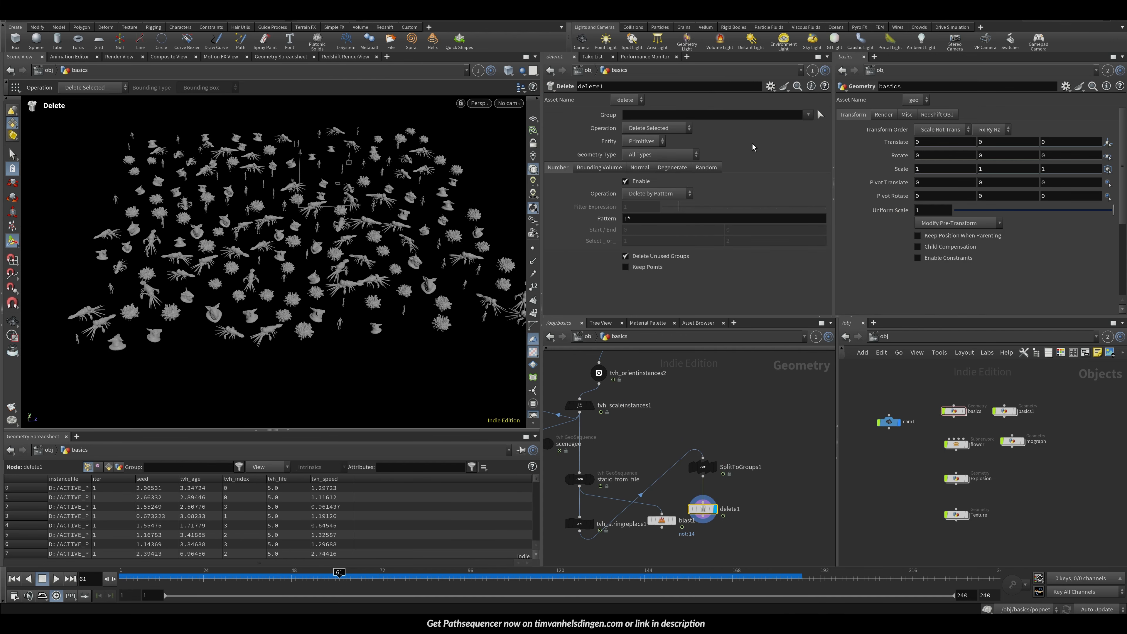
{"action": "left_click", "coordinate": [807, 114]}
{"action": "left_click", "coordinate": [615, 150]}
{"action": "left_click", "coordinate": [646, 141]}
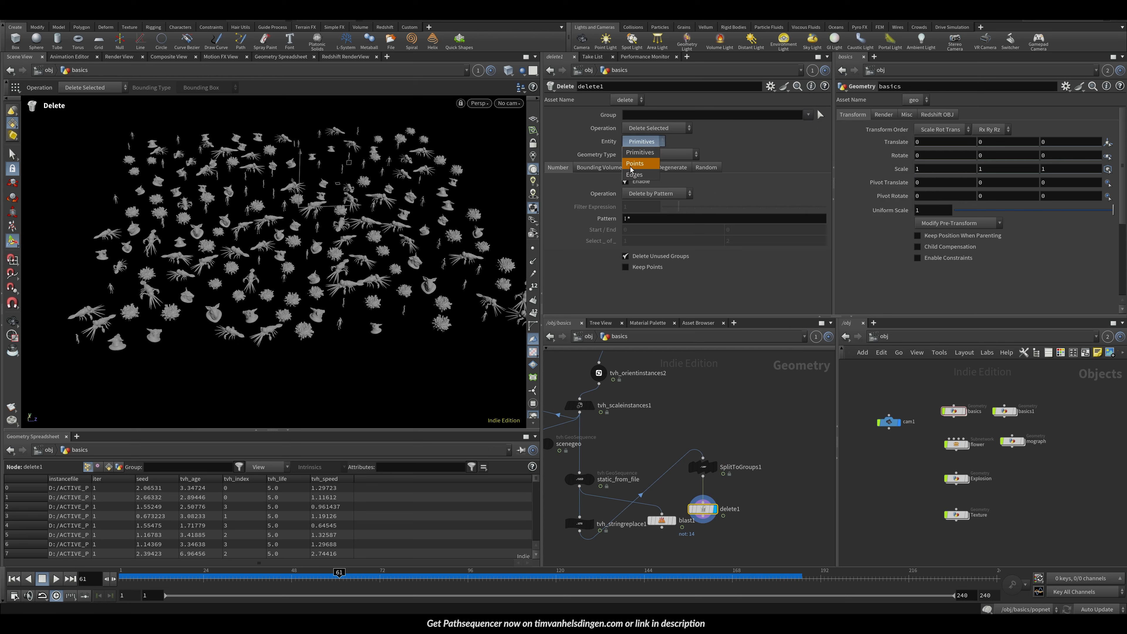
{"action": "left_click", "coordinate": [640, 154]}
{"action": "left_click", "coordinate": [808, 115]}
{"action": "left_click", "coordinate": [834, 200]}
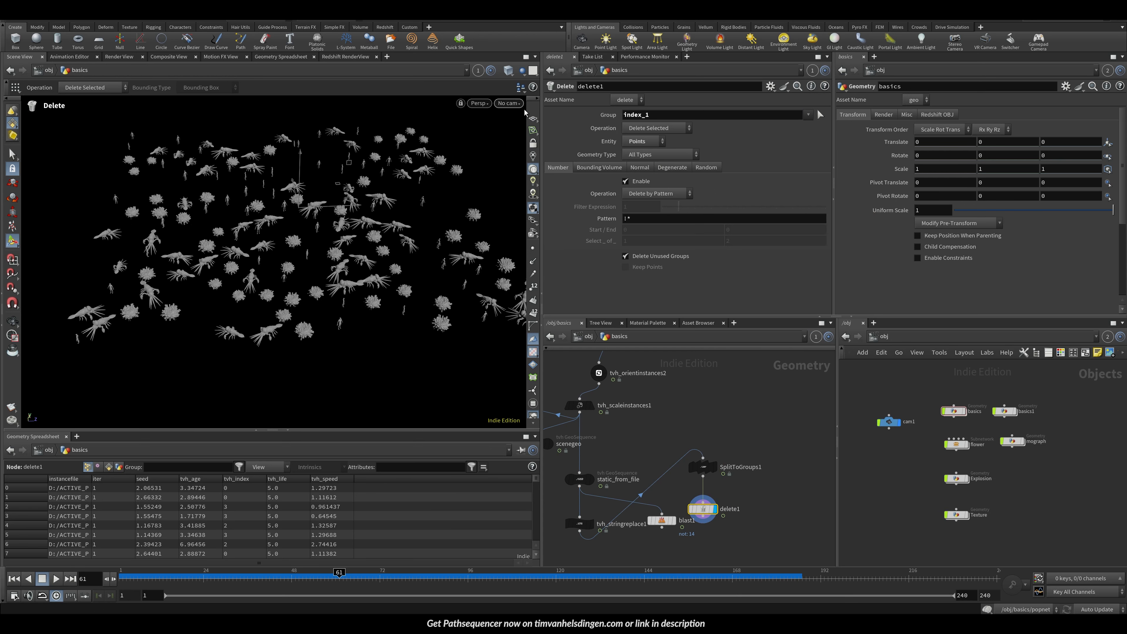
{"action": "left_click", "coordinate": [652, 128]}
{"action": "left_click", "coordinate": [654, 150]}
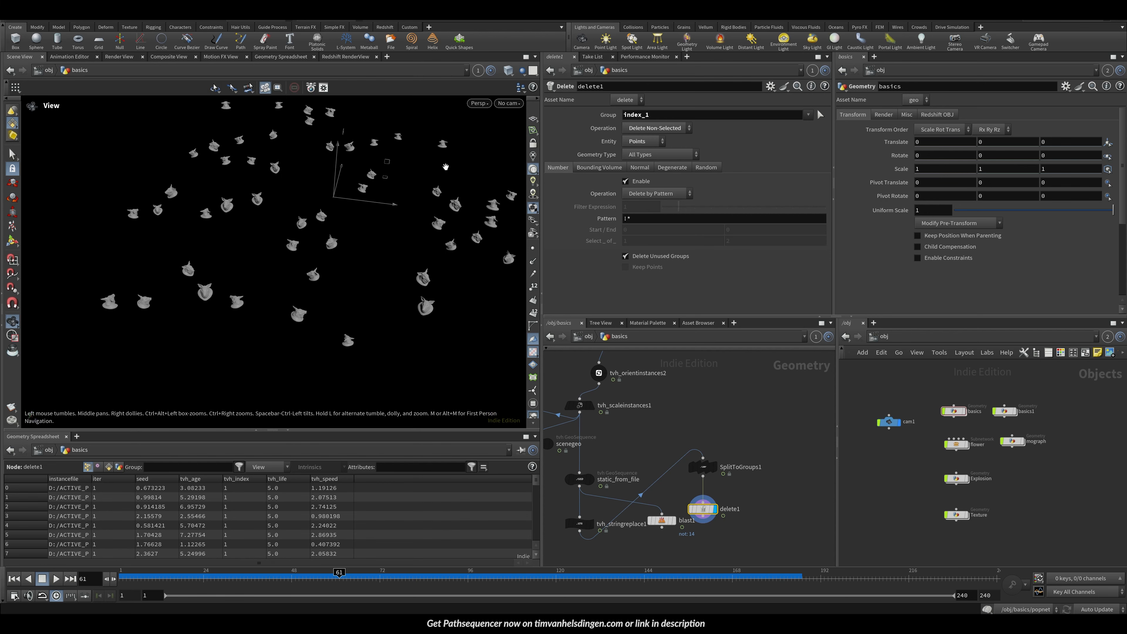
Step: Delete the Delete node and undo the deletion
{"action": "key", "text": "Delete"}
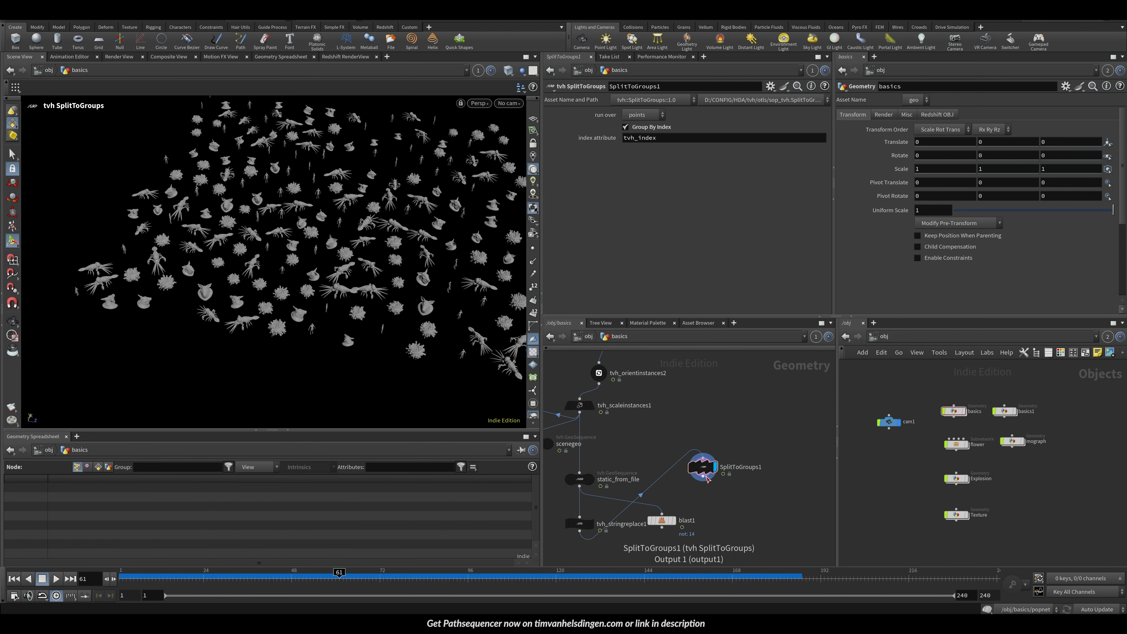
{"action": "key", "text": "ctrl+z"}
Step: Rewire the SplitToGroups input to come from the wedges node
{"action": "left_click", "coordinate": [704, 459]}
{"action": "middle_click_drag", "start_coordinate": [577, 447], "coordinate": [674, 441]}
{"action": "middle_click_drag", "start_coordinate": [595, 426], "coordinate": [649, 438]}
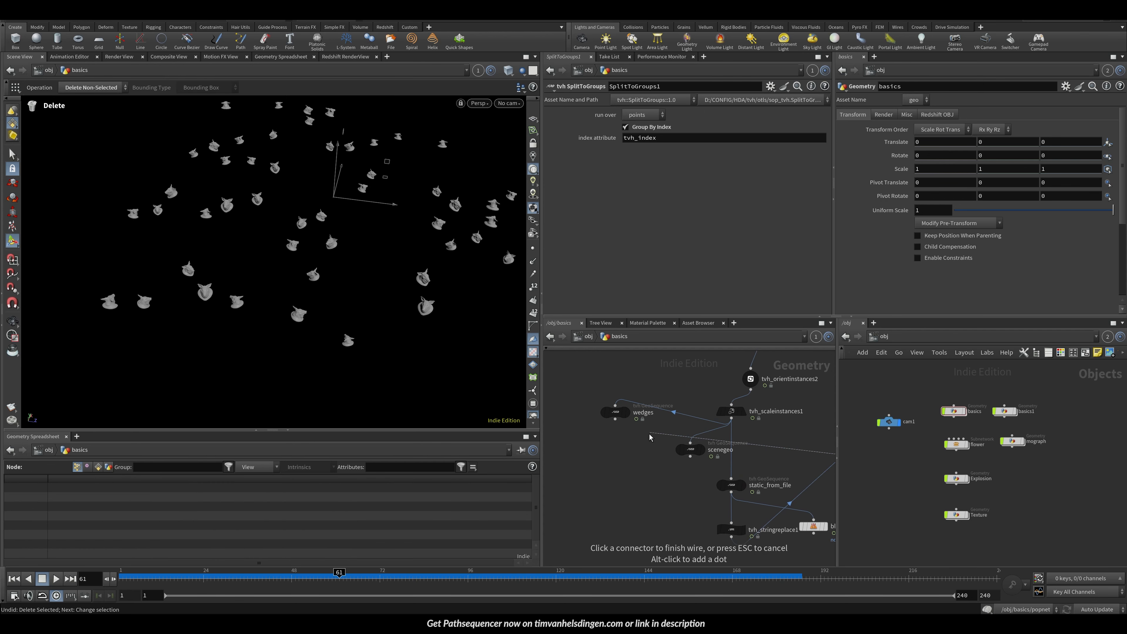
{"action": "left_click", "coordinate": [615, 419]}
{"action": "middle_click_drag", "start_coordinate": [817, 439], "coordinate": [668, 424]}
{"action": "left_click", "coordinate": [714, 457]}
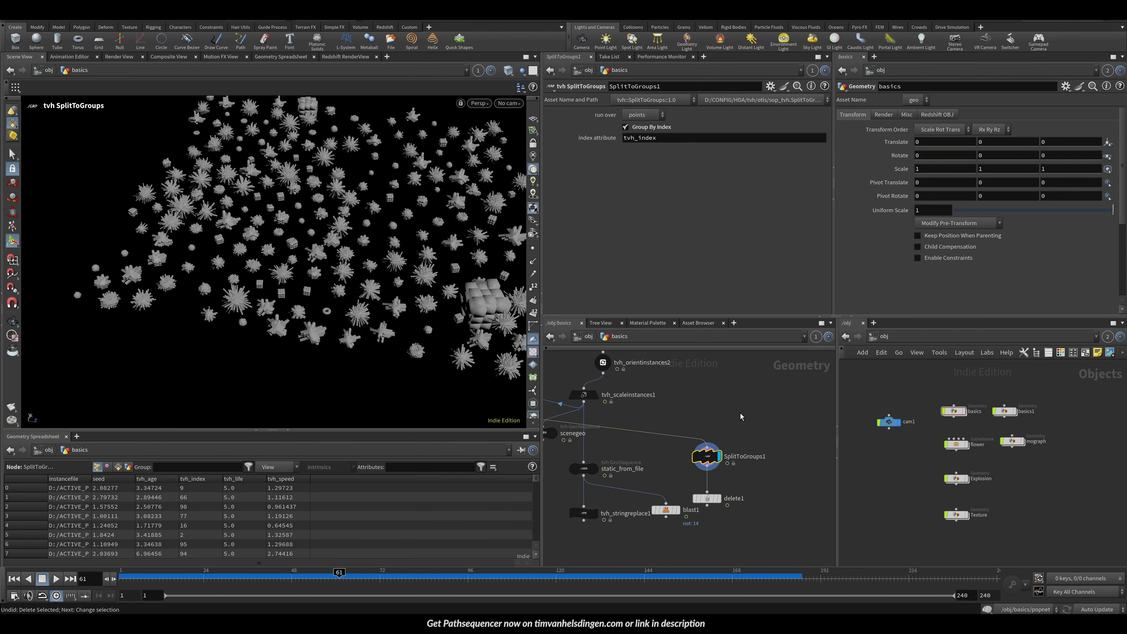
Step: Set the Delete node's group to index_84, then remove the Delete node
{"action": "left_click", "coordinate": [719, 498]}
{"action": "double_click", "coordinate": [787, 118]}
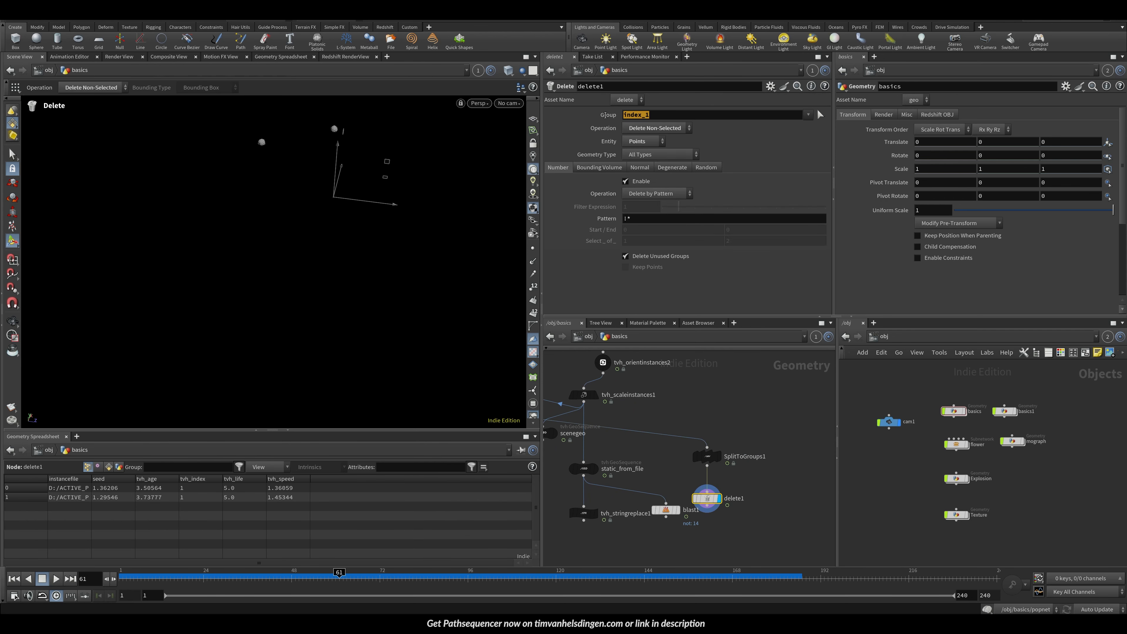
{"action": "type", "text": "\\"}
{"action": "left_click", "coordinate": [808, 115]}
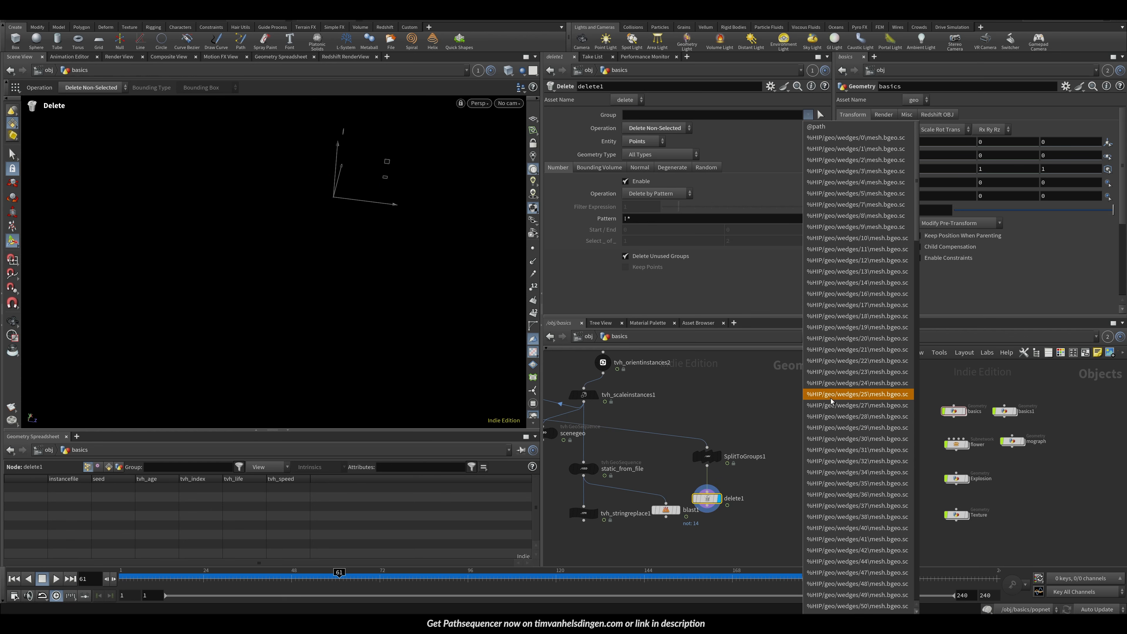
{"action": "left_click", "coordinate": [859, 394]}
{"action": "double_click", "coordinate": [793, 116]}
{"action": "key", "text": "BackSpace"}
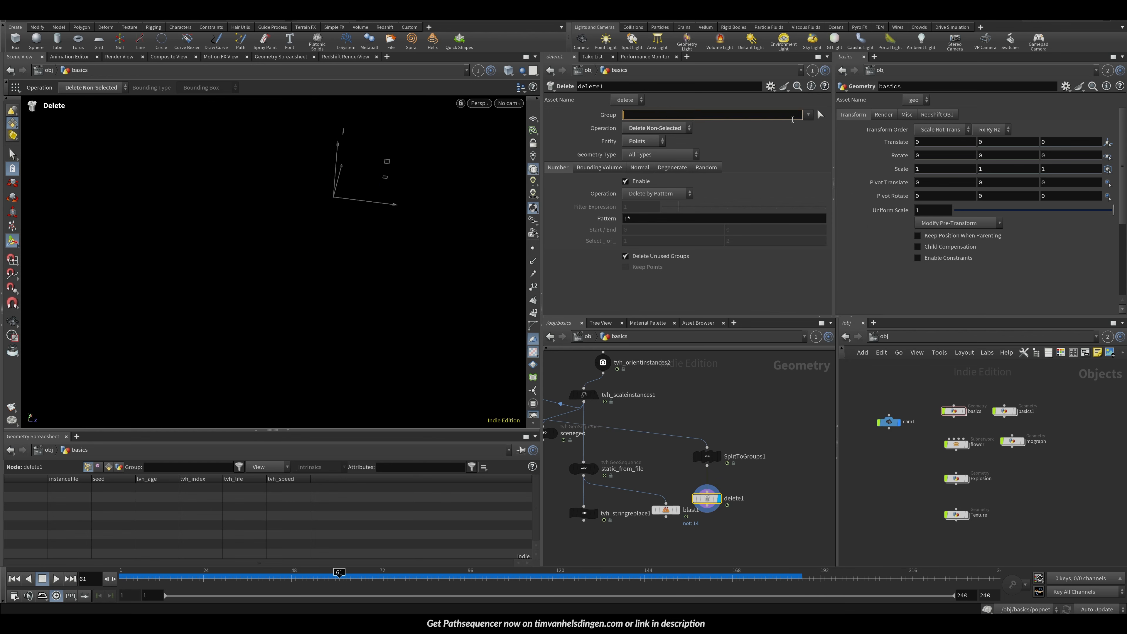
{"action": "left_click", "coordinate": [809, 115]}
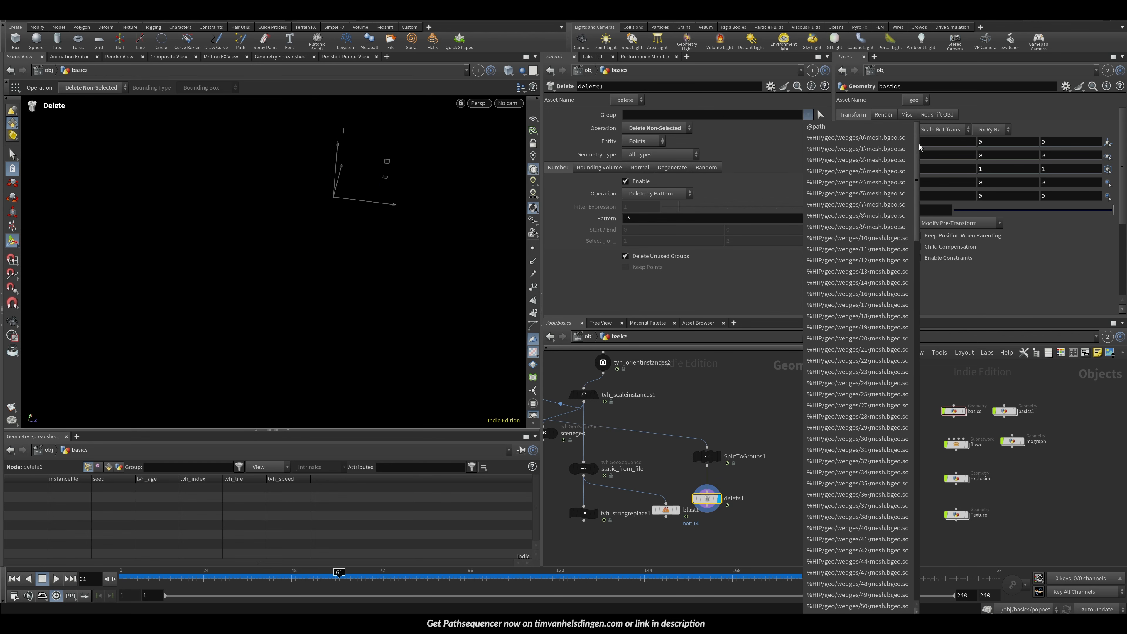
{"action": "scroll", "coordinate": [904, 356], "scroll_direction": "down", "scroll_amount": 15}
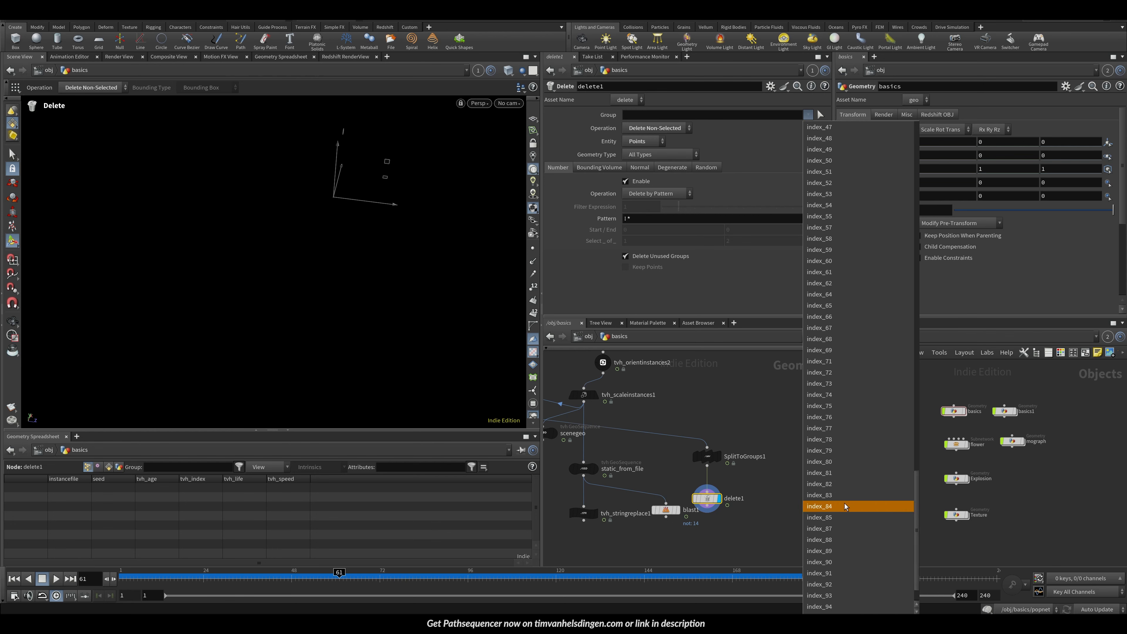
{"action": "left_click", "coordinate": [845, 503]}
{"action": "key", "text": "Delete"}
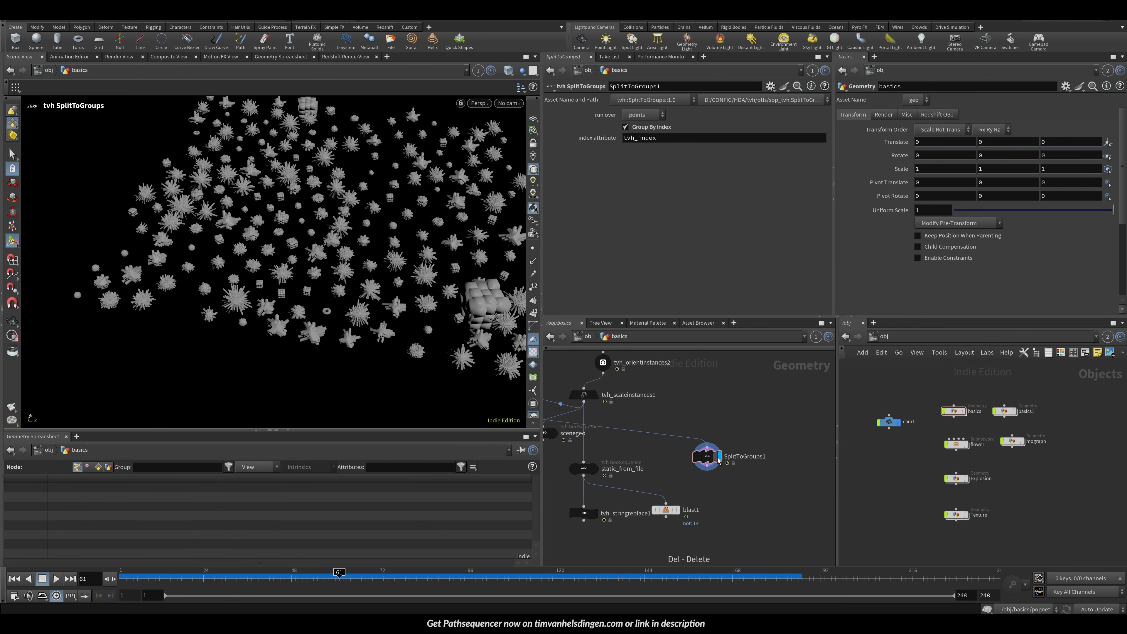
Step: Turn off Group By Index and add a Delete node keeping only points in group0
{"action": "left_click", "coordinate": [654, 128]}
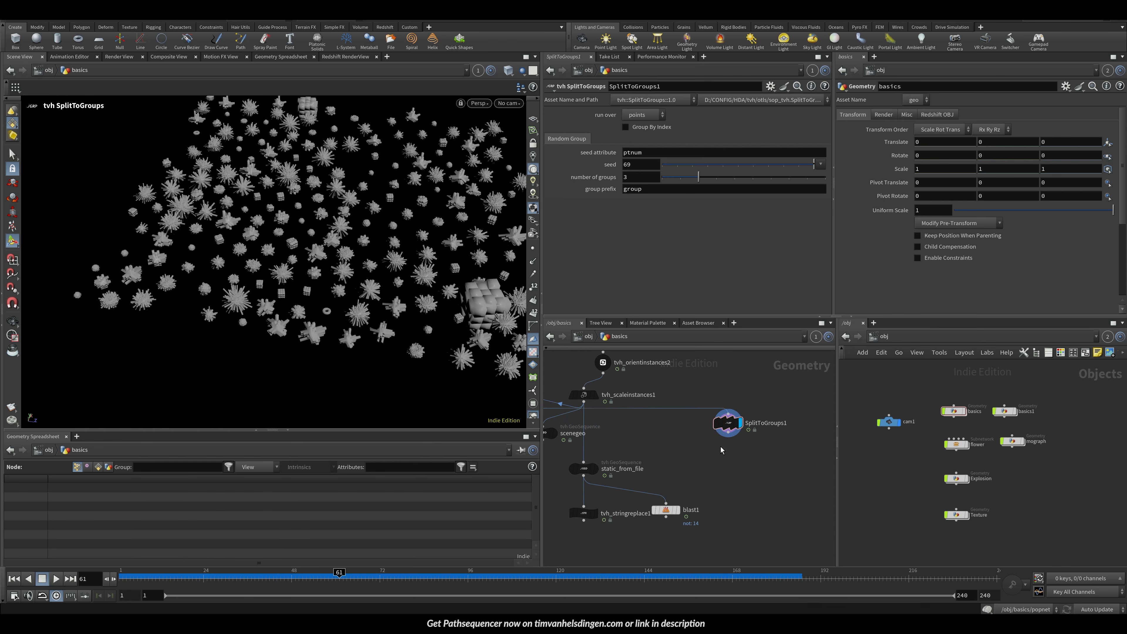
{"action": "key", "text": "Tab"}
{"action": "type", "text": "de"}
{"action": "key", "text": "Return"}
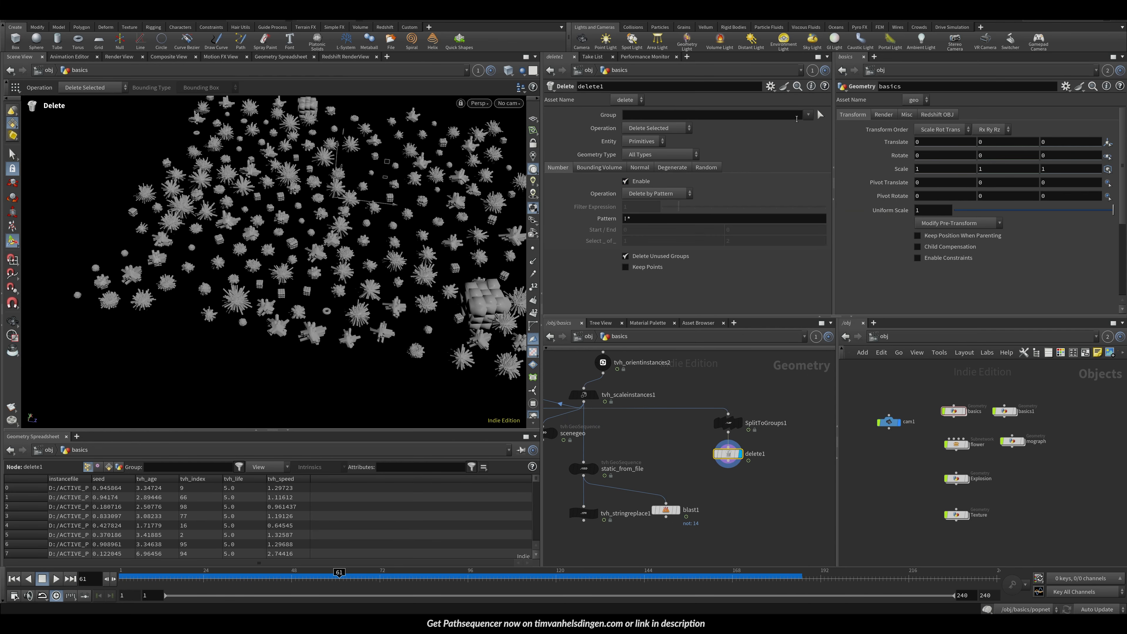
{"action": "left_click", "coordinate": [809, 114]}
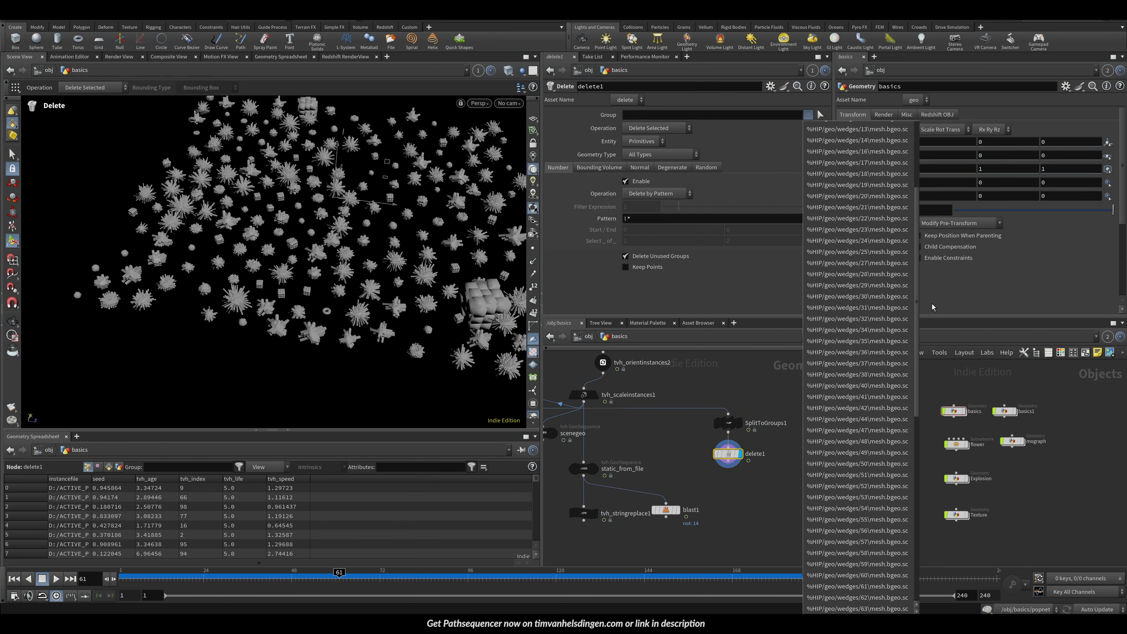
{"action": "left_click", "coordinate": [819, 594]}
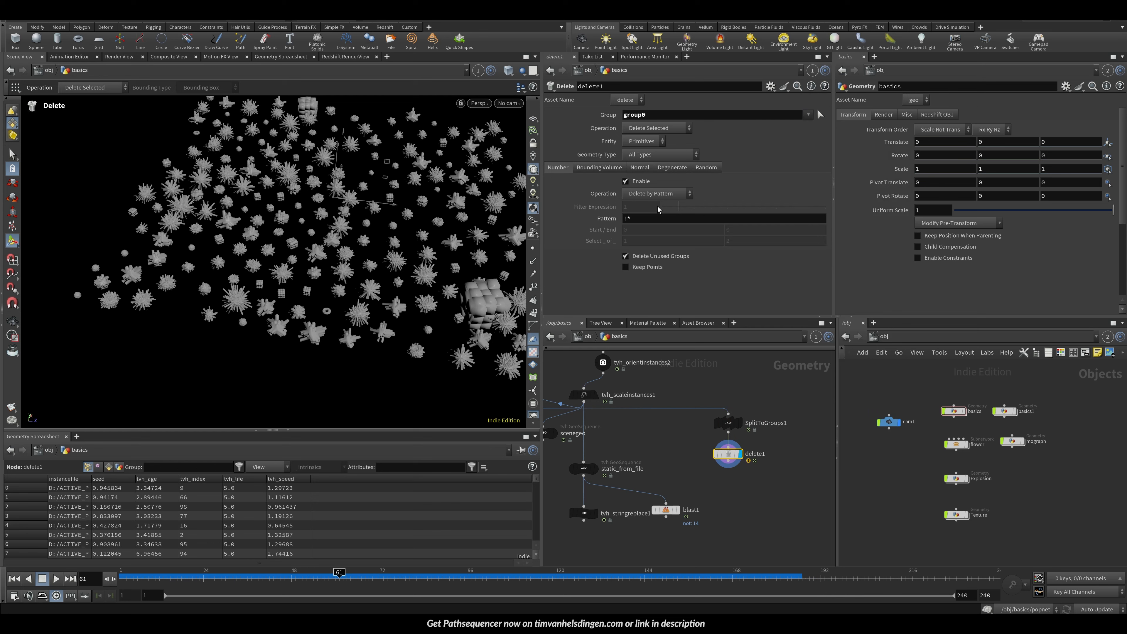
{"action": "left_click", "coordinate": [644, 142]}
{"action": "left_click", "coordinate": [642, 152]}
{"action": "left_click", "coordinate": [656, 128]}
{"action": "left_click", "coordinate": [655, 139]}
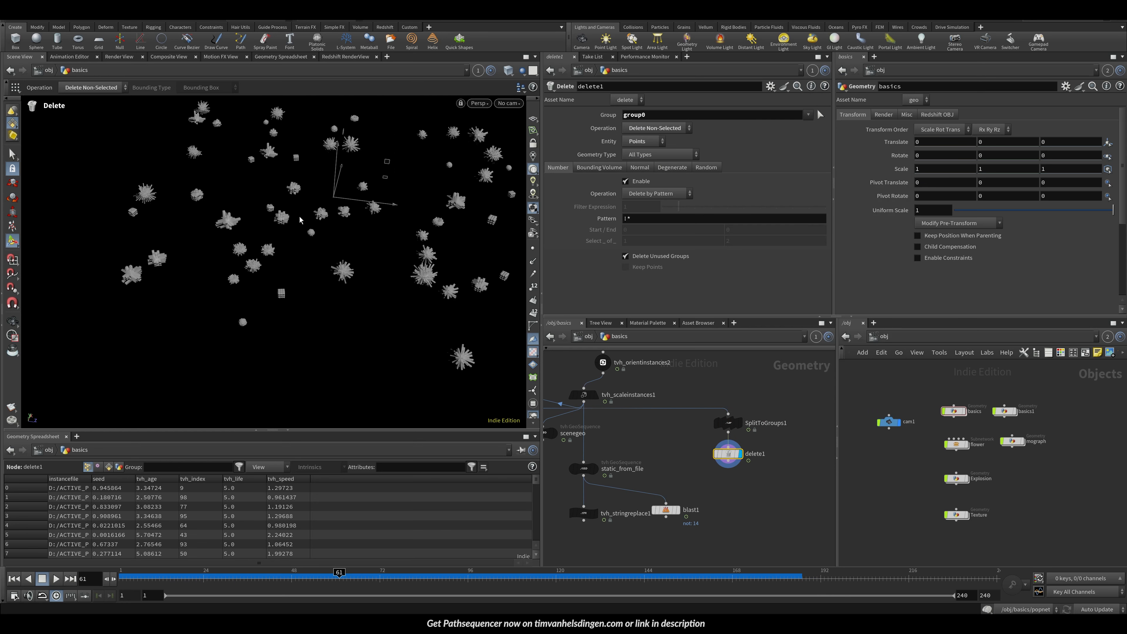
Step: Delete the Delete node below SplitToGroups
{"action": "left_click", "coordinate": [730, 423], "text": "shift"}
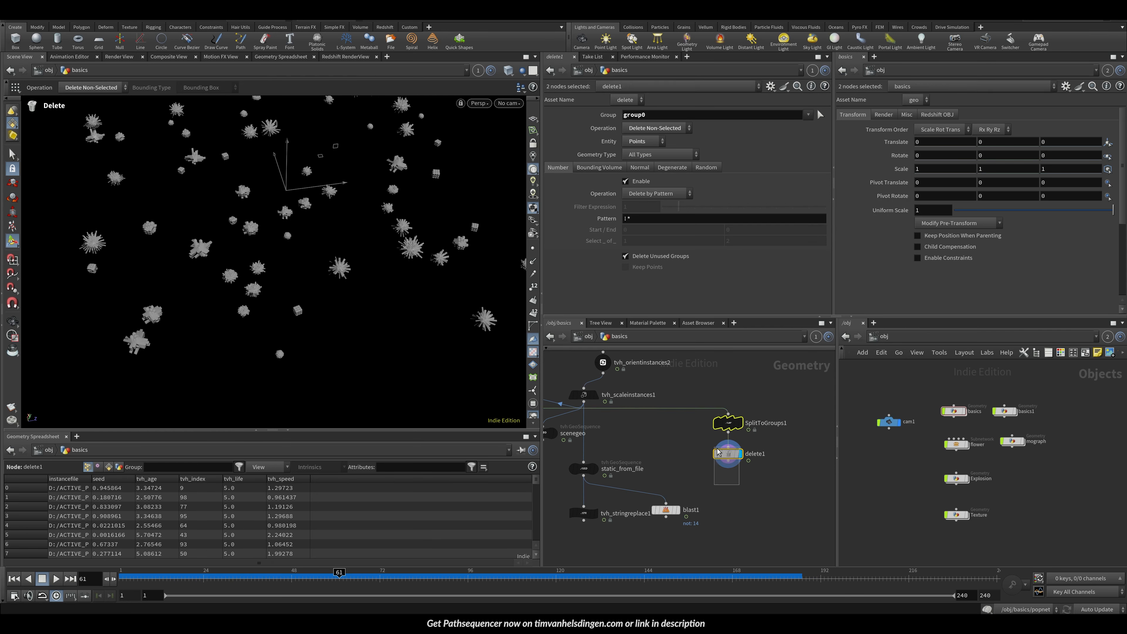
{"action": "key", "text": "Delete"}
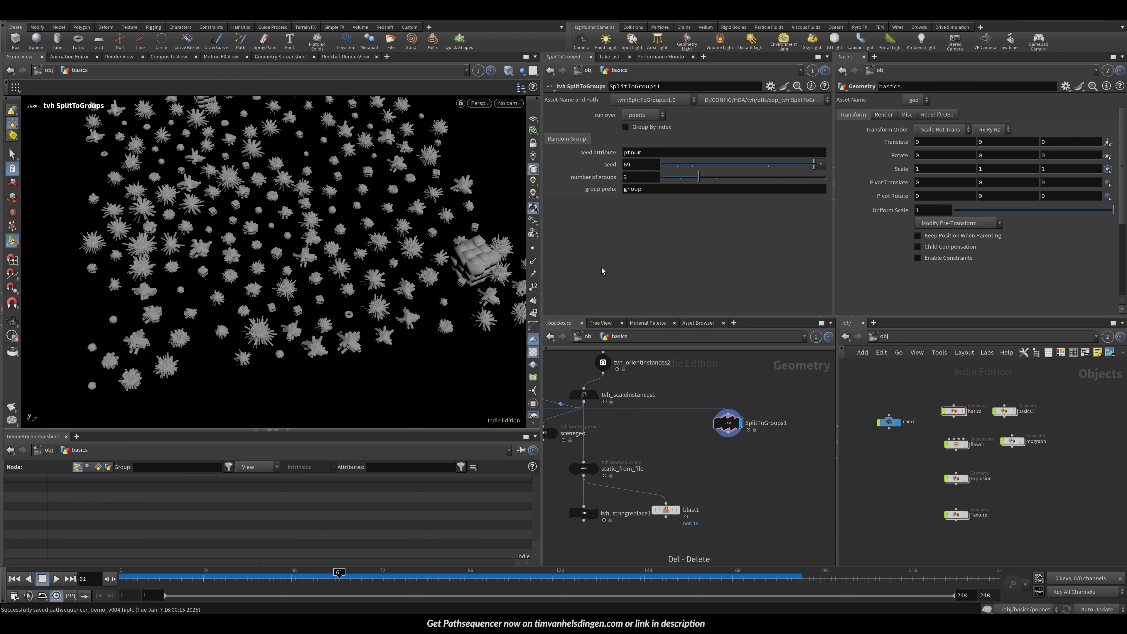
Step: Inspect the randomly grouped instances in the viewport
{"action": "middle_click_drag", "start_coordinate": [709, 421], "coordinate": [793, 428]}
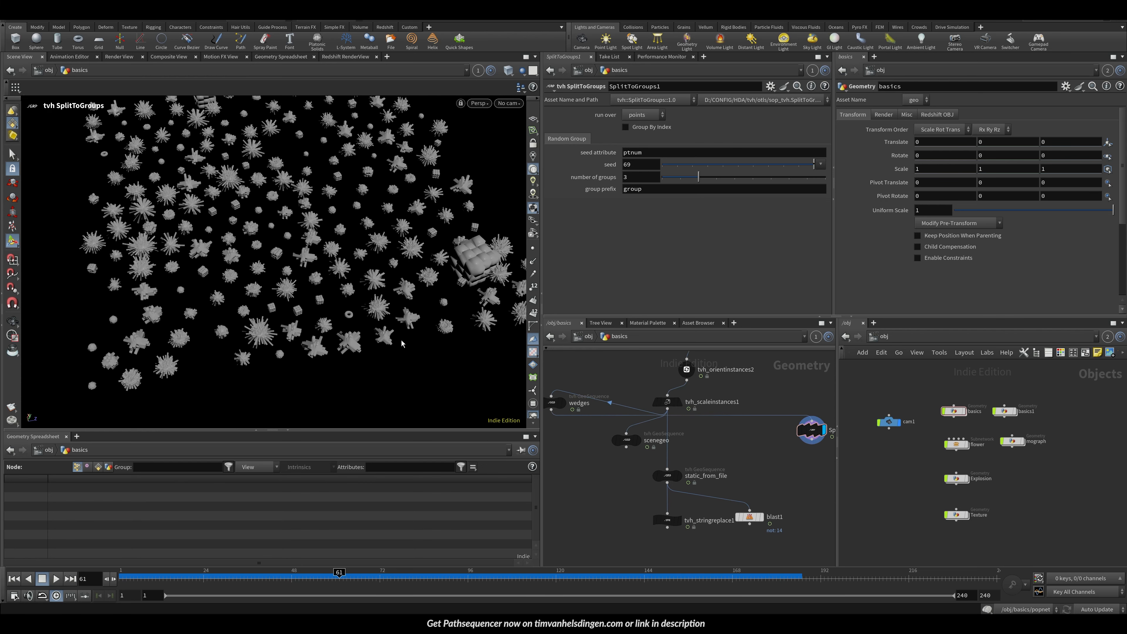
{"action": "left_click_drag", "start_coordinate": [335, 250], "coordinate": [340, 267], "text": "alt"}
{"action": "right_click_drag", "start_coordinate": [340, 267], "coordinate": [280, 217], "text": "alt"}
{"action": "middle_click_drag", "start_coordinate": [280, 217], "coordinate": [259, 274], "text": "alt"}
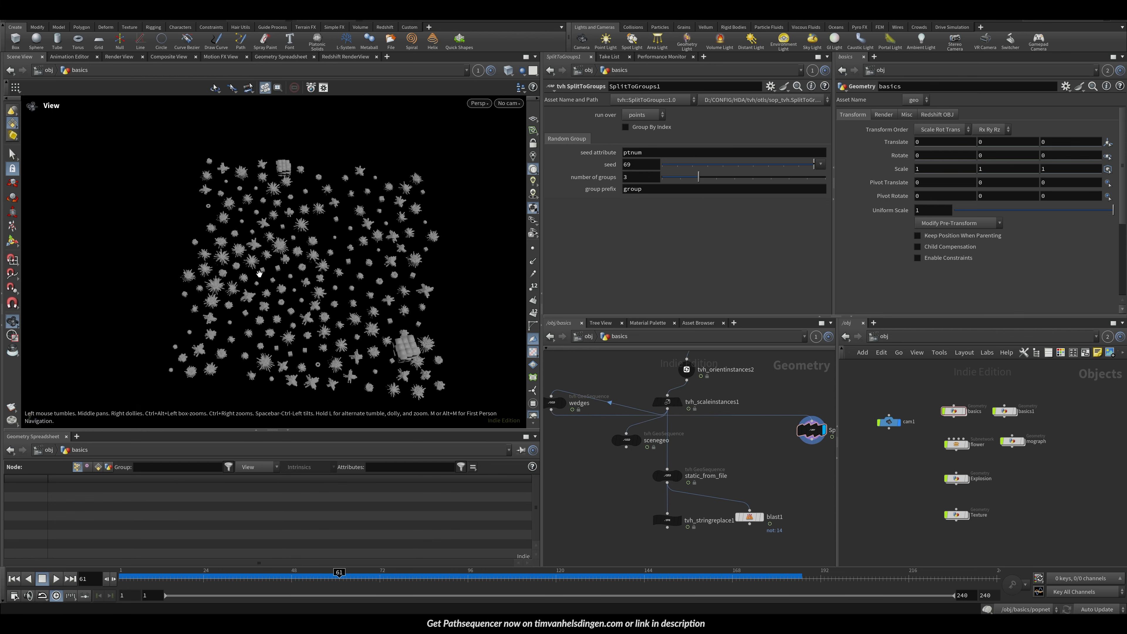
{"action": "left_click_drag", "start_coordinate": [259, 274], "coordinate": [350, 277]}
{"action": "key", "text": "Return"}
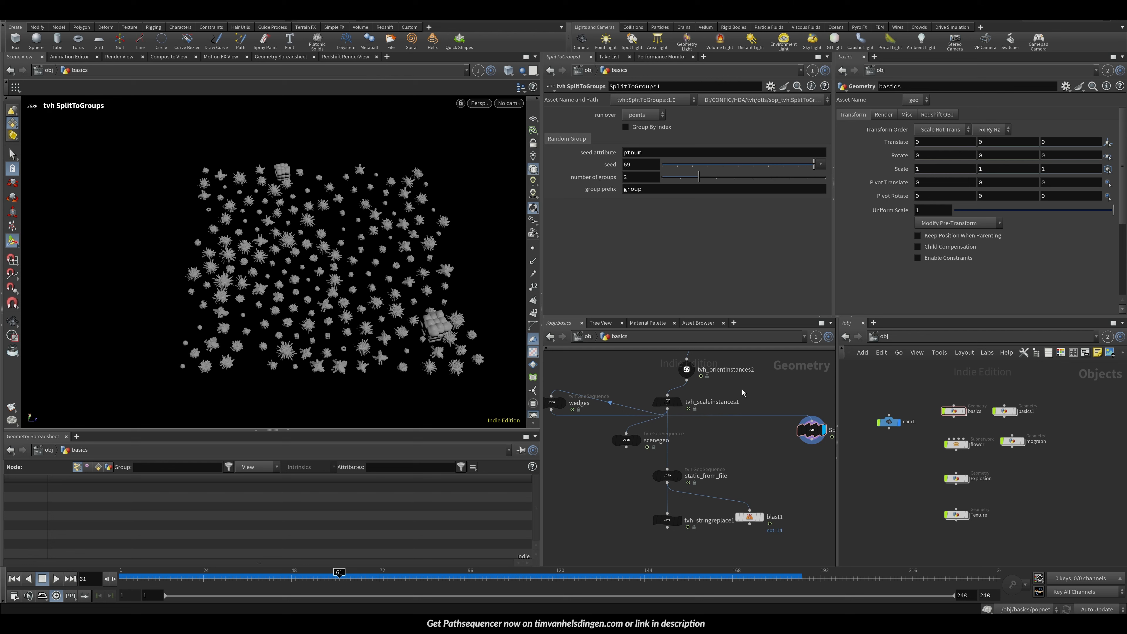
Step: Rename the basics geometry object to Static_Basics and save the scene
{"action": "scroll", "coordinate": [727, 382], "scroll_direction": "down", "scroll_amount": 5}
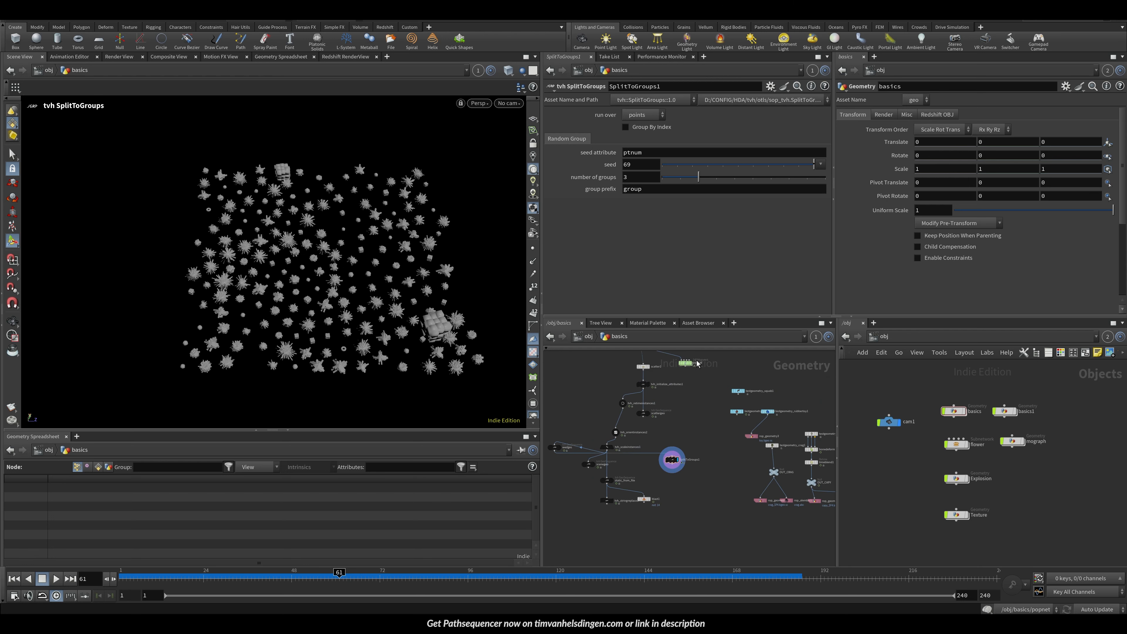
{"action": "left_click", "coordinate": [588, 337]}
{"action": "double_click", "coordinate": [711, 445]}
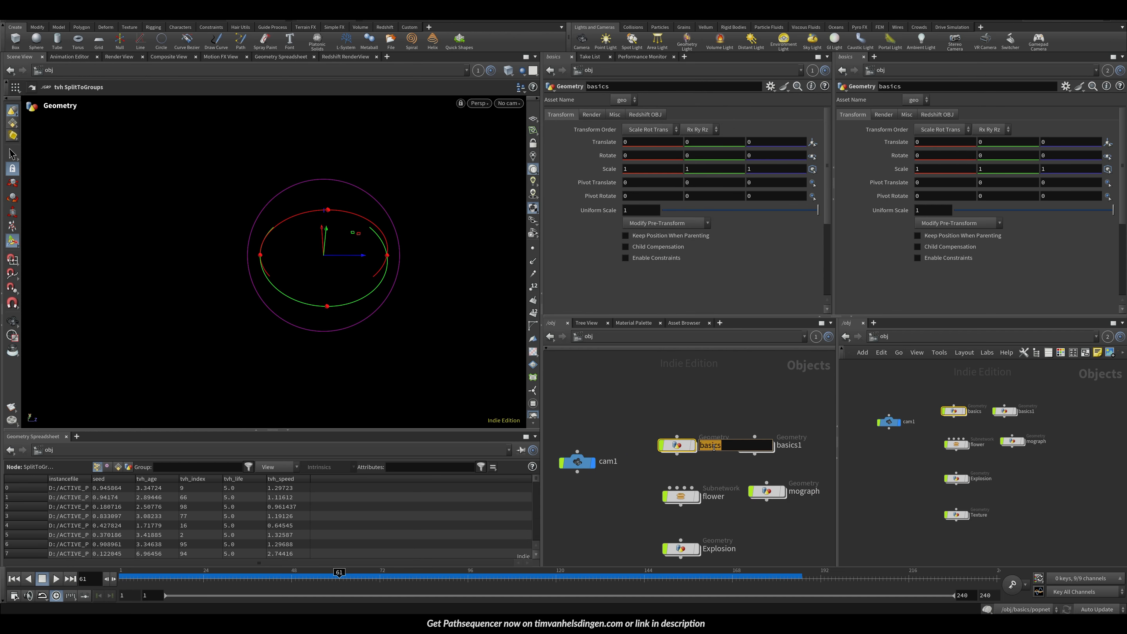
{"action": "type", "text": "Static_Basics"}
{"action": "key", "text": "Return"}
{"action": "key", "text": "ctrl+s"}
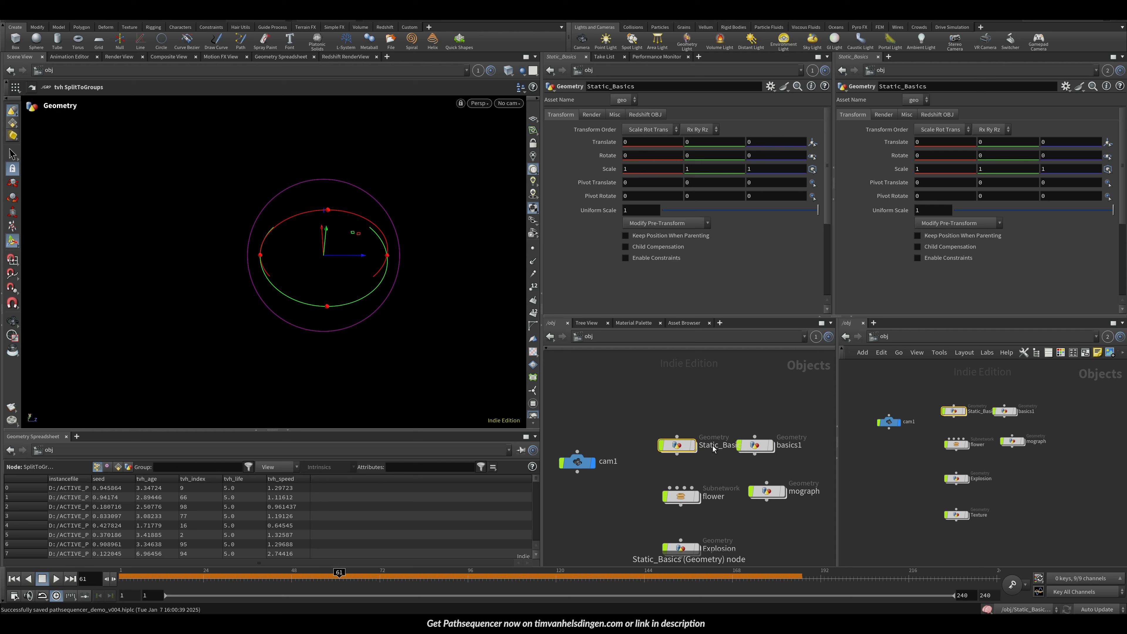
Step: Go back inside the Static_Basics object to view its network
{"action": "double_click", "coordinate": [678, 447]}
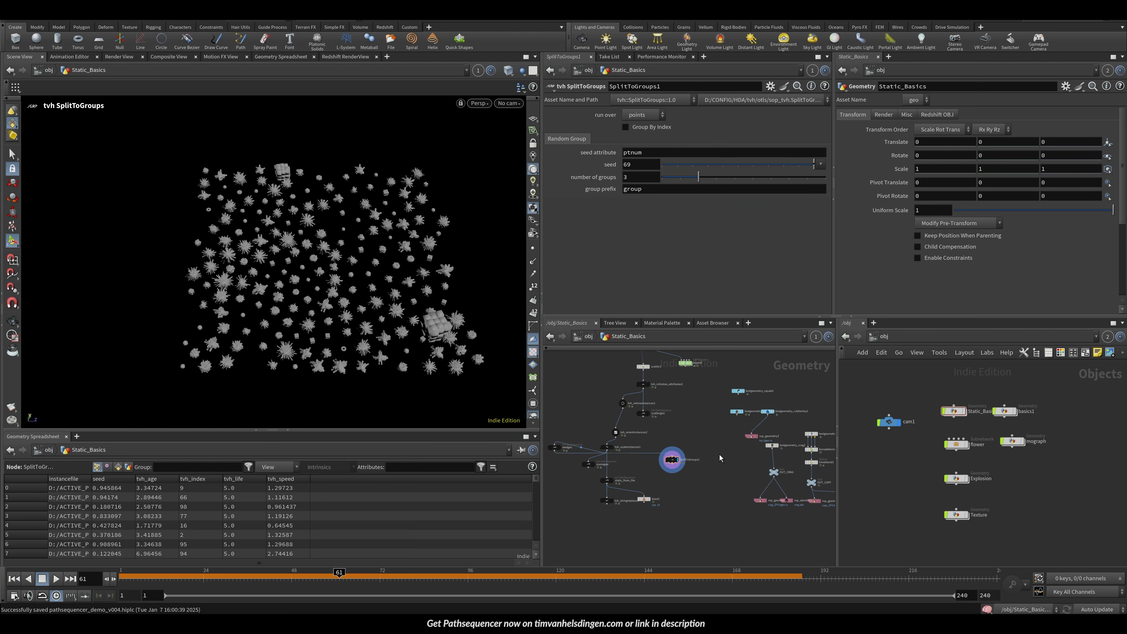
{"action": "middle_click_drag", "start_coordinate": [345, 292], "coordinate": [309, 289], "text": "alt"}
{"action": "right_click_drag", "start_coordinate": [309, 289], "coordinate": [278, 268], "text": "alt"}
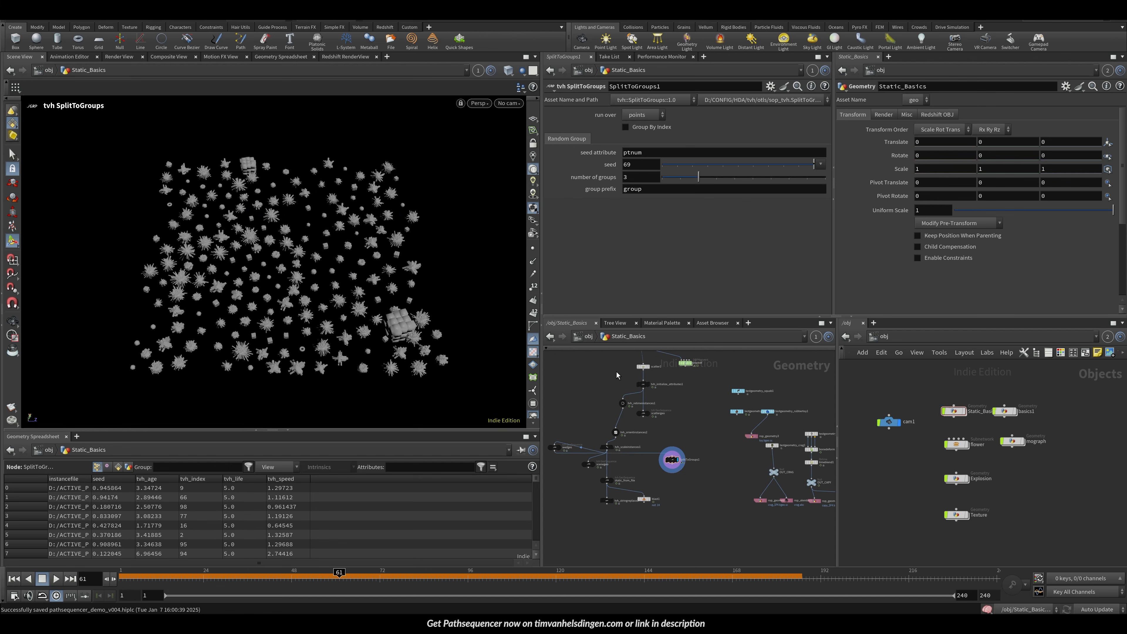